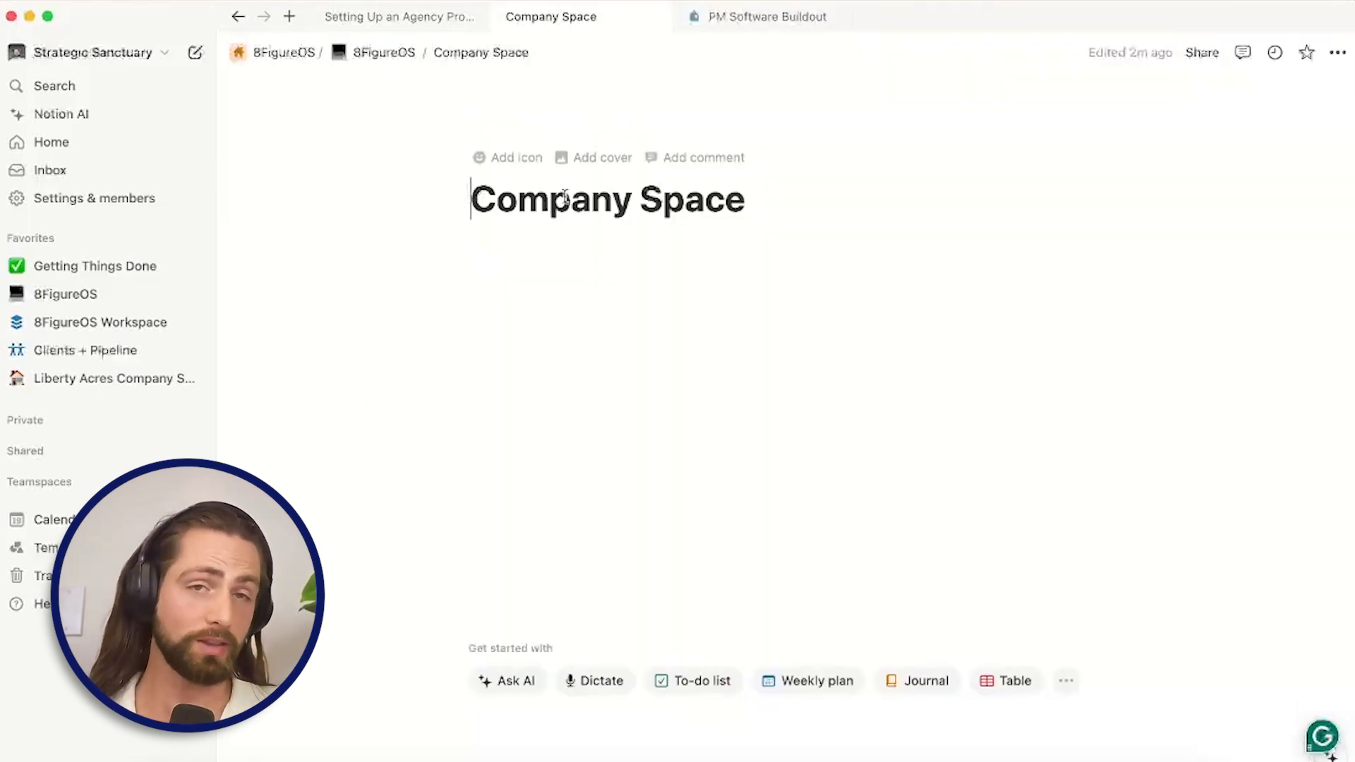
Step: Give the Company Space page a misty mountain cover from the Unsplash nature results and the custom 8 Figure OS logo as its icon
{"action": "left_click", "coordinate": [607, 158]}
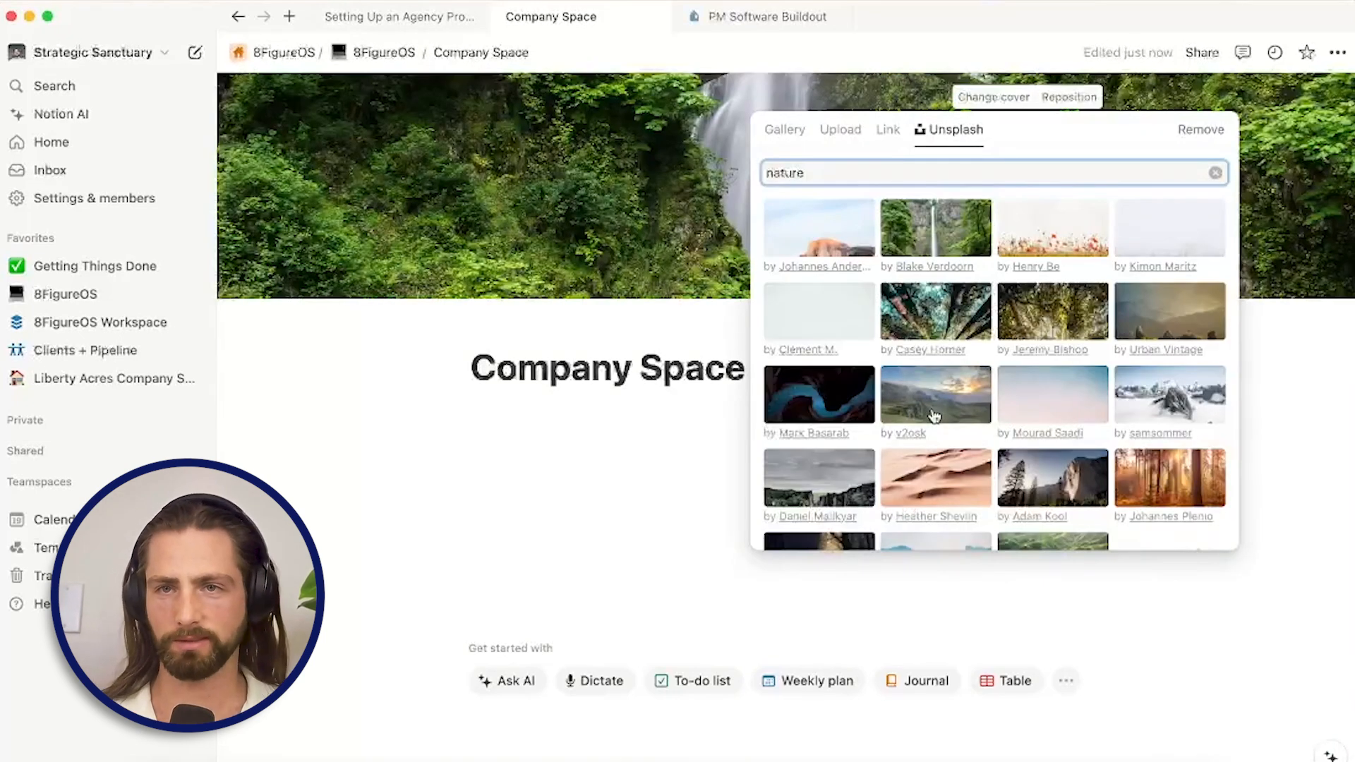
{"action": "left_click", "coordinate": [934, 415]}
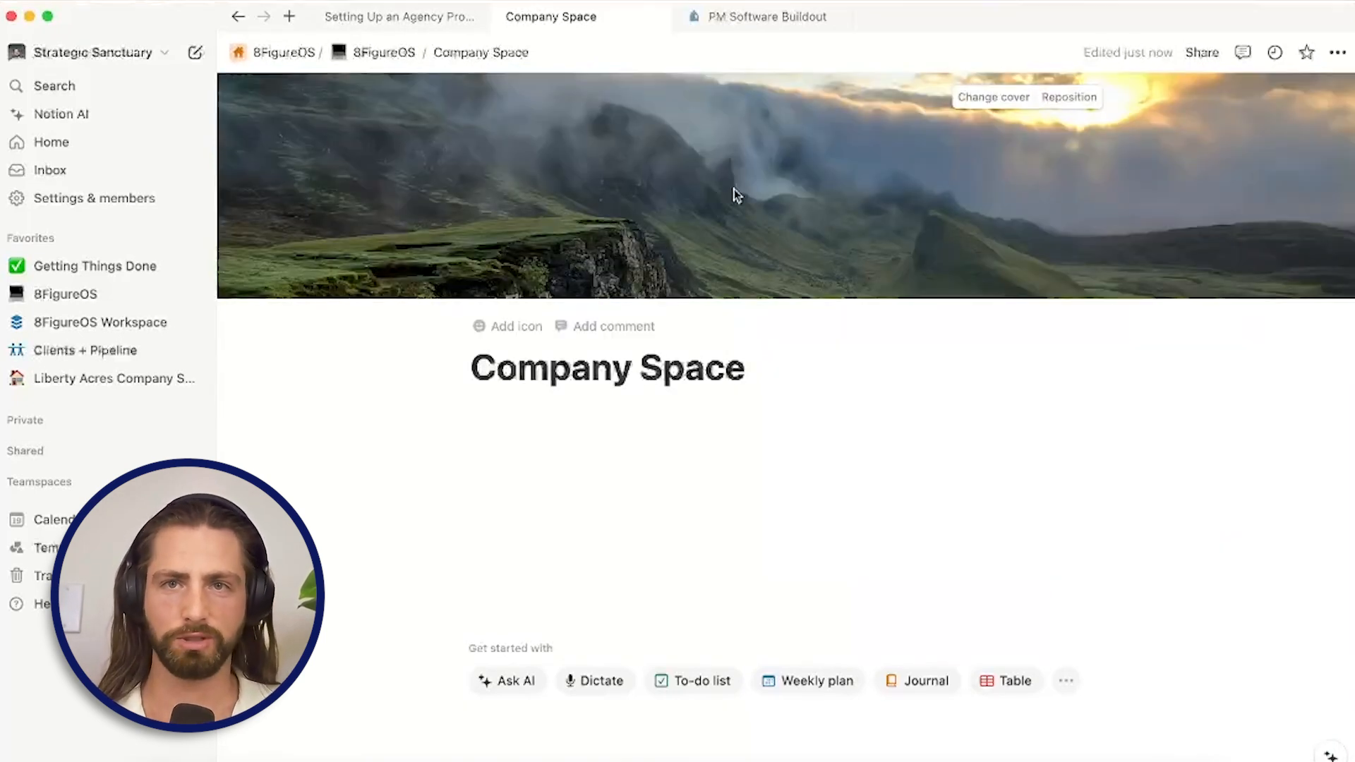
{"action": "left_click", "coordinate": [508, 326]}
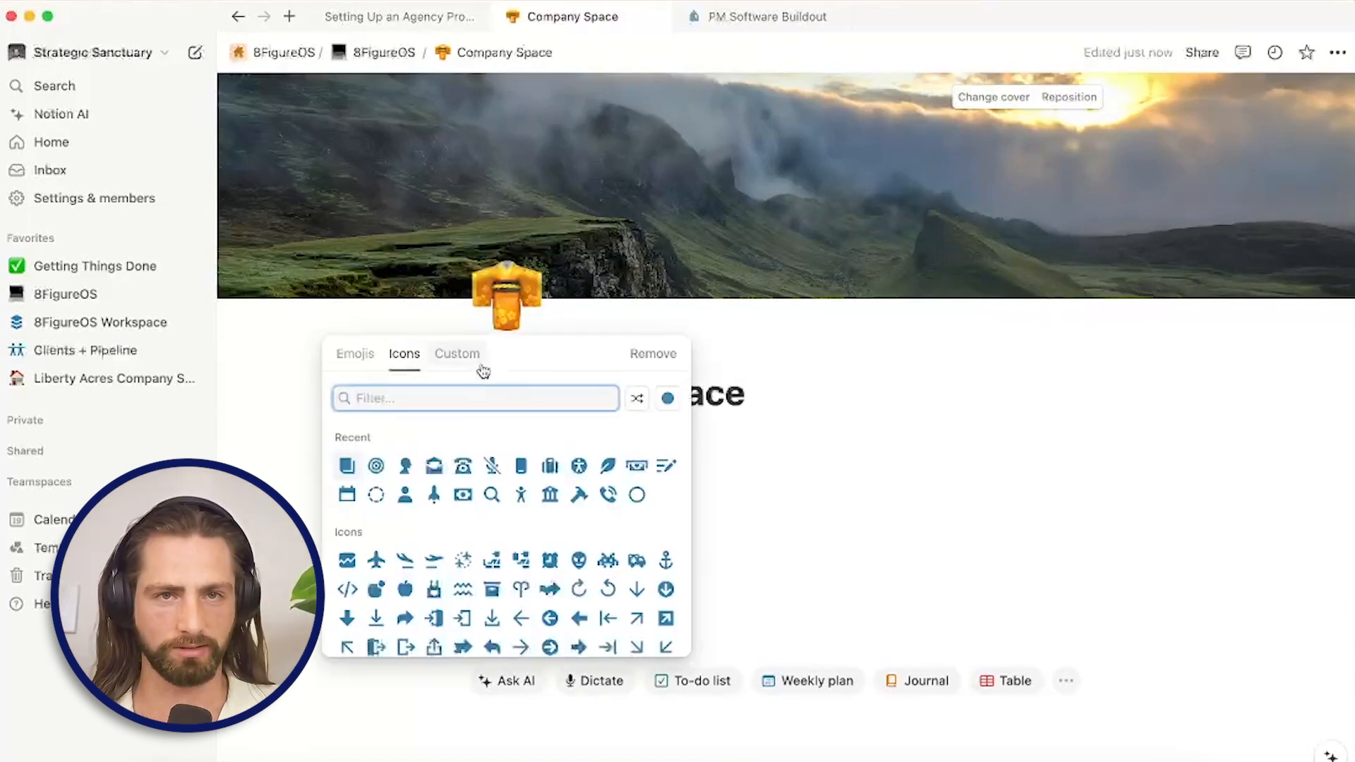
{"action": "left_click", "coordinate": [457, 353]}
{"action": "left_click", "coordinate": [507, 448]}
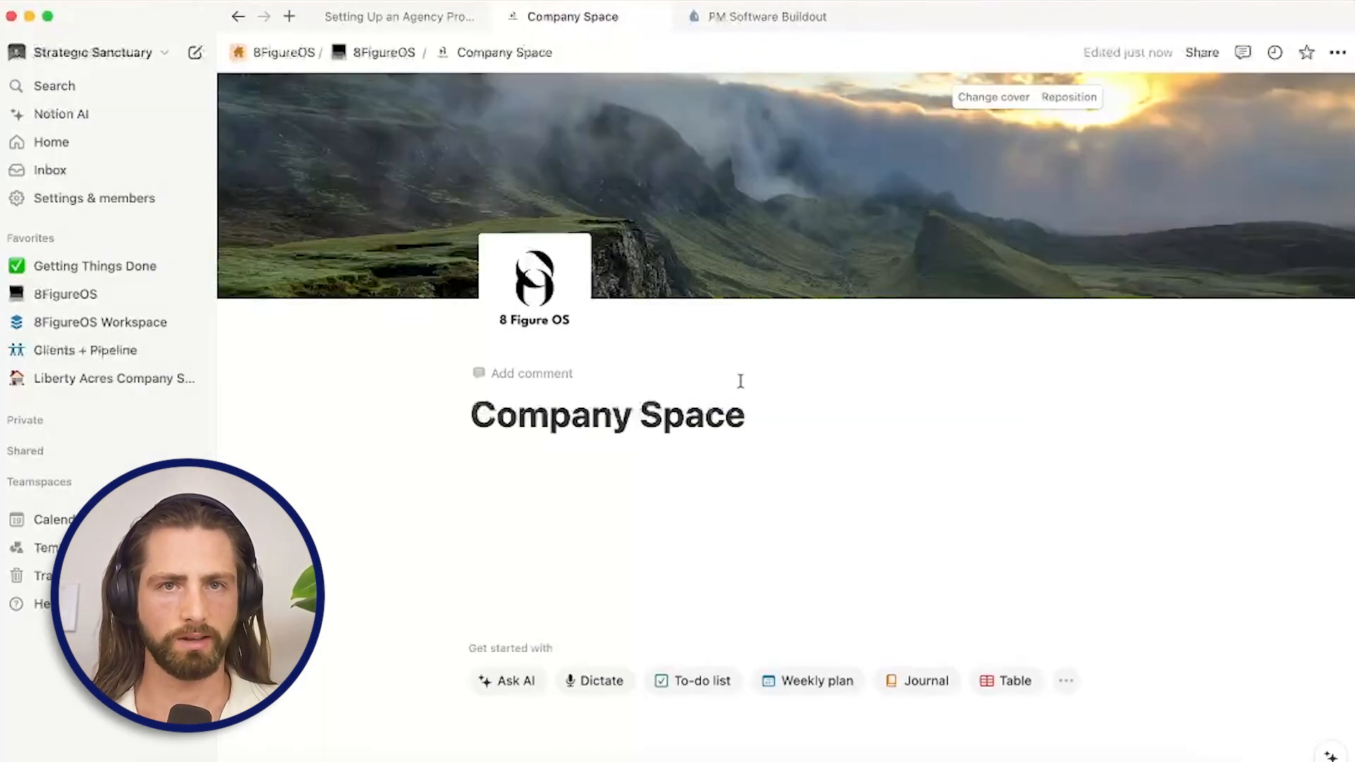
{"action": "left_click", "coordinate": [544, 302]}
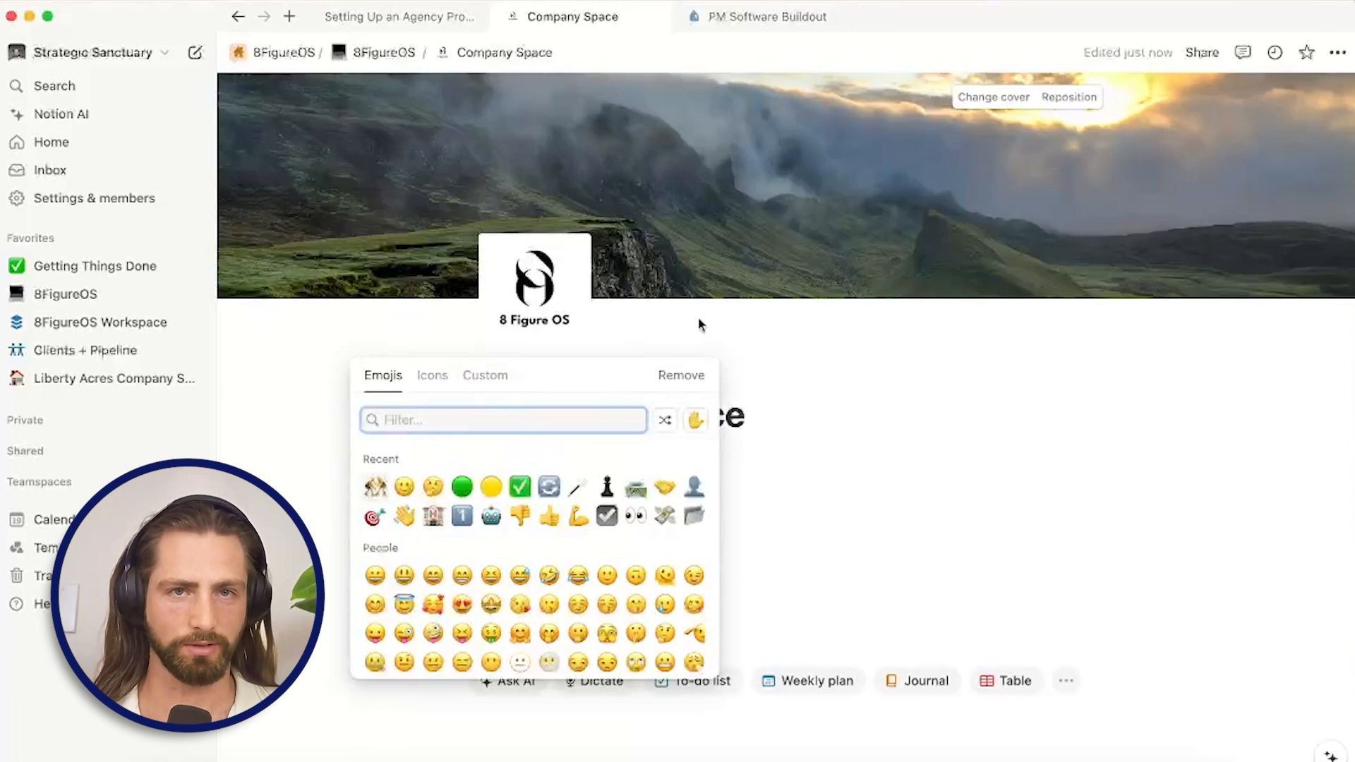
{"action": "left_click", "coordinate": [719, 318]}
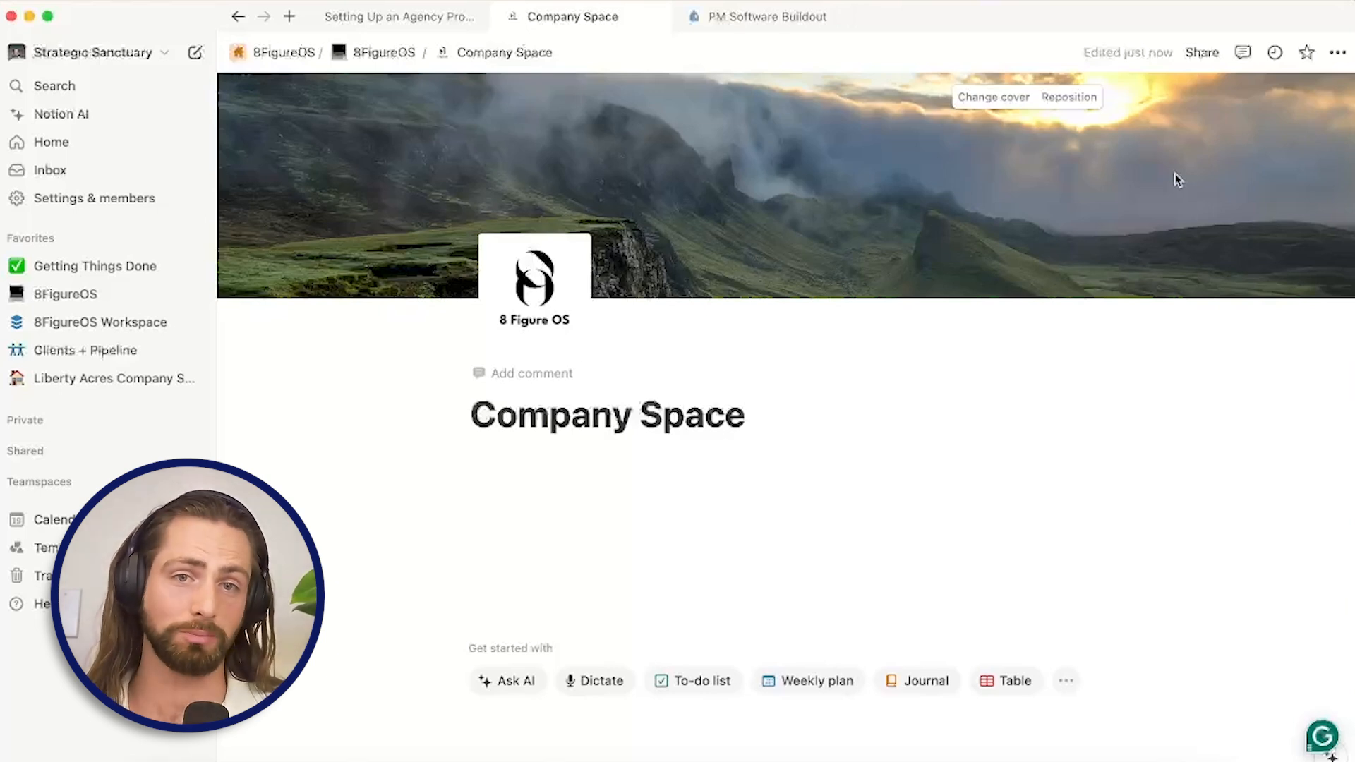
Step: Add level-3 headings Company and Strategy side by side in two columns below the page title, each followed by a divider
{"action": "key", "text": "Return"}
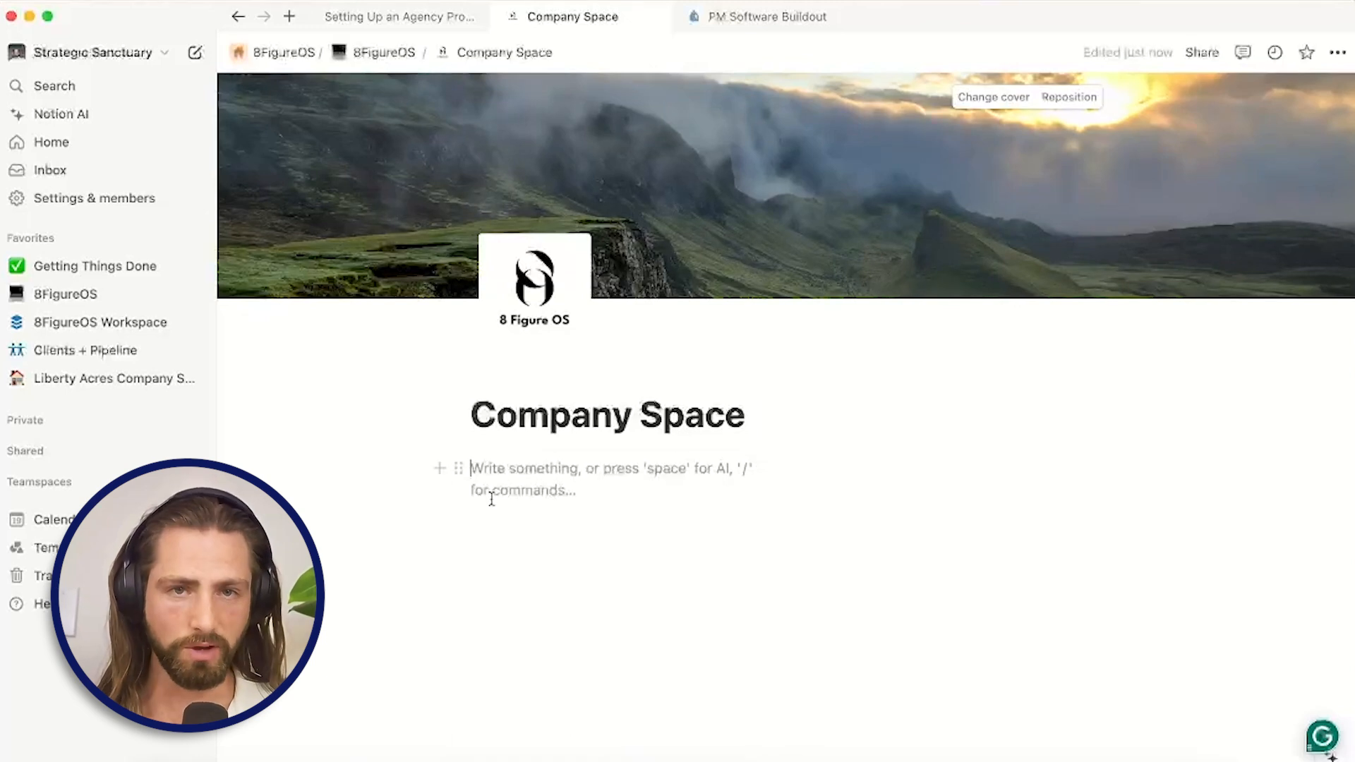
{"action": "type", "text": "### Company"}
{"action": "key", "text": "Return"}
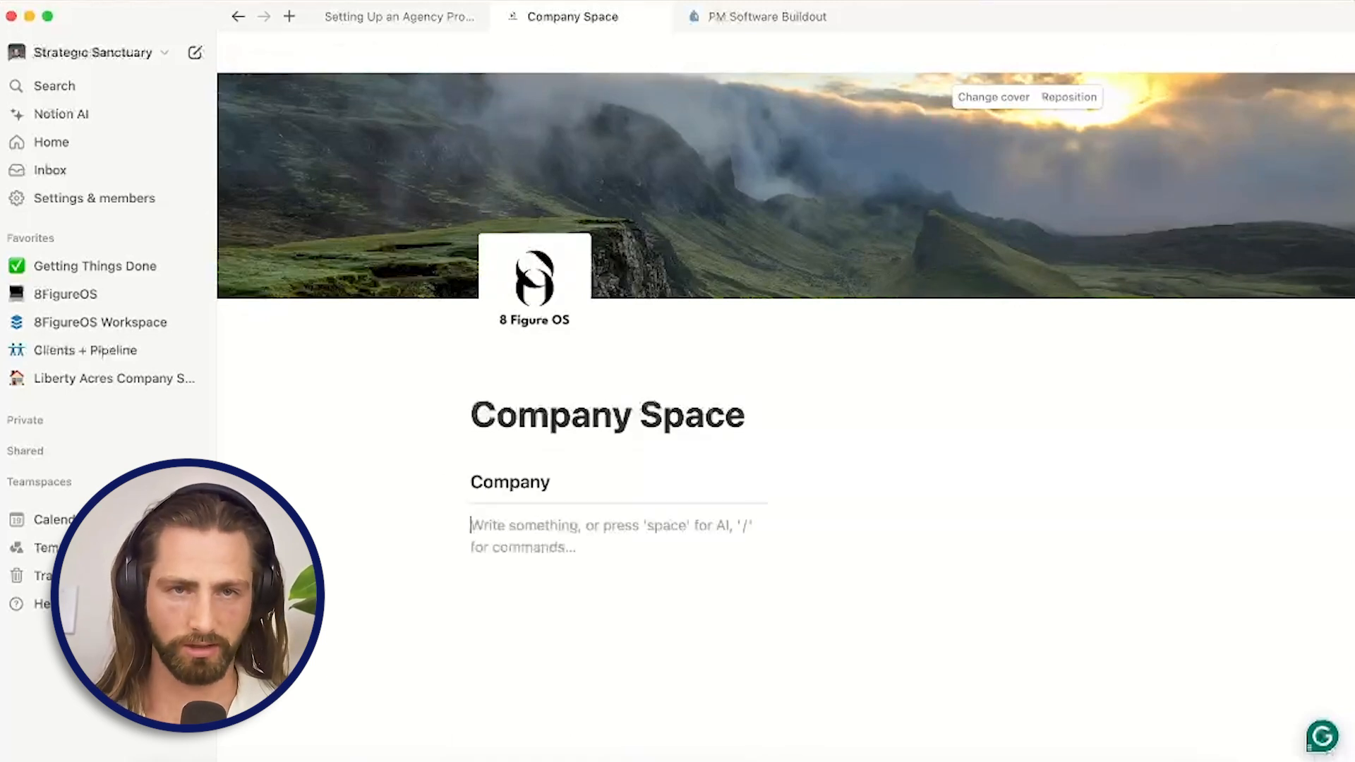
{"action": "left_click_drag", "start_coordinate": [458, 522], "coordinate": [856, 475]}
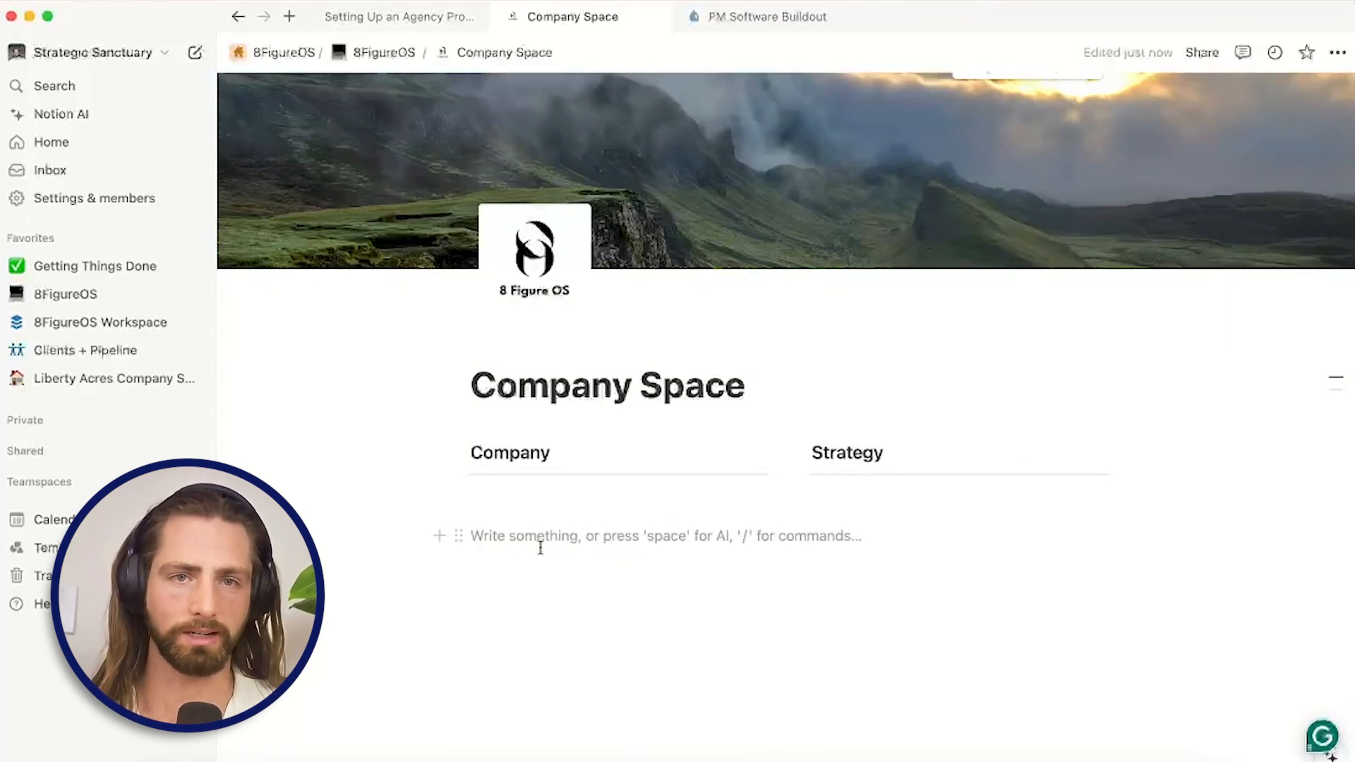
Step: Insert a two-column block below with level-3 headings Marketing and Sales, each underlined by a divider
{"action": "type", "text": "/2c"}
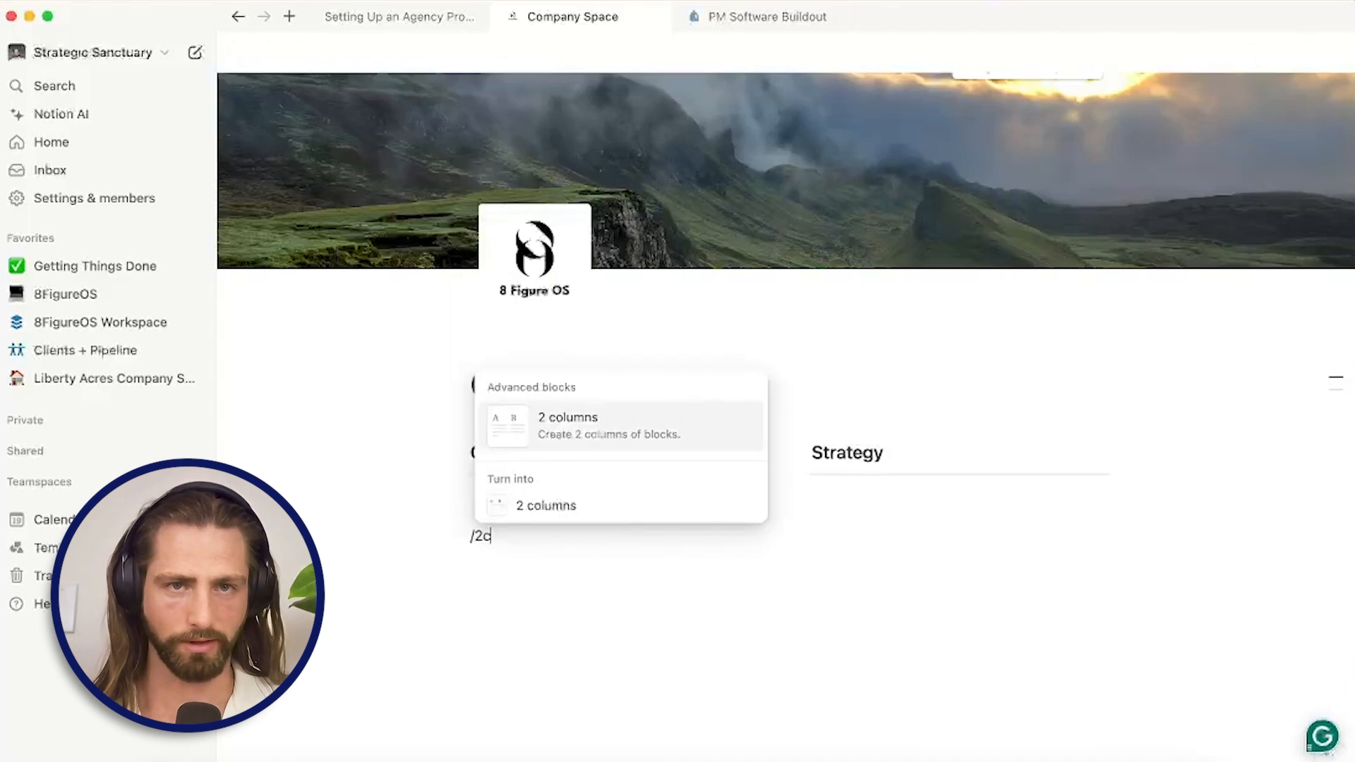
{"action": "key", "text": "Return"}
{"action": "type", "text": "### Marketing### Sales"}
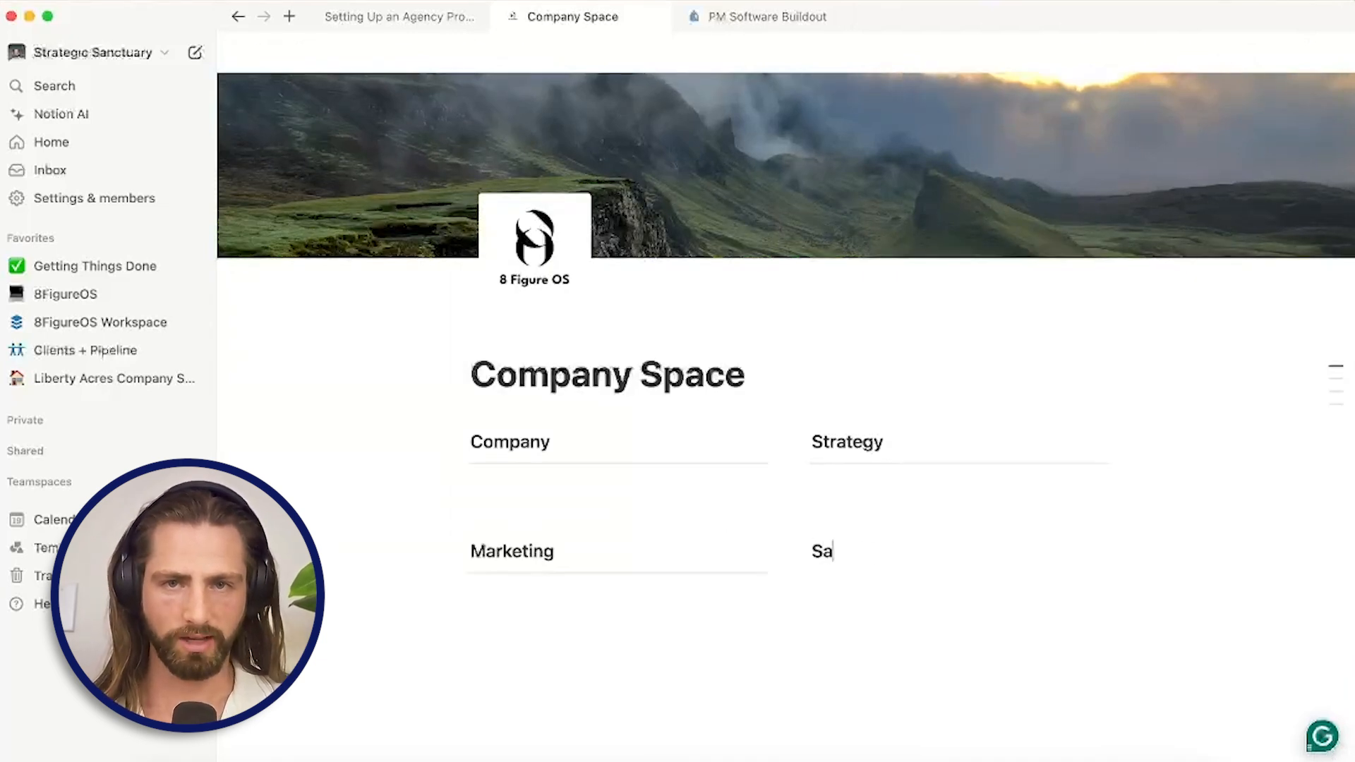
Step: Insert another two-column block below Marketing and Sales with level-3 headings Fulfillment and Misc, each underlined by a divider
{"action": "scroll", "coordinate": [572, 522], "scroll_direction": "down", "scroll_amount": 2}
{"action": "left_click", "coordinate": [572, 523]}
{"action": "type", "text": "/2c"}
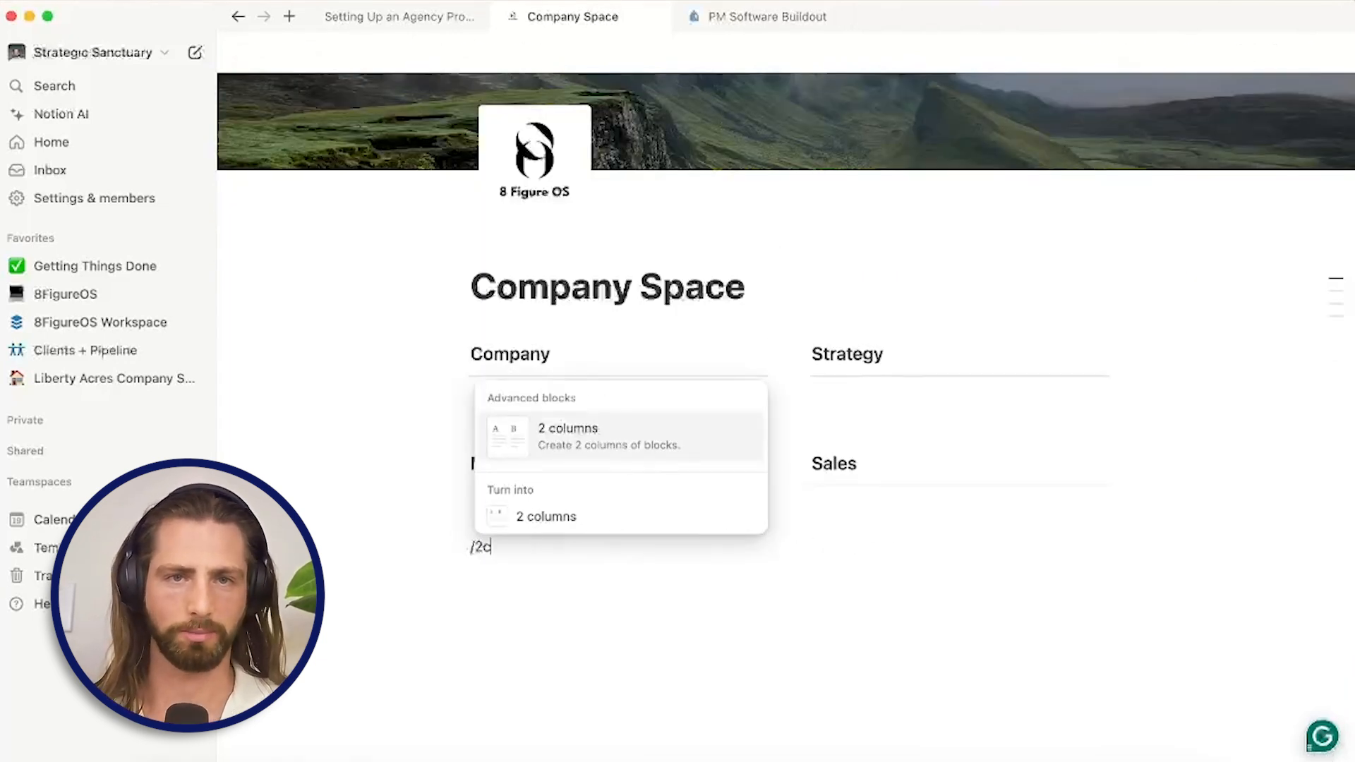
{"action": "key", "text": "Return"}
{"action": "type", "text": "### Fulfillment"}
{"action": "key", "text": "Return"}
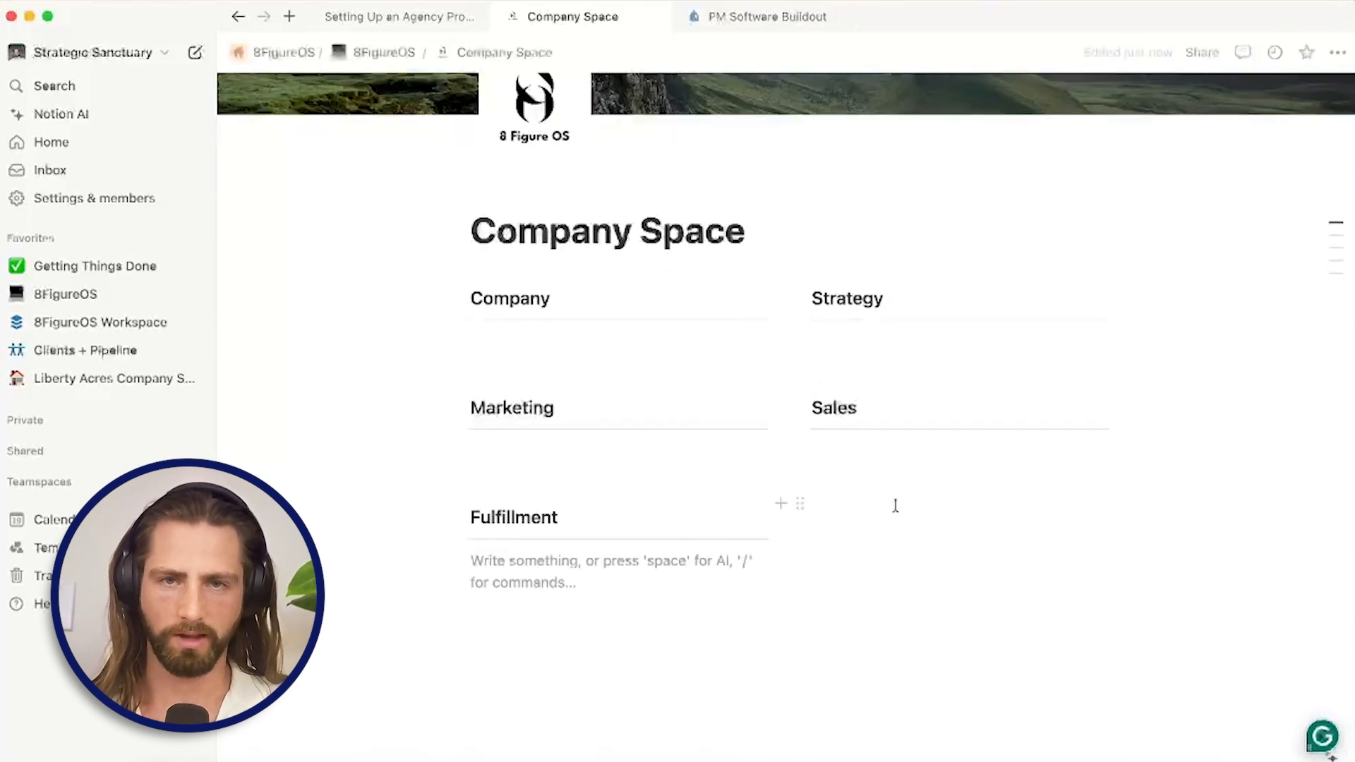
{"action": "left_click", "coordinate": [896, 511]}
{"action": "type", "text": "### Misc"}
{"action": "key", "text": "Return"}
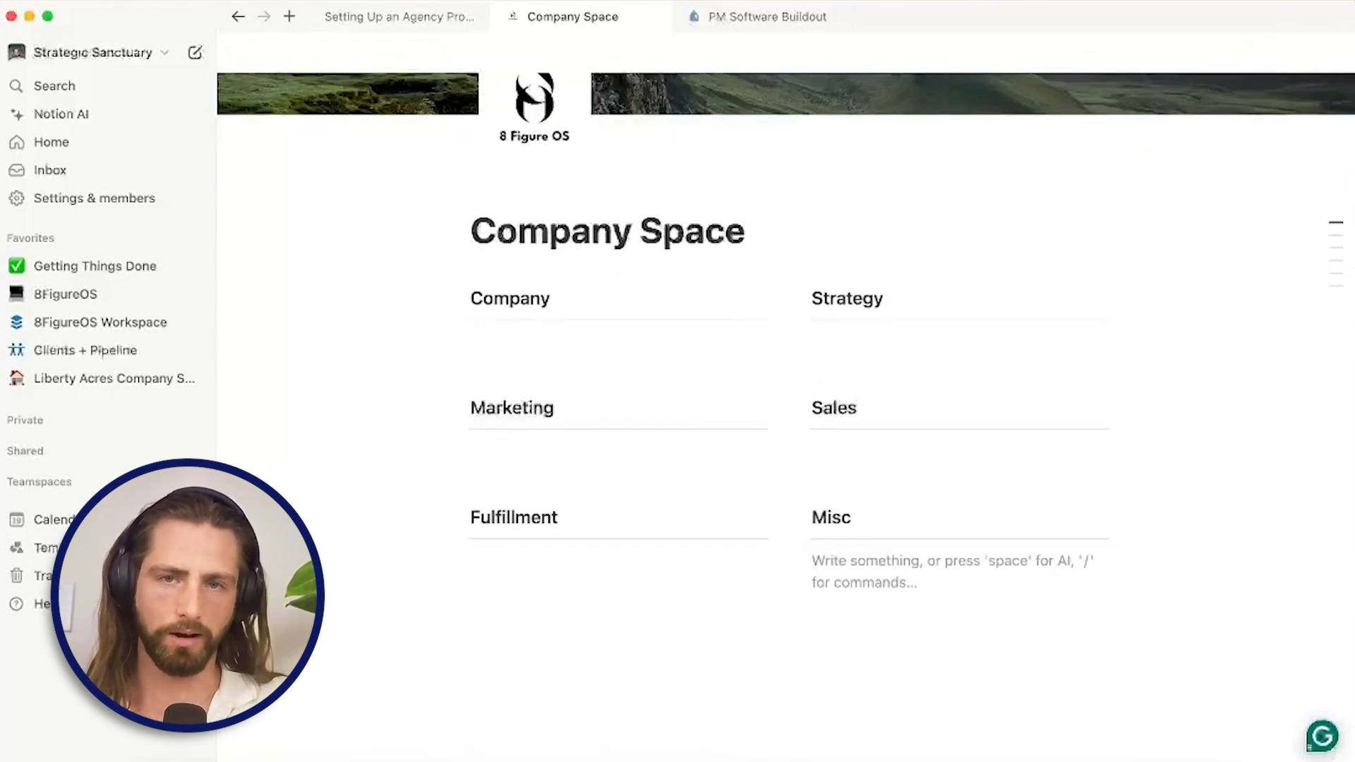
Step: Create a subpage named Archive under Misc, give it a trash can icon, and return to the Company Space page
{"action": "type", "text": "/"}
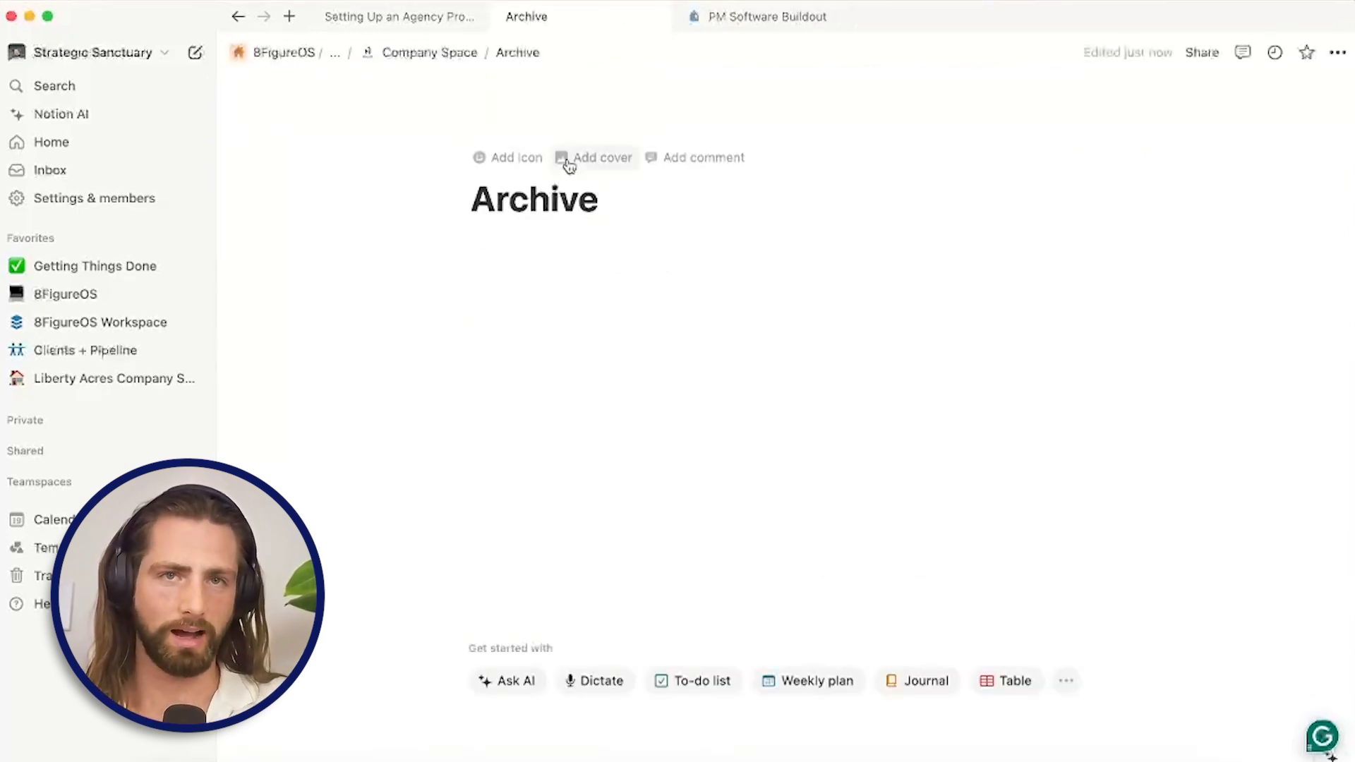
{"action": "left_click", "coordinate": [519, 164]}
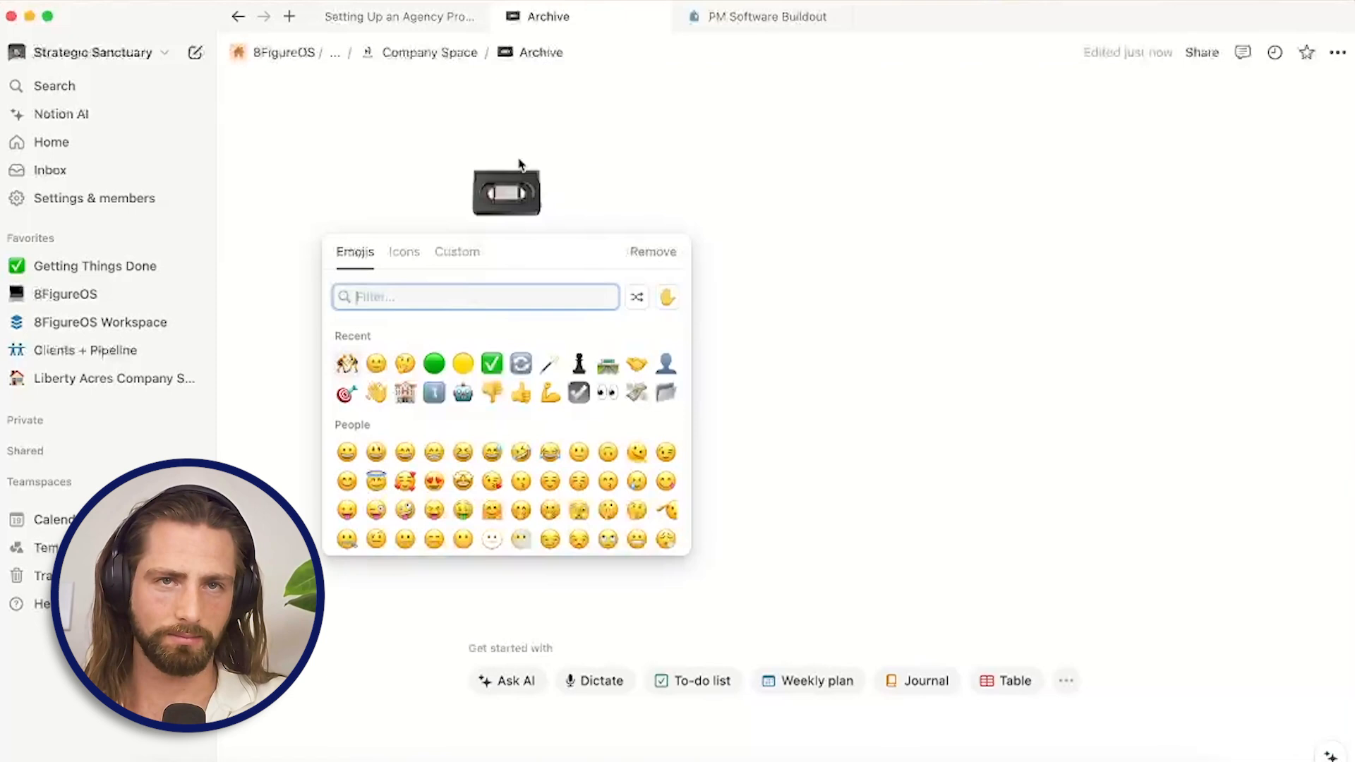
{"action": "left_click", "coordinate": [405, 255]}
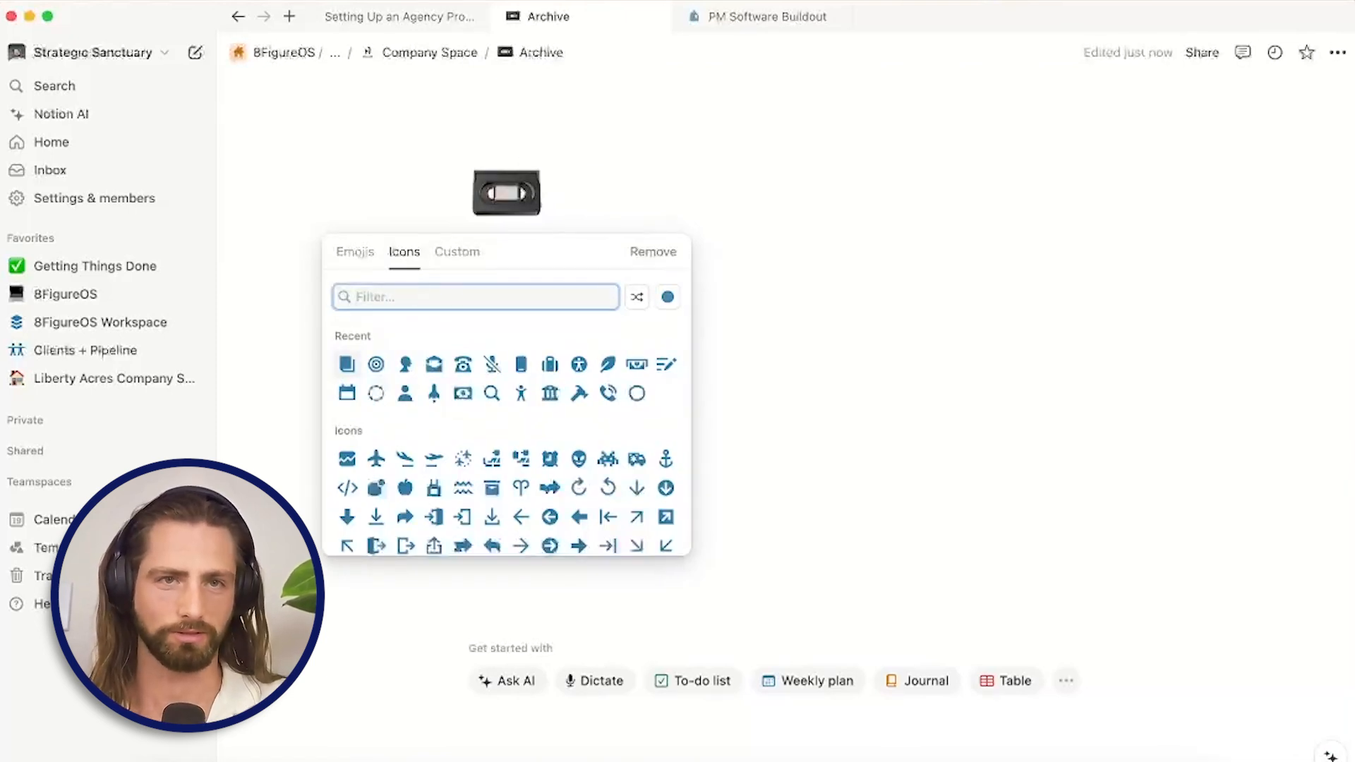
{"action": "type", "text": "trash"}
{"action": "left_click", "coordinate": [376, 336]}
{"action": "left_click", "coordinate": [440, 61]}
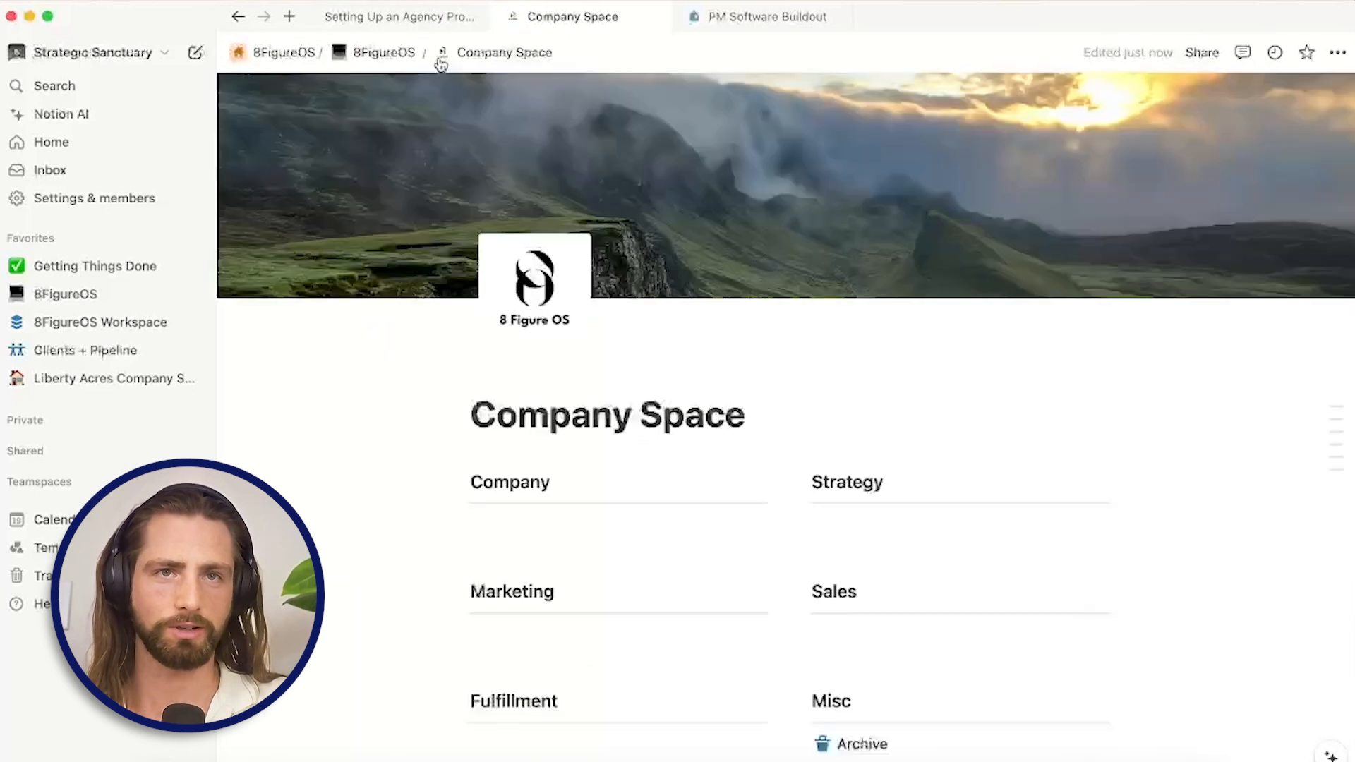
Step: Insert a full-page database under the Company heading and title it Workspace
{"action": "scroll", "coordinate": [710, 477], "scroll_direction": "down", "scroll_amount": 3}
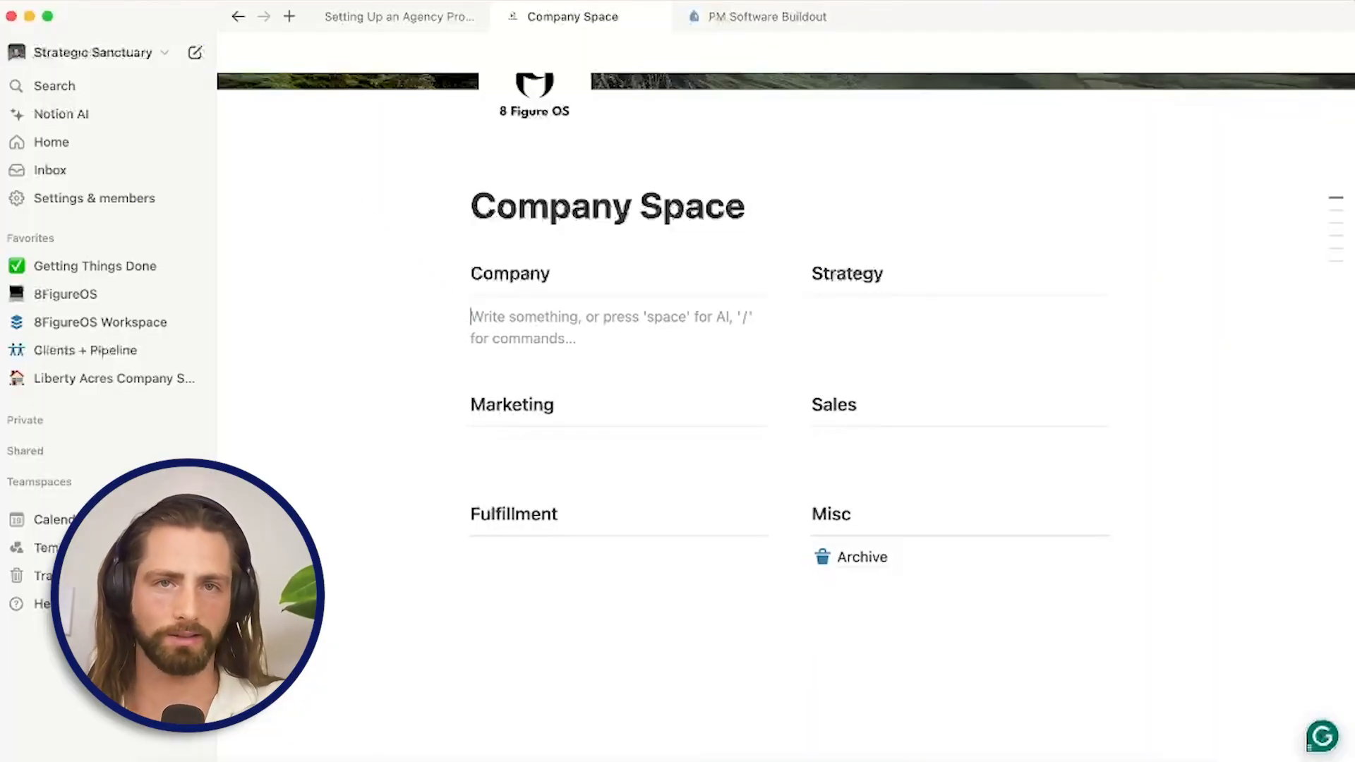
{"action": "type", "text": "/data"}
{"action": "key", "text": "Down"}
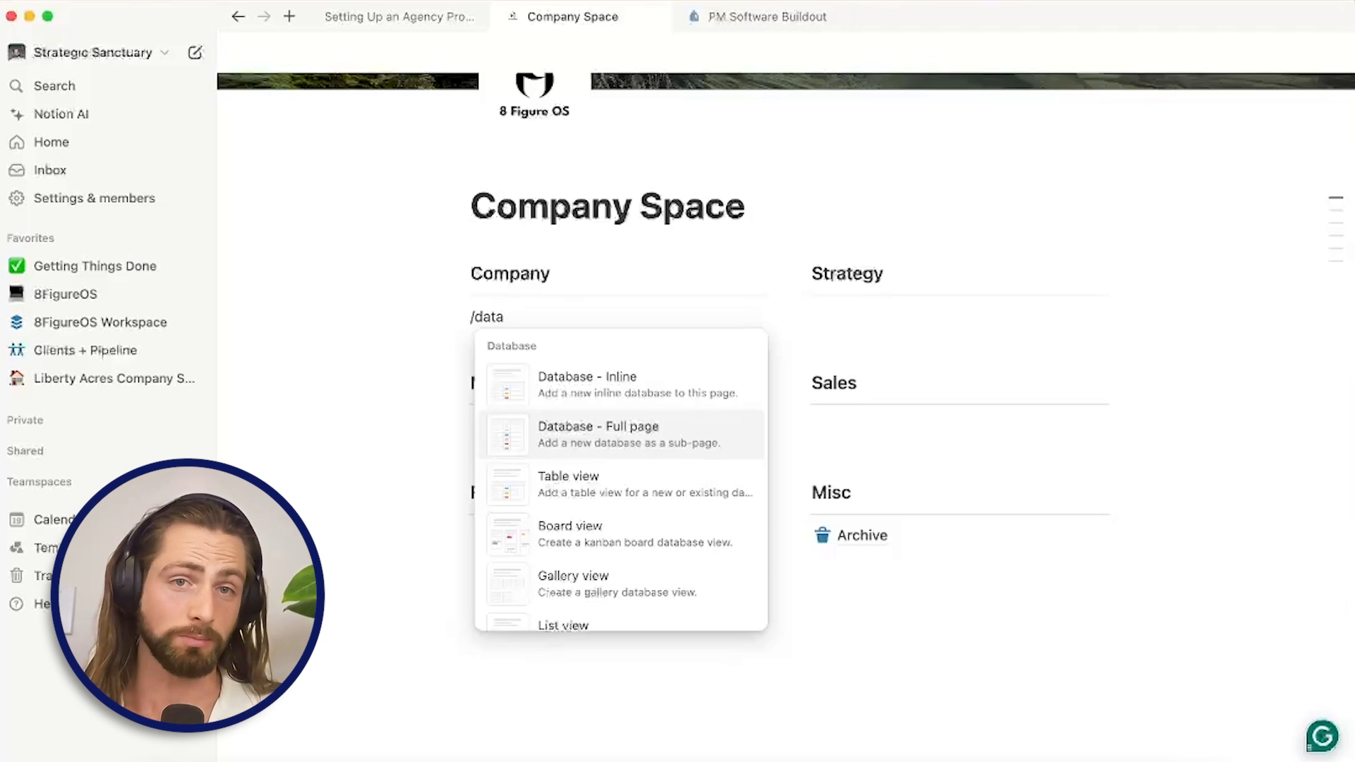
{"action": "key", "text": "Return"}
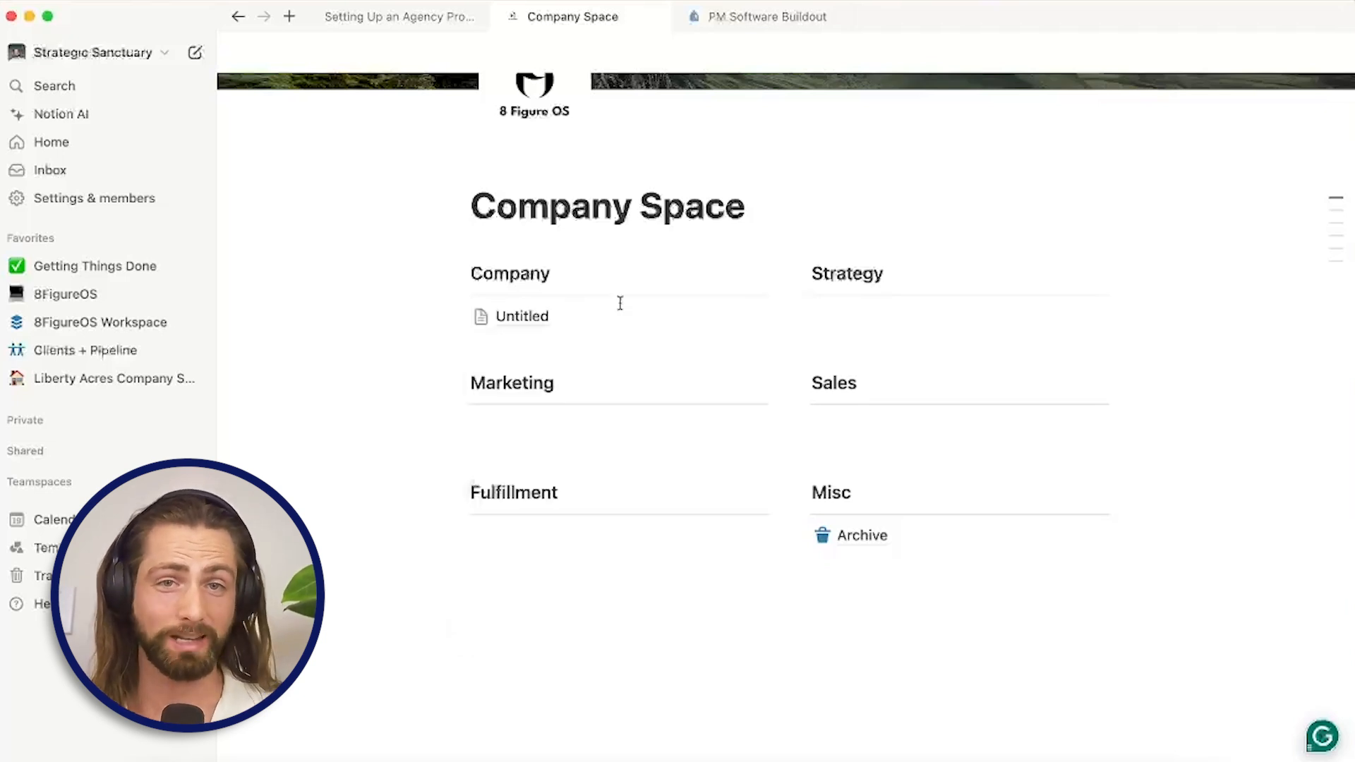
{"action": "type", "text": "Workspace"}
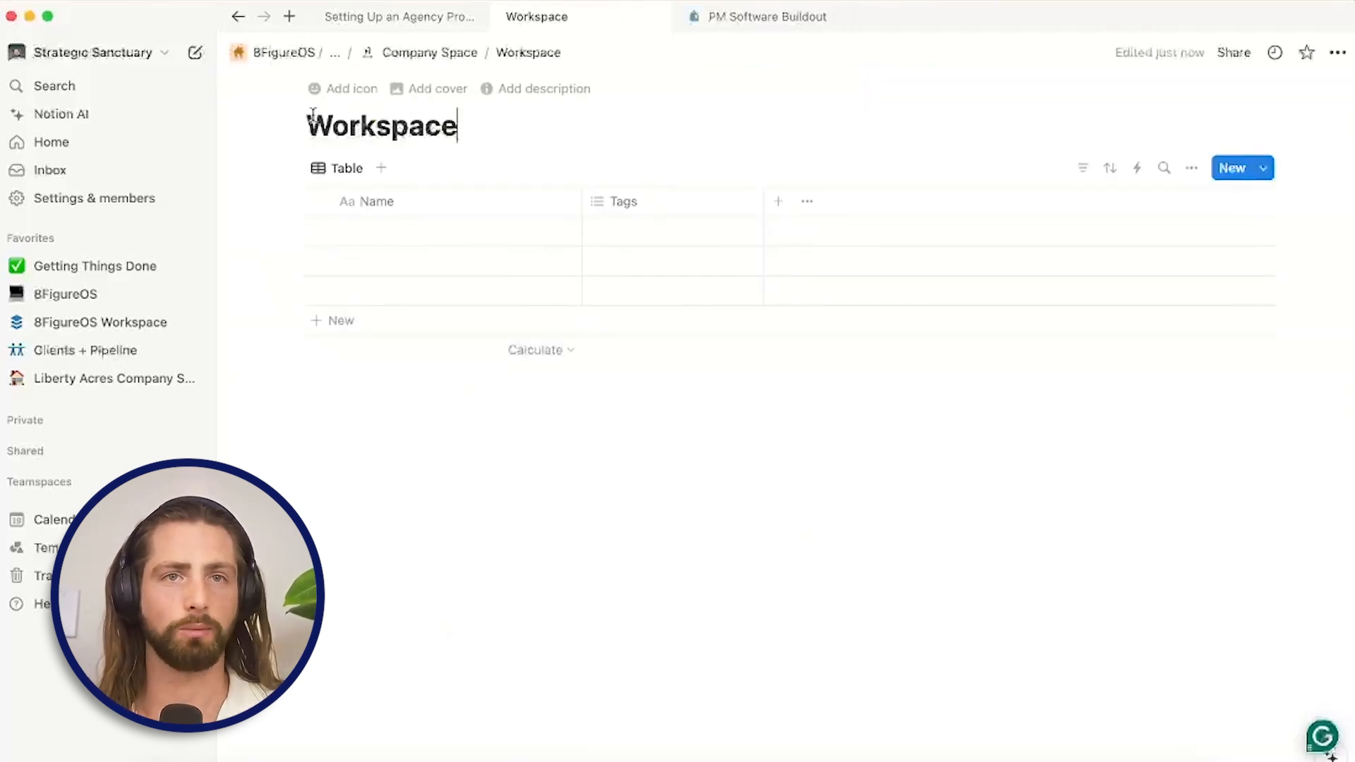
Step: Set the Workspace database's icon to the wrench
{"action": "left_click", "coordinate": [346, 89]}
{"action": "left_click", "coordinate": [222, 166]}
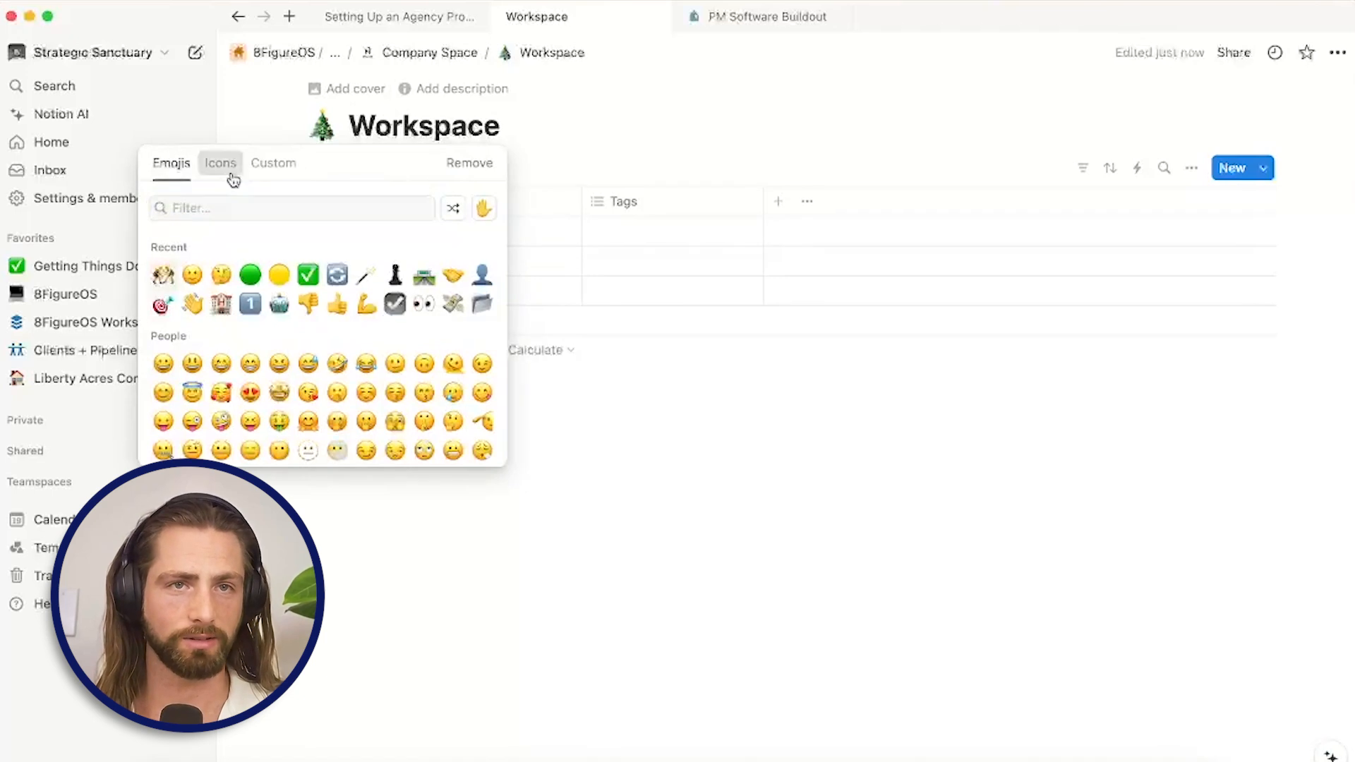
{"action": "type", "text": "wrench"}
{"action": "key", "text": "Return"}
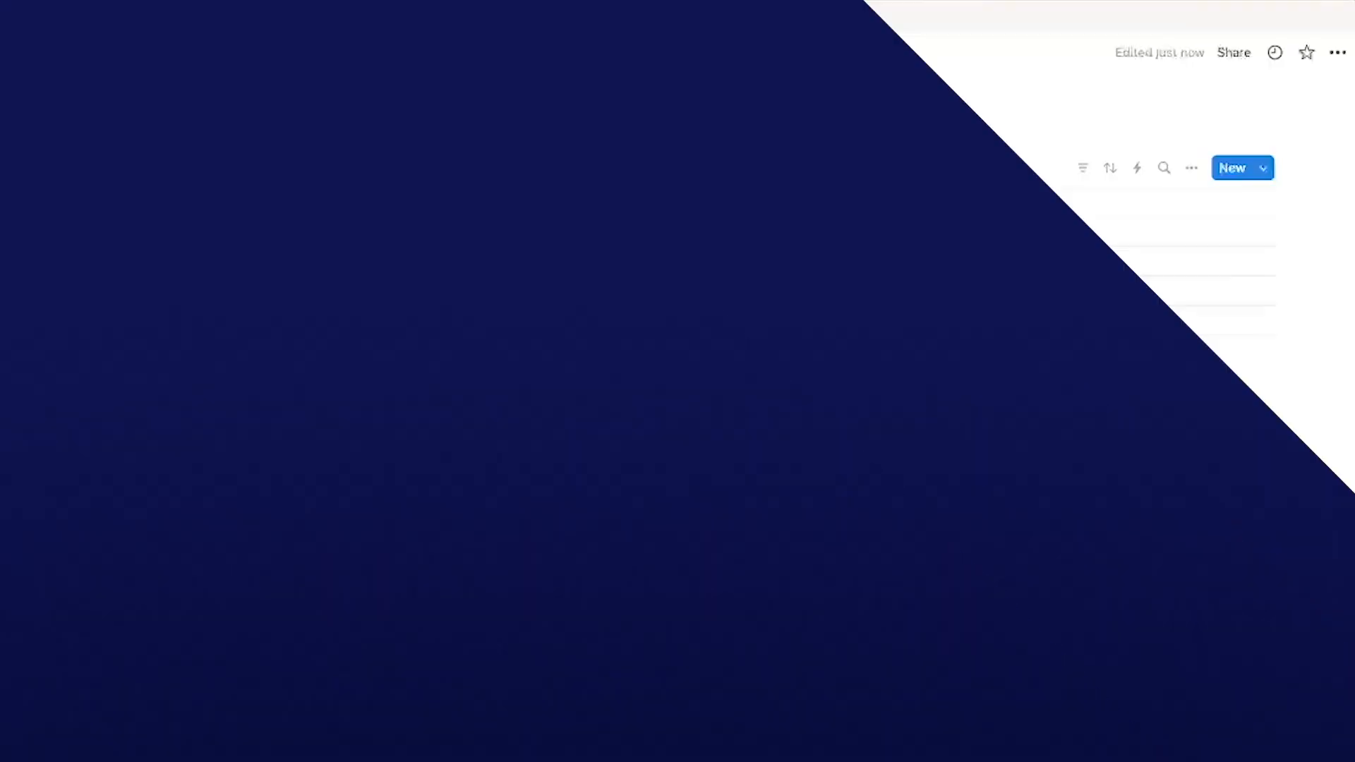
Step: Add a Person property to the Workspace table and delete the Tags property
{"action": "left_click", "coordinate": [780, 205]}
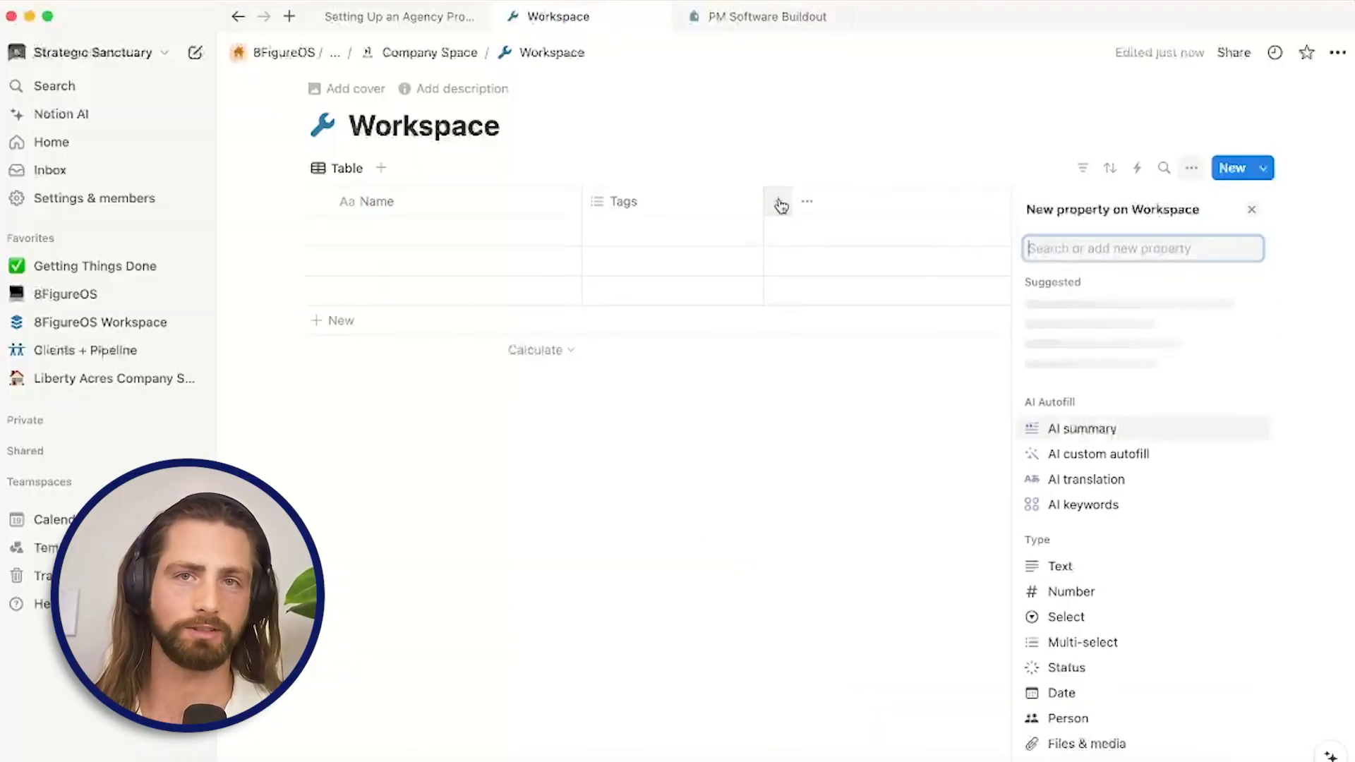
{"action": "type", "text": "p"}
{"action": "key", "text": "Return"}
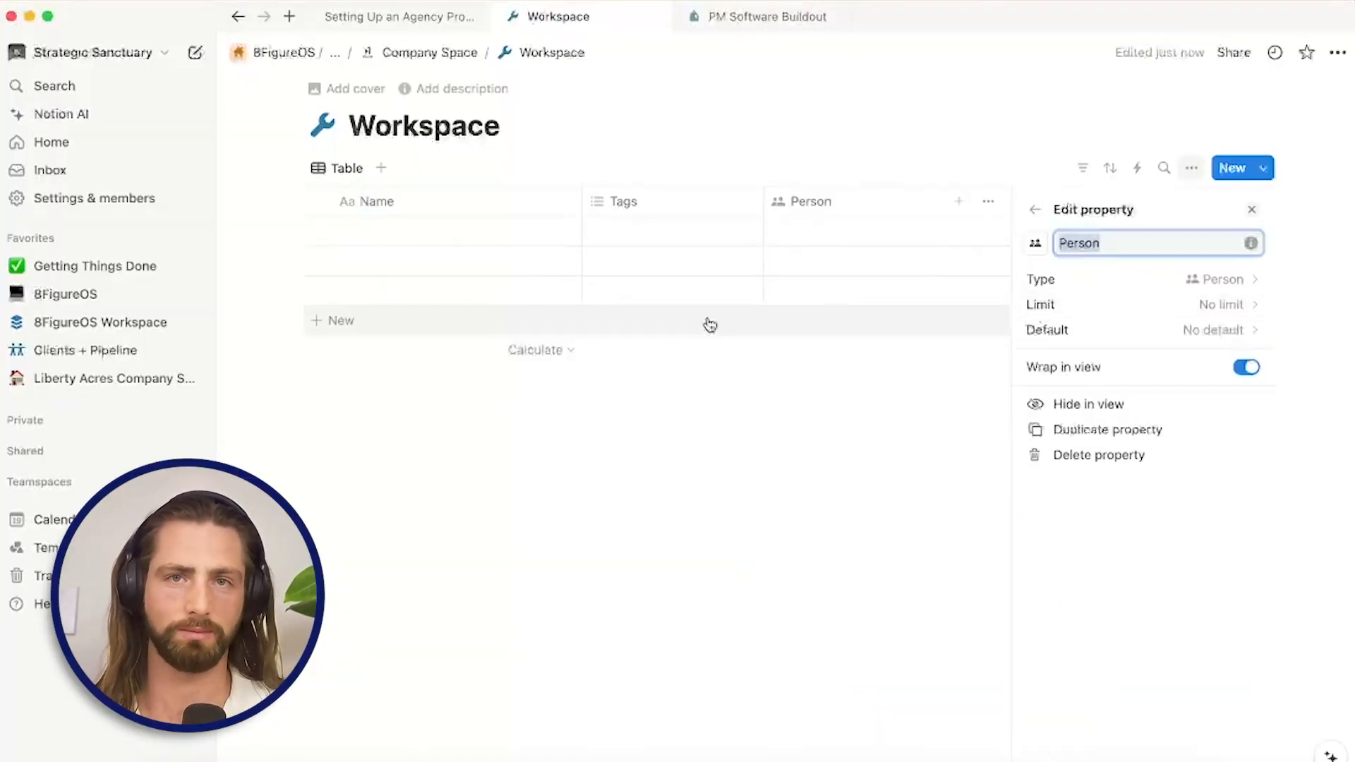
{"action": "left_click", "coordinate": [672, 207]}
{"action": "left_click", "coordinate": [650, 488]}
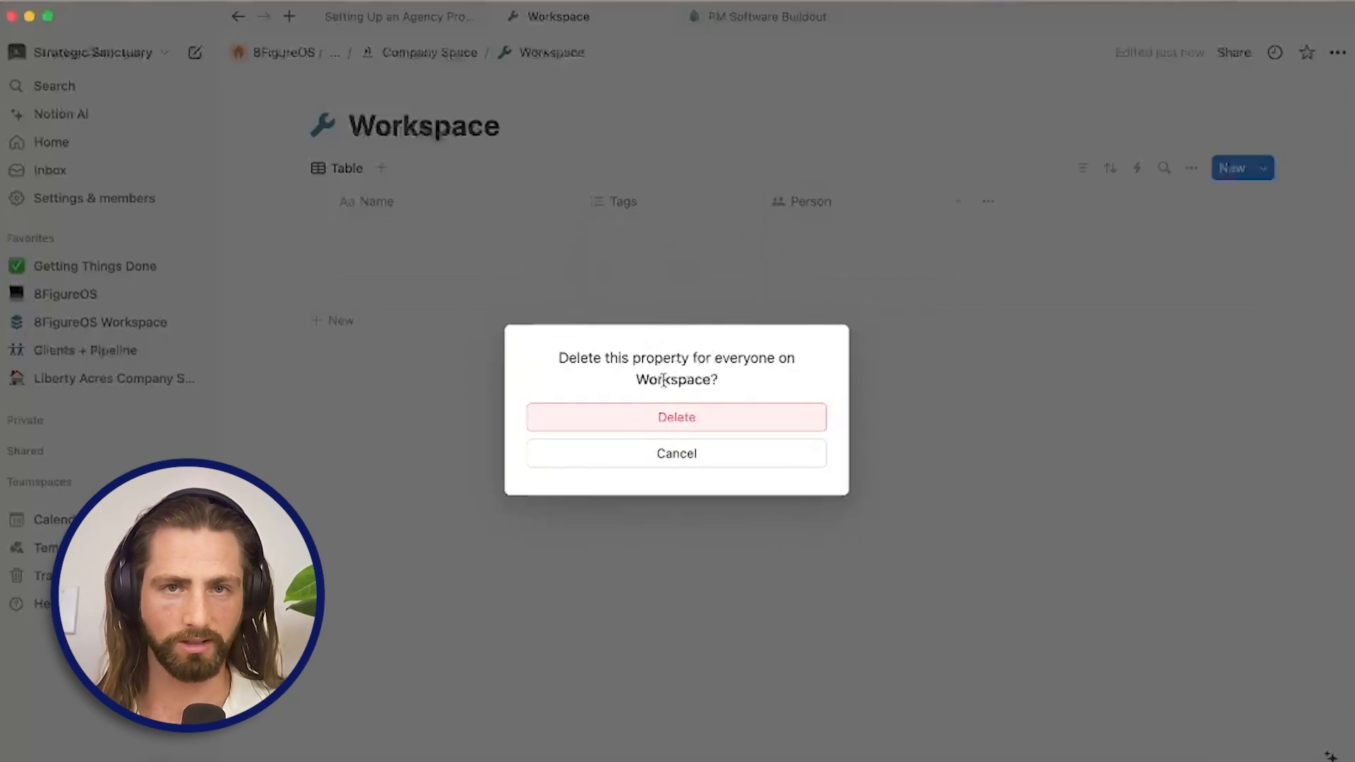
{"action": "left_click", "coordinate": [660, 416]}
Step: Rename the Person property to Assignee and add a Date property named Due
{"action": "left_click", "coordinate": [688, 201]}
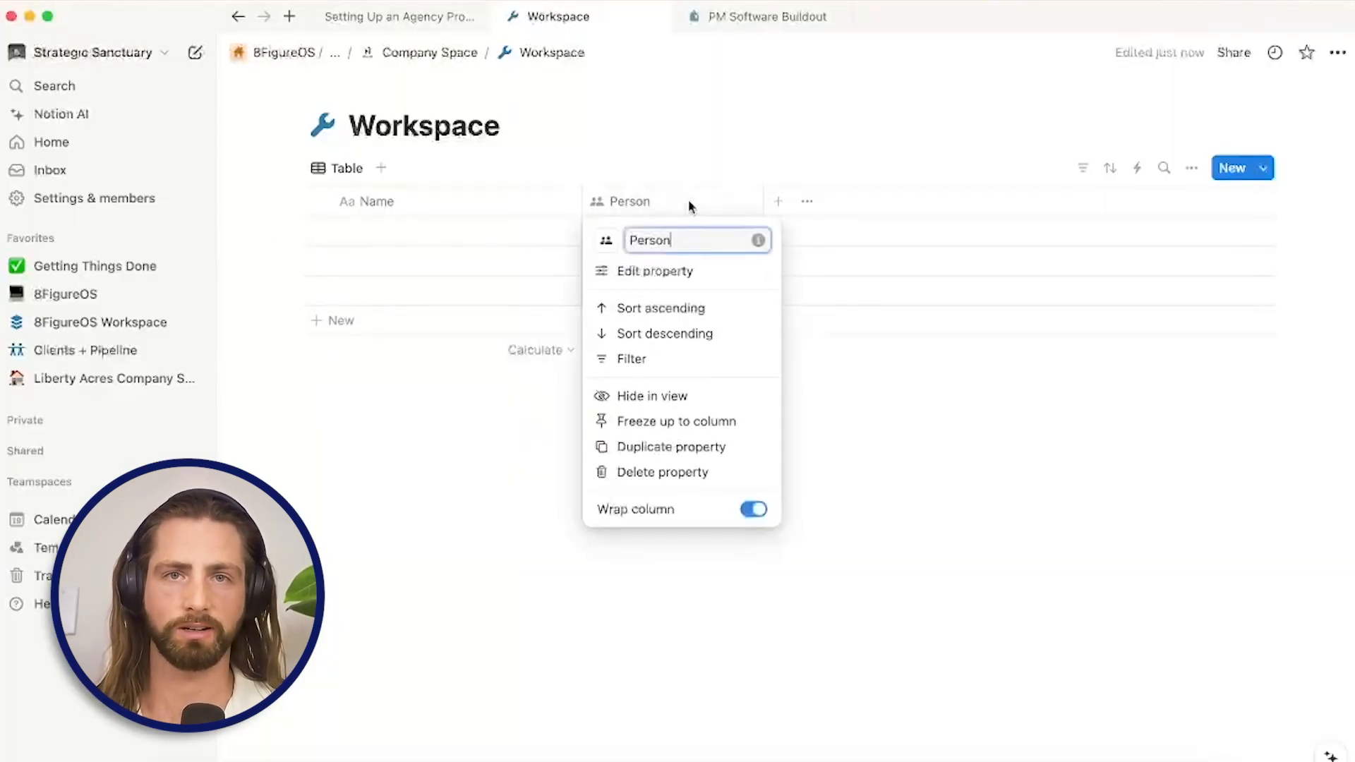
{"action": "type", "text": "A"}
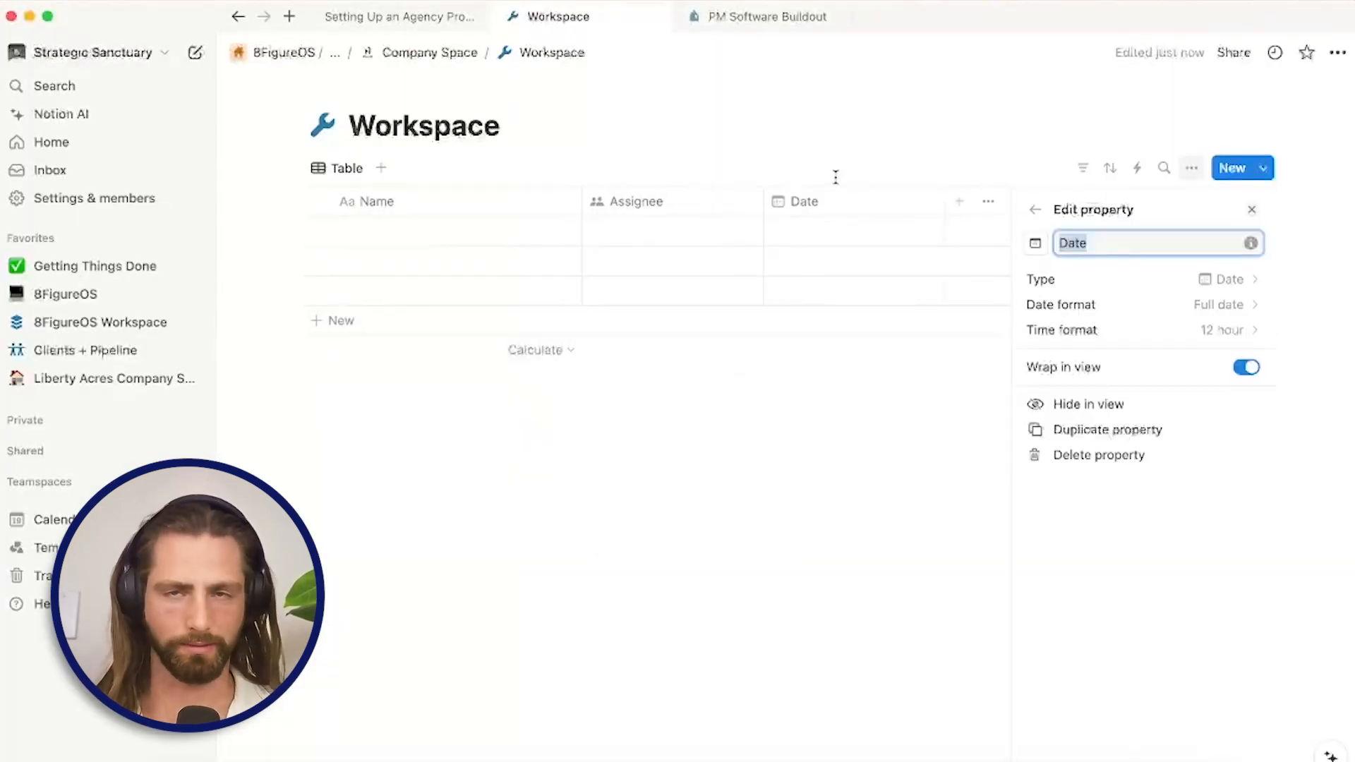
{"action": "type", "text": "Due"}
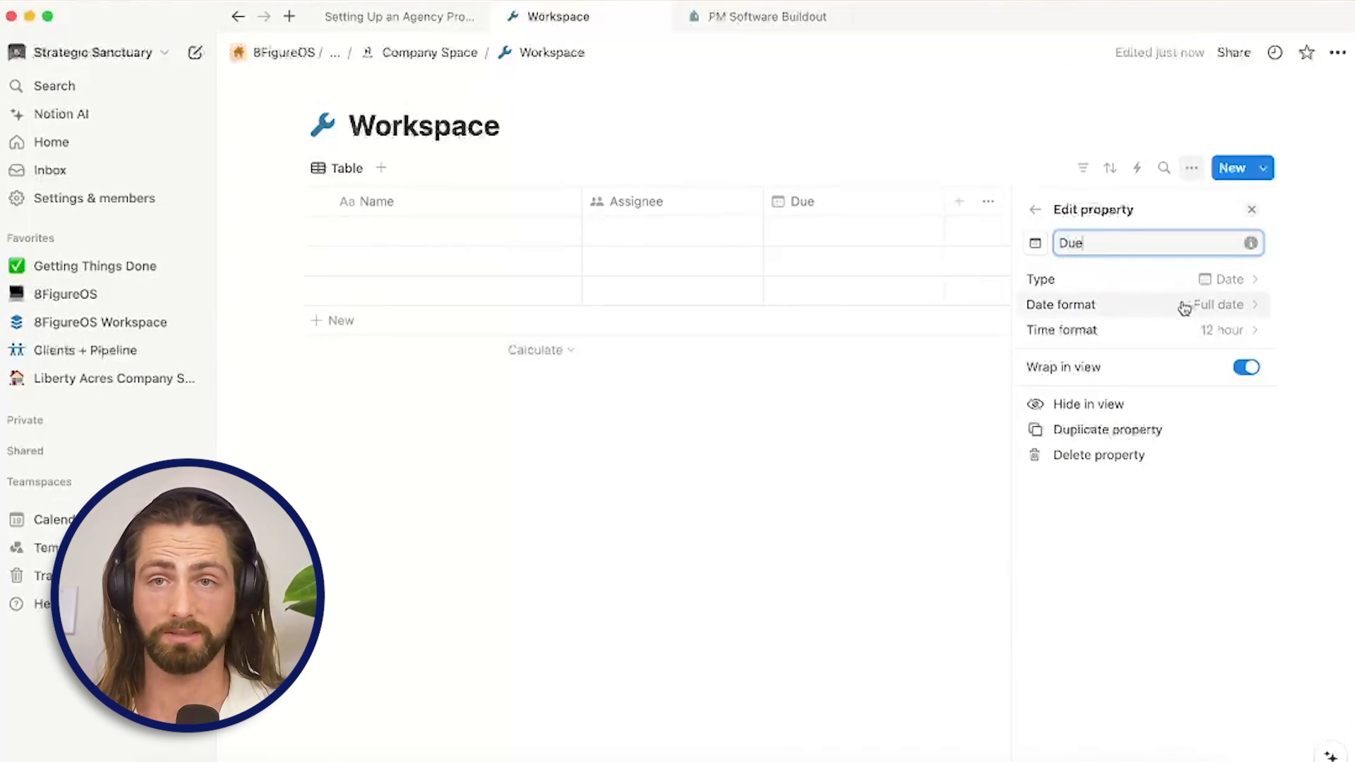
Step: Set the Due property's time format to Hidden and its date format to Relative
{"action": "left_click", "coordinate": [1158, 325]}
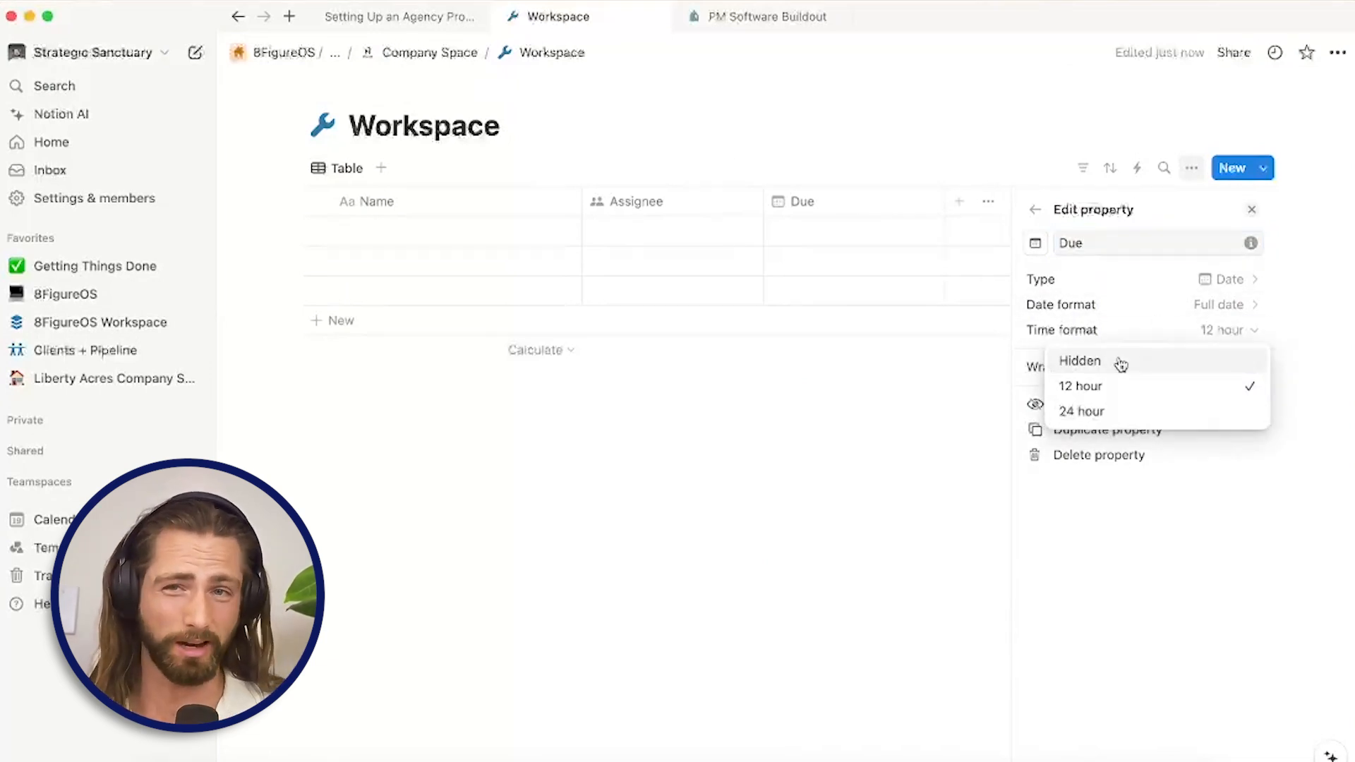
{"action": "left_click", "coordinate": [1121, 361]}
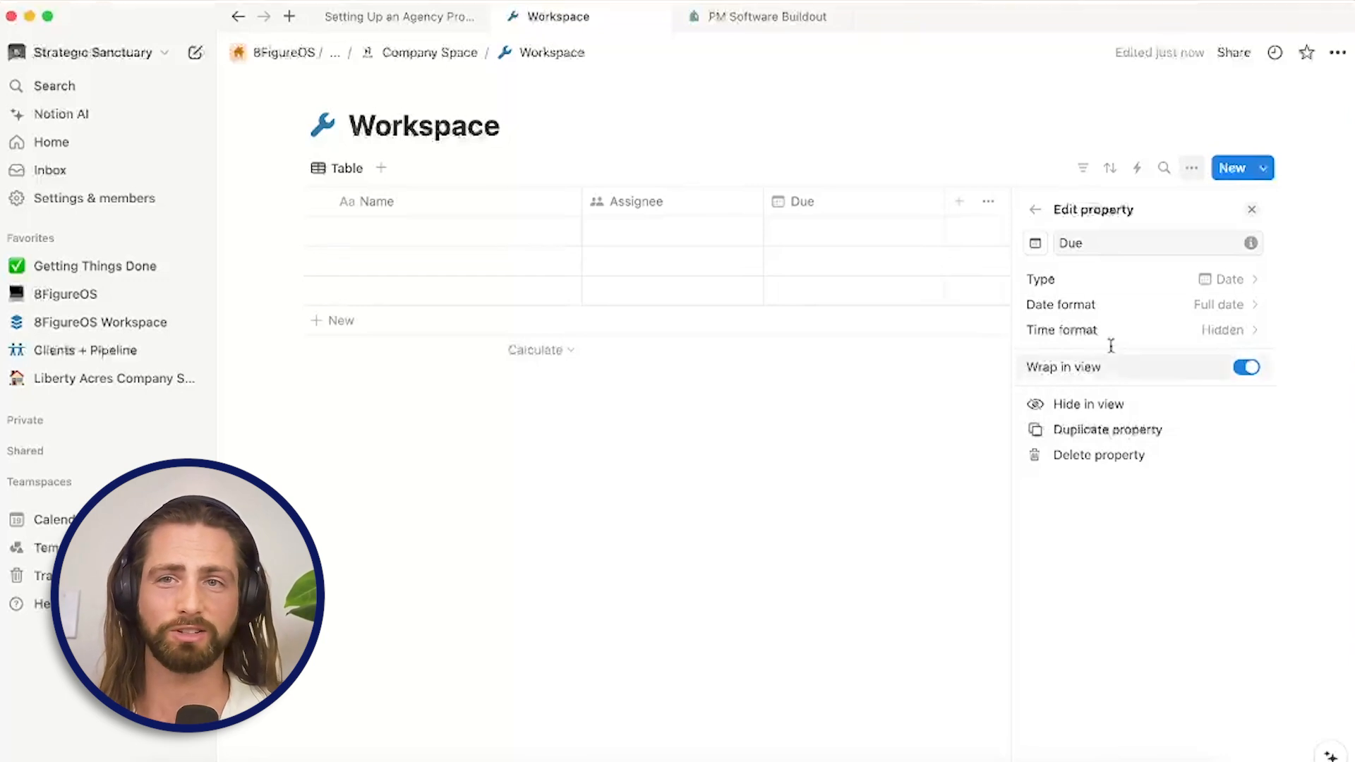
{"action": "left_click", "coordinate": [1109, 307]}
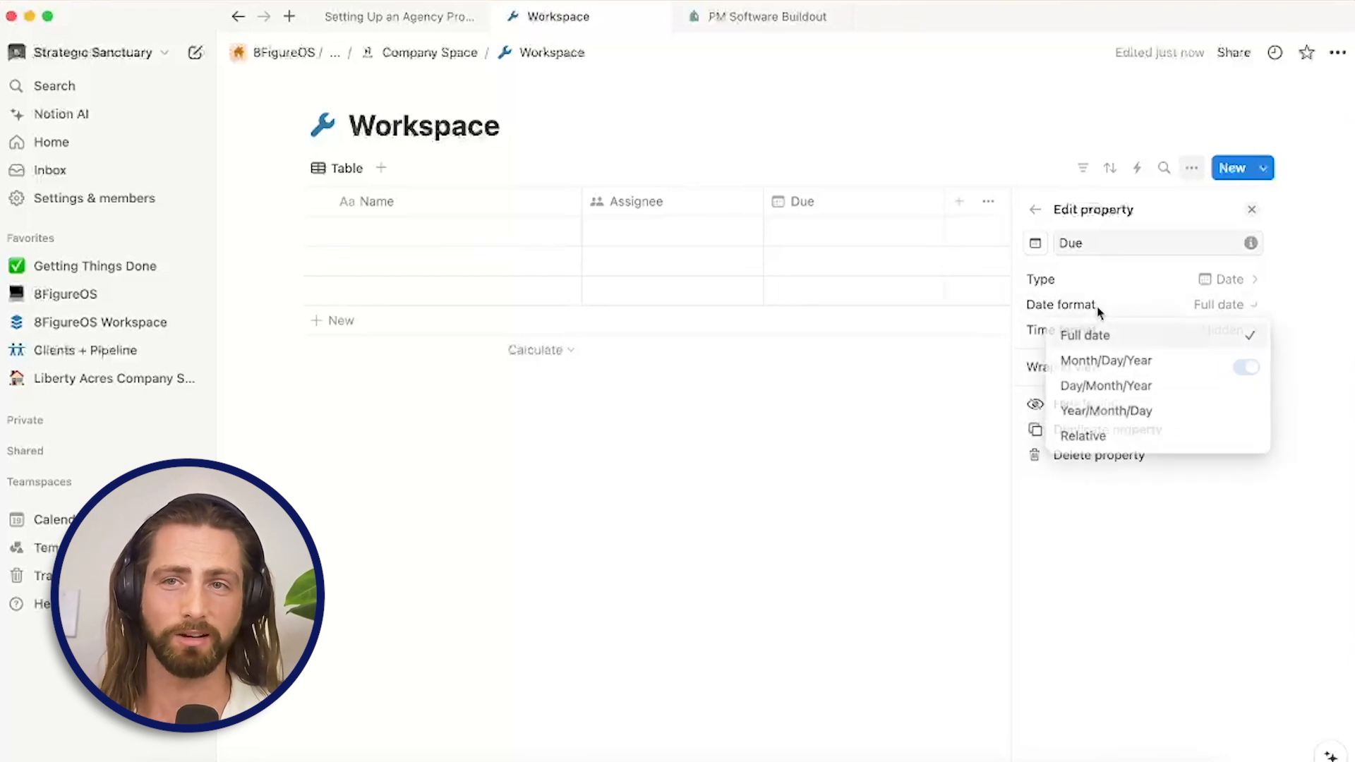
{"action": "left_click", "coordinate": [1071, 437]}
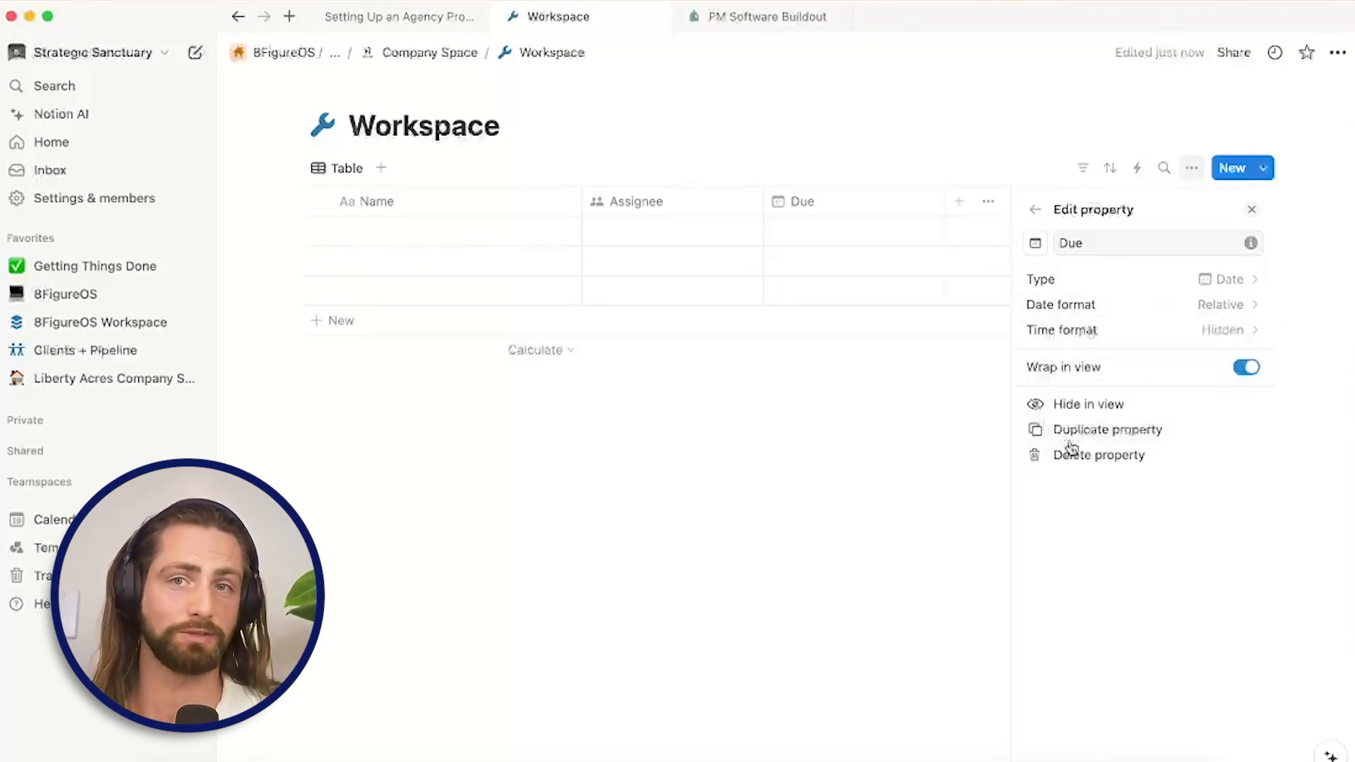
Step: Set the Due date of the first table row to tomorrow
{"action": "left_click", "coordinate": [808, 230]}
{"action": "left_click", "coordinate": [855, 449]}
{"action": "left_click", "coordinate": [711, 329]}
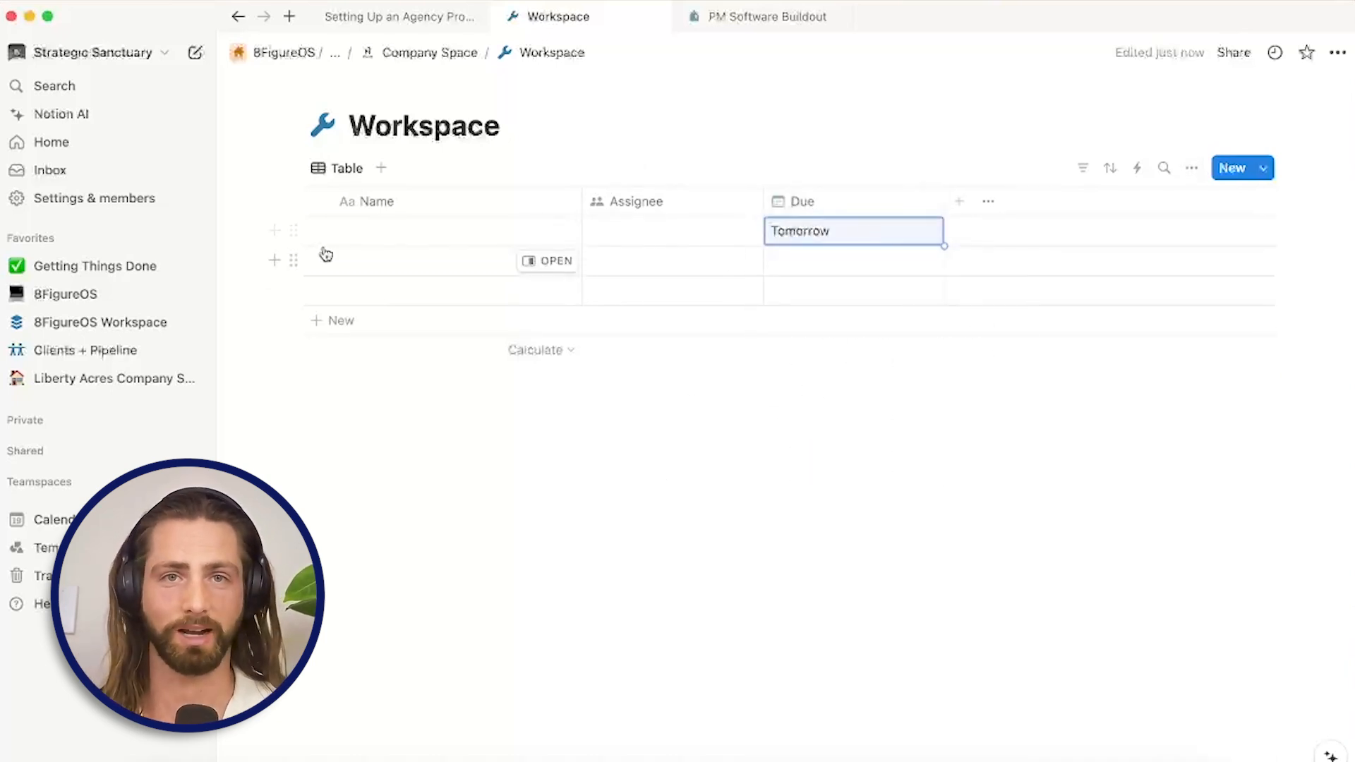
Step: Add a Status property to the Workspace table and give its To-do group a pink Someday/Maybe option
{"action": "left_click", "coordinate": [959, 201]}
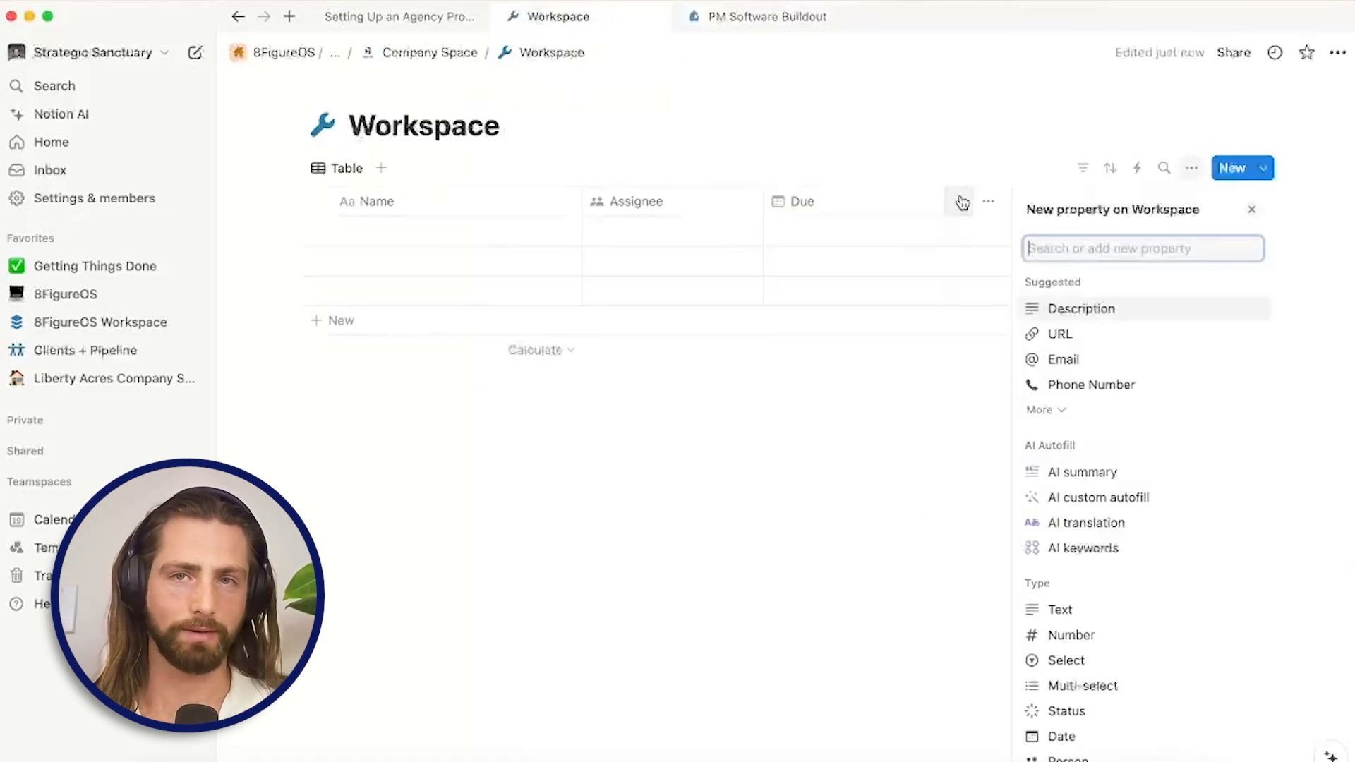
{"action": "type", "text": "st"}
{"action": "key", "text": "Return"}
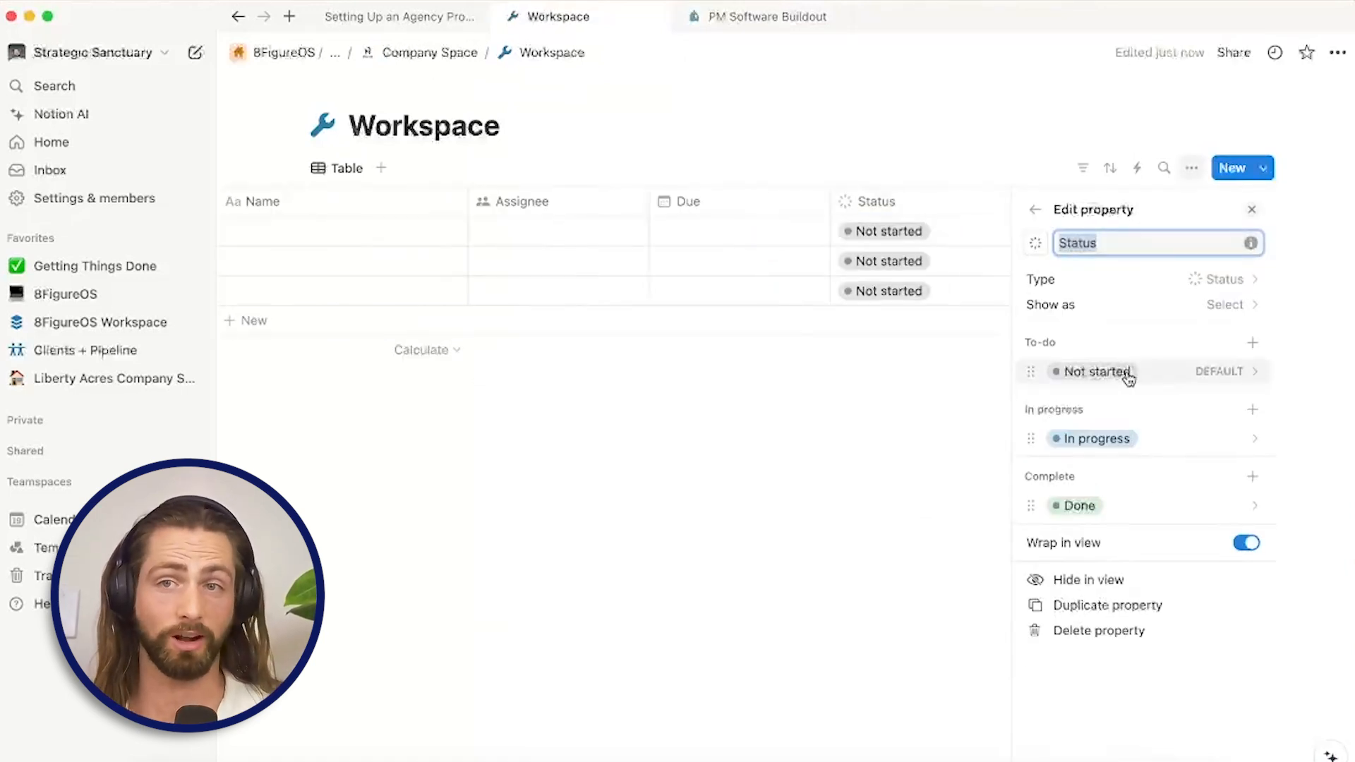
{"action": "left_click", "coordinate": [1252, 345]}
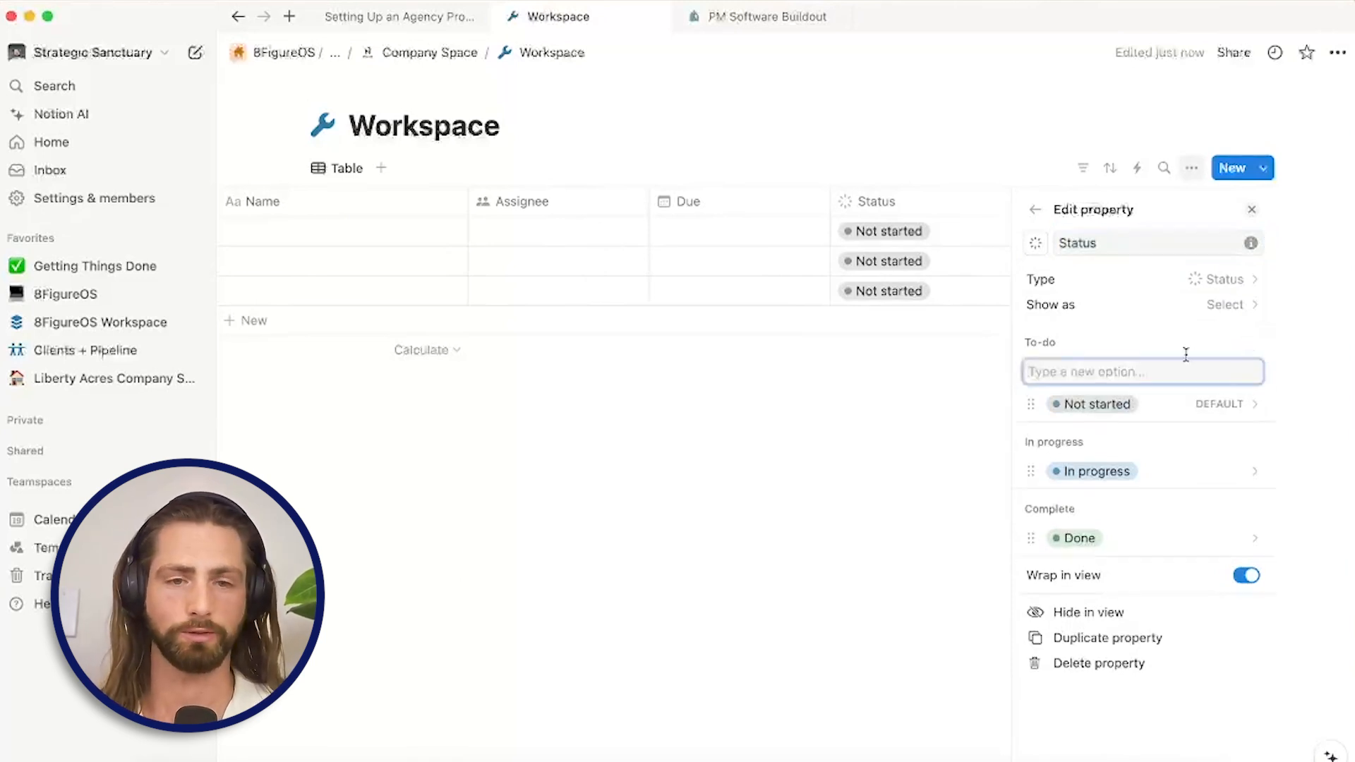
{"action": "type", "text": "Someday/Maybe"}
{"action": "key", "text": "Return"}
{"action": "left_click", "coordinate": [1137, 402]}
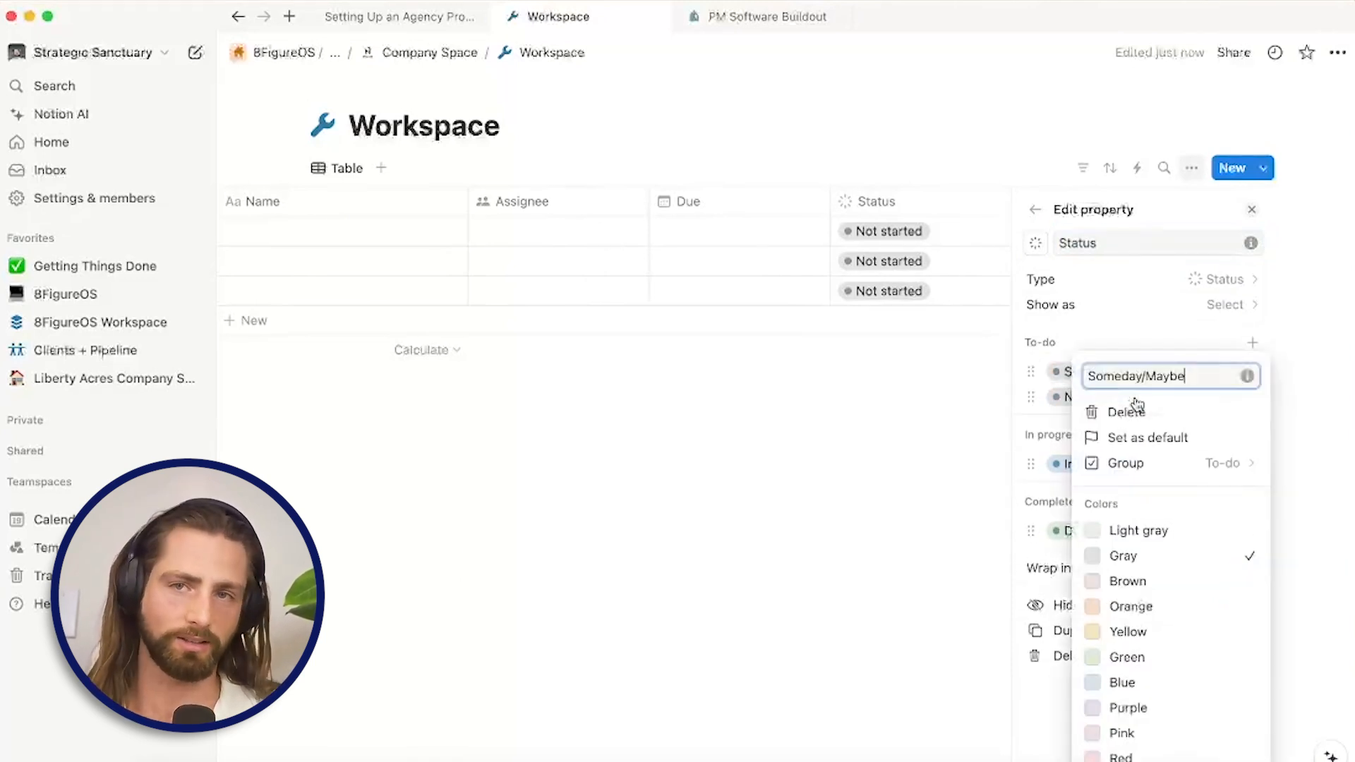
{"action": "left_click", "coordinate": [1120, 734]}
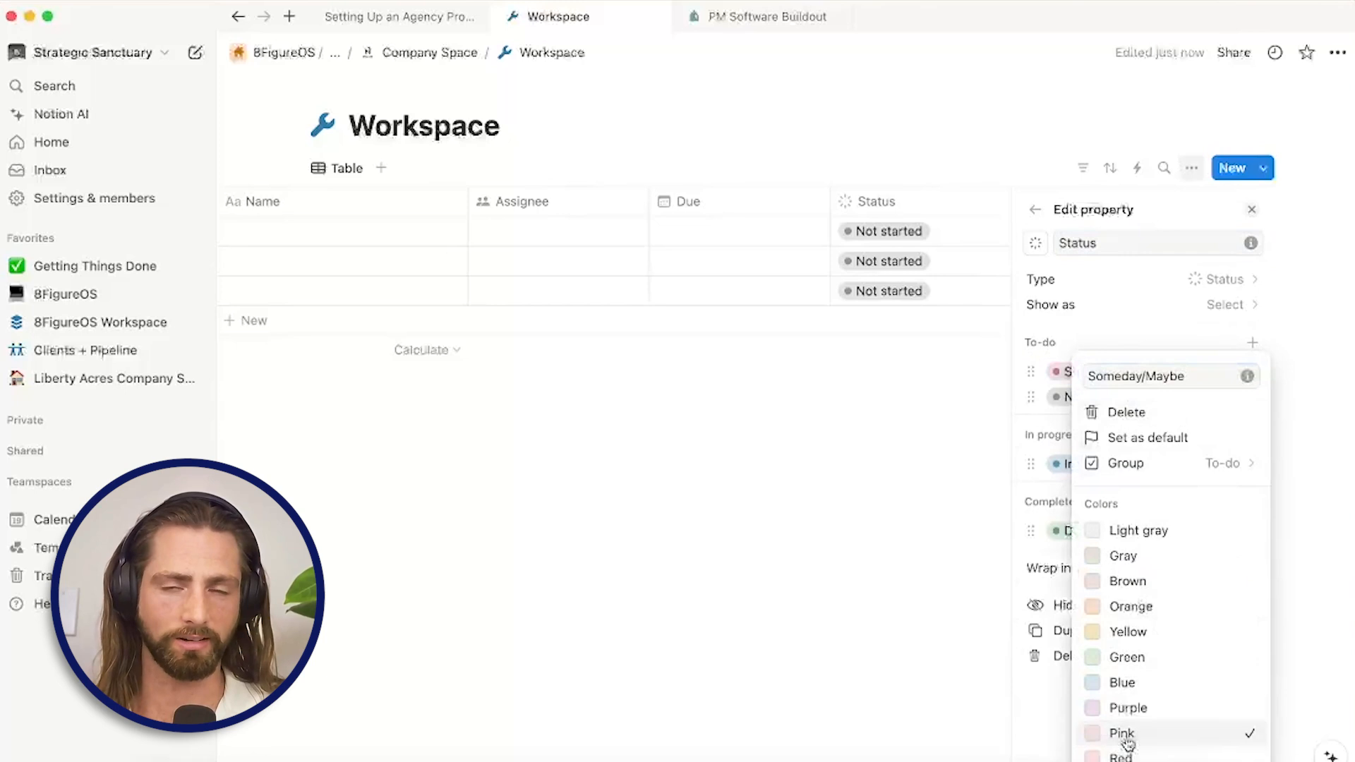
{"action": "left_click", "coordinate": [910, 609]}
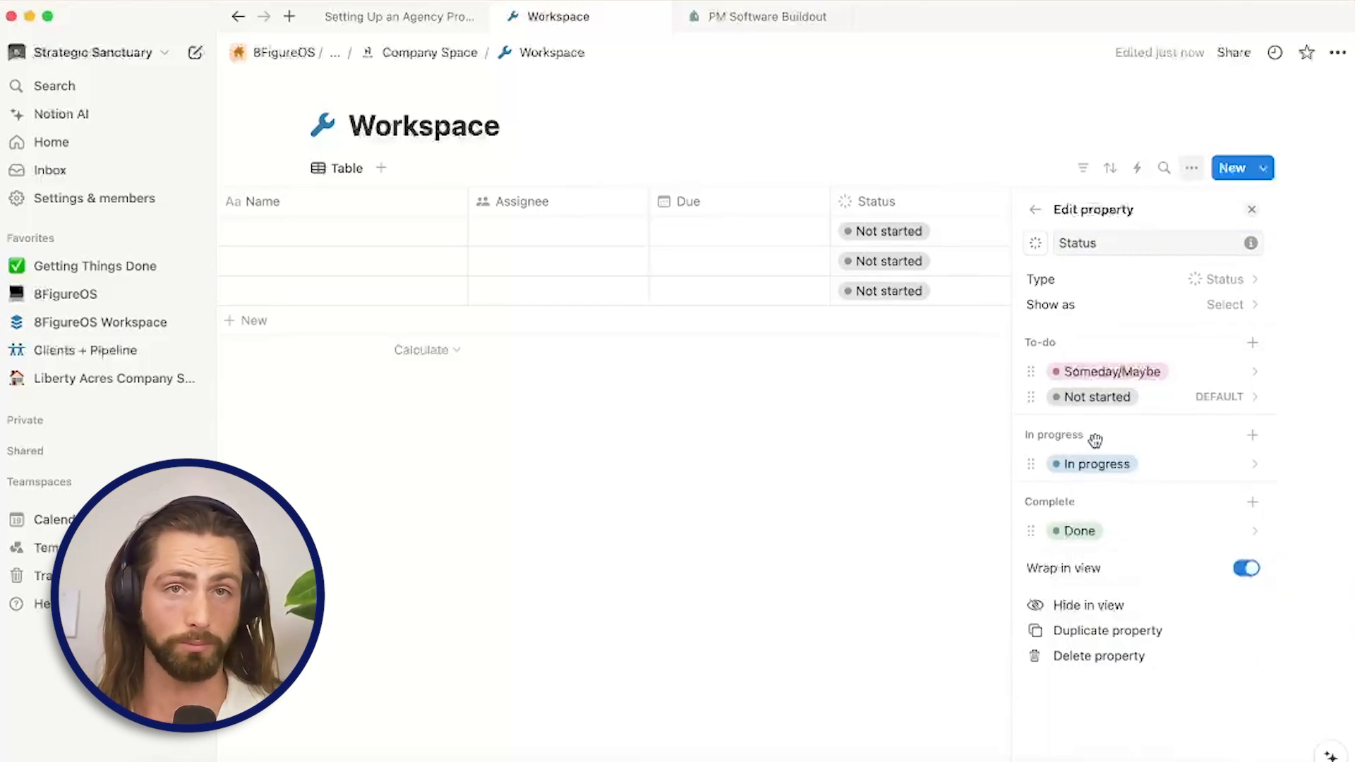
Step: Add an option named In Review to the Status property's In progress group and color it yellow
{"action": "left_click", "coordinate": [1252, 436]}
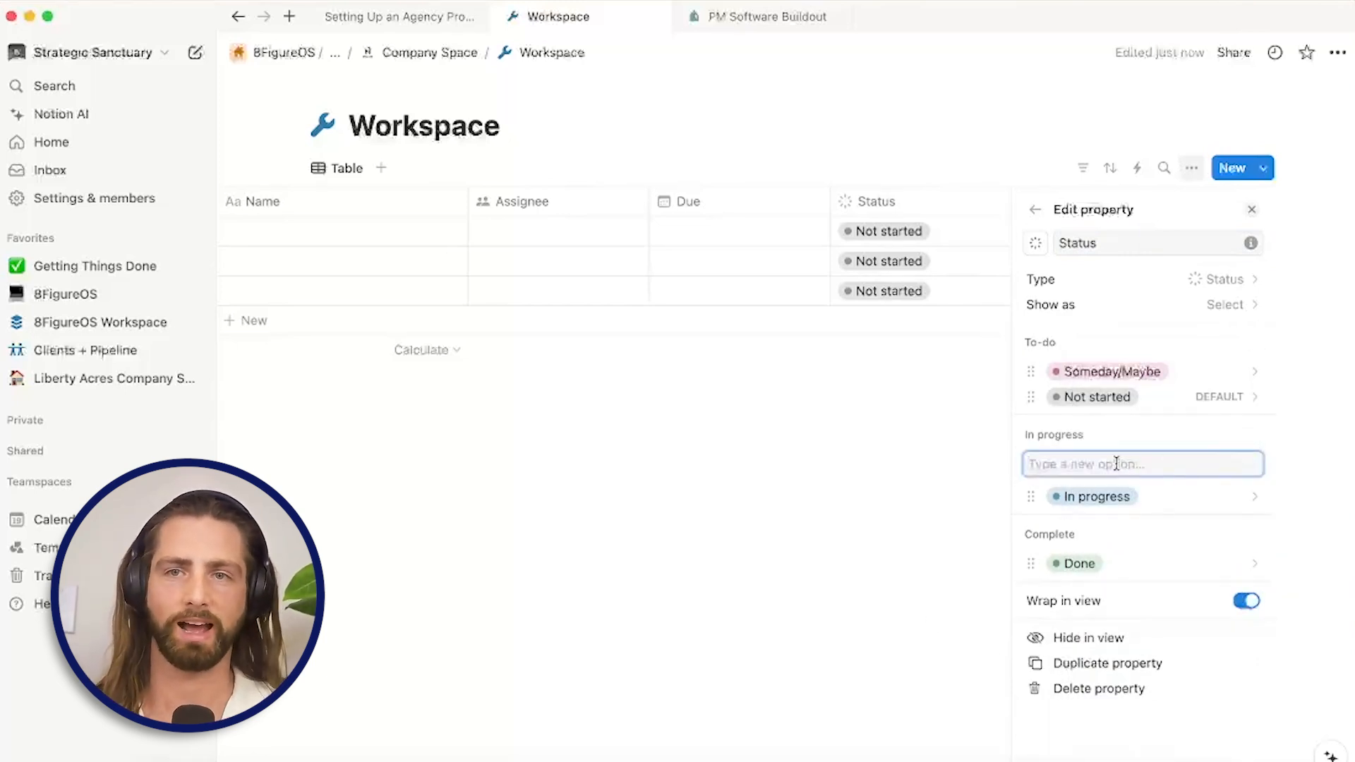
{"action": "type", "text": "In Revew"}
{"action": "key", "text": "Return"}
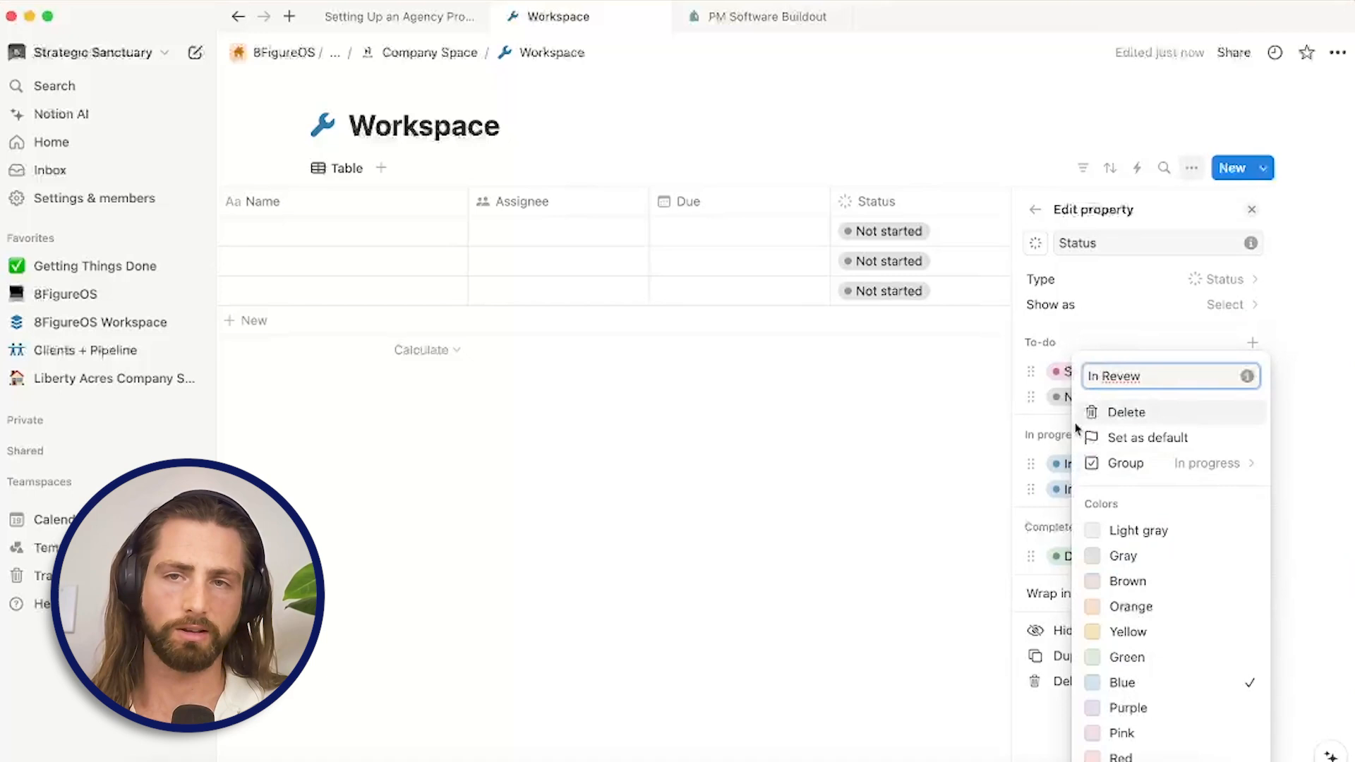
{"action": "double_click", "coordinate": [1121, 376]}
{"action": "type", "text": "R"}
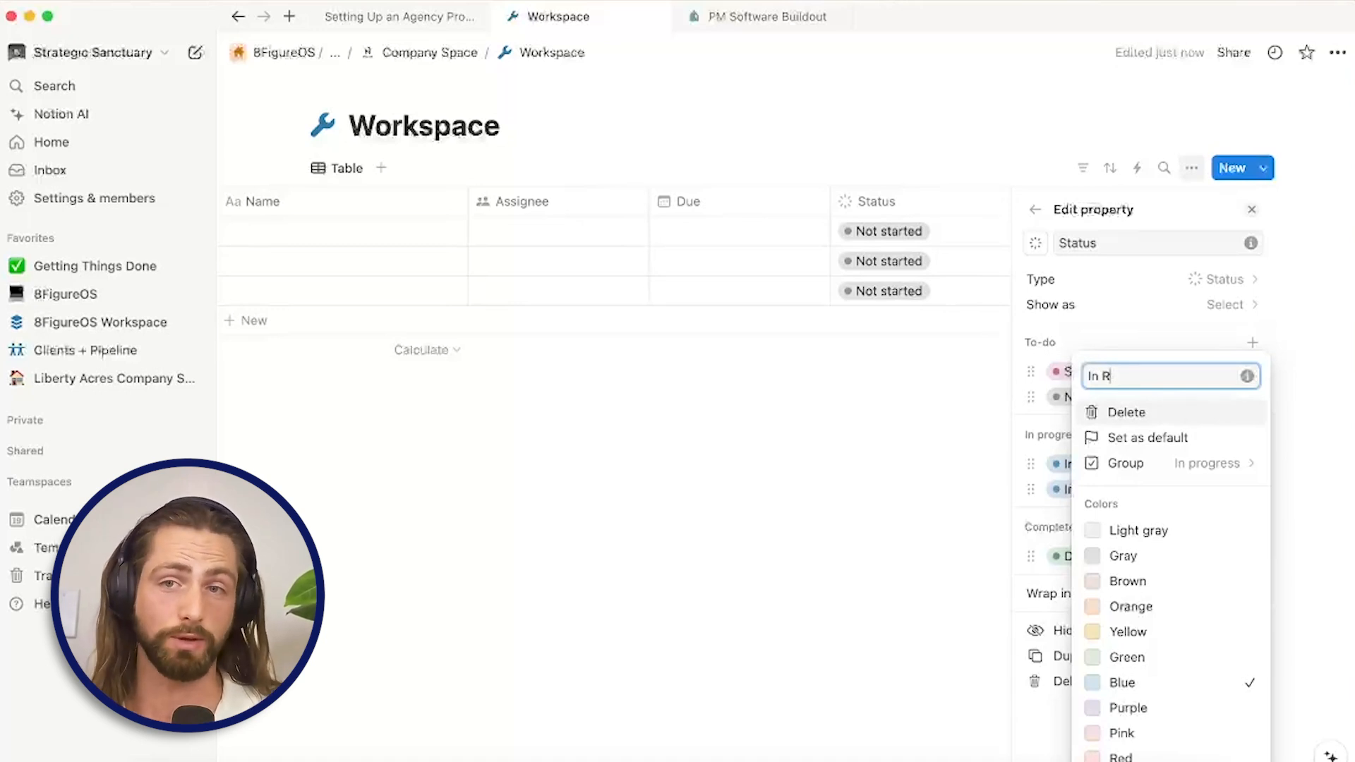
{"action": "left_click", "coordinate": [1129, 631]}
{"action": "left_click", "coordinate": [1066, 498]}
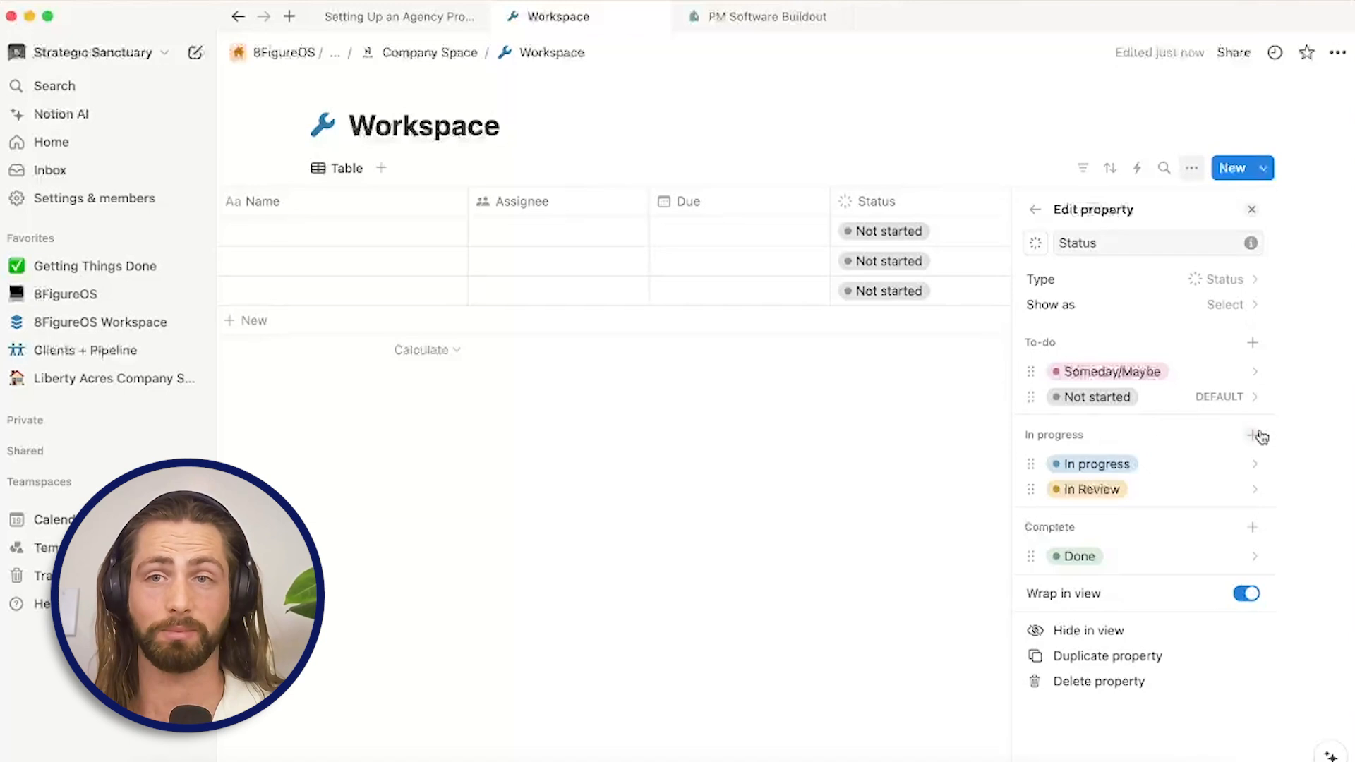
Step: Add a Blocked option to the Status property's To-do group, place it below Not started and color it red
{"action": "left_click", "coordinate": [1252, 342]}
{"action": "type", "text": "Blocked"}
{"action": "key", "text": "Return"}
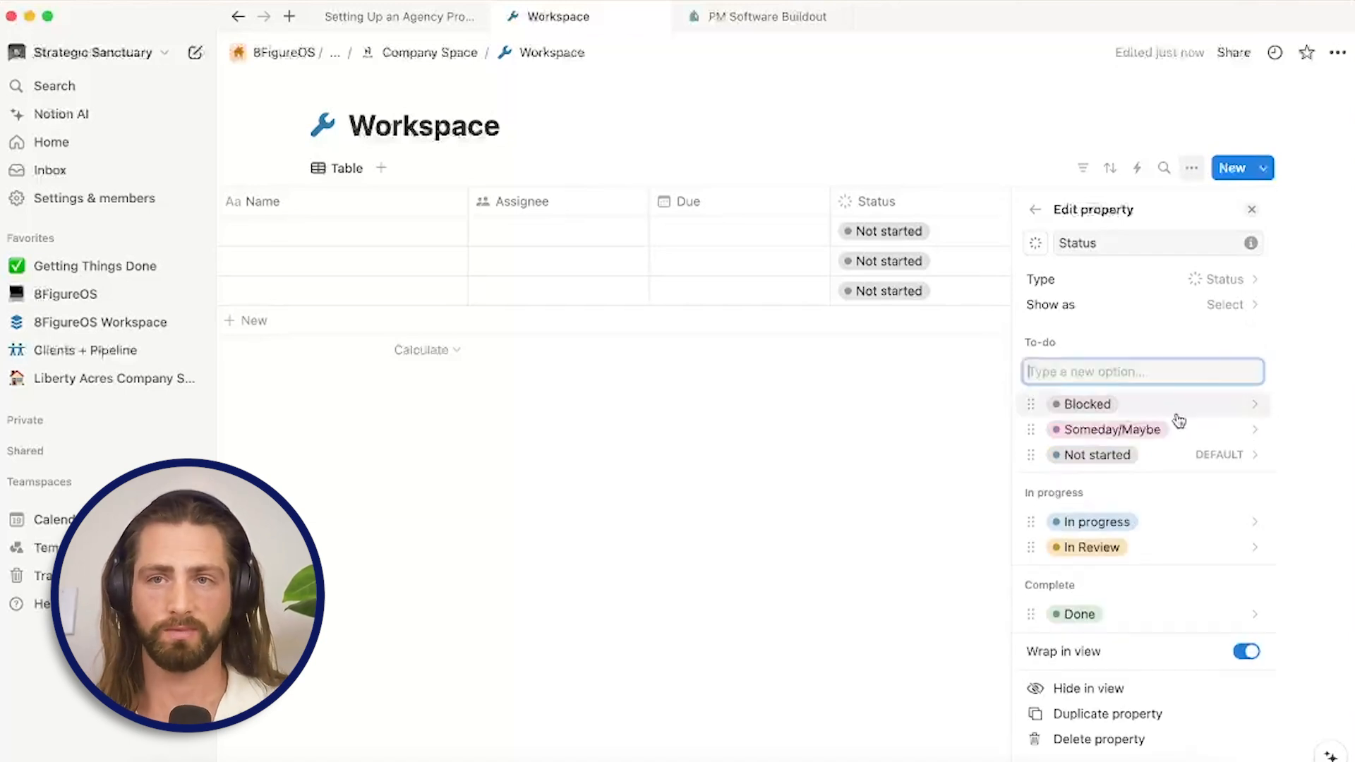
{"action": "key", "text": "Escape"}
{"action": "left_click_drag", "start_coordinate": [1105, 373], "coordinate": [1106, 423]}
{"action": "left_click", "coordinate": [1106, 423]}
{"action": "left_click", "coordinate": [1120, 755]}
{"action": "left_click", "coordinate": [841, 608]}
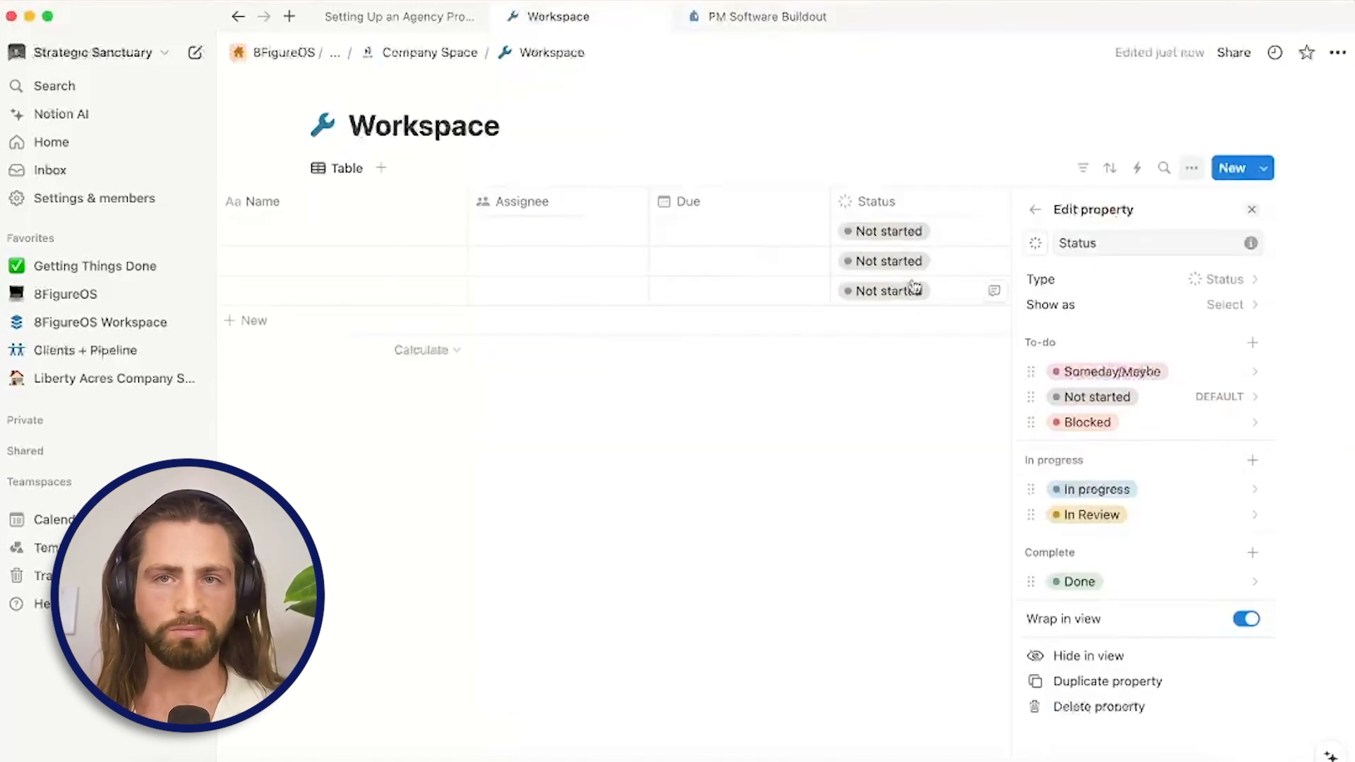
{"action": "key", "text": "Escape"}
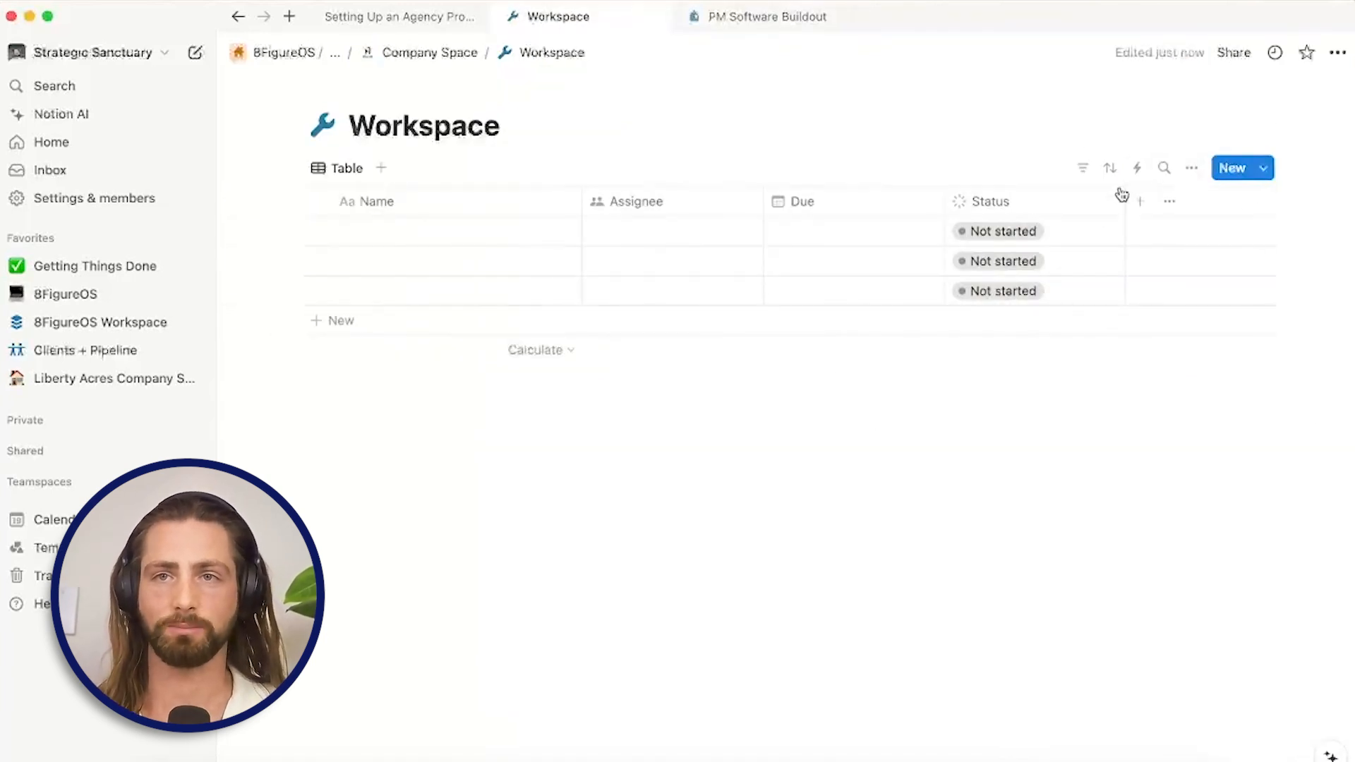
Step: Turn on the Sub-items feature for the Workspace database
{"action": "left_click", "coordinate": [1191, 168]}
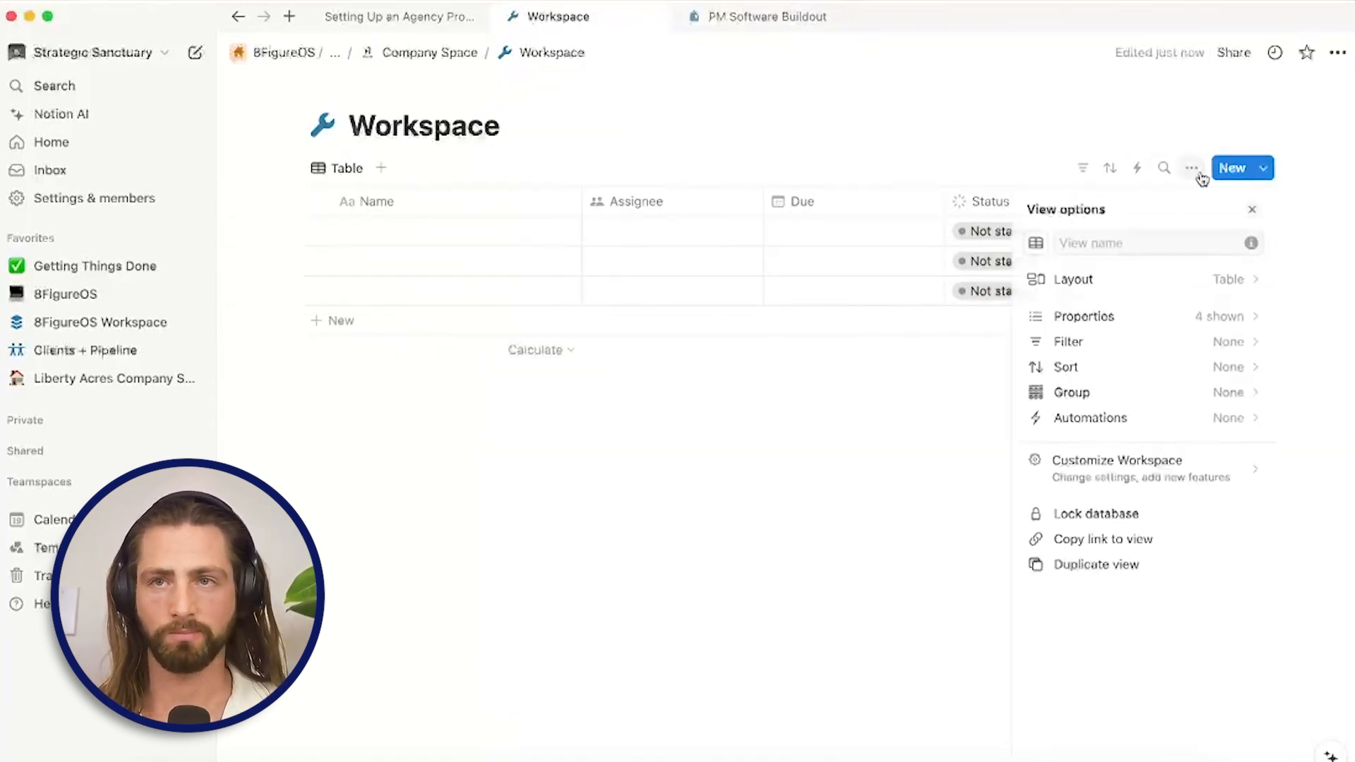
{"action": "left_click", "coordinate": [1079, 464]}
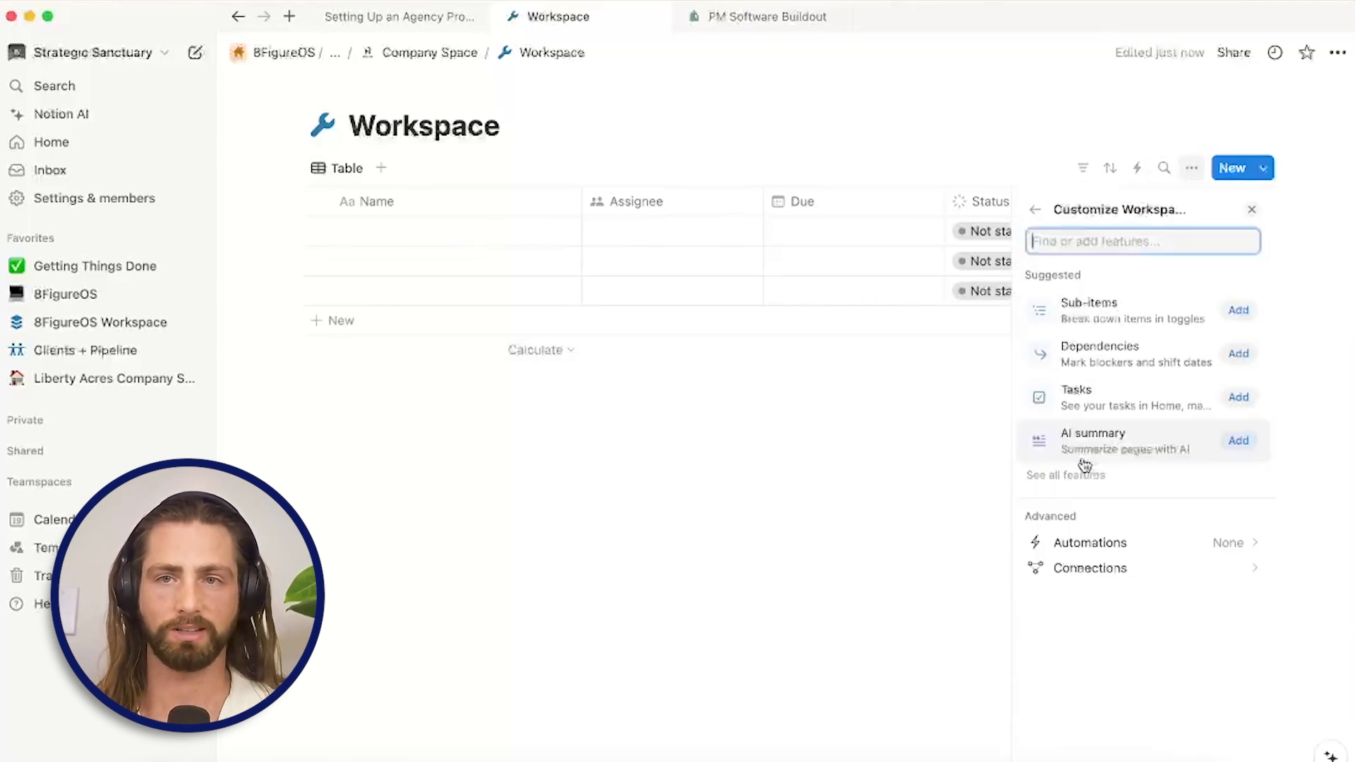
{"action": "left_click", "coordinate": [1233, 311]}
{"action": "left_click", "coordinate": [1130, 391]}
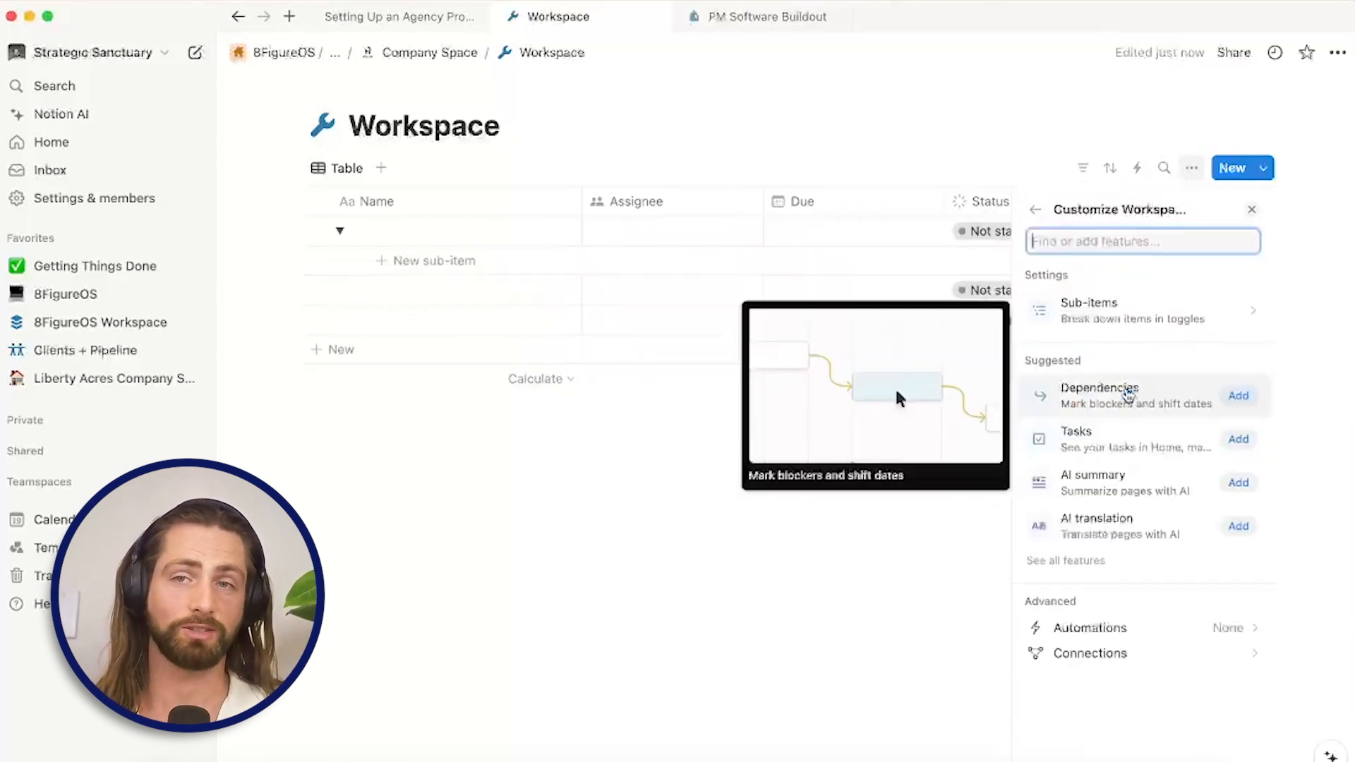
Step: Name the first row Parent Task and add two sub-items under it named Sub-task 1 and Sub-task 2
{"action": "left_click", "coordinate": [434, 230]}
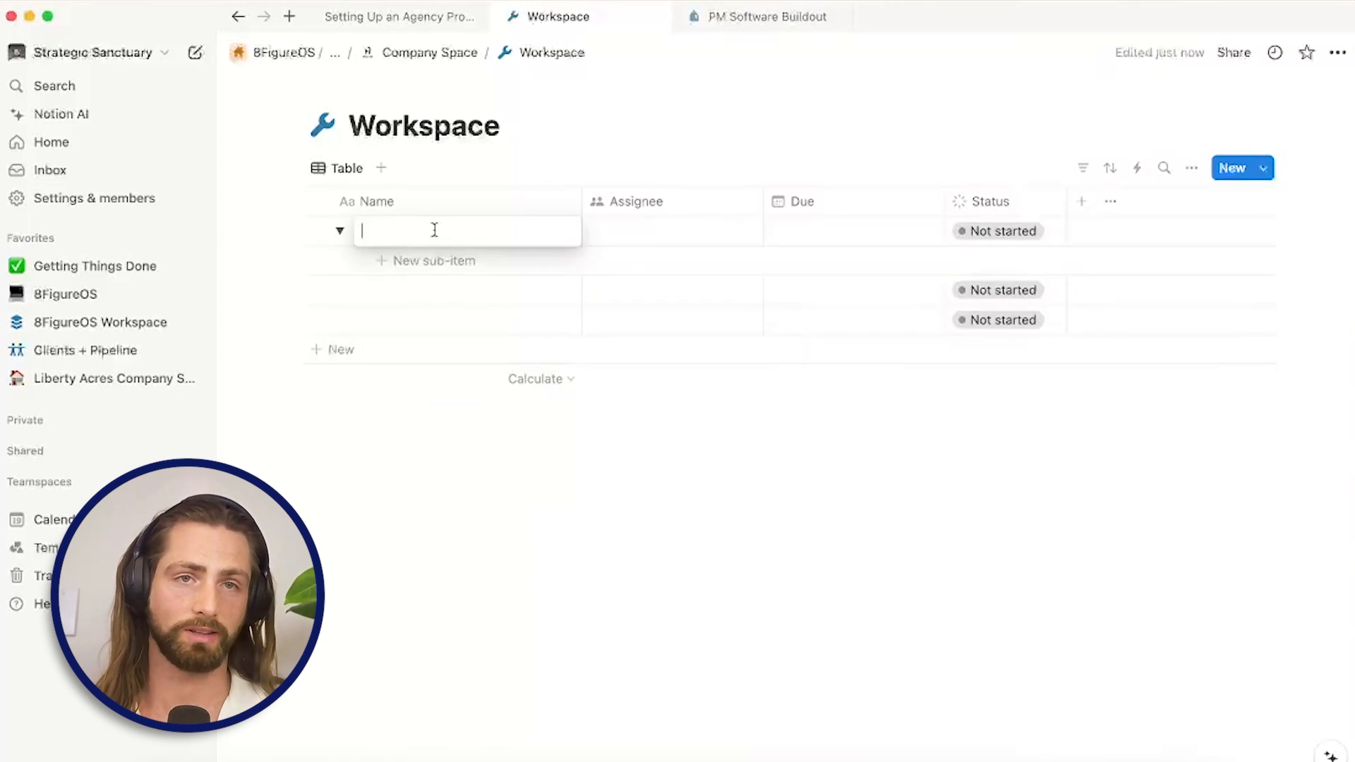
{"action": "type", "text": "Parent Task"}
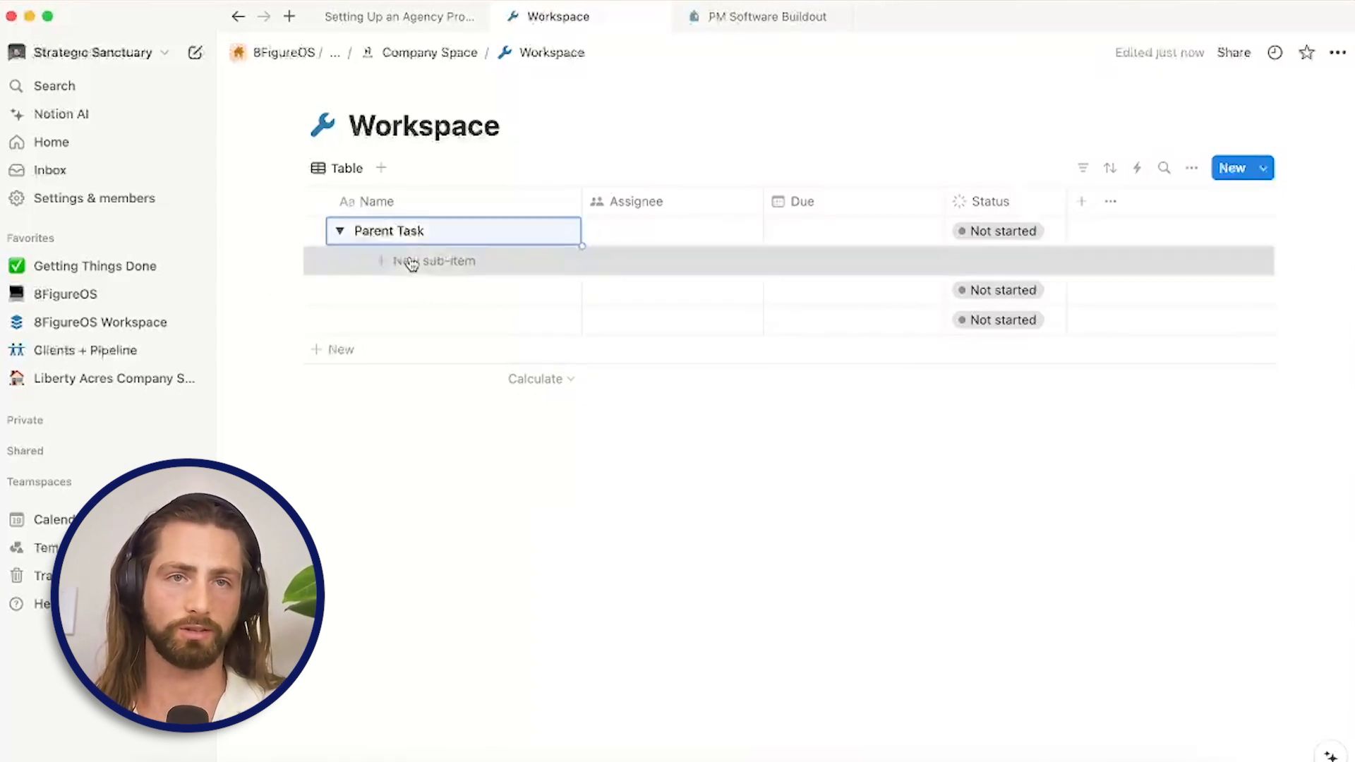
{"action": "left_click", "coordinate": [409, 262]}
{"action": "type", "text": "Sub-task 1"}
{"action": "key", "text": "Return"}
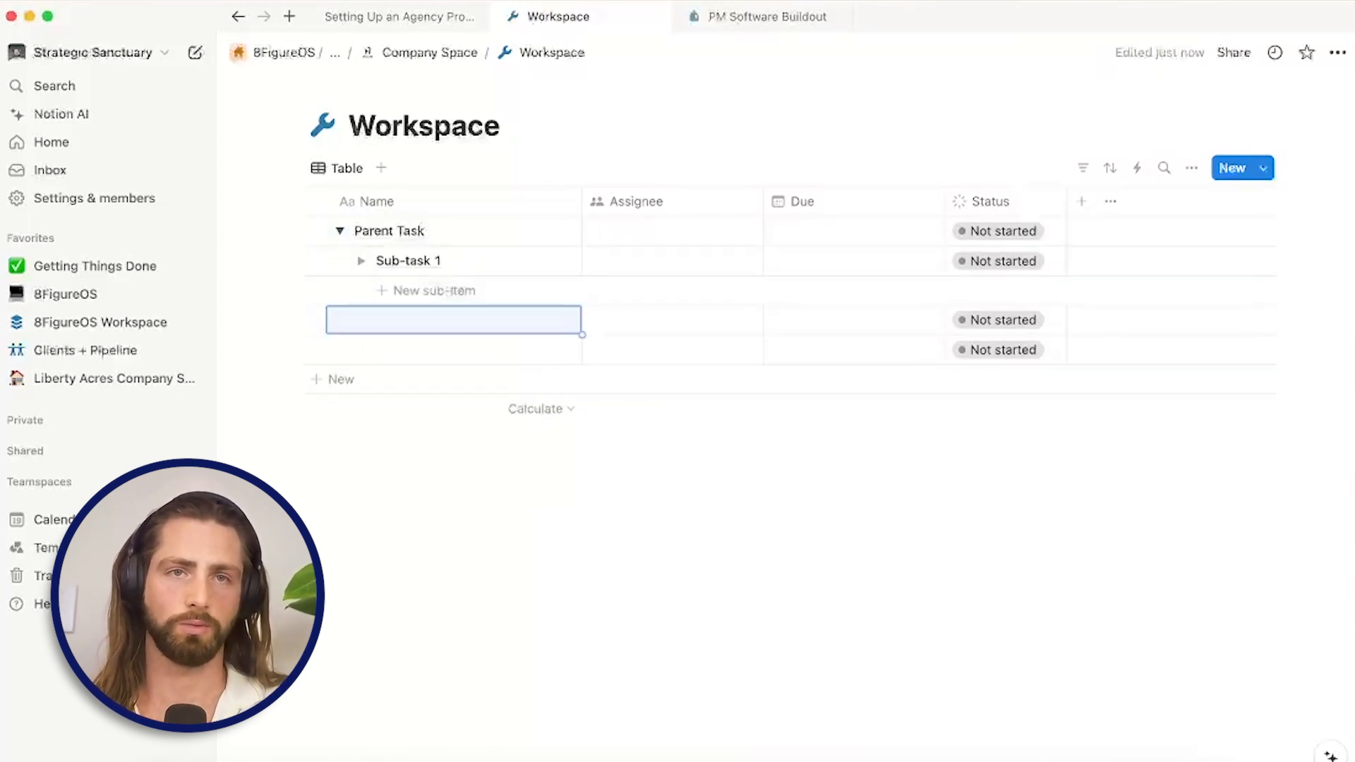
{"action": "left_click", "coordinate": [408, 291]}
{"action": "type", "text": "Sub-task 2"}
{"action": "left_click", "coordinate": [341, 230]}
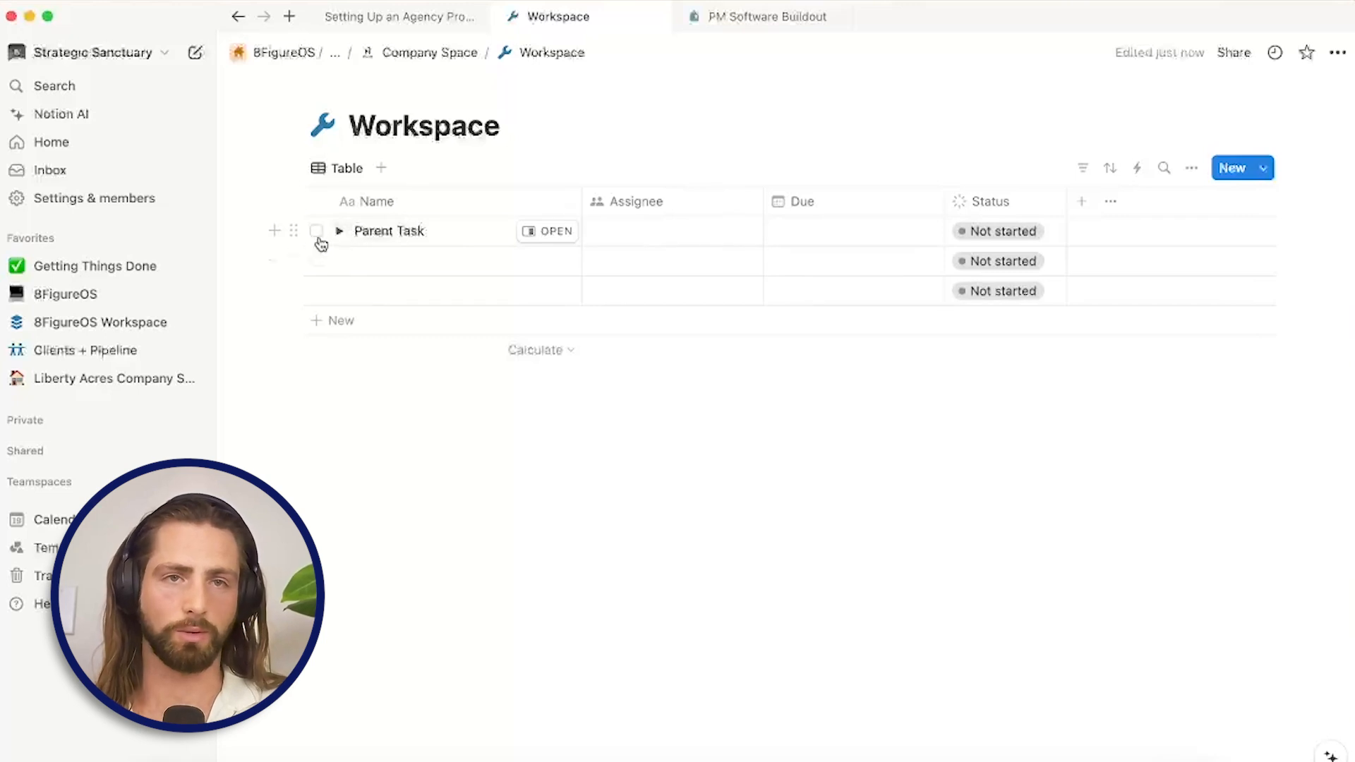
{"action": "left_click", "coordinate": [338, 231]}
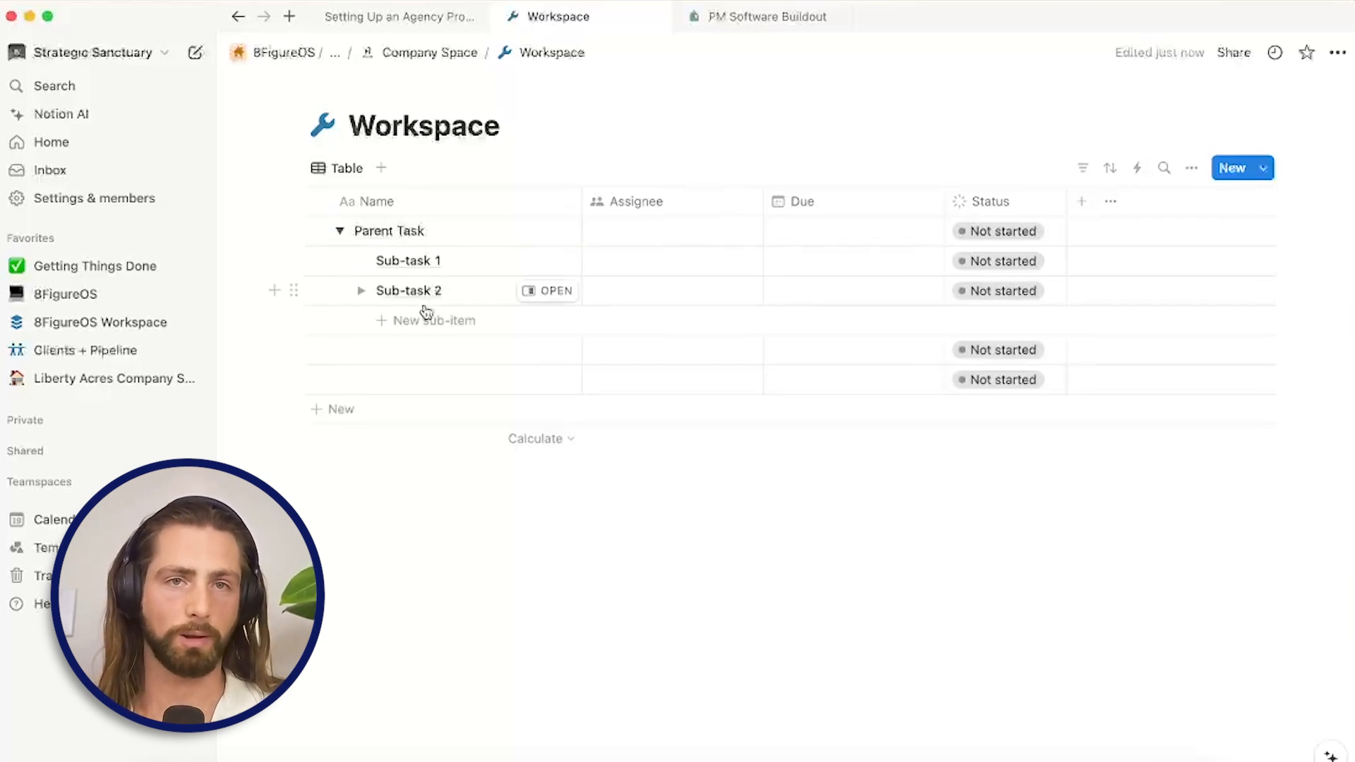
Step: Add a blank sub-item under Sub-task 2 and delete it again
{"action": "left_click", "coordinate": [361, 290]}
{"action": "left_click", "coordinate": [394, 321]}
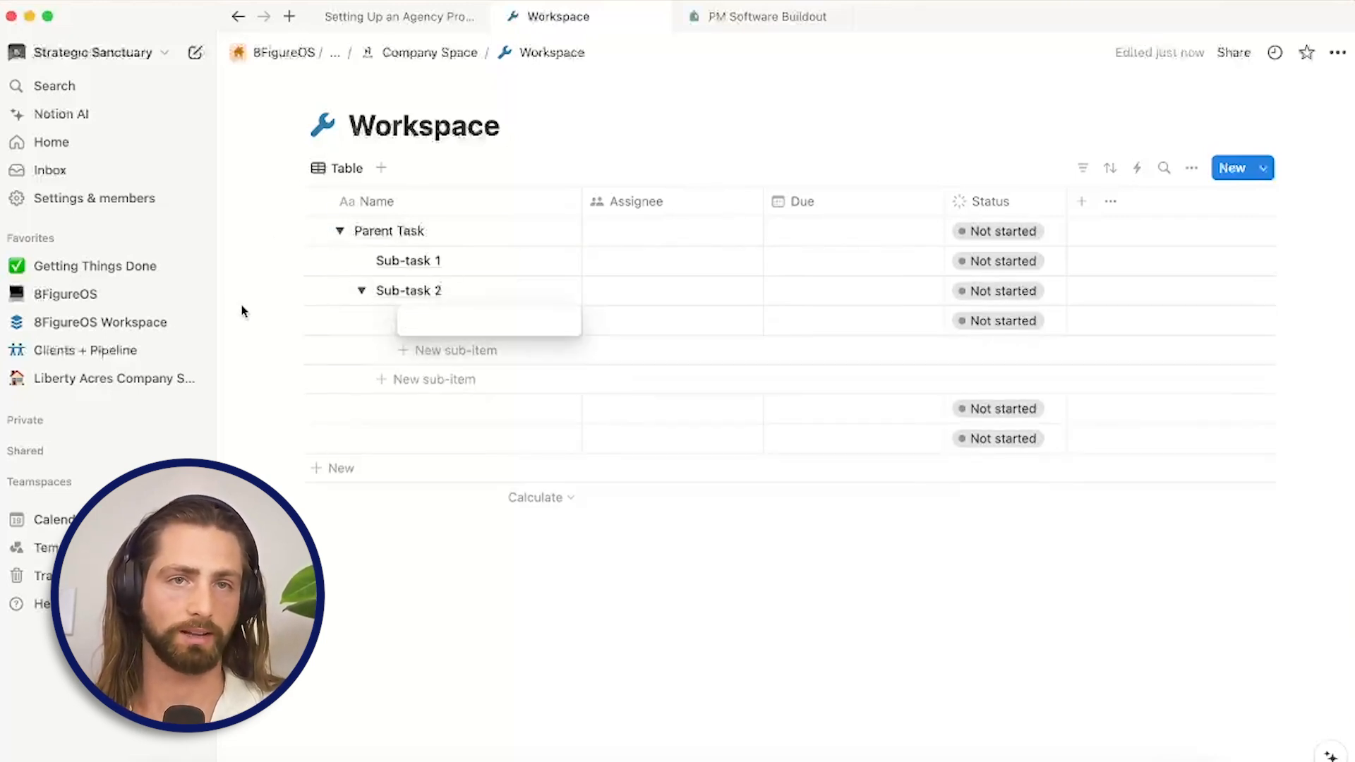
{"action": "key", "text": "Escape"}
{"action": "key", "text": "BackSpace"}
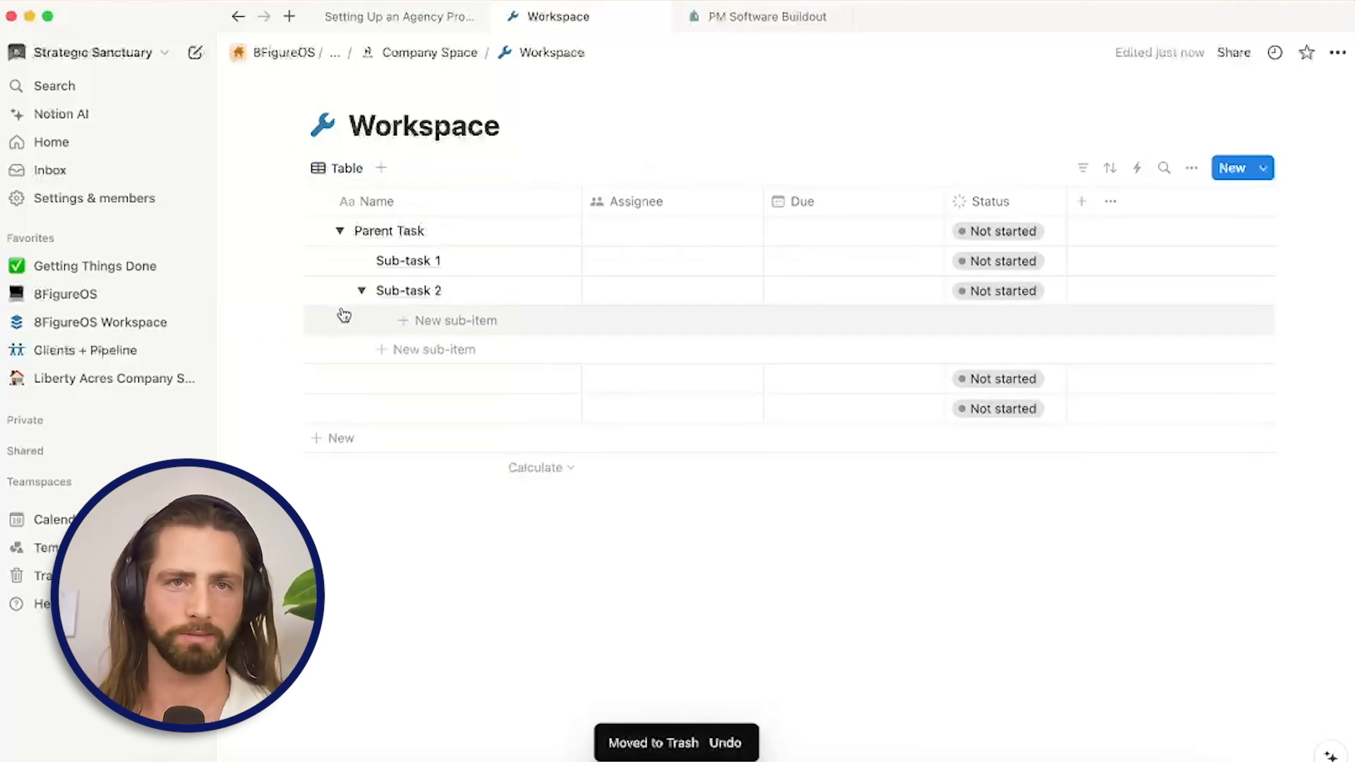
Step: Delete Sub-task 1 and Sub-task 2 from Parent Task and collapse its sub-items
{"action": "left_click_drag", "start_coordinate": [248, 254], "coordinate": [393, 300]}
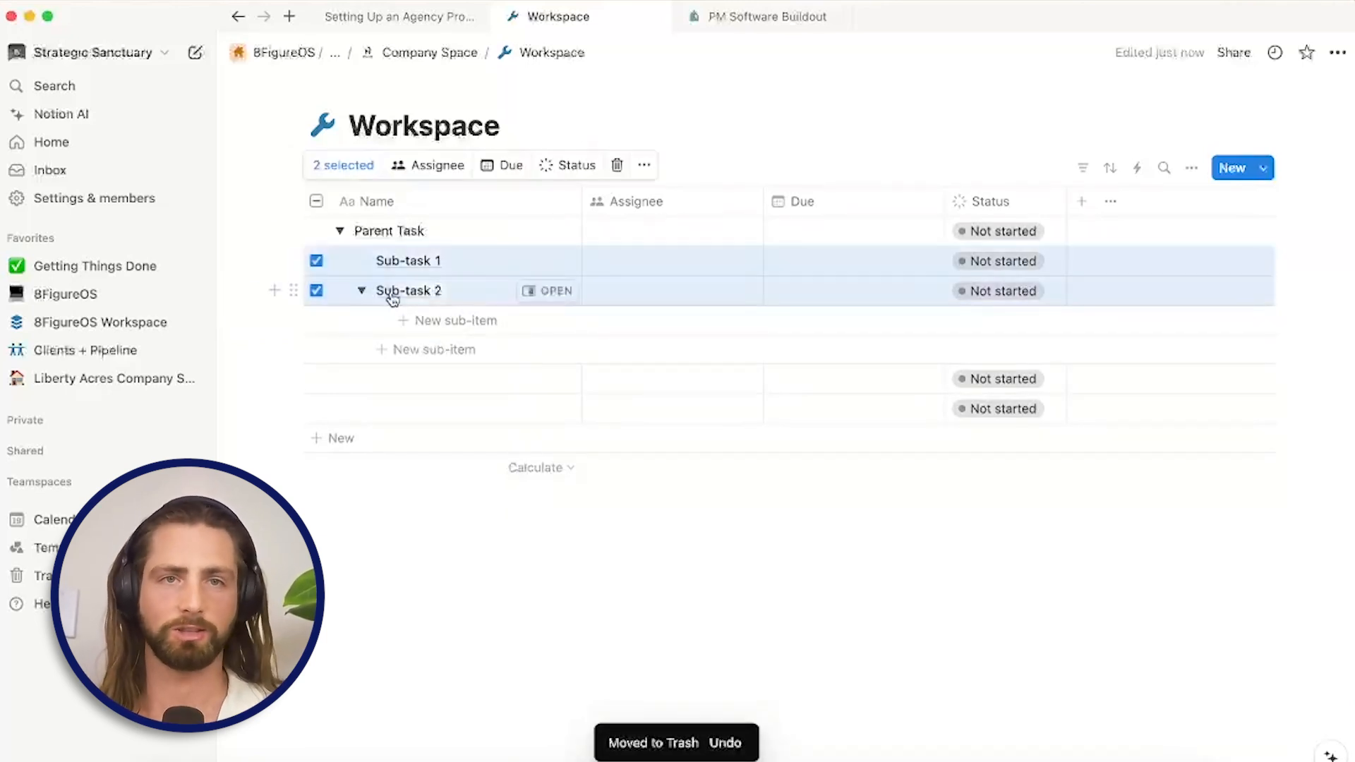
{"action": "key", "text": "BackSpace"}
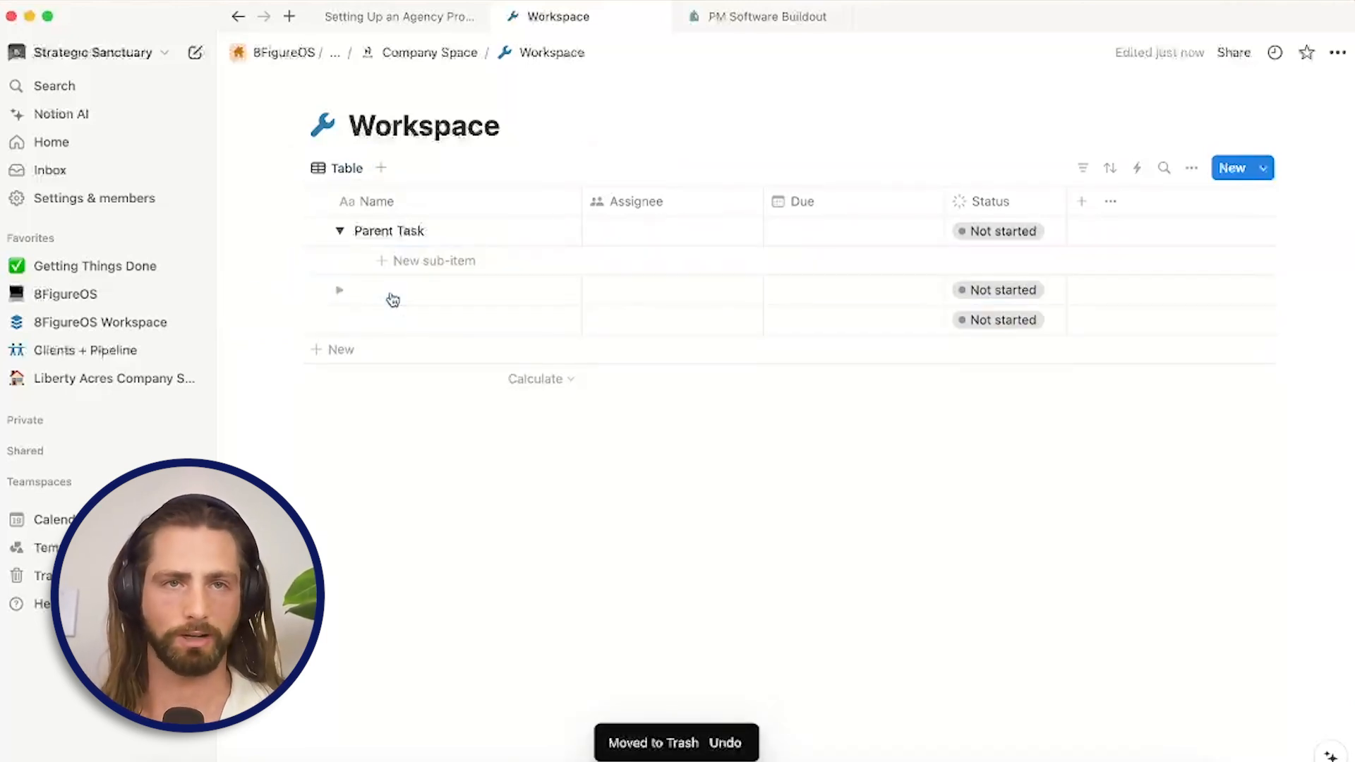
{"action": "left_click", "coordinate": [341, 234]}
Step: Turn Workspace into a task database using the Assignee, Status and Due properties
{"action": "left_click", "coordinate": [1191, 168]}
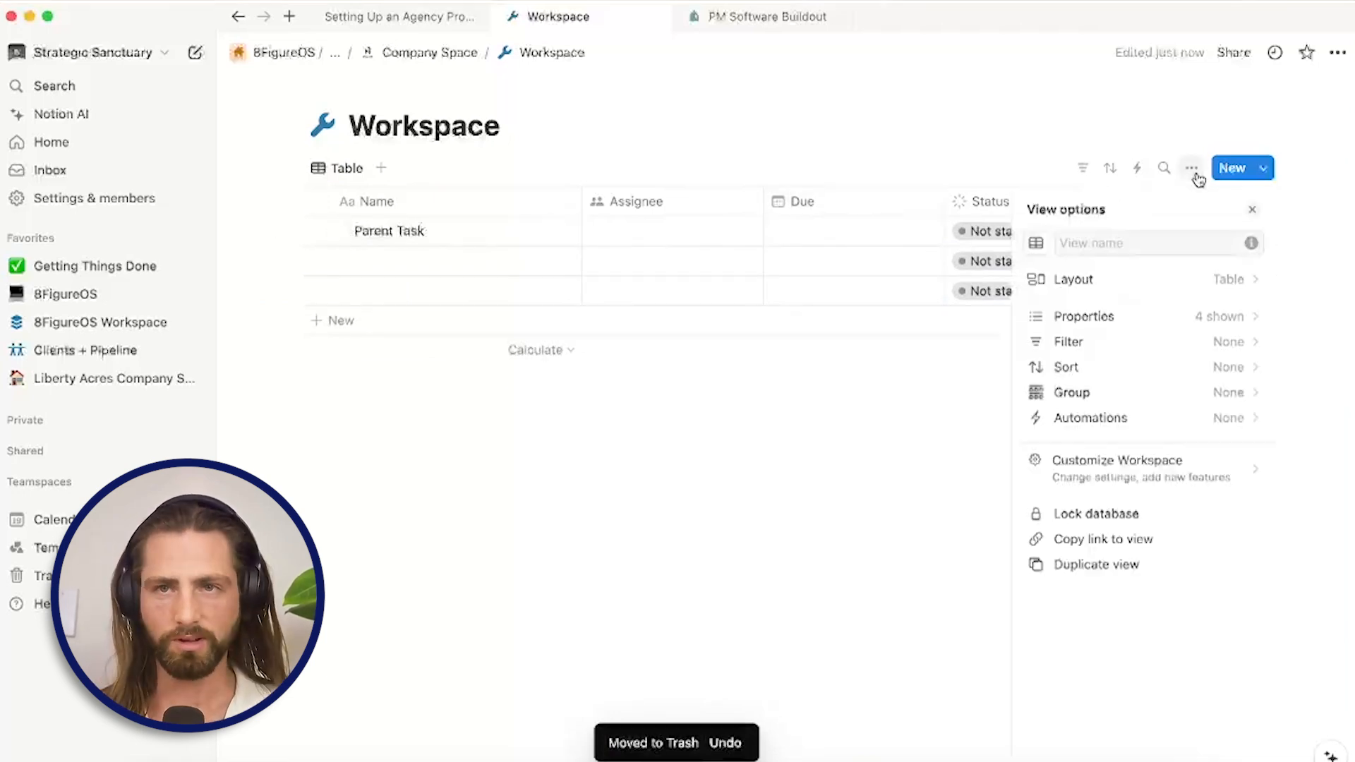
{"action": "left_click", "coordinate": [1131, 467]}
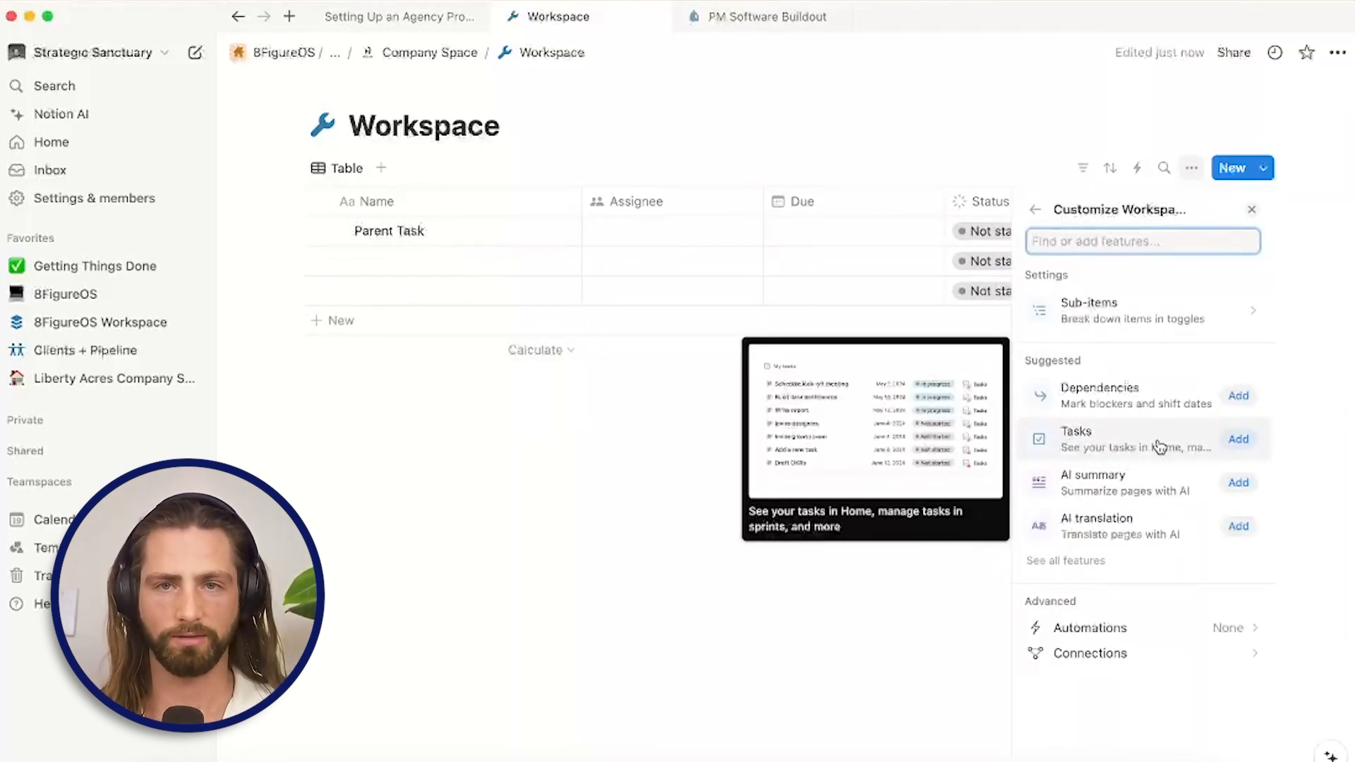
{"action": "left_click", "coordinate": [1160, 446]}
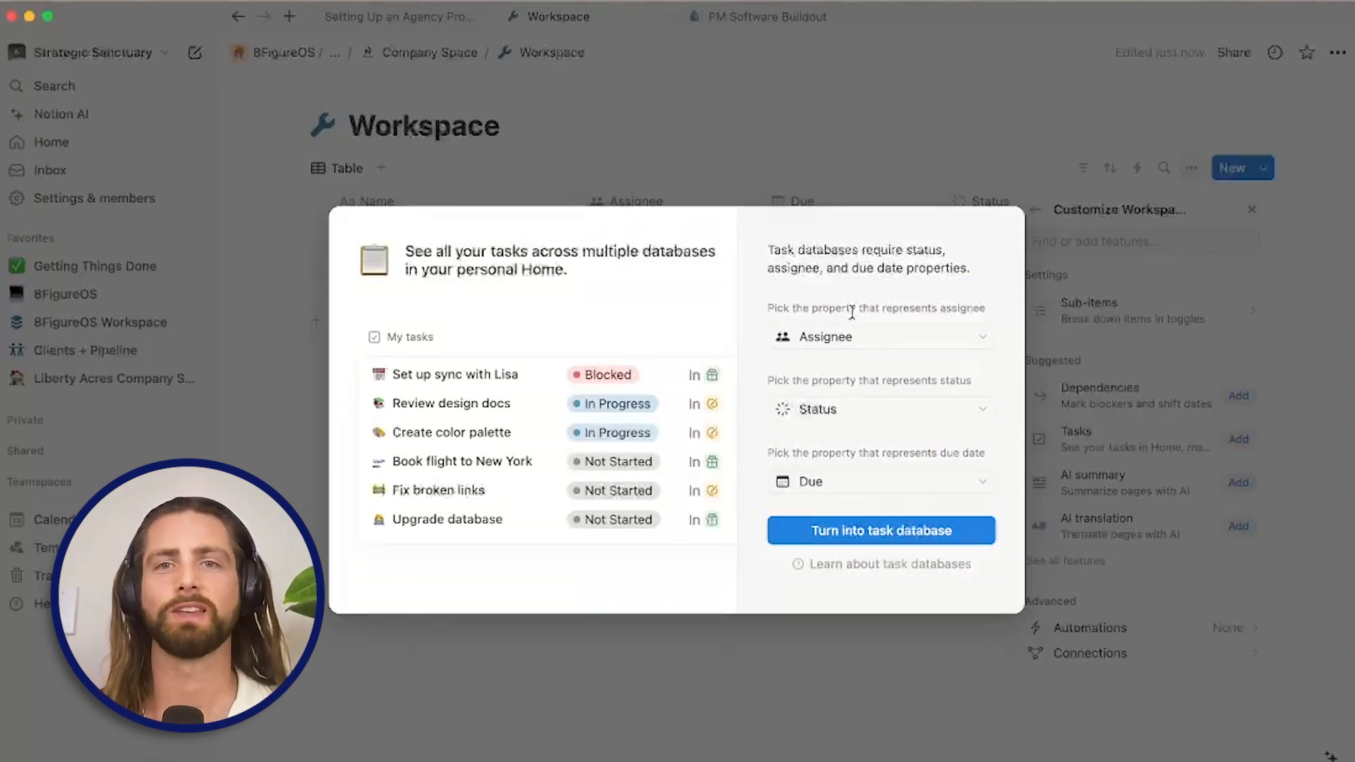
{"action": "left_click", "coordinate": [822, 522]}
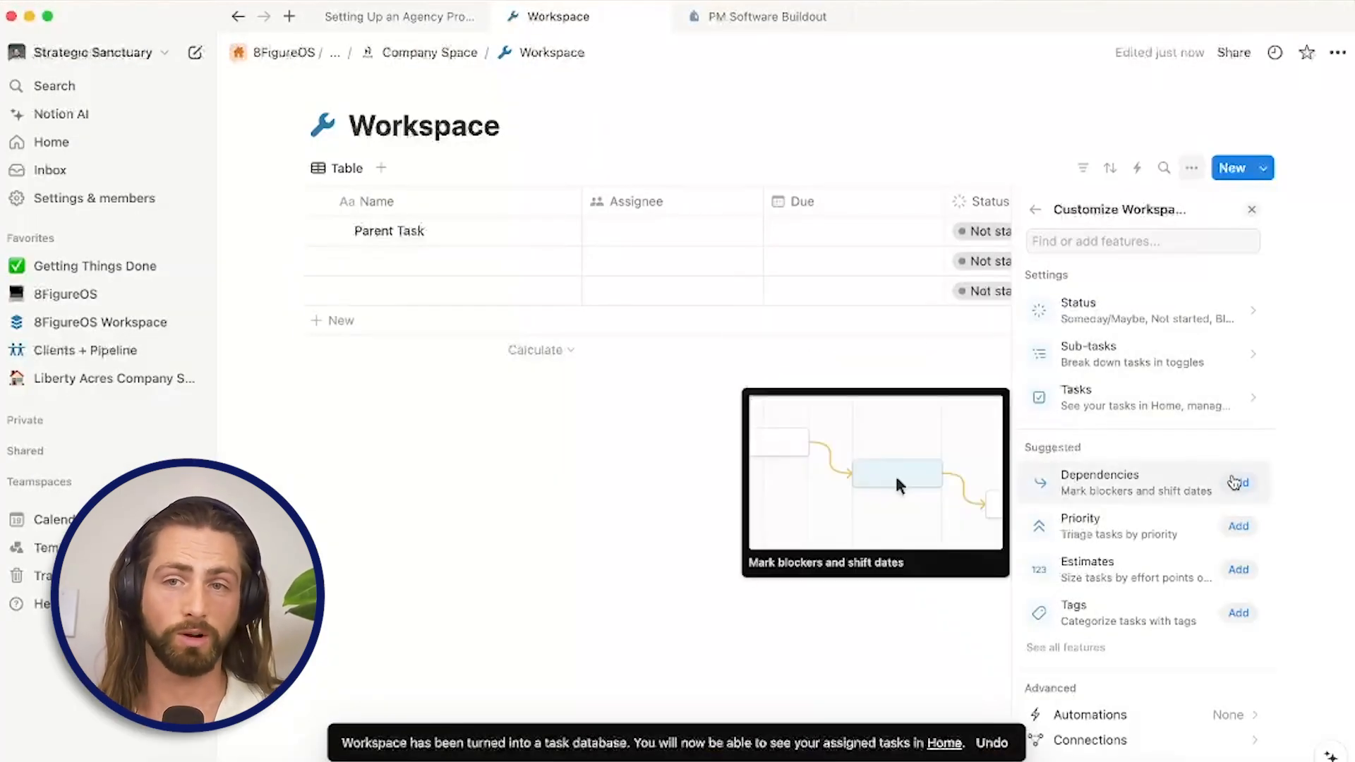
Step: Turn on dependencies for the Workspace database with date shifting set to Shift & maintain time between tasks
{"action": "left_click", "coordinate": [1236, 482]}
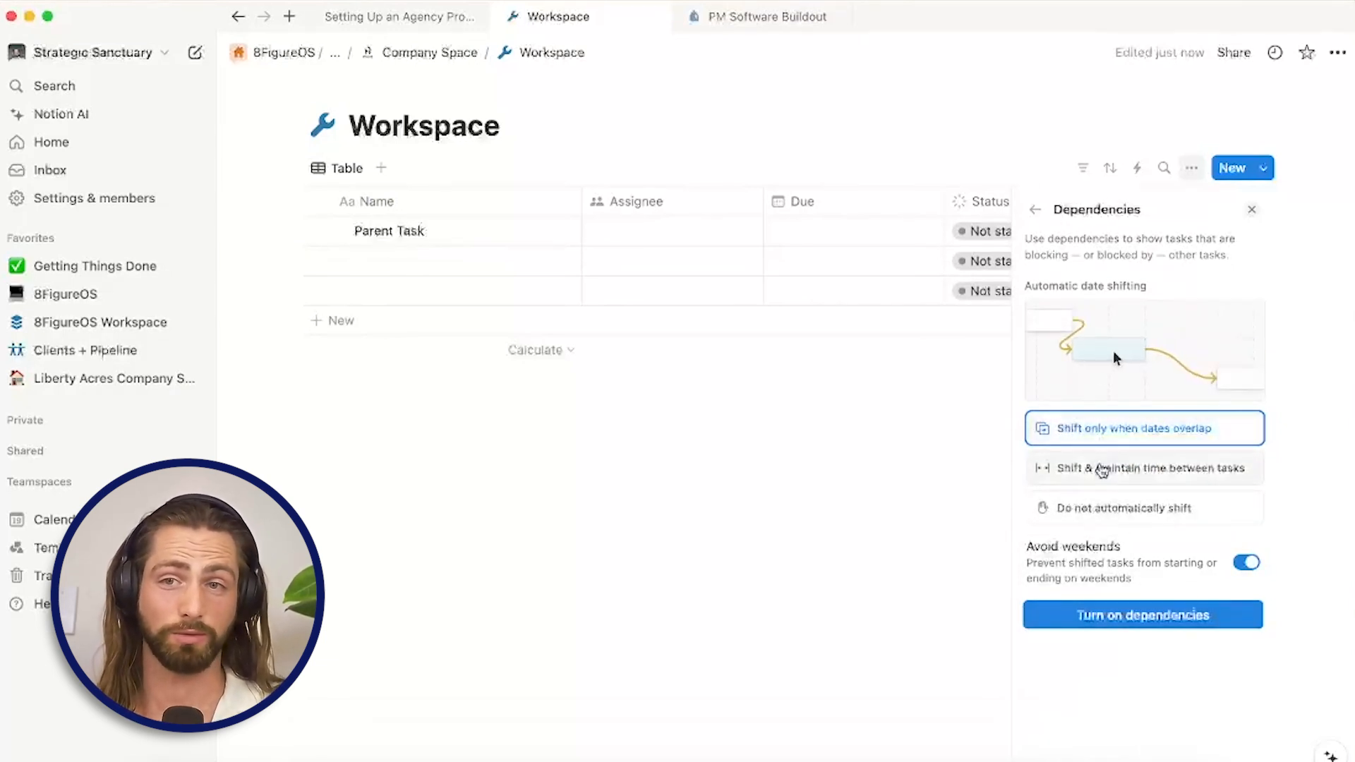
{"action": "left_click", "coordinate": [1101, 471]}
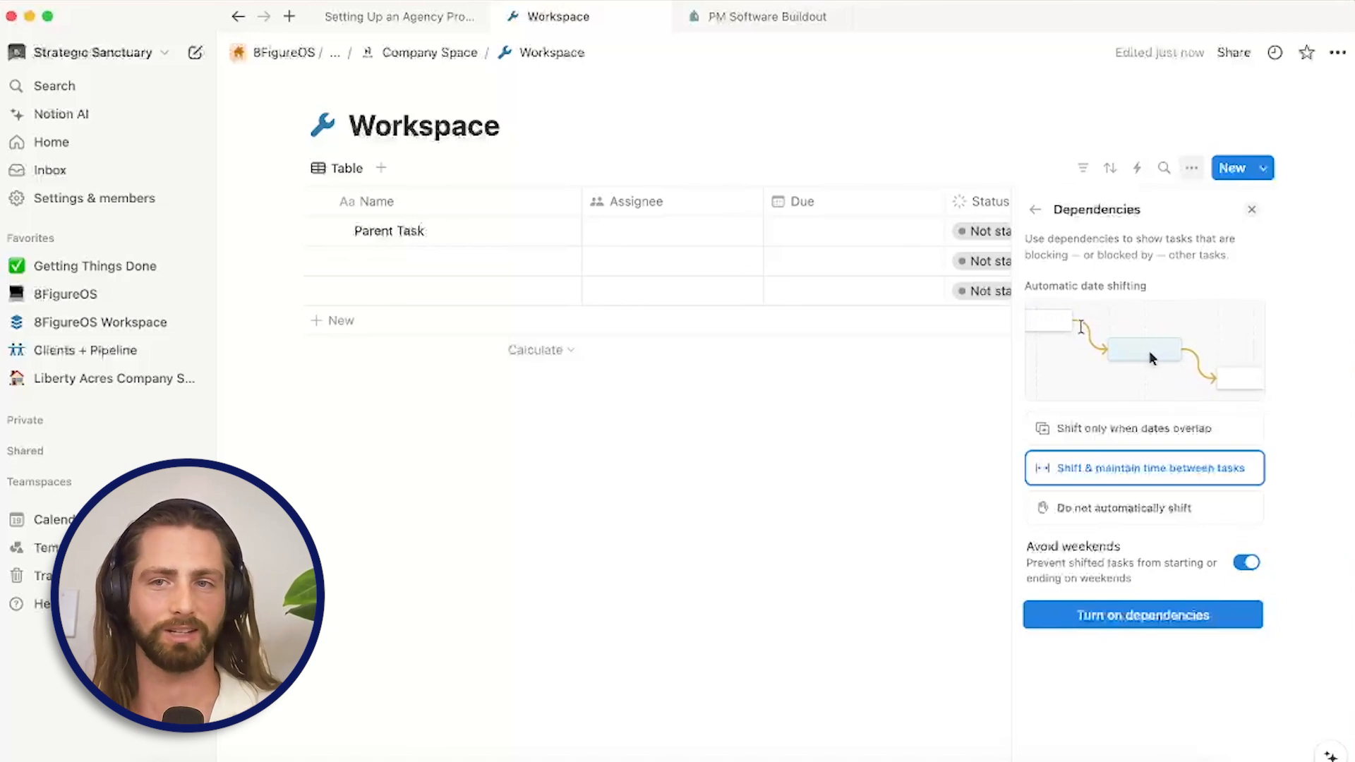
{"action": "left_click", "coordinate": [1143, 615]}
{"action": "left_click", "coordinate": [810, 517]}
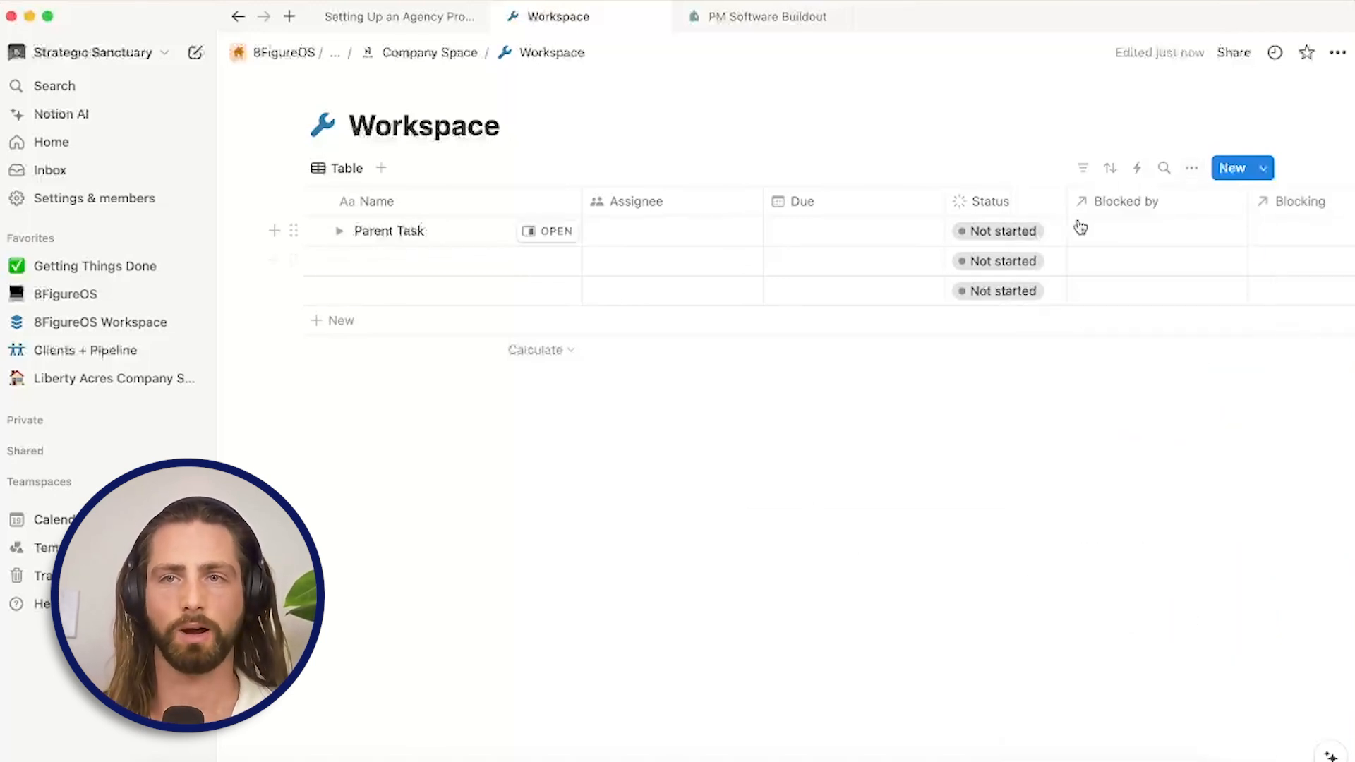
Step: Expand Parent Task and add a sub-item named Sub-task under it
{"action": "scroll", "coordinate": [1140, 275], "scroll_direction": "right", "scroll_amount": 3}
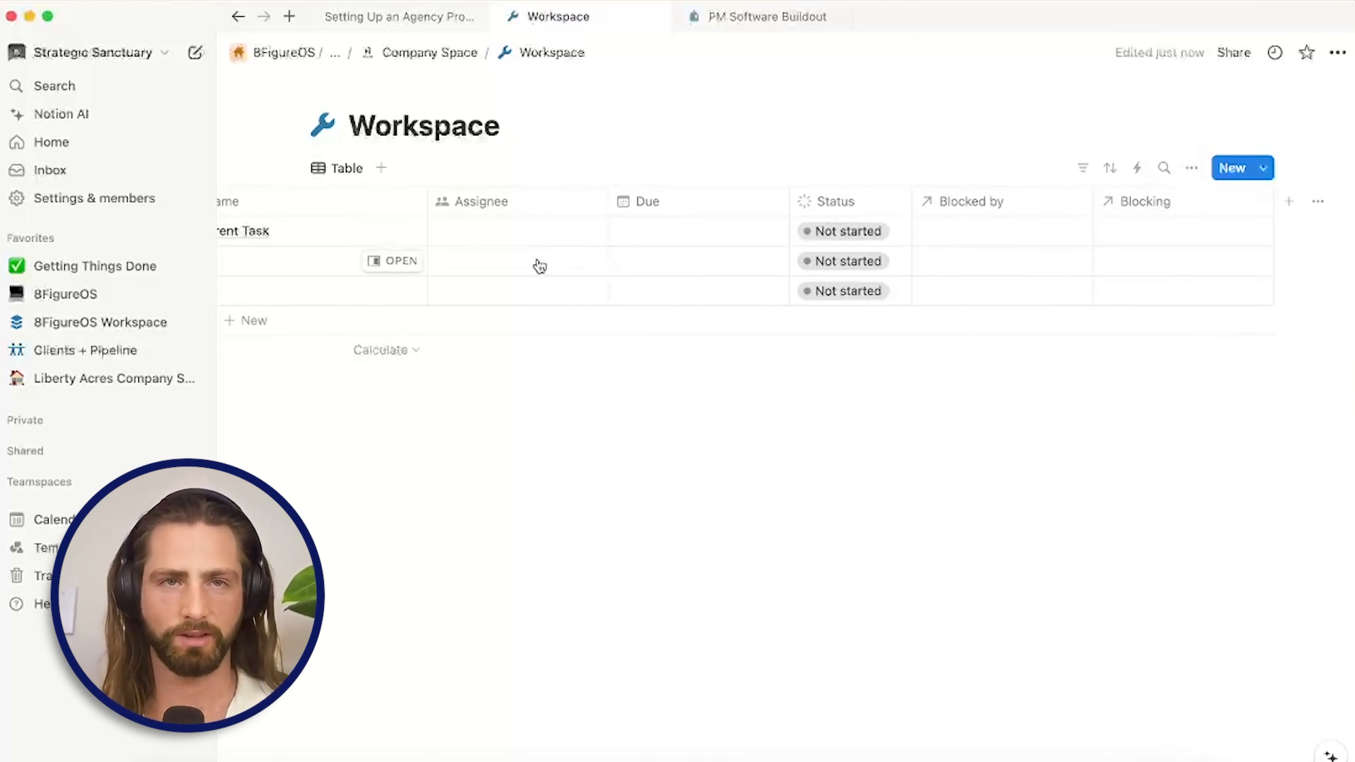
{"action": "scroll", "coordinate": [538, 266], "scroll_direction": "left", "scroll_amount": 3}
{"action": "left_click", "coordinate": [337, 232]}
{"action": "left_click", "coordinate": [393, 263]}
{"action": "type", "text": "Sub-task"}
{"action": "key", "text": "Return"}
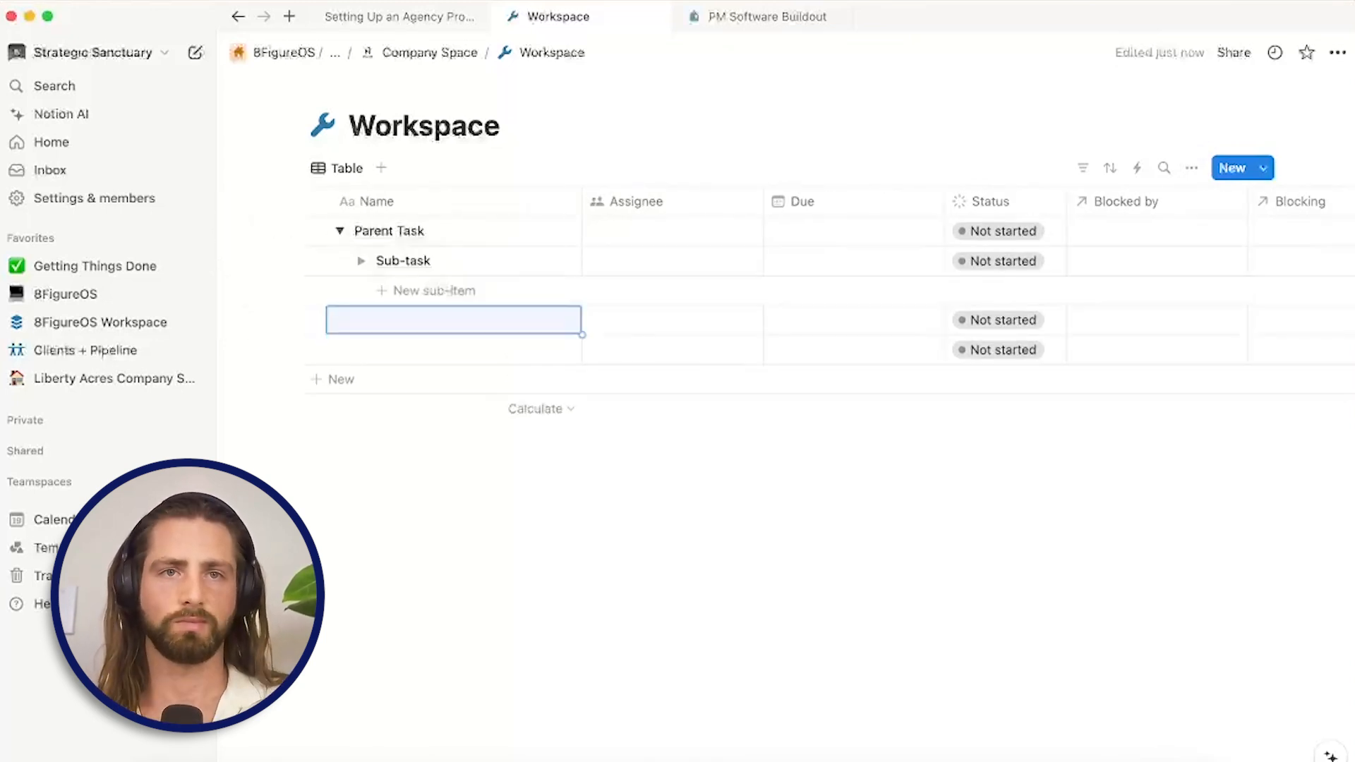
Step: Open the Blocked by relation of the Parent Task row
{"action": "scroll", "coordinate": [671, 266], "scroll_direction": "right", "scroll_amount": 3}
{"action": "left_click", "coordinate": [979, 236]}
{"action": "key", "text": "Escape"}
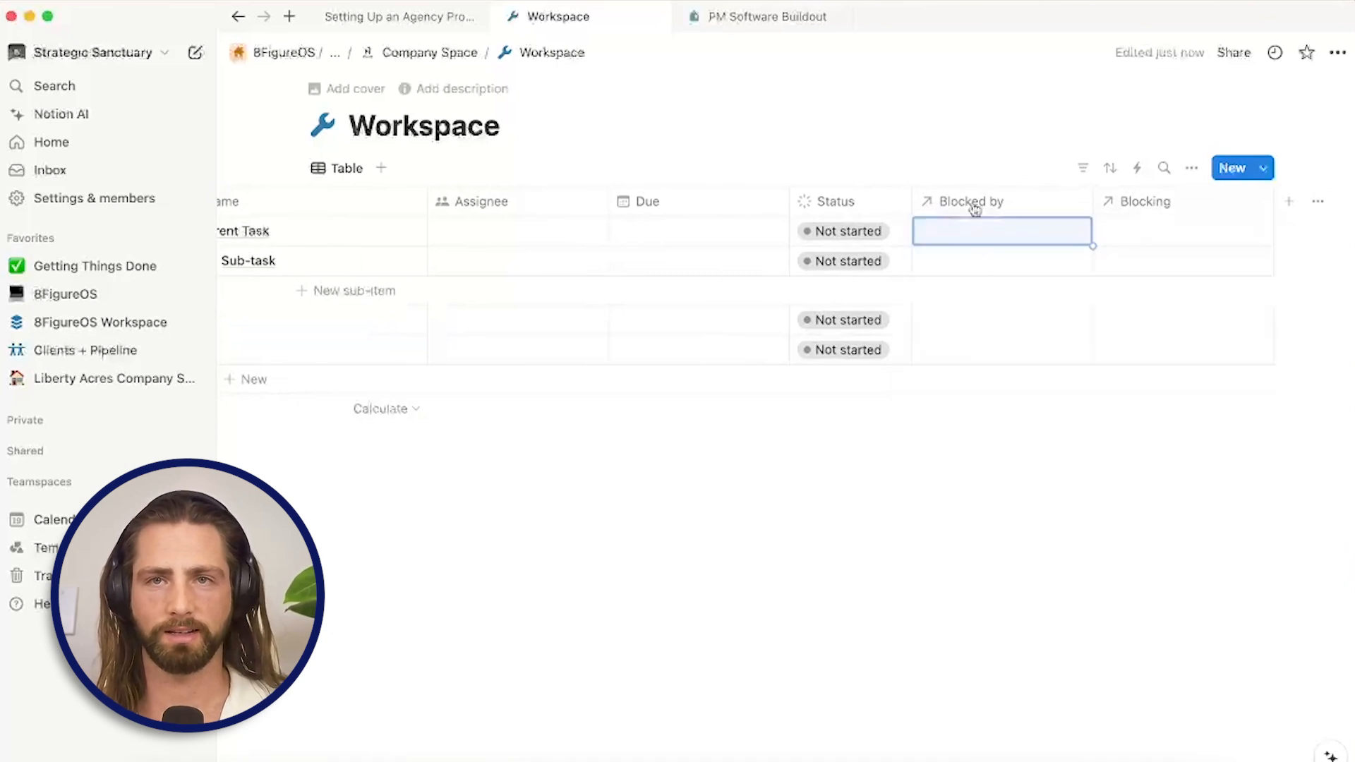
Step: Set the Sub-task row as blocked by Parent Task
{"action": "left_click", "coordinate": [978, 269]}
{"action": "left_click", "coordinate": [973, 322]}
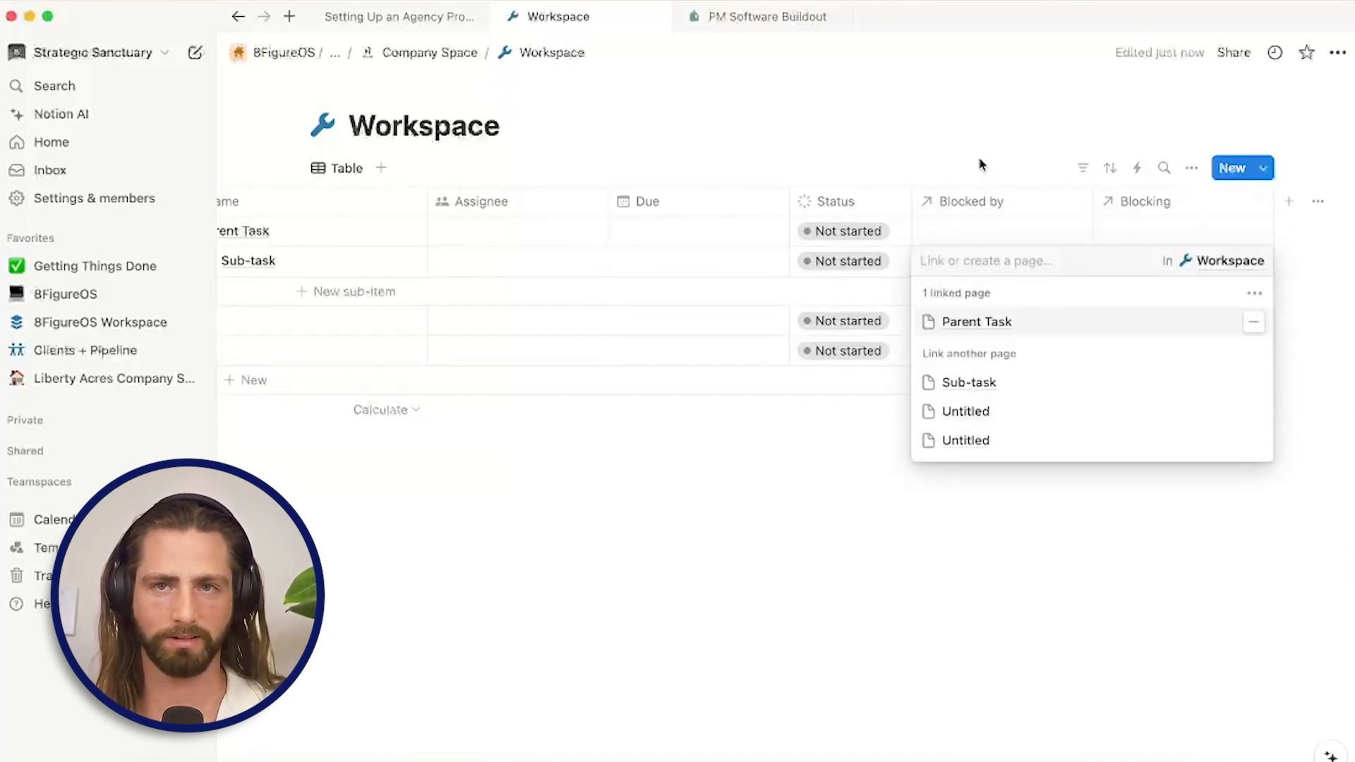
{"action": "key", "text": "Escape"}
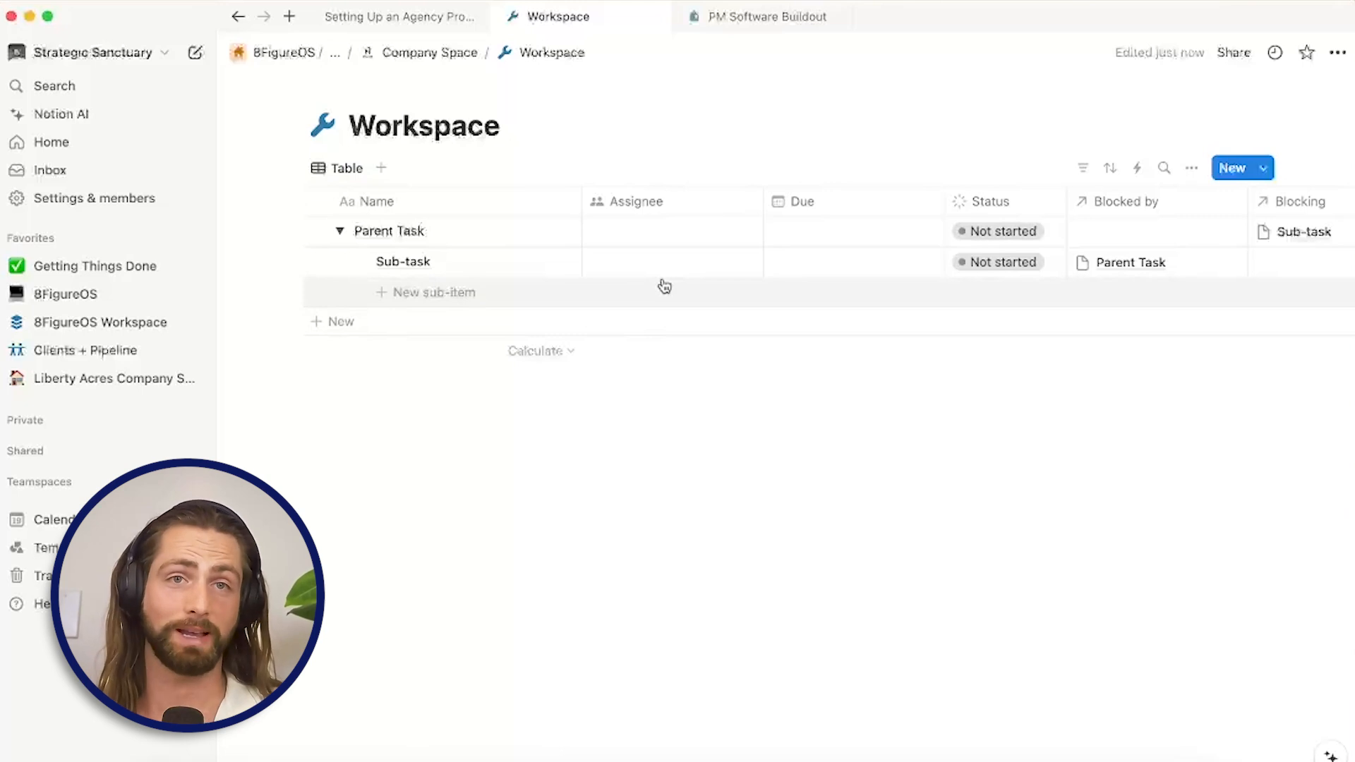
Step: Create a full-page database named Clients under Fulfillment on the Company Space page
{"action": "left_click", "coordinate": [443, 54]}
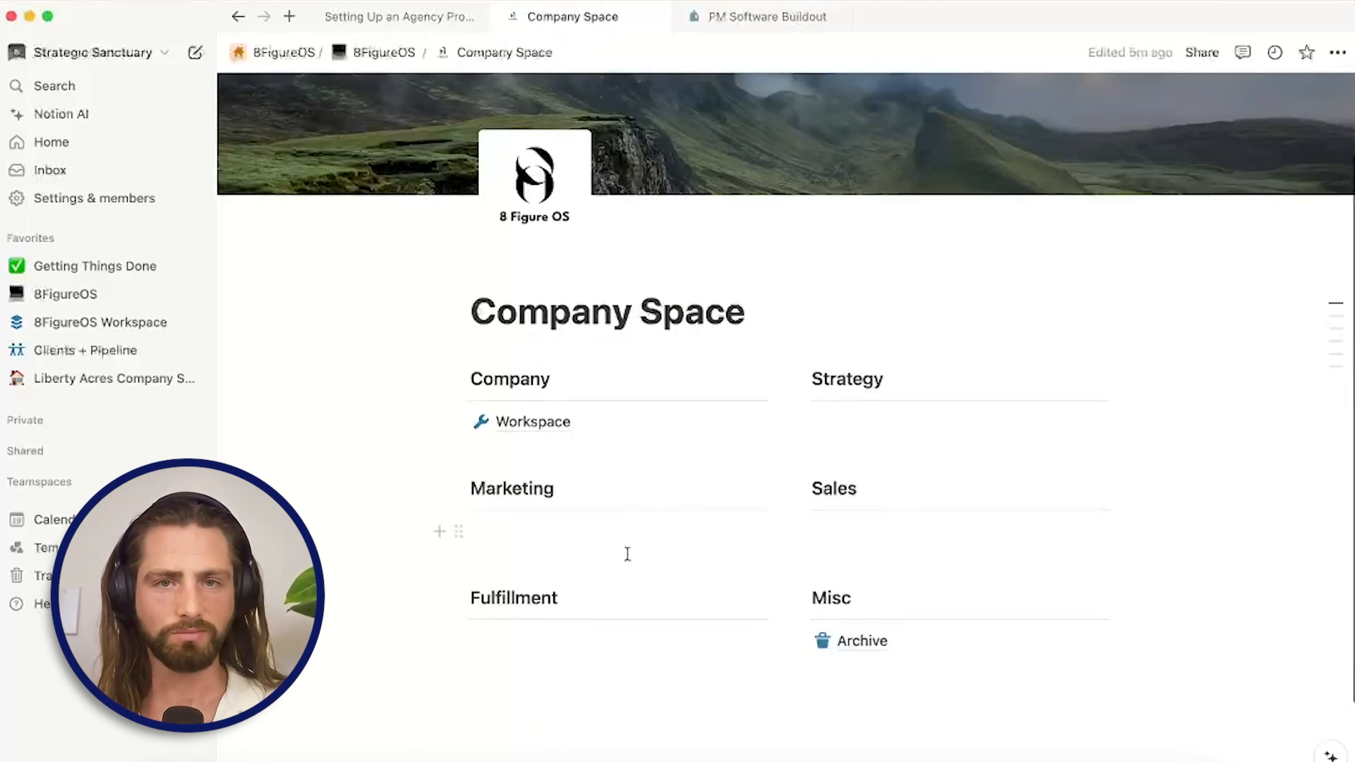
{"action": "left_click", "coordinate": [571, 642]}
{"action": "type", "text": "/data"}
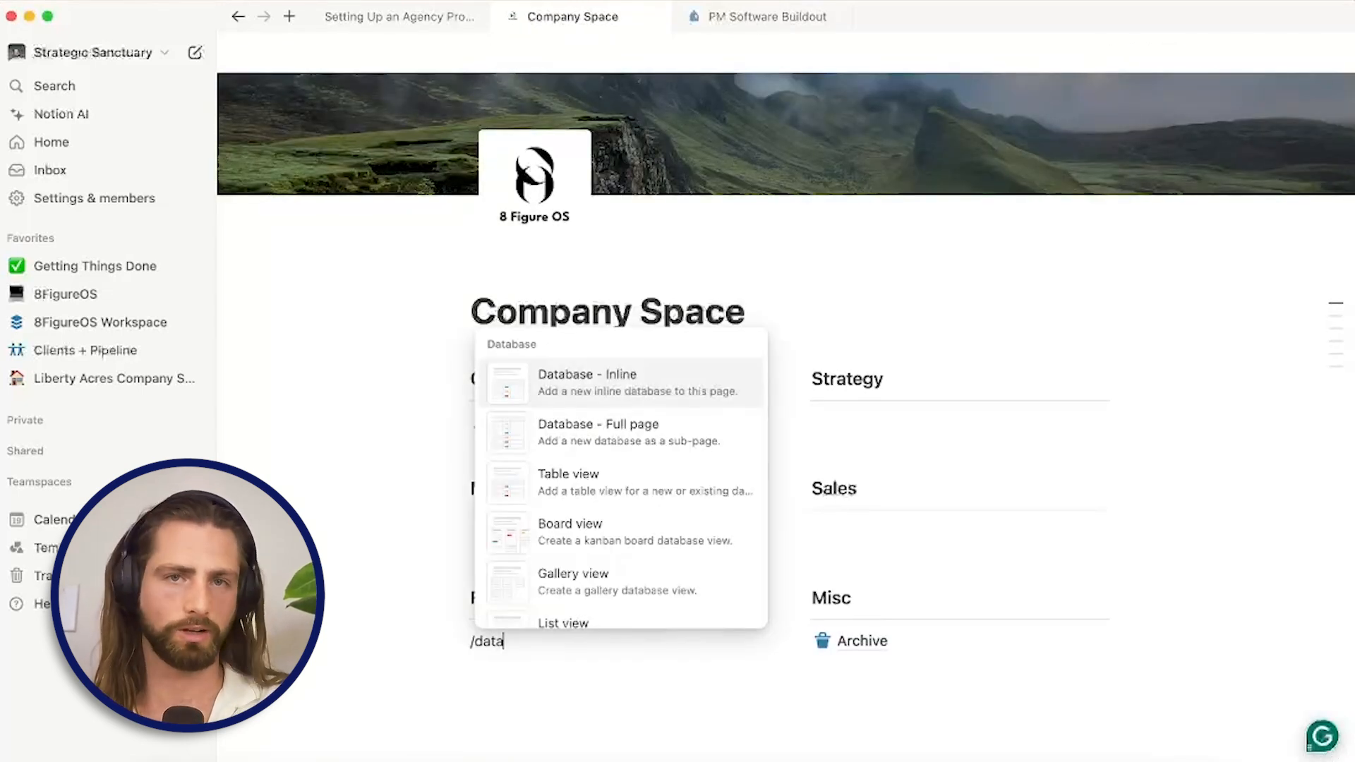
{"action": "key", "text": "Down"}
{"action": "key", "text": "Return"}
{"action": "type", "text": "Clients"}
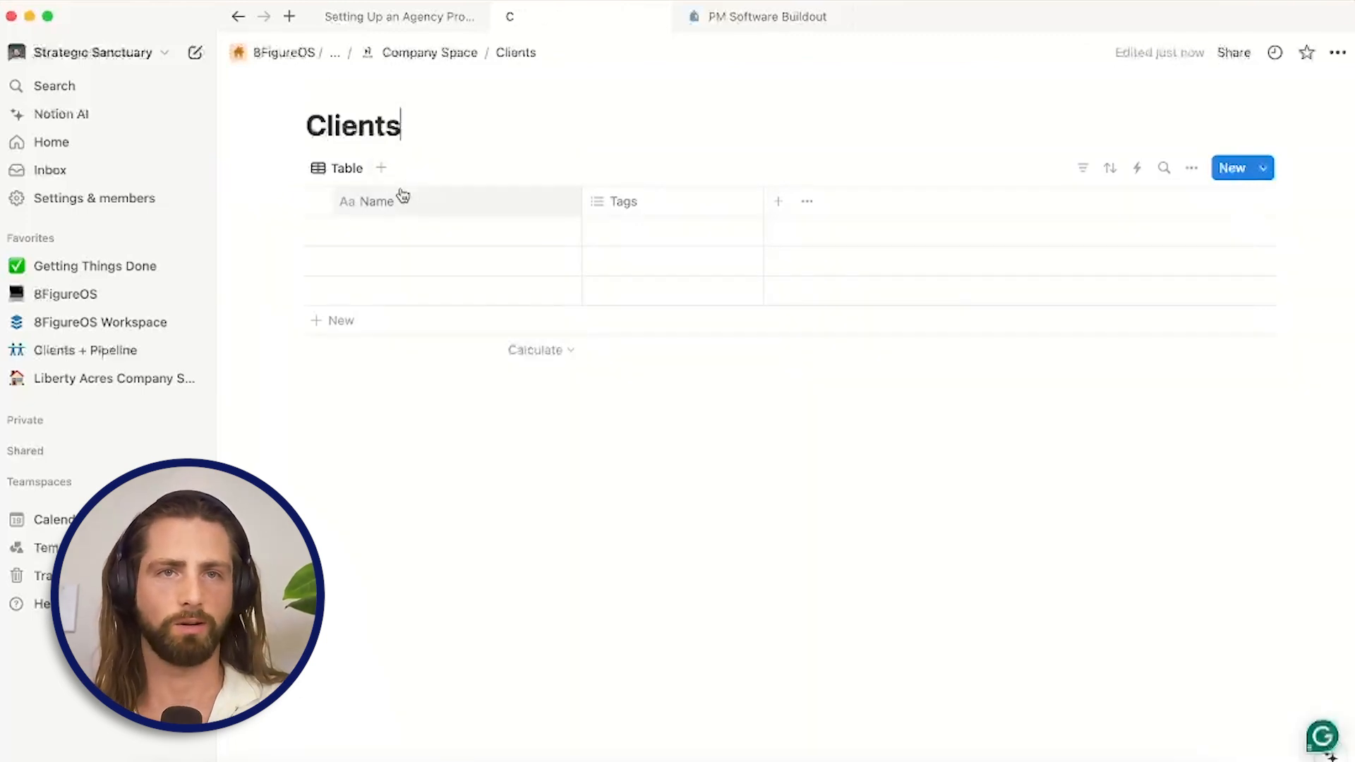
Step: Rename the title property of the Clients database to Company Name
{"action": "left_click", "coordinate": [469, 209]}
{"action": "type", "text": "Company Name"}
{"action": "key", "text": "Return"}
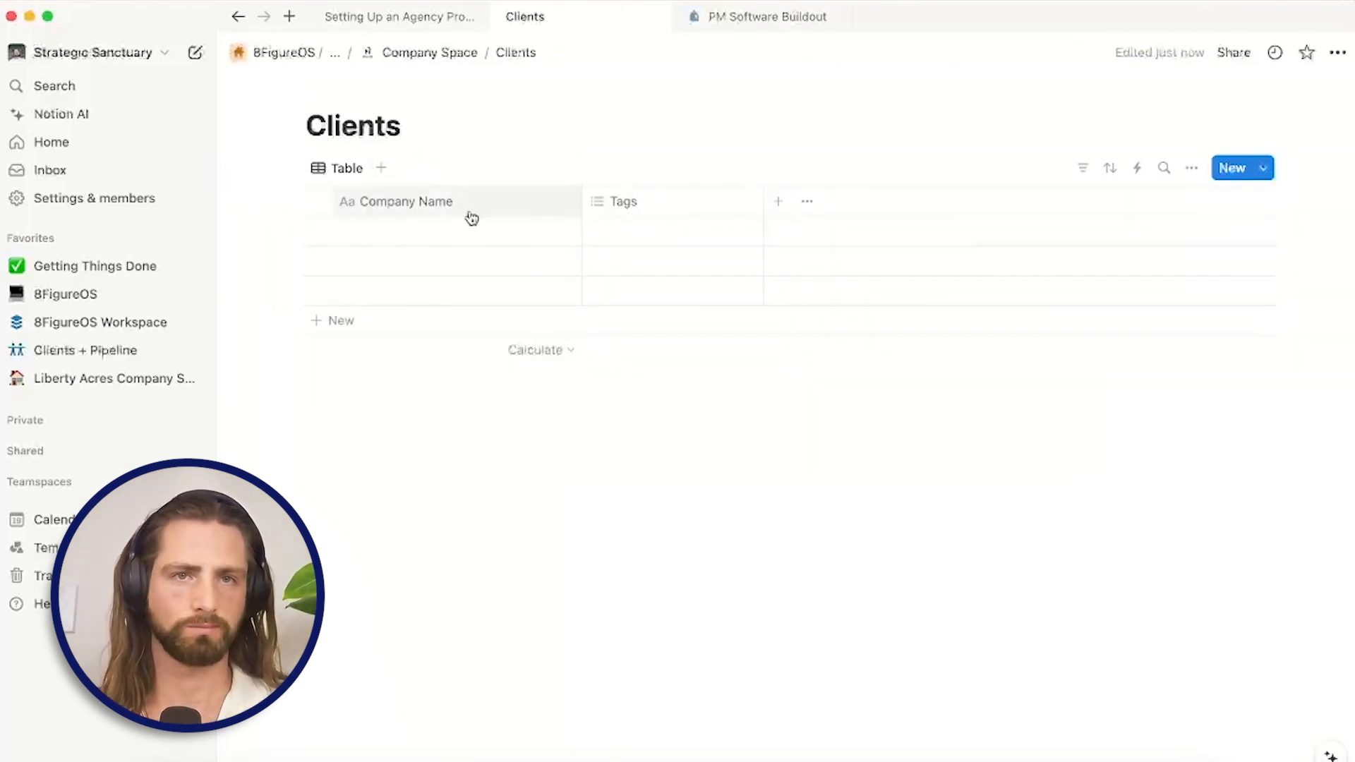
Step: Convert the Tags property to a Status type named Status, with To-do option Onboarding and In progress option On Retainer
{"action": "left_click", "coordinate": [628, 203]}
{"action": "left_click", "coordinate": [629, 275]}
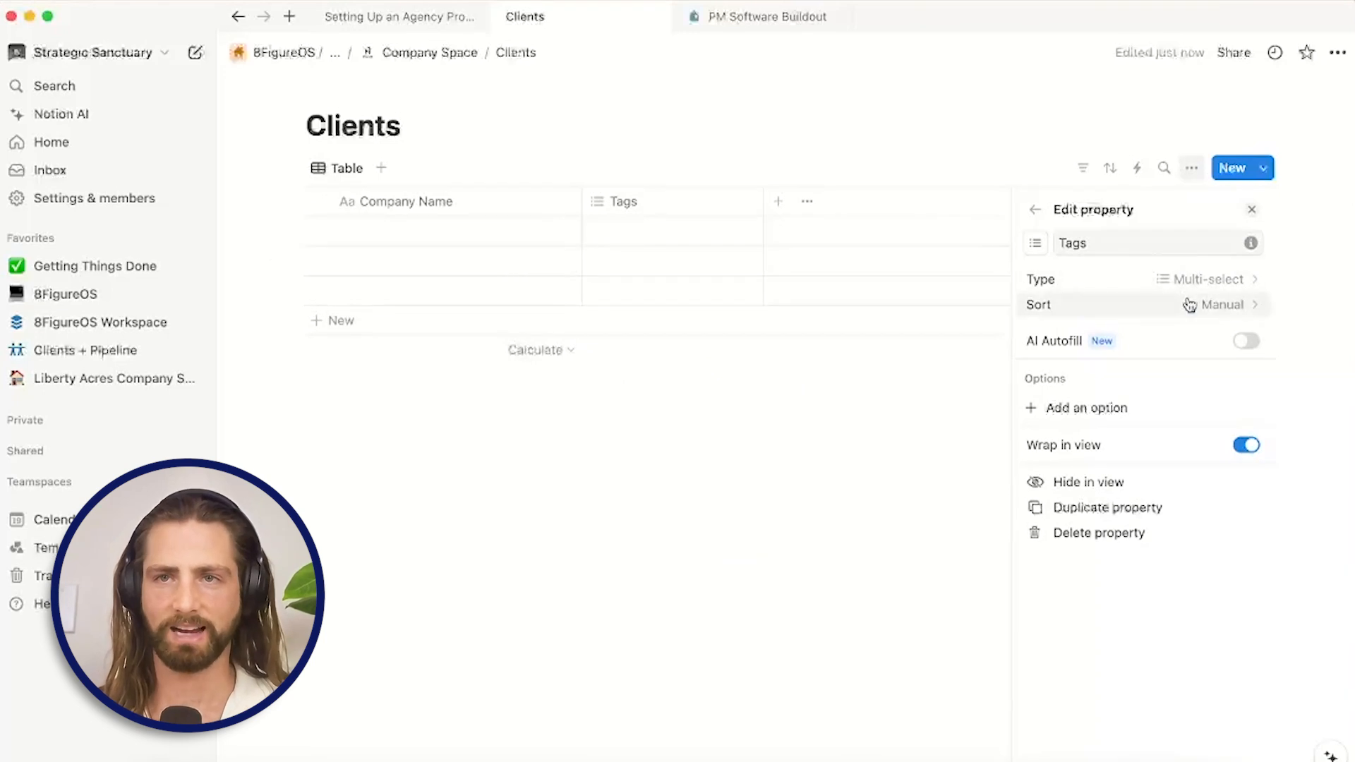
{"action": "left_click", "coordinate": [1164, 282]}
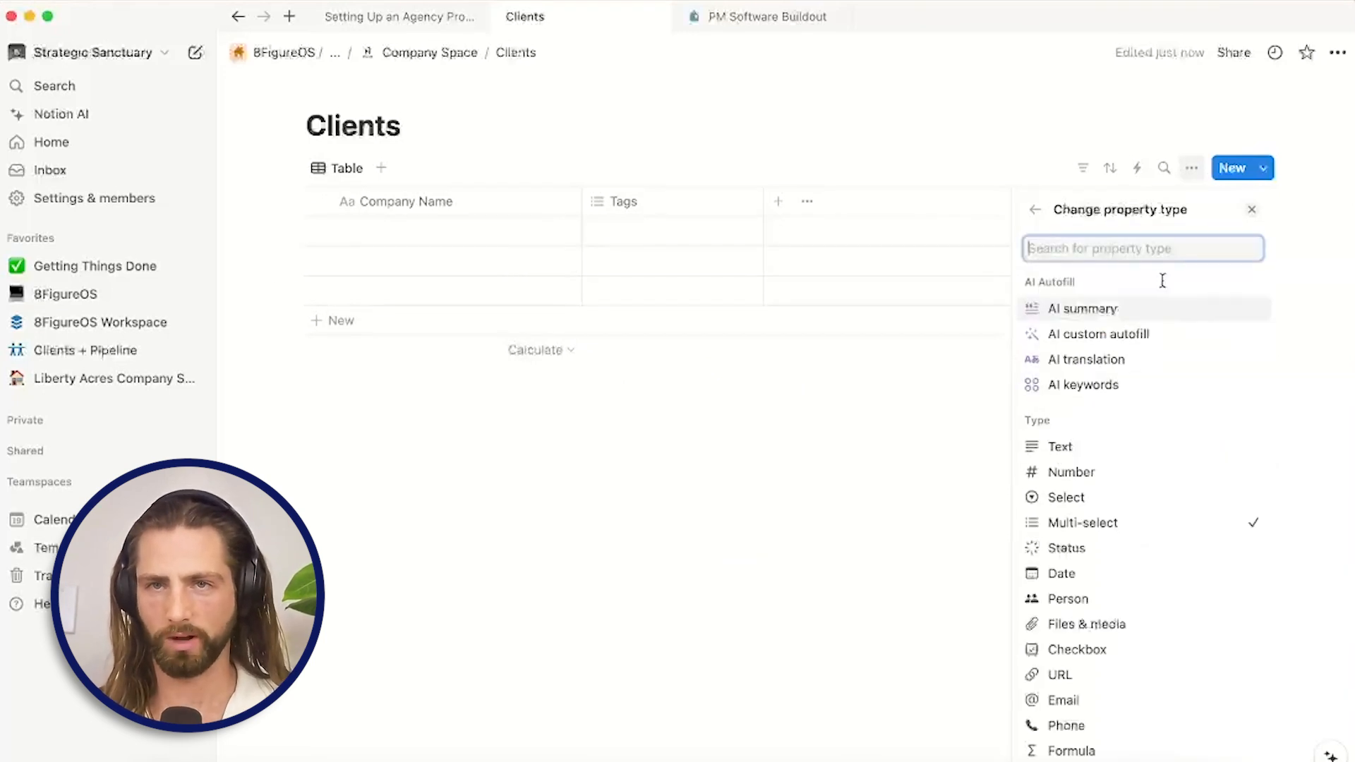
{"action": "left_click", "coordinate": [1066, 548]}
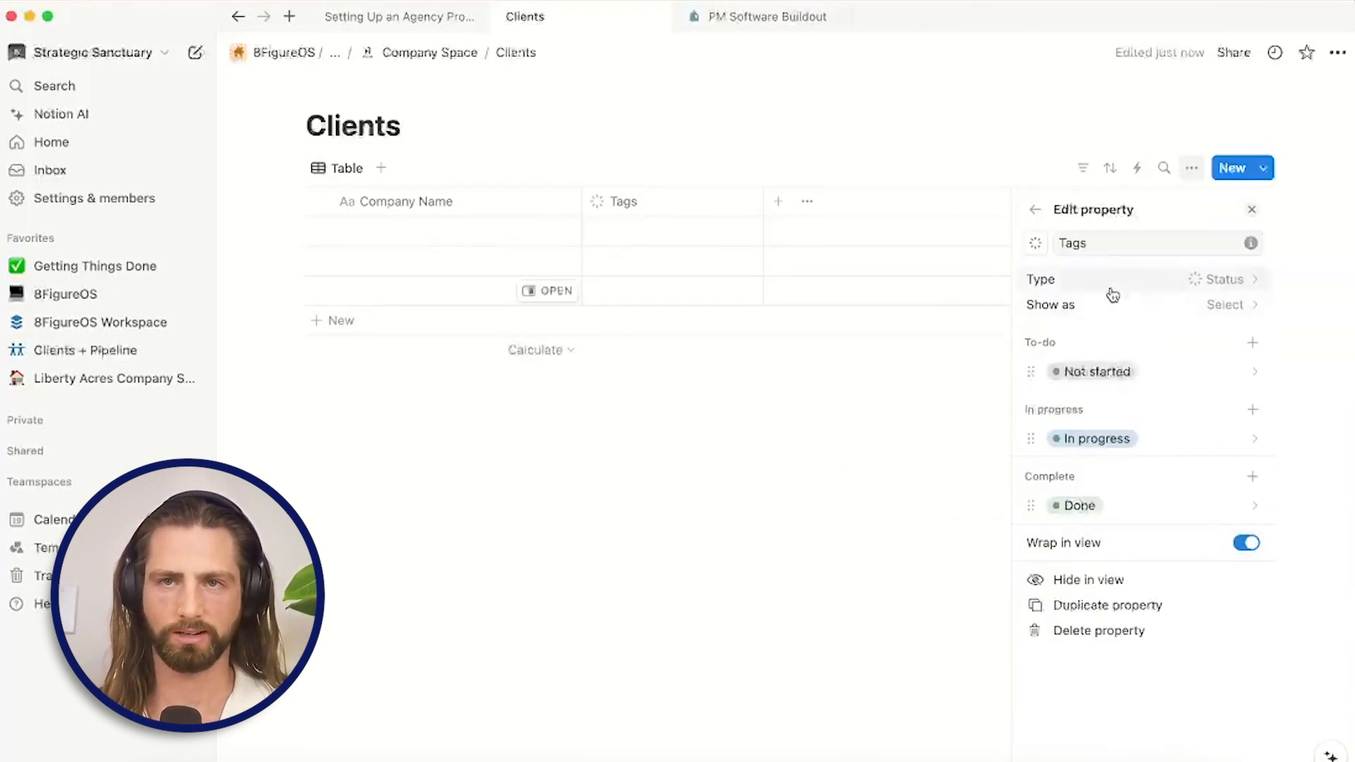
{"action": "left_click", "coordinate": [1118, 370]}
{"action": "key", "text": "ctrl+a"}
{"action": "type", "text": "O"}
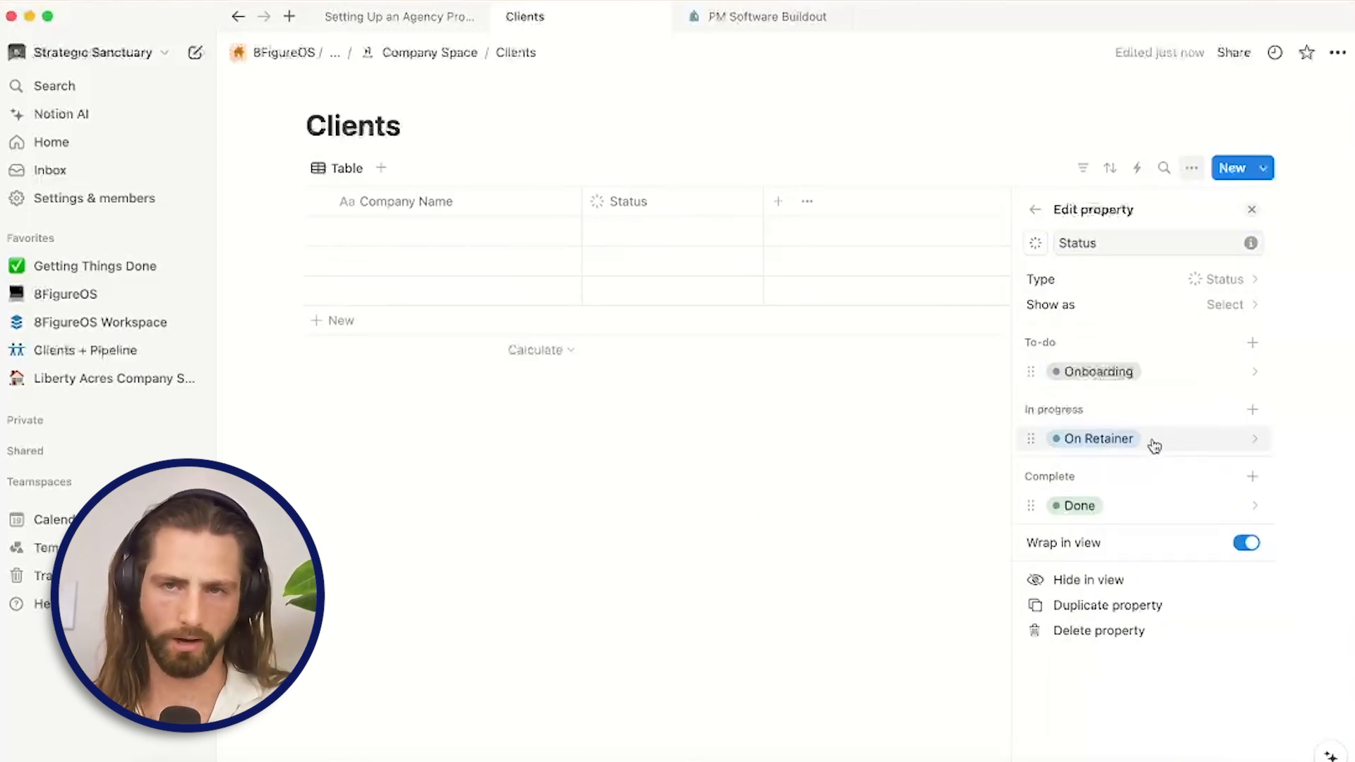
Step: Add a purple Re-engage Later option to the Complete group of the Status property
{"action": "left_click", "coordinate": [1077, 505]}
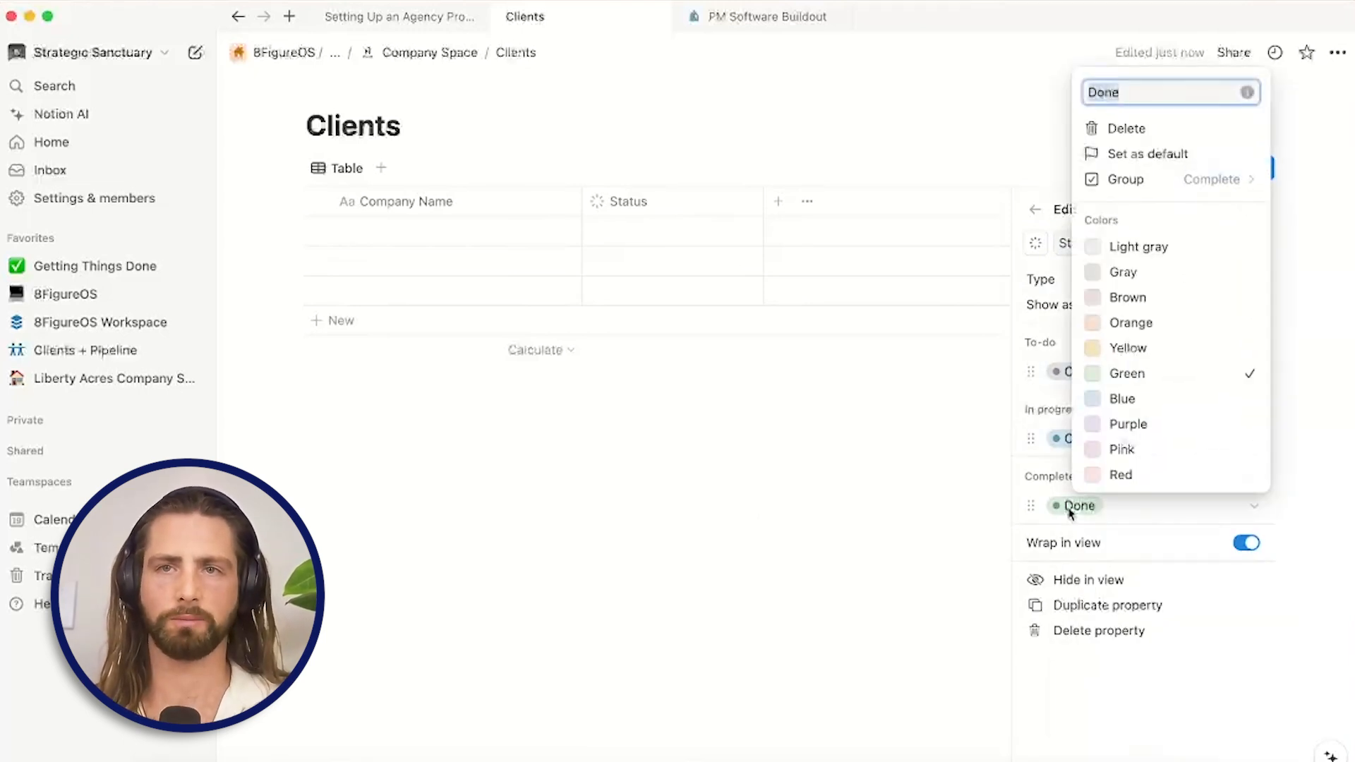
{"action": "left_click", "coordinate": [1068, 513]}
{"action": "left_click", "coordinate": [1253, 478]}
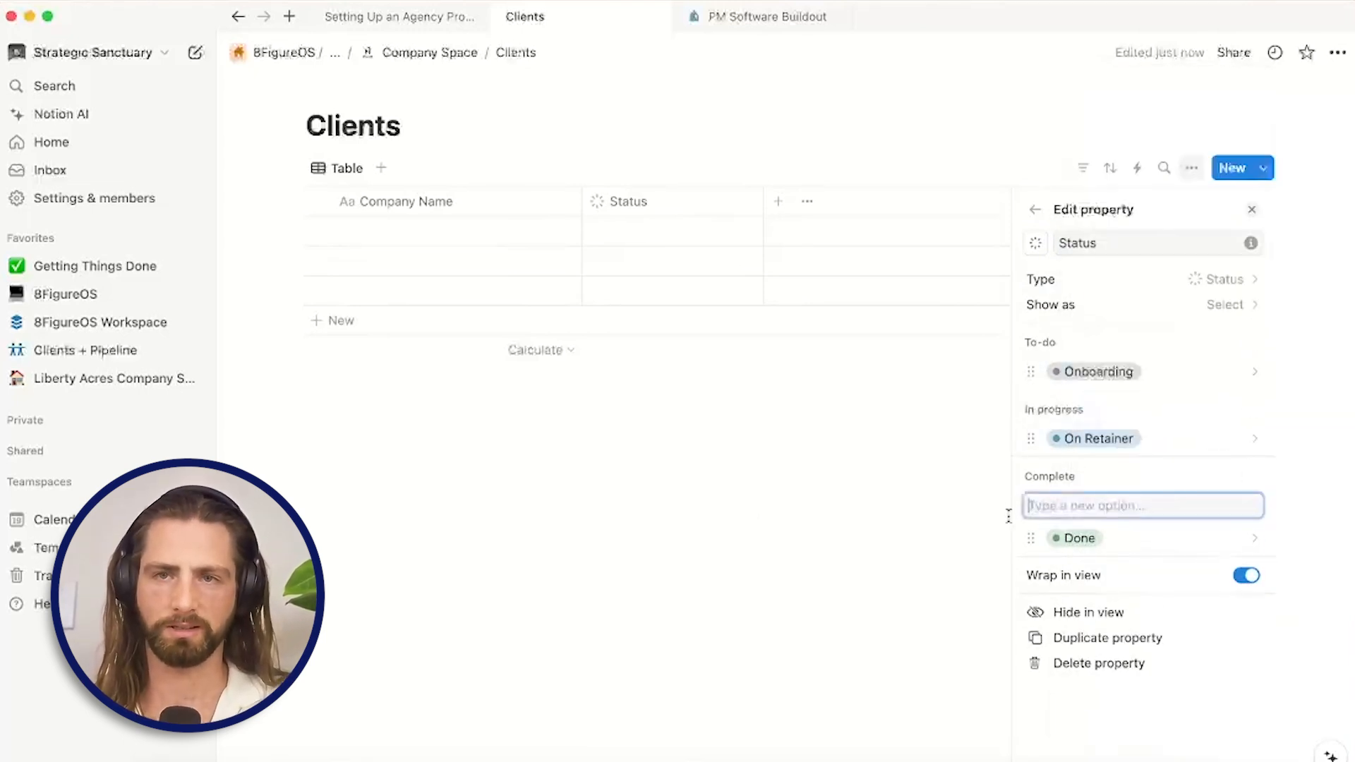
{"action": "type", "text": "Re-engage Later"}
{"action": "key", "text": "Return"}
{"action": "left_click", "coordinate": [1096, 502]}
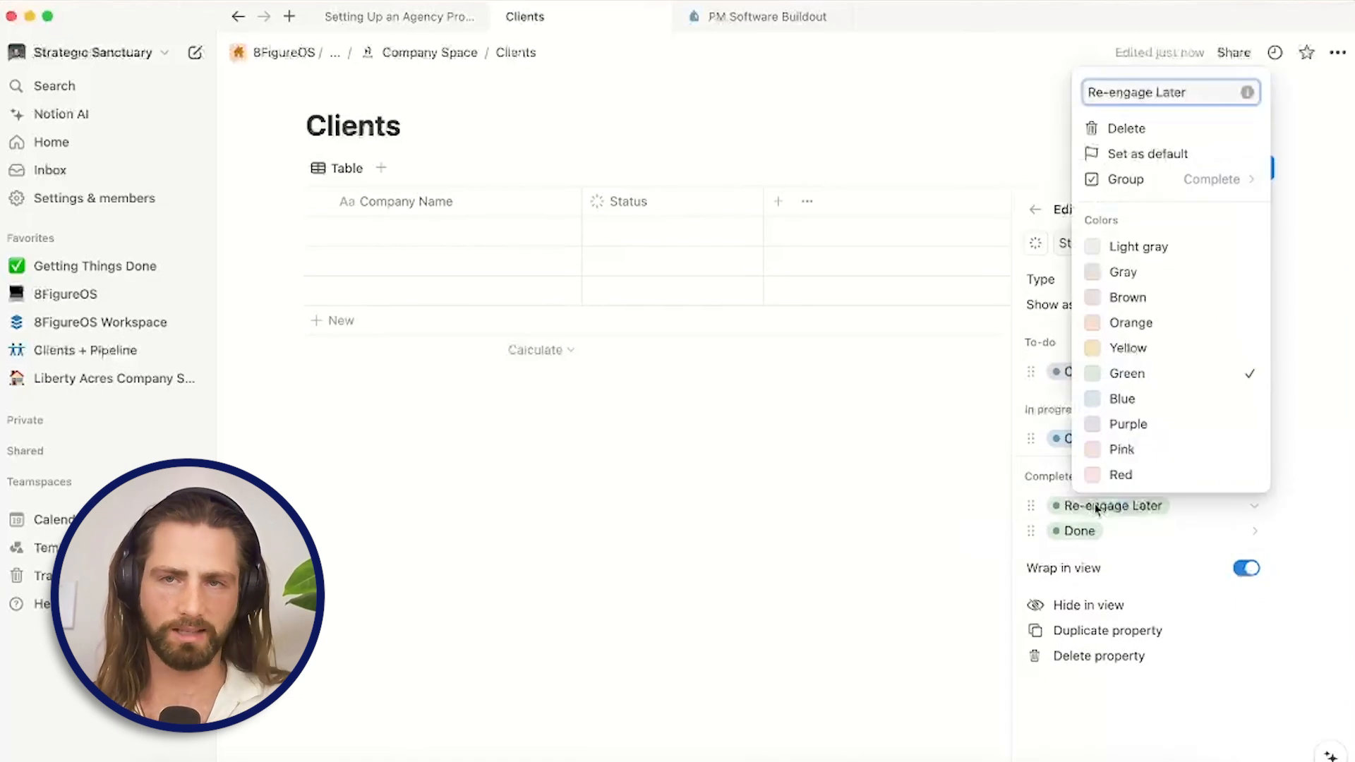
{"action": "left_click", "coordinate": [1128, 424]}
{"action": "left_click", "coordinate": [812, 473]}
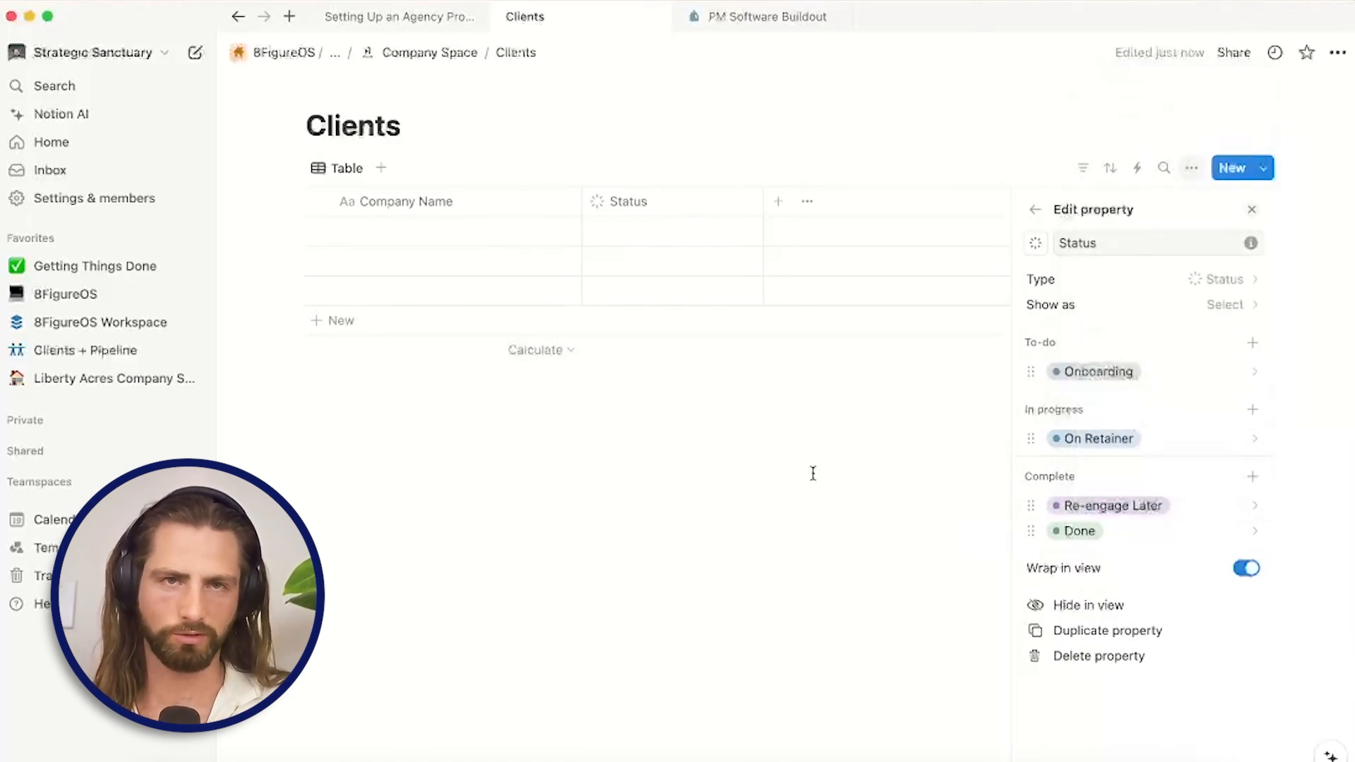
{"action": "left_click", "coordinate": [654, 508]}
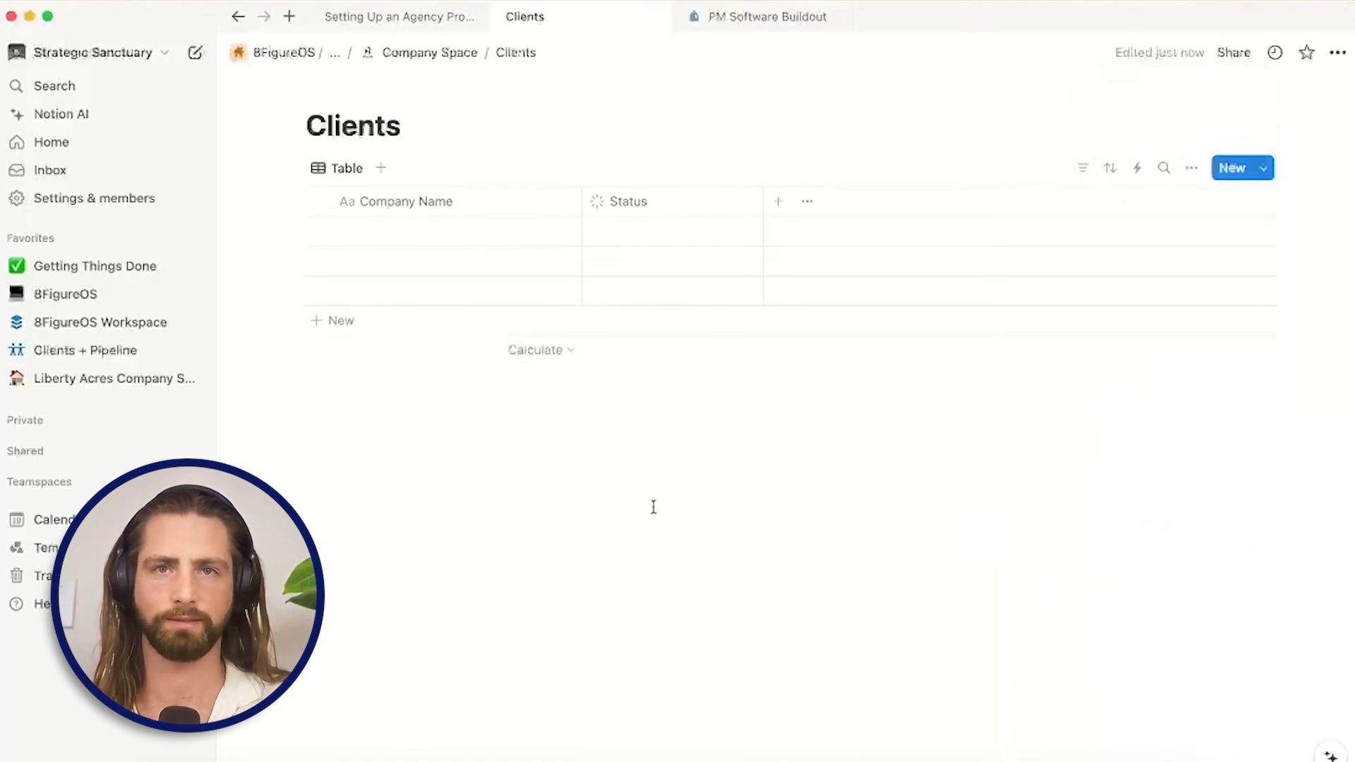
Step: Add two clients to the table, named Awesome Client 1 and Awesome Client 2
{"action": "left_click", "coordinate": [429, 235]}
{"action": "type", "text": "Awesome Client 1"}
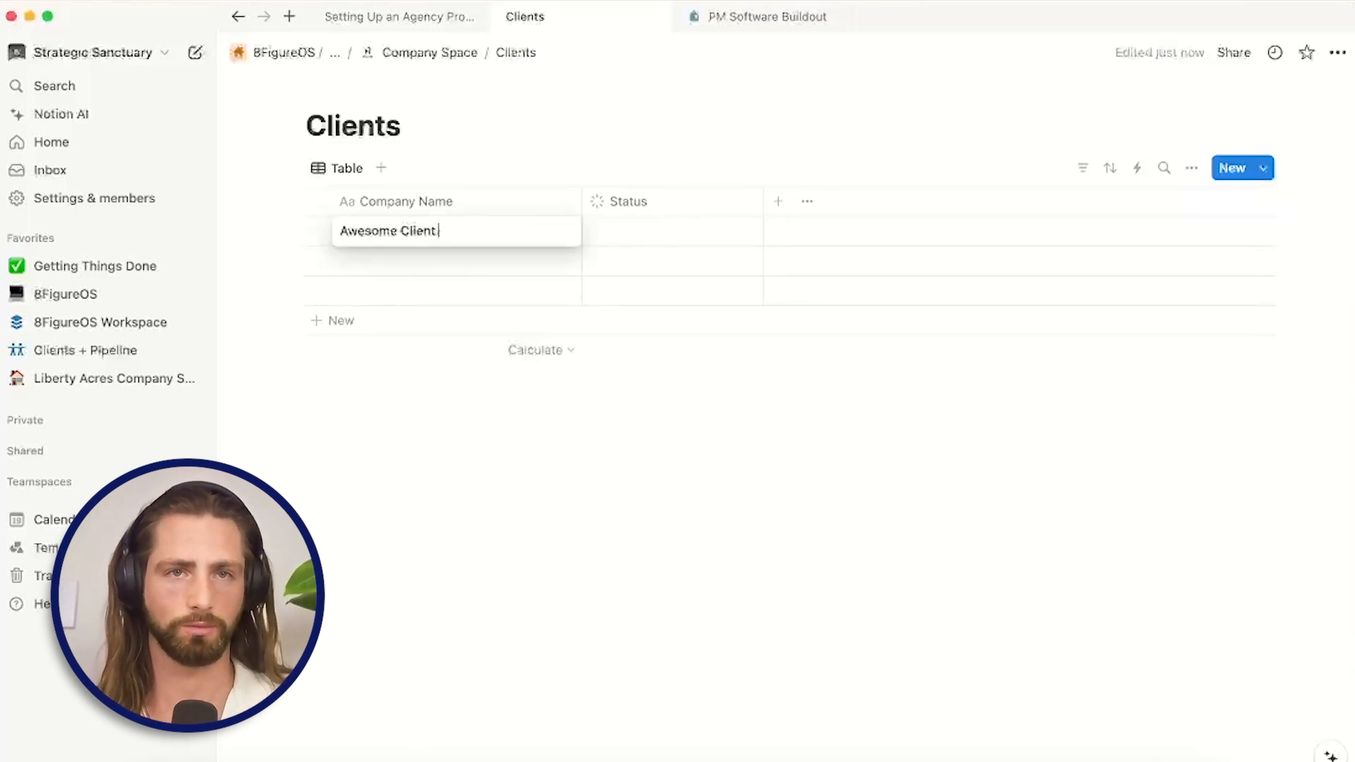
{"action": "key", "text": "Return"}
{"action": "type", "text": "Awesome Client 2"}
{"action": "key", "text": "Return"}
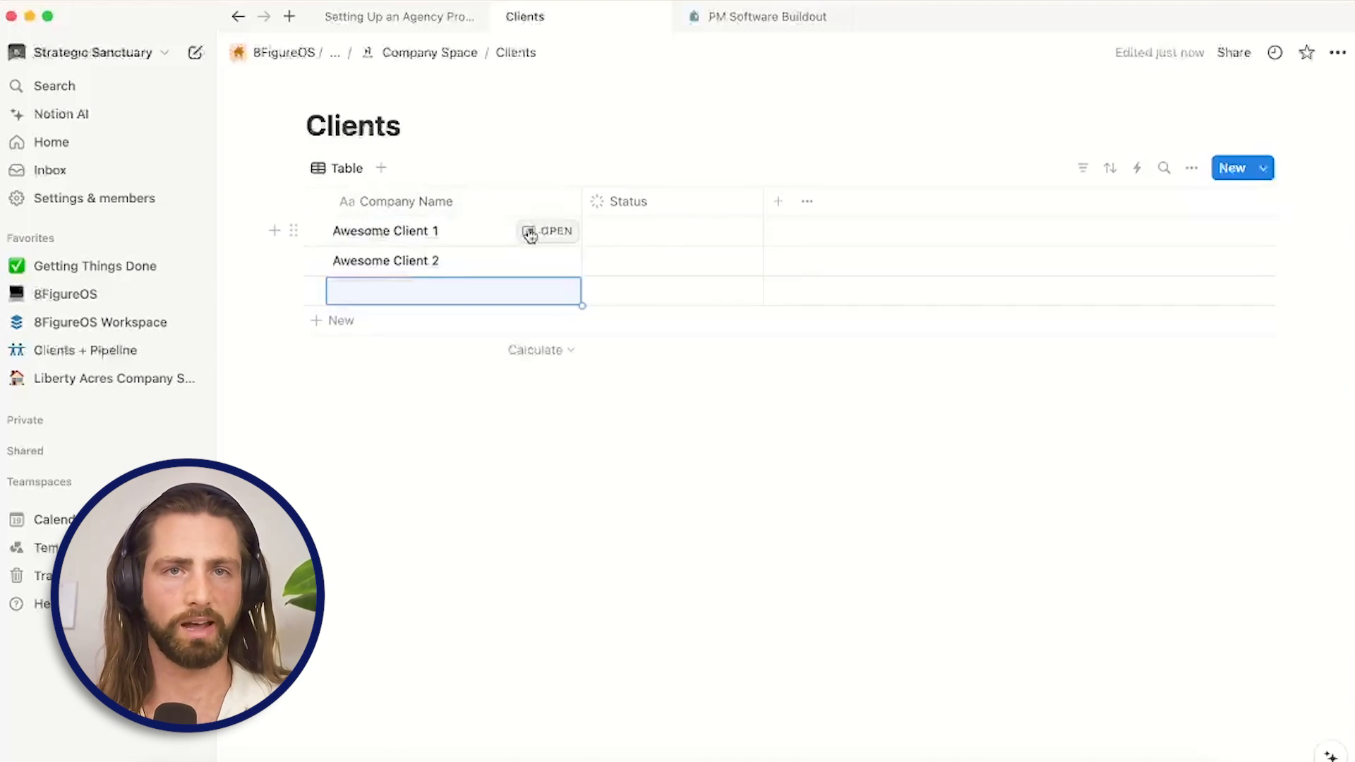
Step: Add a page icon to both Awesome Client 1 and Awesome Client 2
{"action": "left_click", "coordinate": [532, 231]}
{"action": "left_click", "coordinate": [781, 92]}
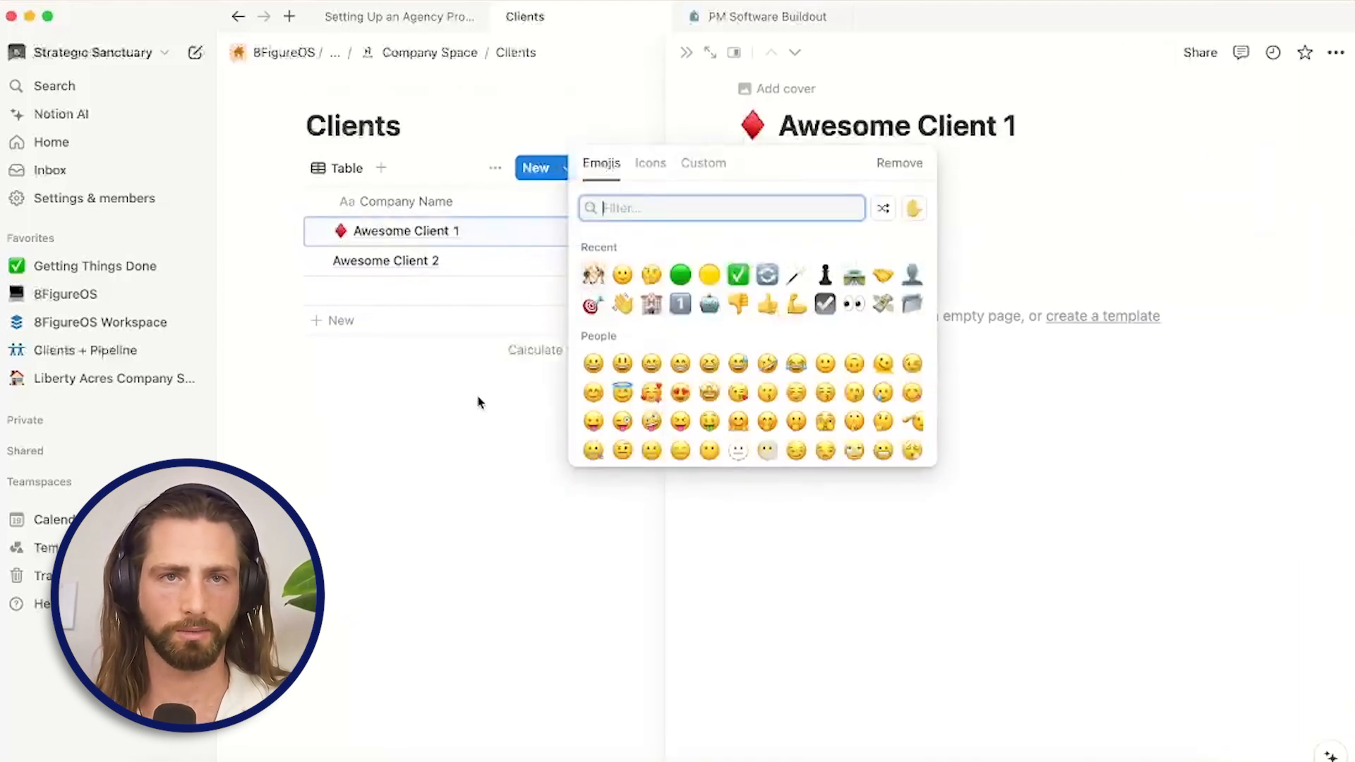
{"action": "left_click", "coordinate": [534, 265]}
{"action": "left_click", "coordinate": [545, 262]}
{"action": "left_click", "coordinate": [781, 89]}
{"action": "left_click", "coordinate": [385, 578]}
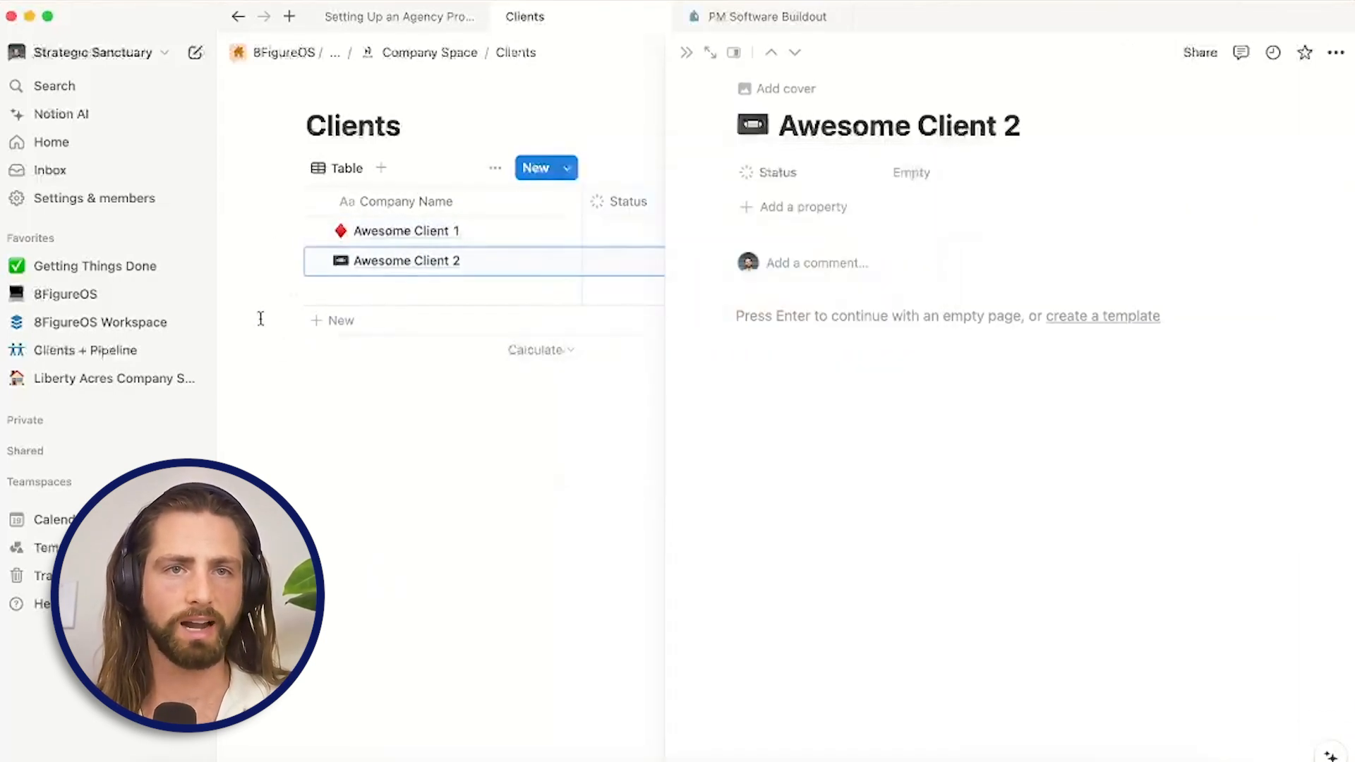
Step: Delete the empty third row from the Clients table
{"action": "left_click_drag", "start_coordinate": [251, 300], "coordinate": [412, 295]}
{"action": "key", "text": "Delete"}
{"action": "left_click", "coordinate": [412, 460]}
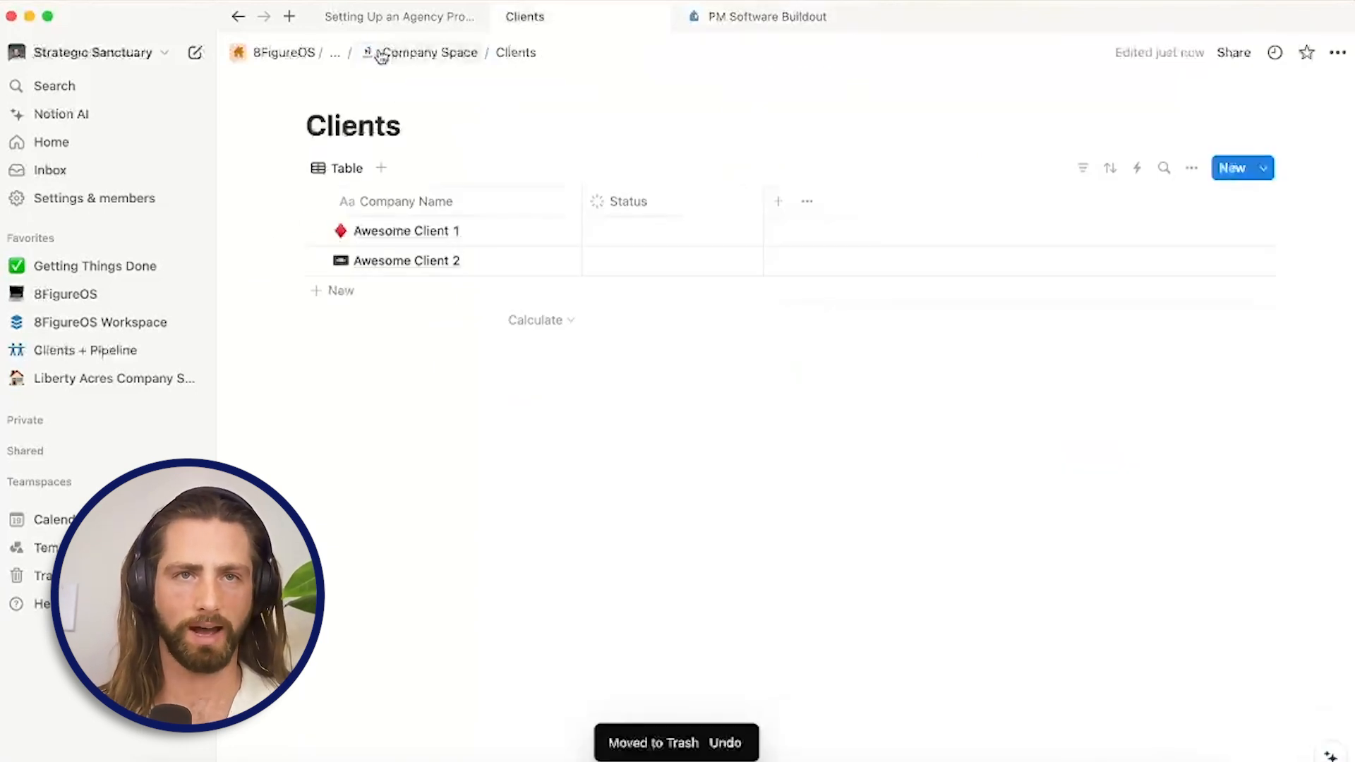
Step: Add a relation property to the Workspace database that links to Clients, with its limit set to 1 page
{"action": "left_click", "coordinate": [381, 56]}
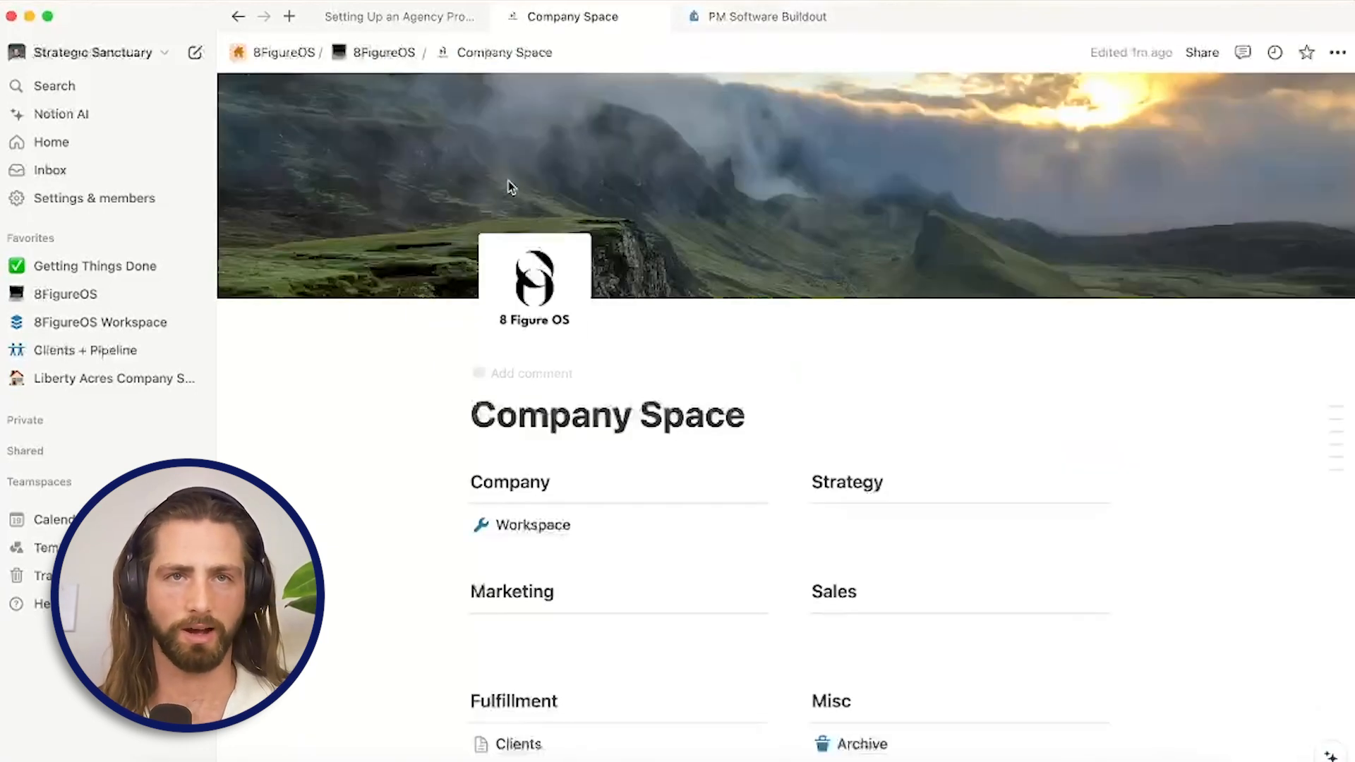
{"action": "left_click", "coordinate": [533, 524]}
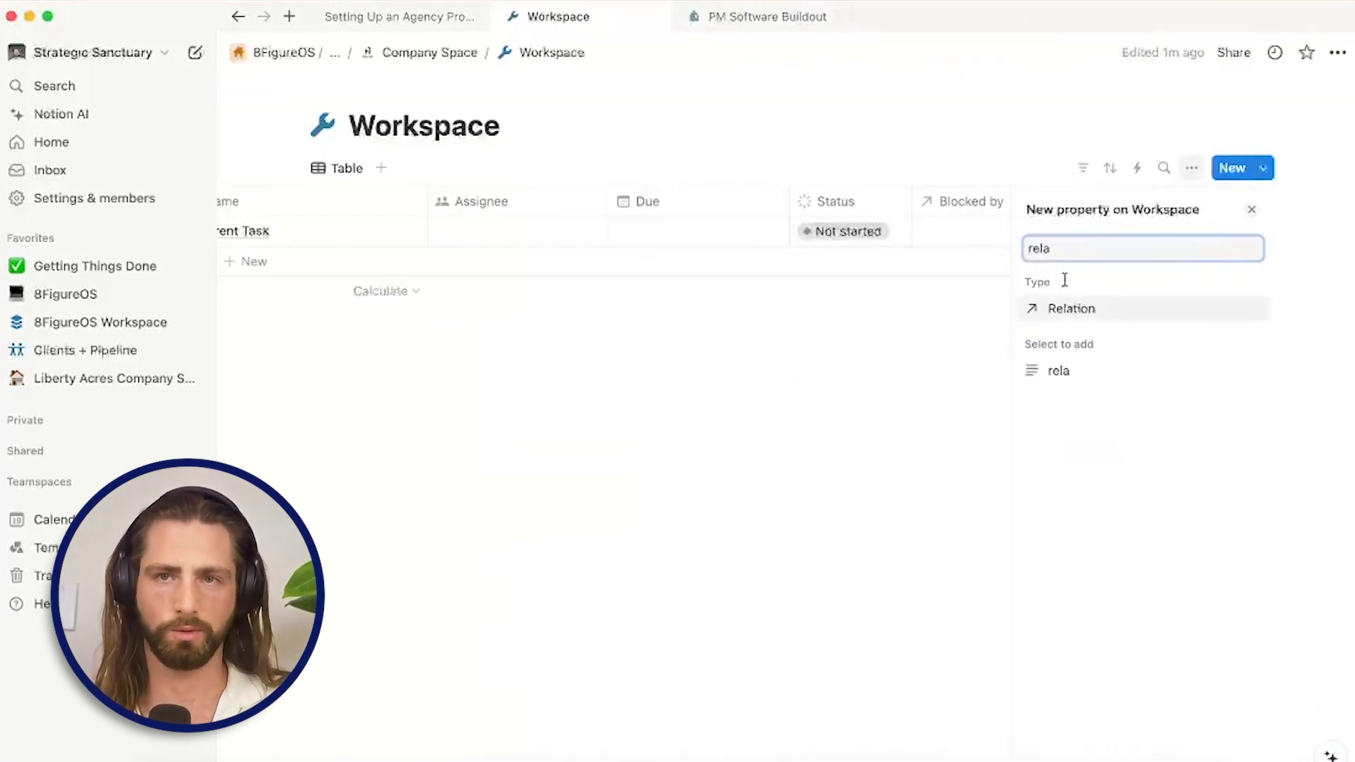
{"action": "left_click", "coordinate": [1063, 308]}
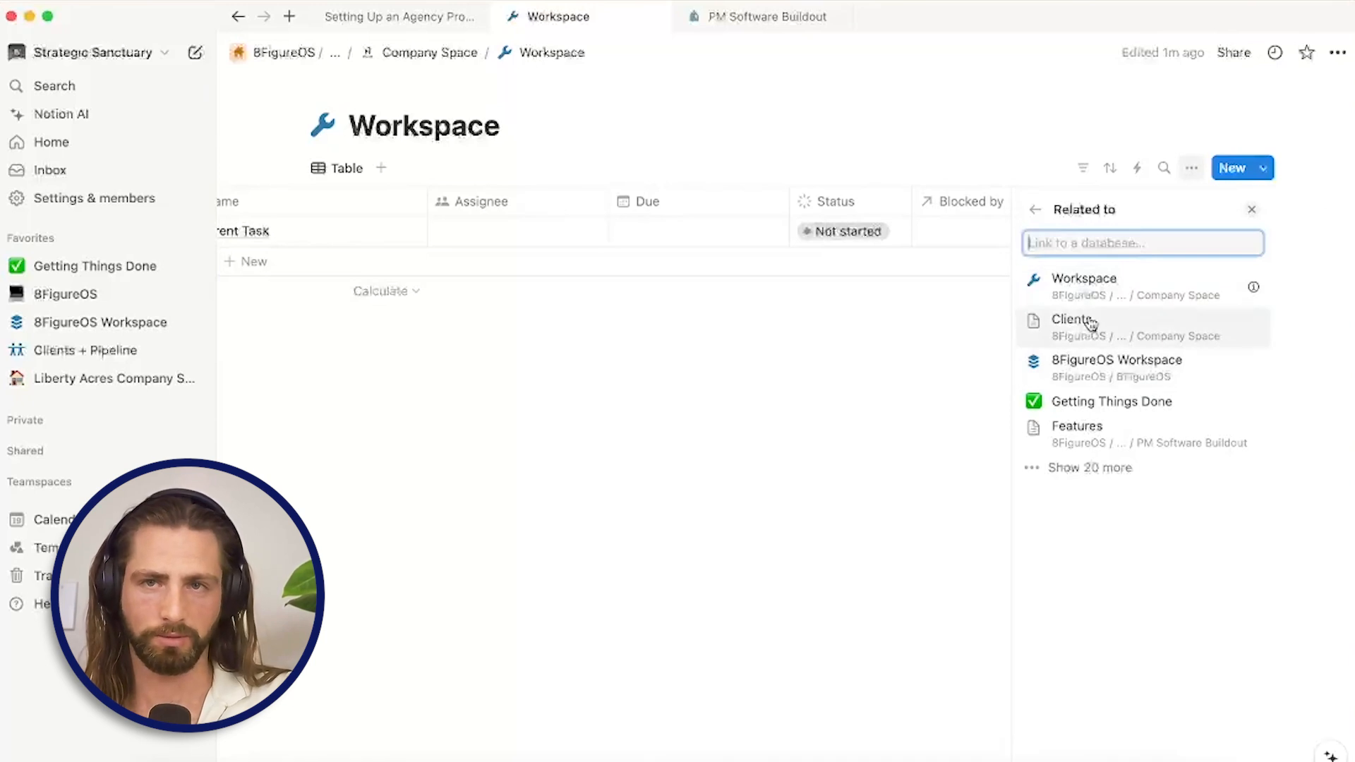
{"action": "left_click", "coordinate": [1071, 321]}
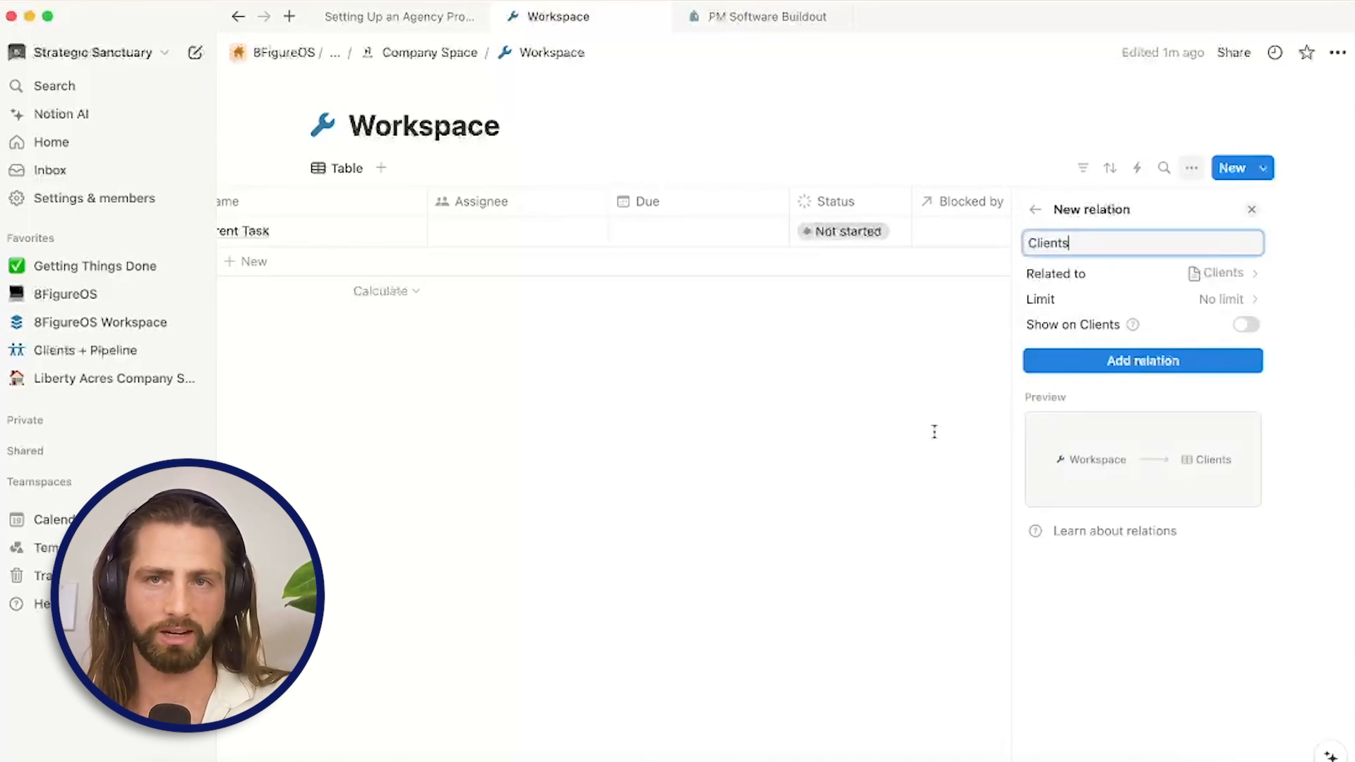
{"action": "left_click", "coordinate": [1208, 299]}
{"action": "left_click", "coordinate": [1158, 327]}
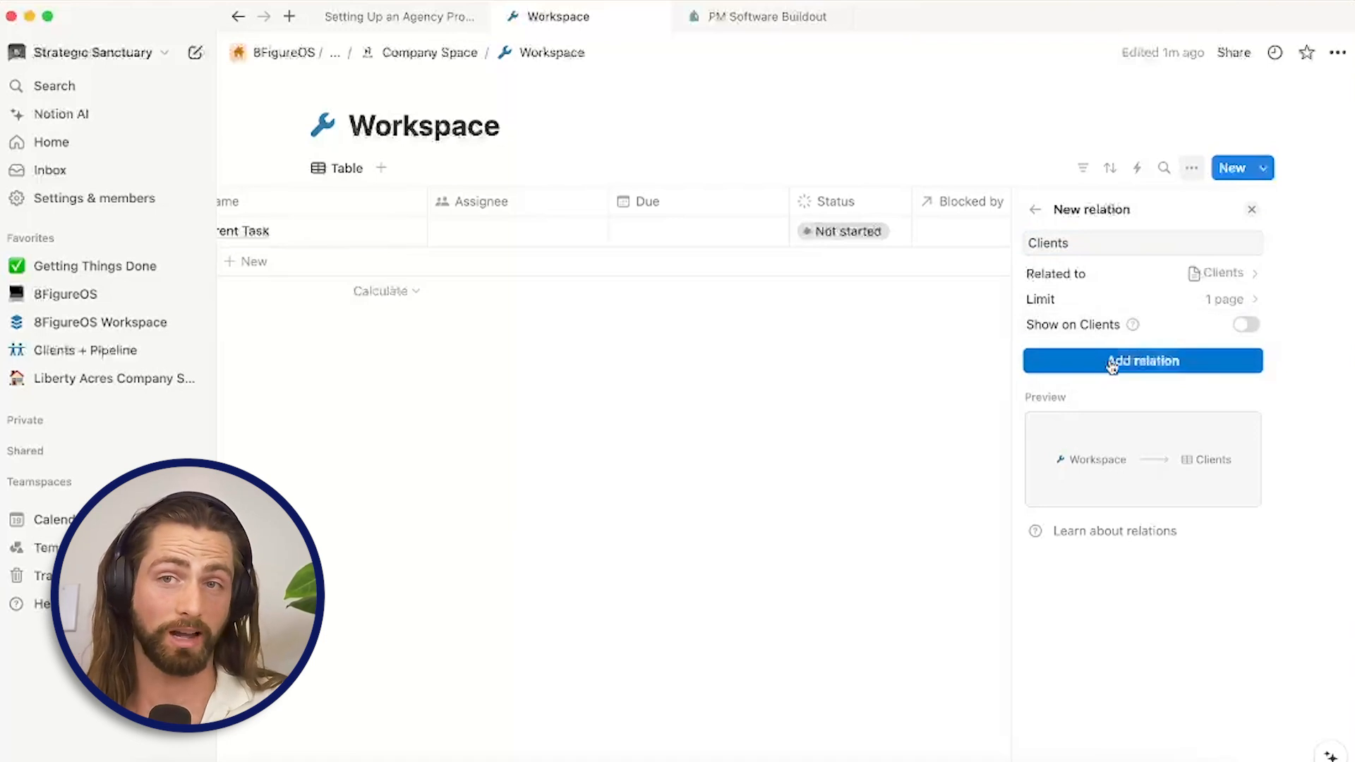
{"action": "left_click", "coordinate": [1118, 360]}
{"action": "left_click", "coordinate": [856, 417]}
Step: Rename the Clients relation property in Workspace to Client
{"action": "scroll", "coordinate": [1215, 203], "scroll_direction": "right", "scroll_amount": 1}
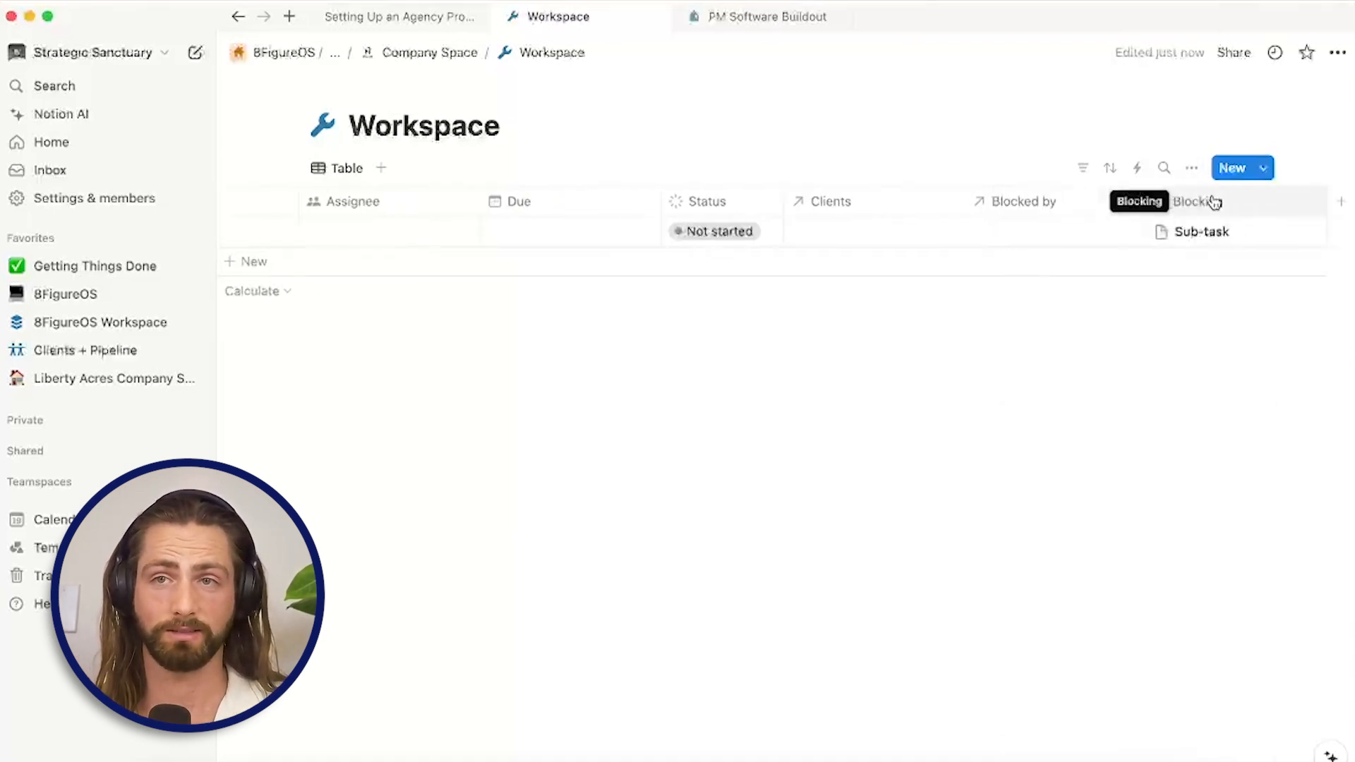
{"action": "left_click", "coordinate": [829, 205]}
{"action": "key", "text": "BackSpace"}
{"action": "left_click", "coordinate": [817, 162]}
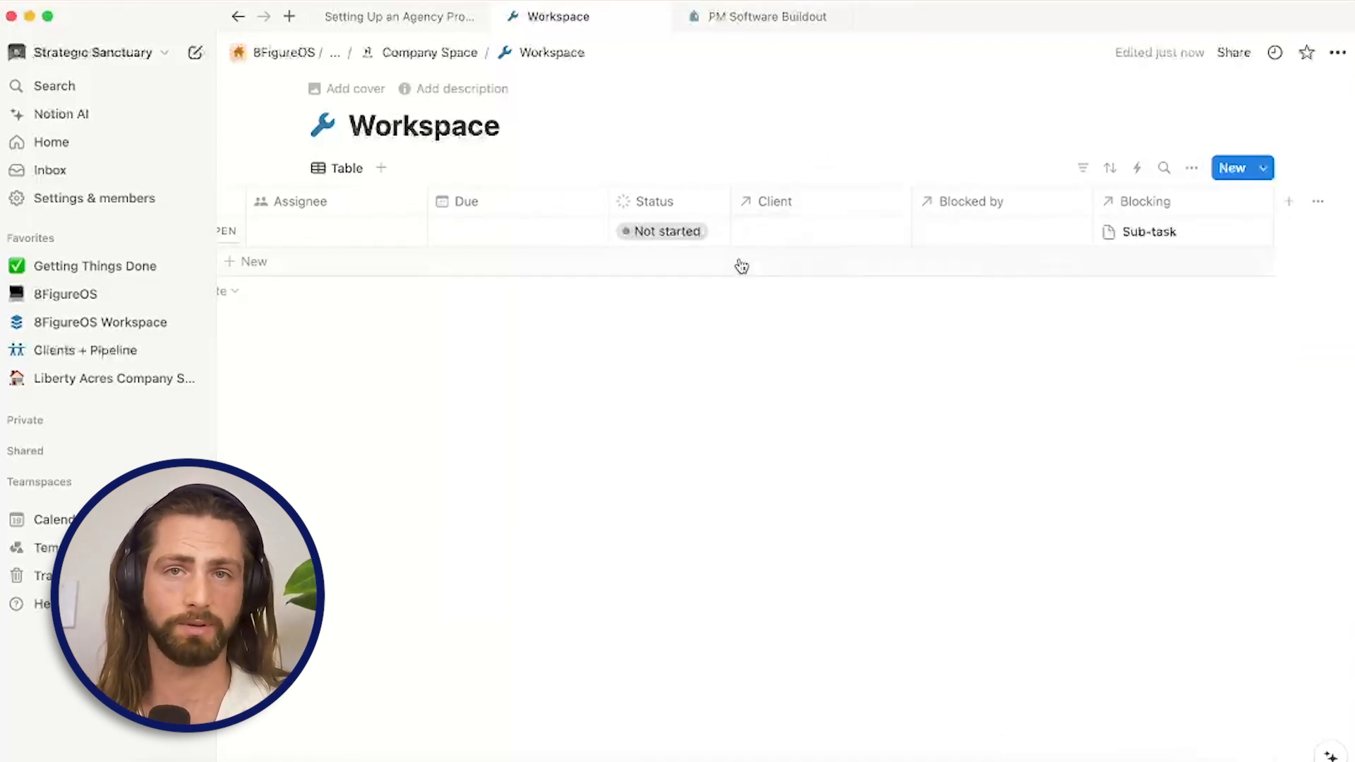
Step: Link the Parent Task row to Awesome Client 1 in its Client relation
{"action": "scroll", "coordinate": [753, 266], "scroll_direction": "left", "scroll_amount": 5}
{"action": "left_click", "coordinate": [1146, 244]}
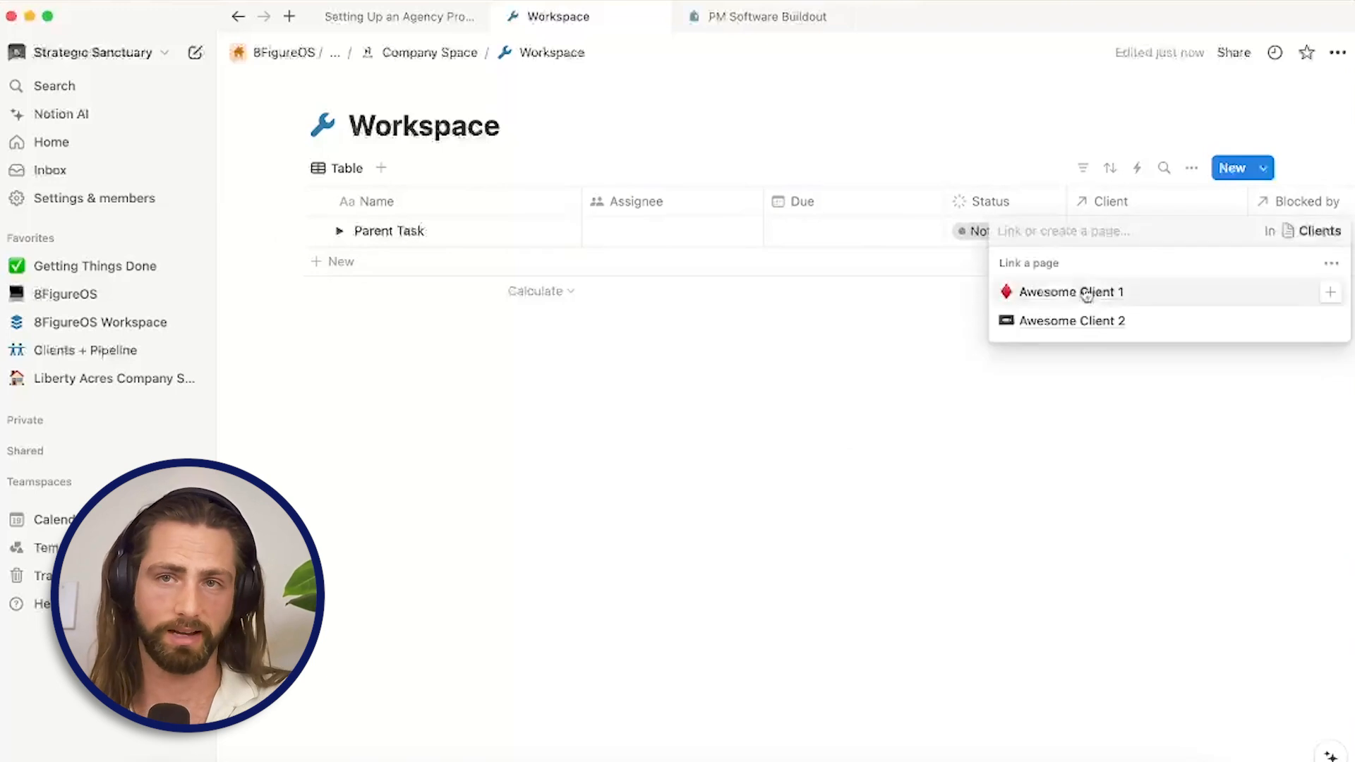
{"action": "left_click", "coordinate": [1058, 290]}
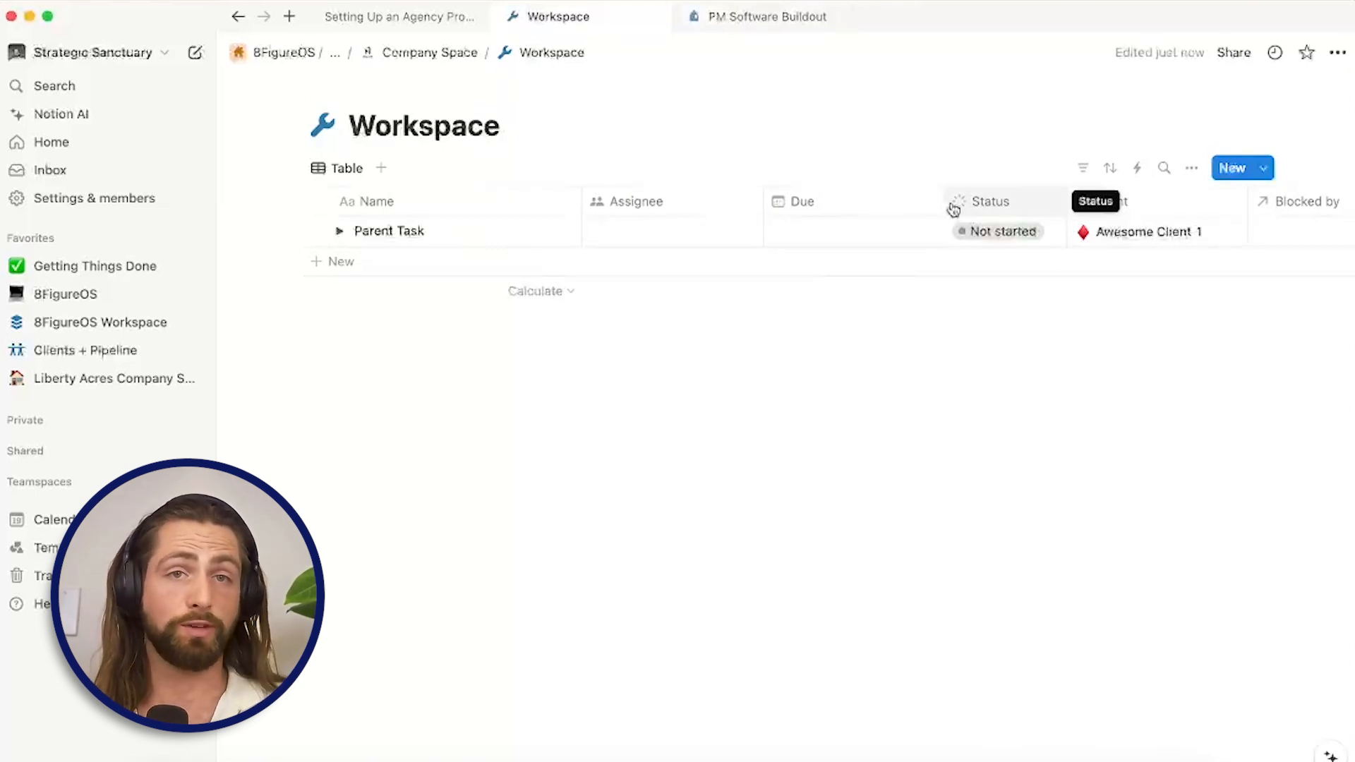
Step: Create a new Workspace template with its Assignee set to Person who duplicated page
{"action": "left_click", "coordinate": [1265, 170]}
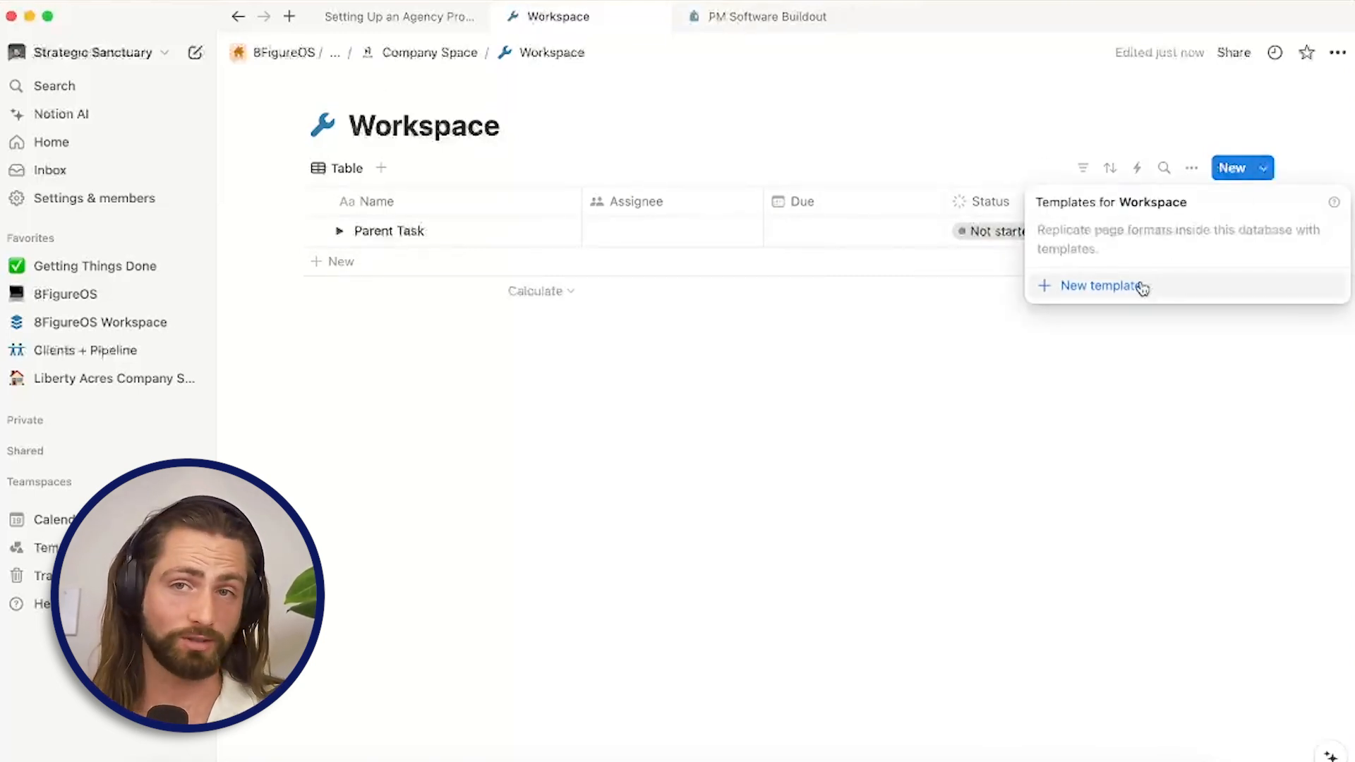
{"action": "left_click", "coordinate": [1100, 286]}
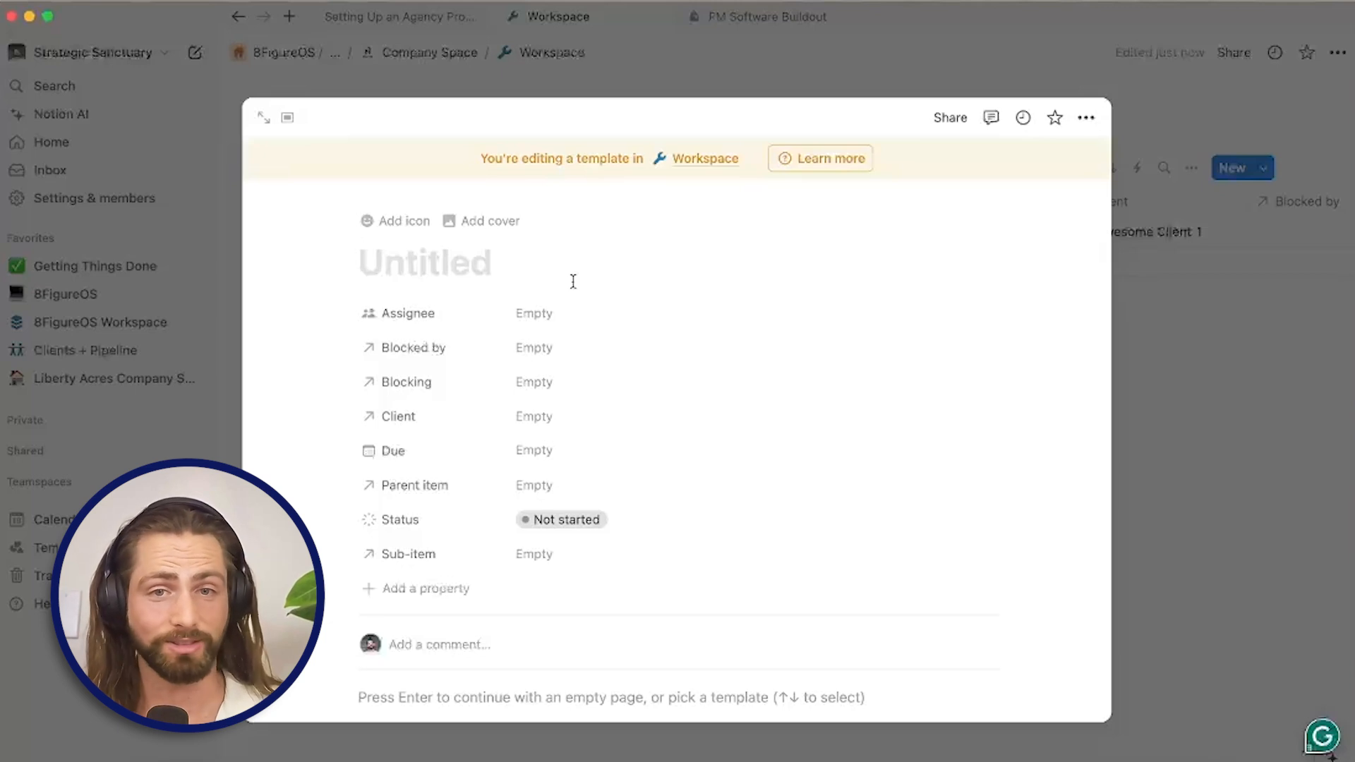
{"action": "left_click", "coordinate": [534, 312]}
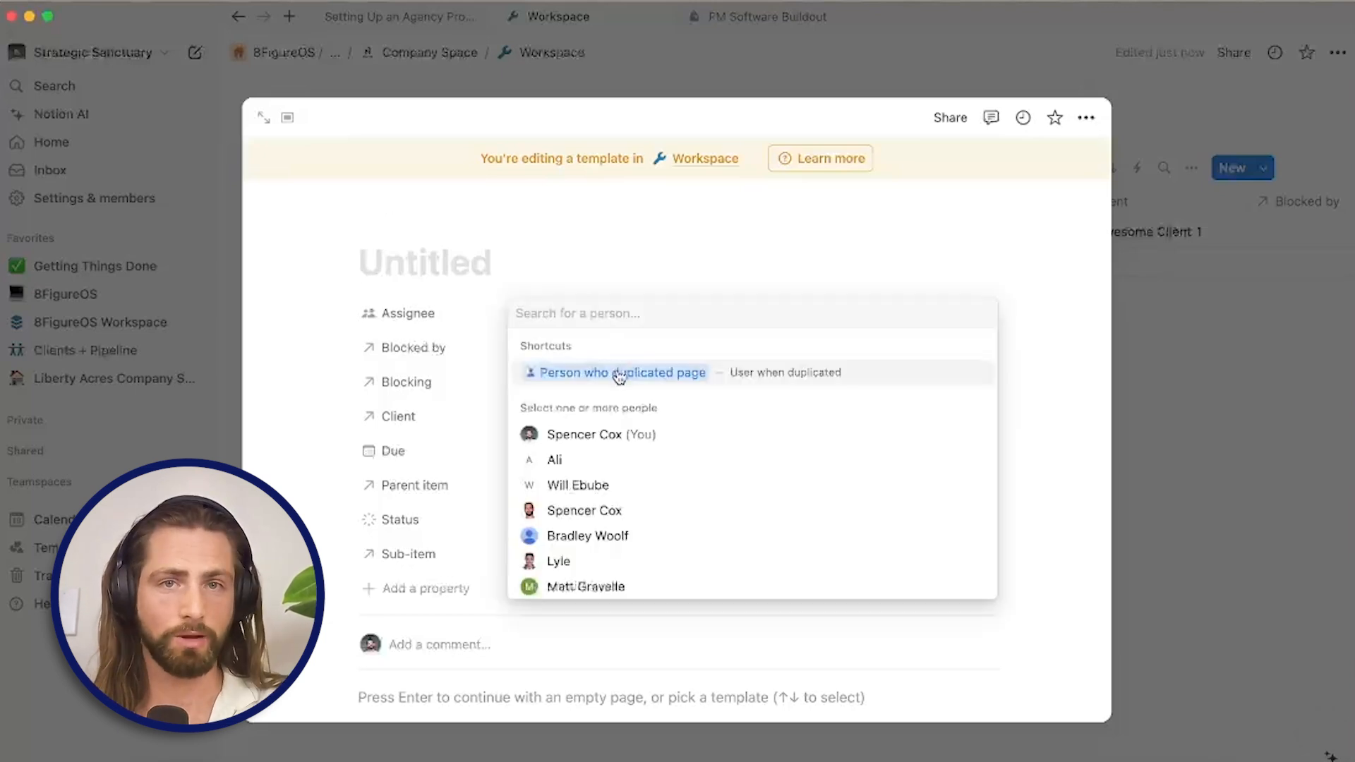
{"action": "left_click", "coordinate": [619, 372]}
{"action": "left_click", "coordinate": [312, 313]}
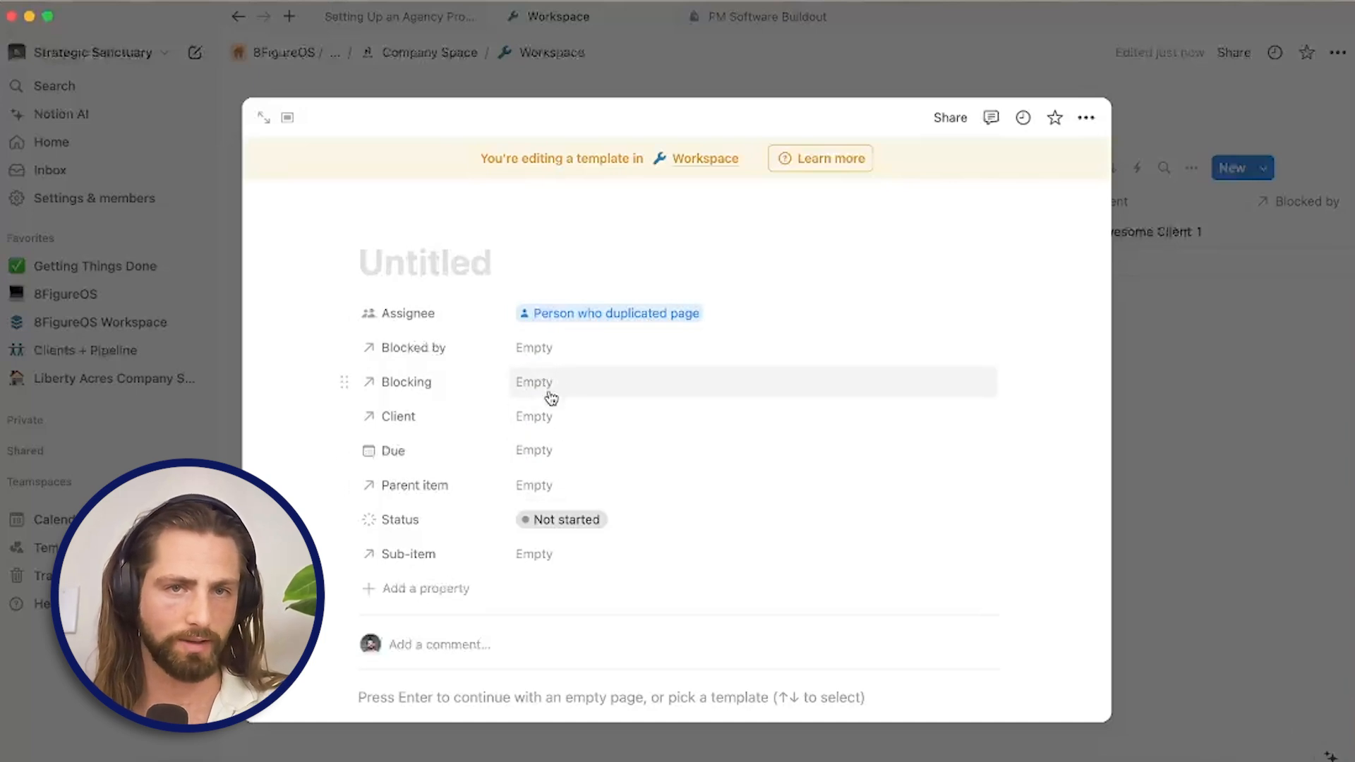
Step: Add a Desired Outcome heading to the template body and start a bulleted list below it
{"action": "scroll", "coordinate": [557, 424], "scroll_direction": "down", "scroll_amount": 5}
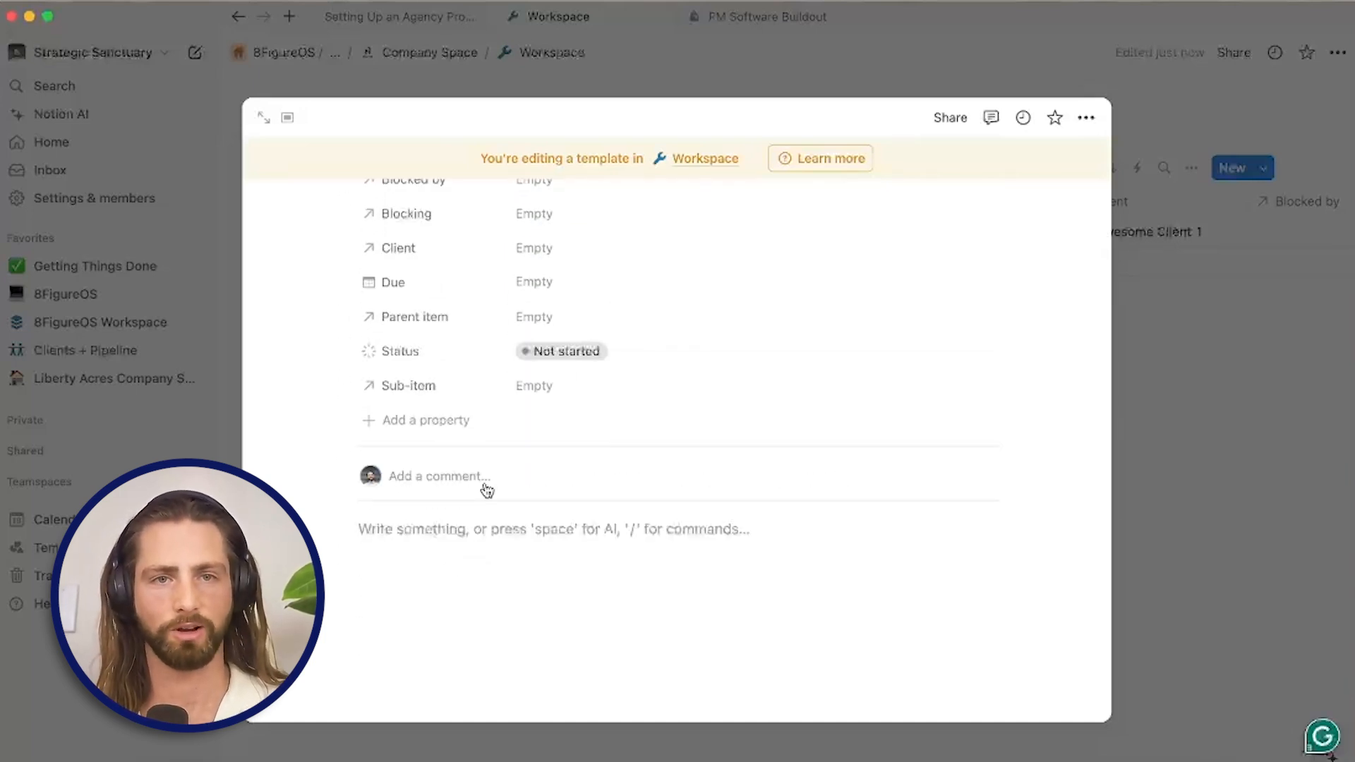
{"action": "type", "text": "## Desired Outcome"}
{"action": "key", "text": "Return"}
{"action": "type", "text": "-"}
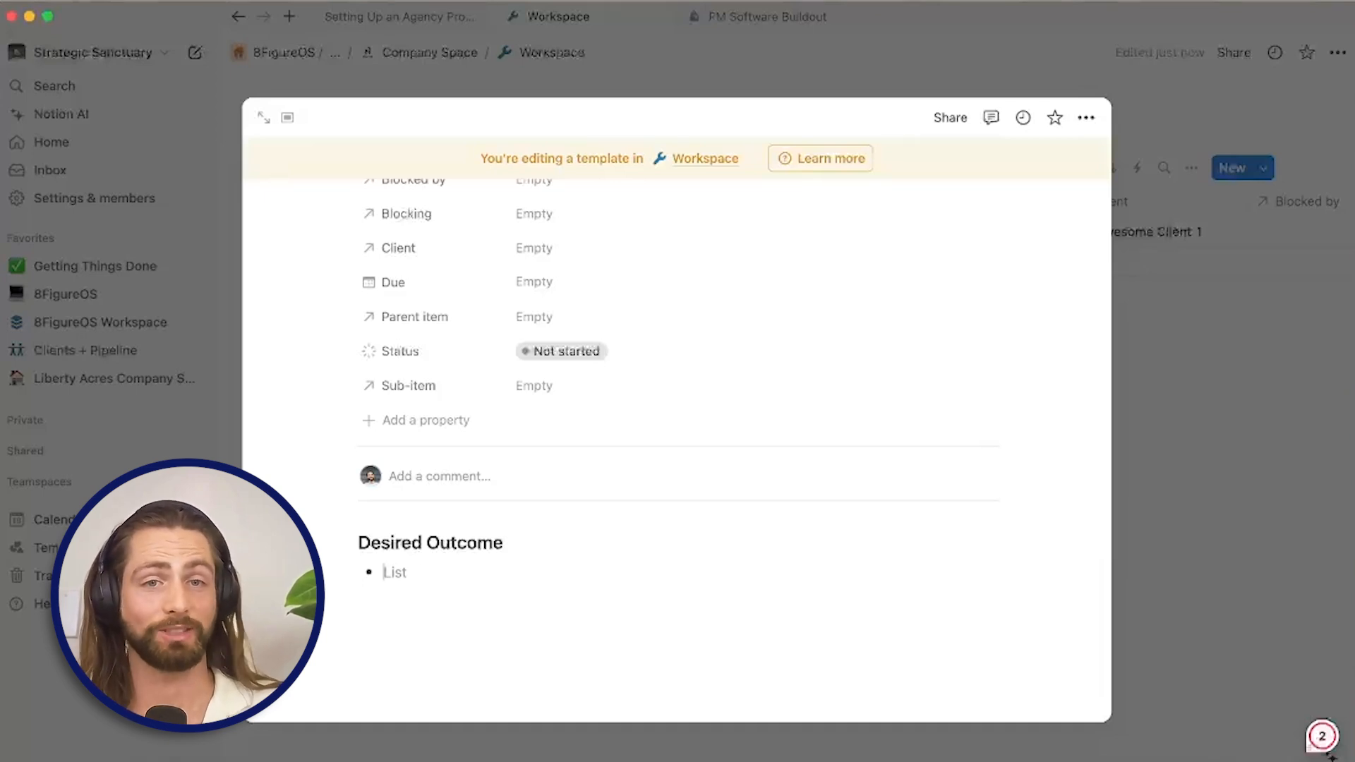
Step: Add a "TODOs:" heading to the template body and start a to-do checkbox below it
{"action": "type", "text": "## TODOs:"}
{"action": "key", "text": "Return"}
{"action": "type", "text": "[]"}
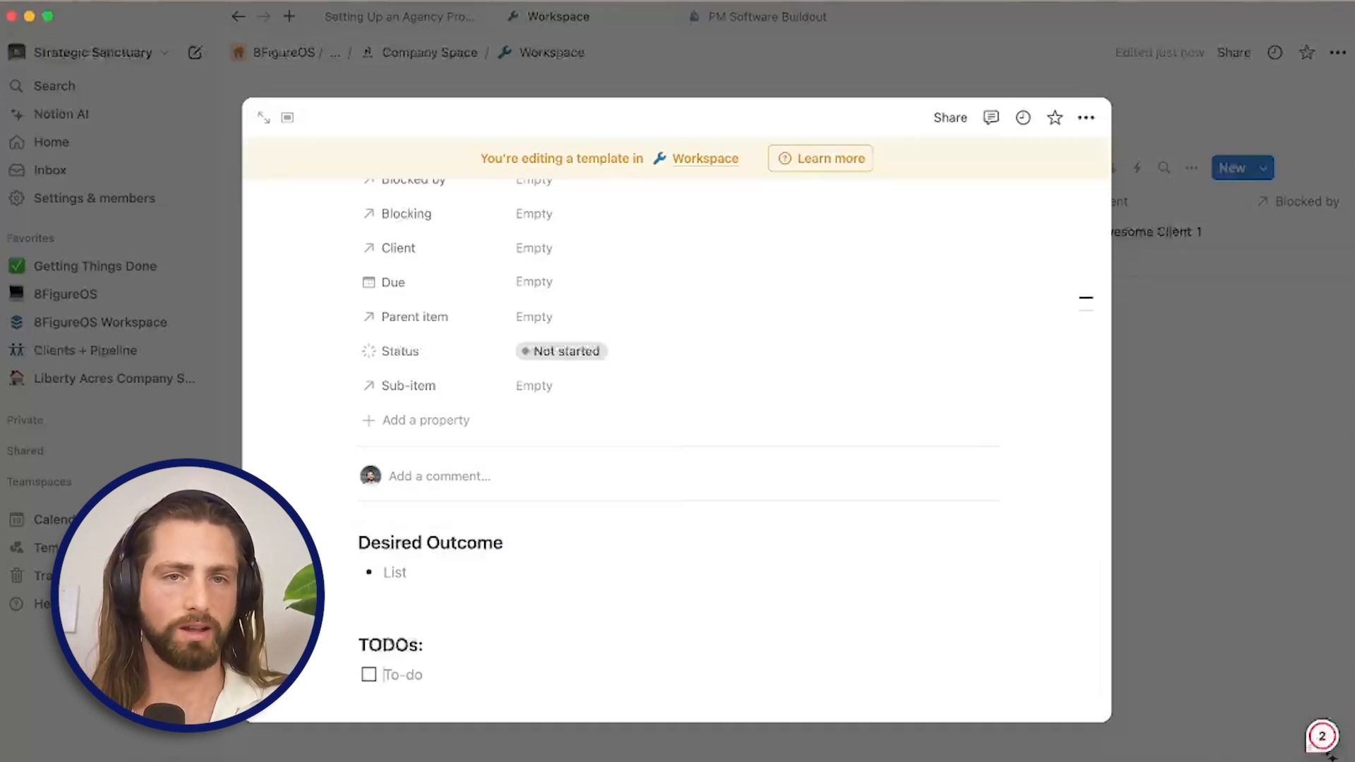
Step: Add a Context heading with a bulleted list below the to-do section and close the template
{"action": "left_click", "coordinate": [407, 702]}
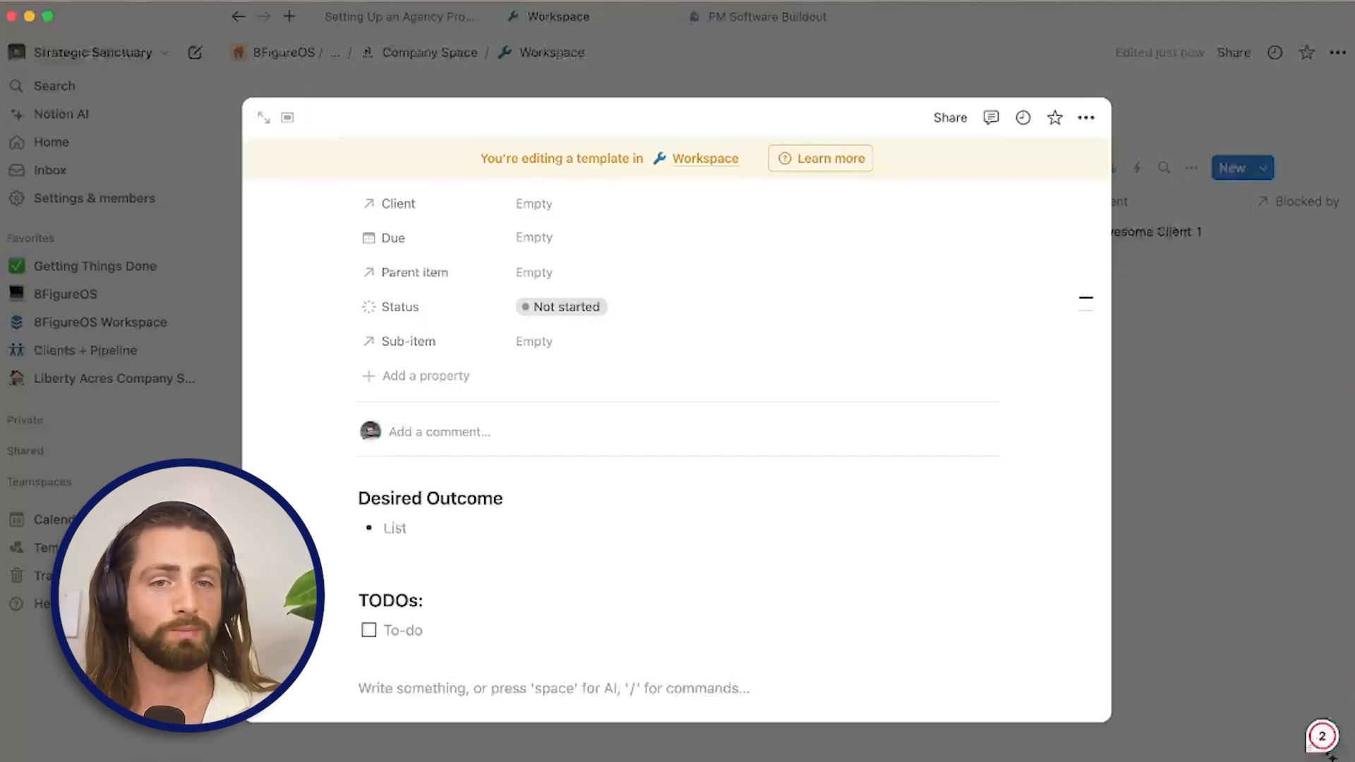
{"action": "type", "text": "### Context"}
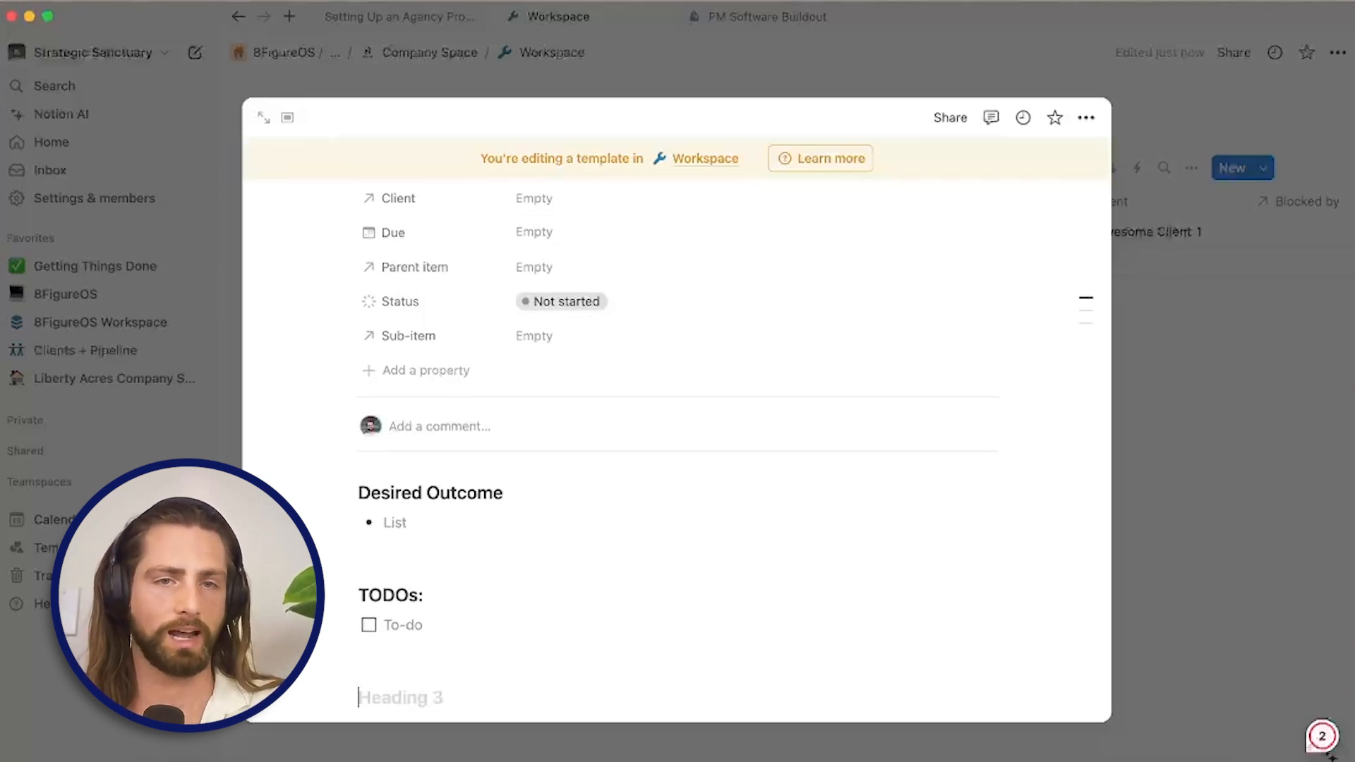
{"action": "key", "text": "Return"}
{"action": "type", "text": "-"}
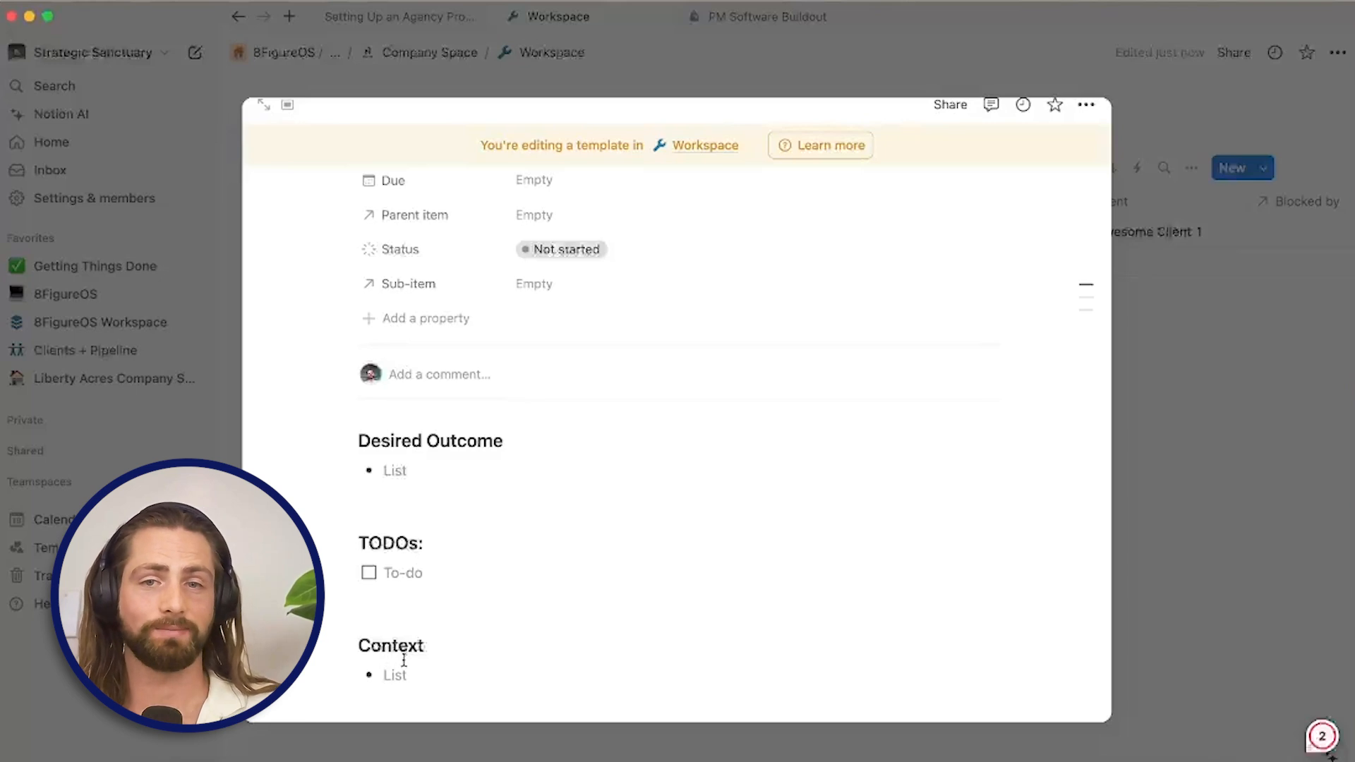
{"action": "key", "text": "Escape"}
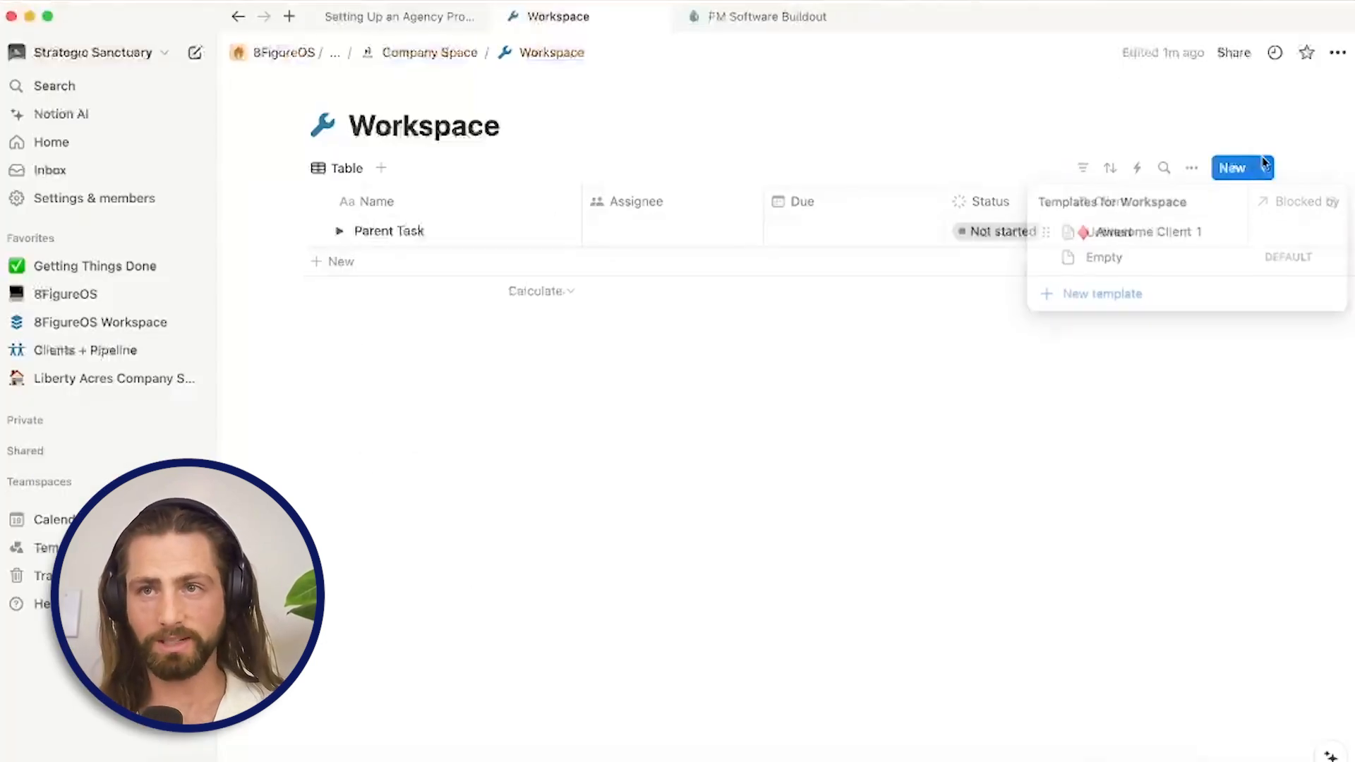
Step: Set the Untitled template as the default for the Workspace database
{"action": "left_click", "coordinate": [1333, 237]}
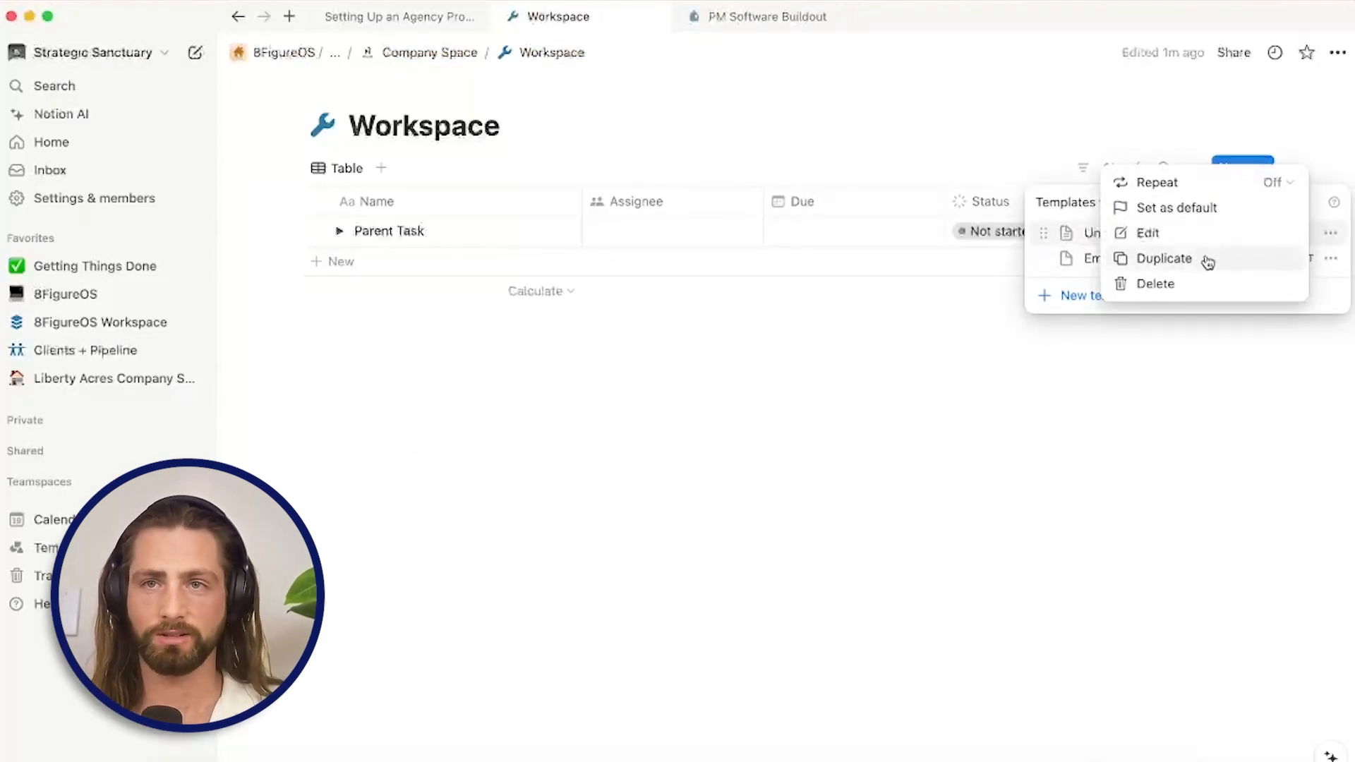
{"action": "left_click", "coordinate": [1208, 212]}
{"action": "left_click", "coordinate": [677, 395]}
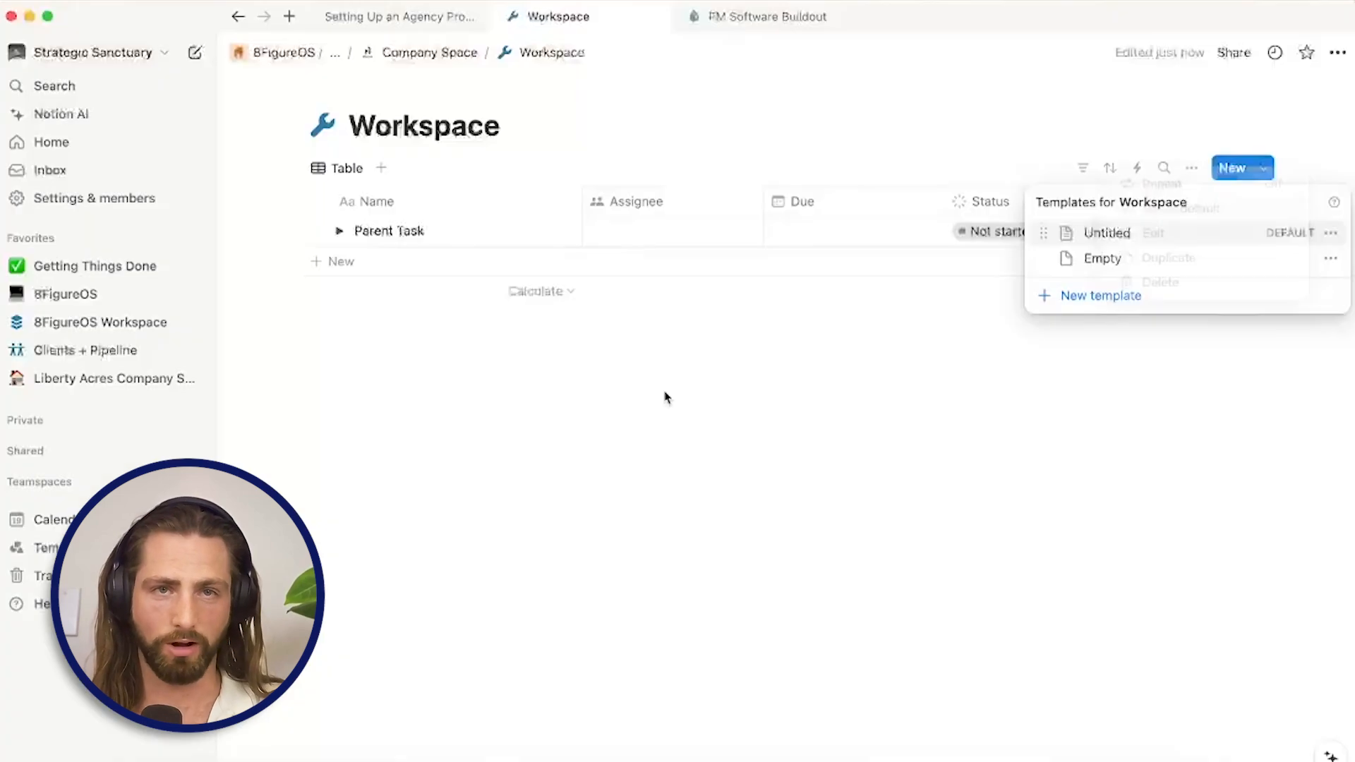
{"action": "left_click", "coordinate": [612, 350]}
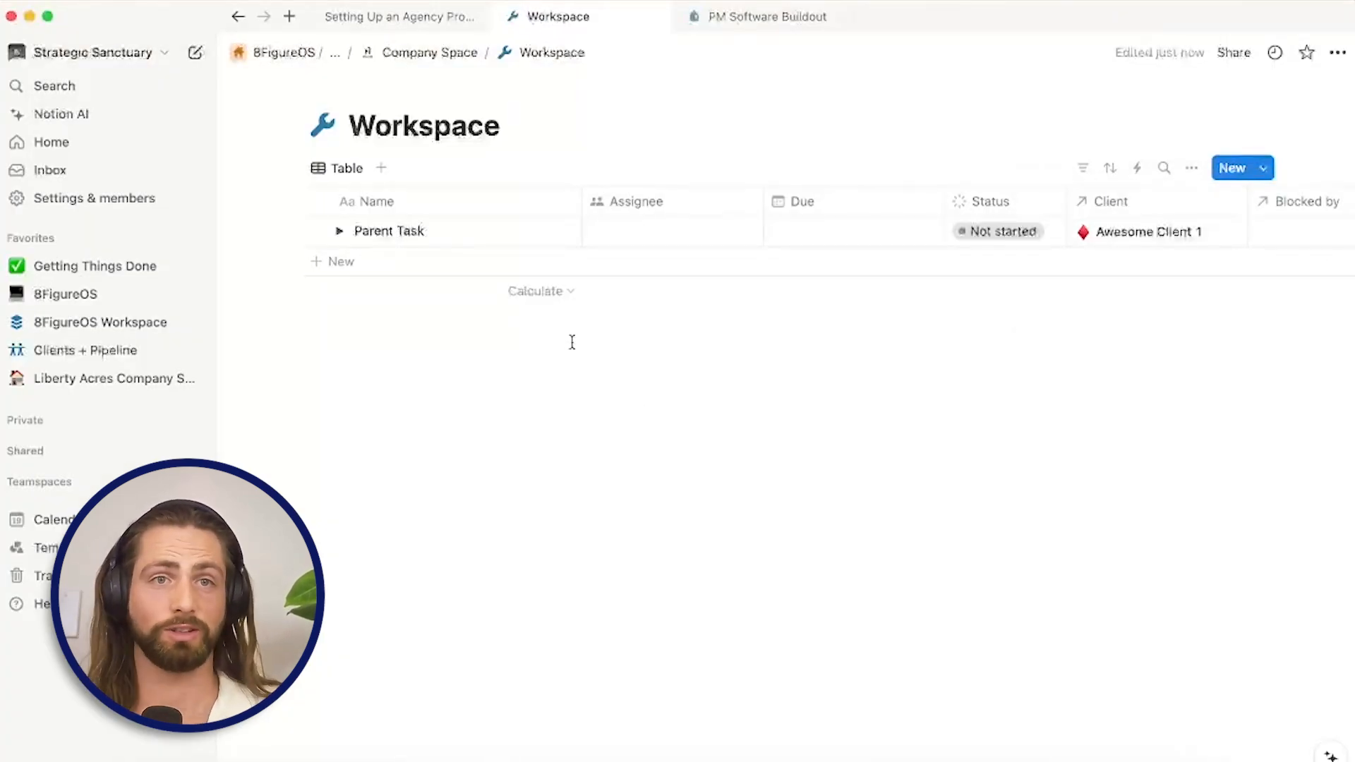
Step: Rename the Workspace table view to Current Tasks
{"action": "left_click", "coordinate": [341, 170]}
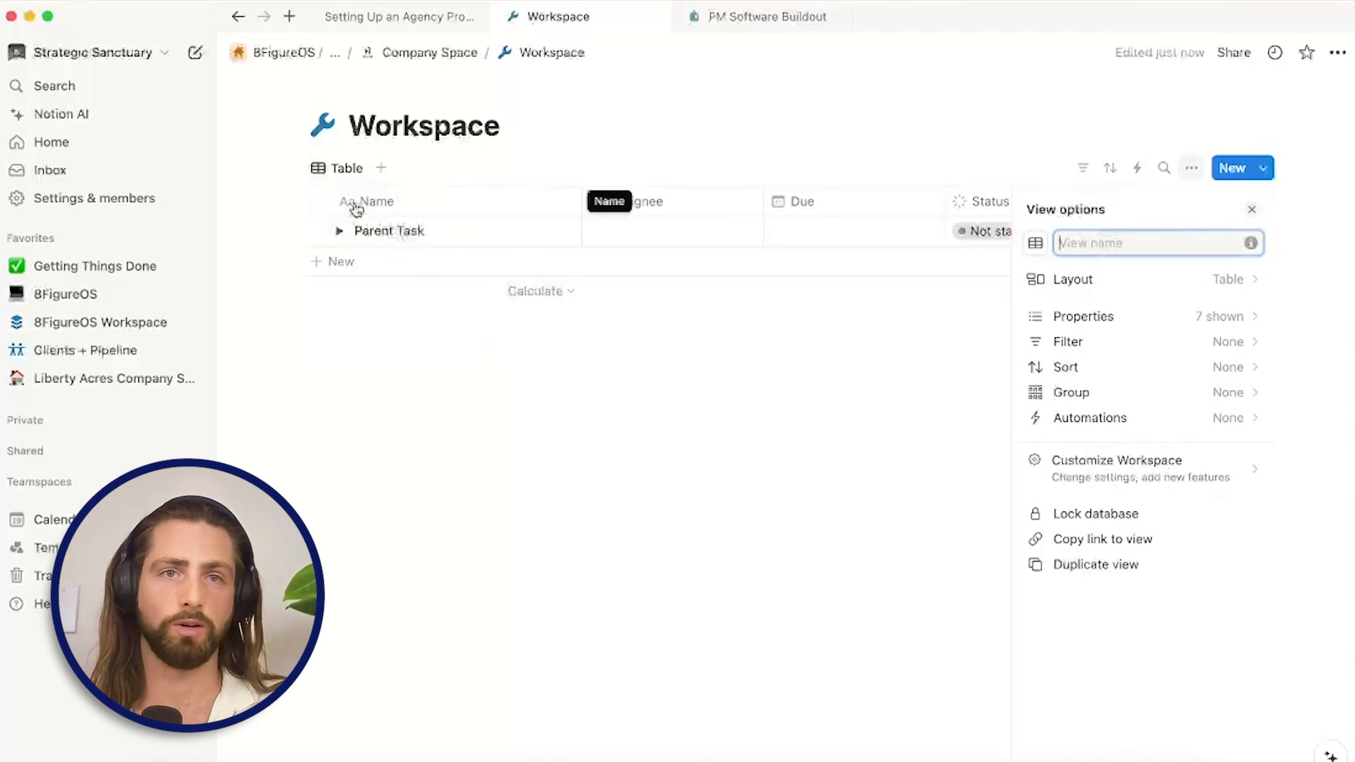
{"action": "type", "text": "Current Tasks"}
{"action": "left_click", "coordinate": [403, 430]}
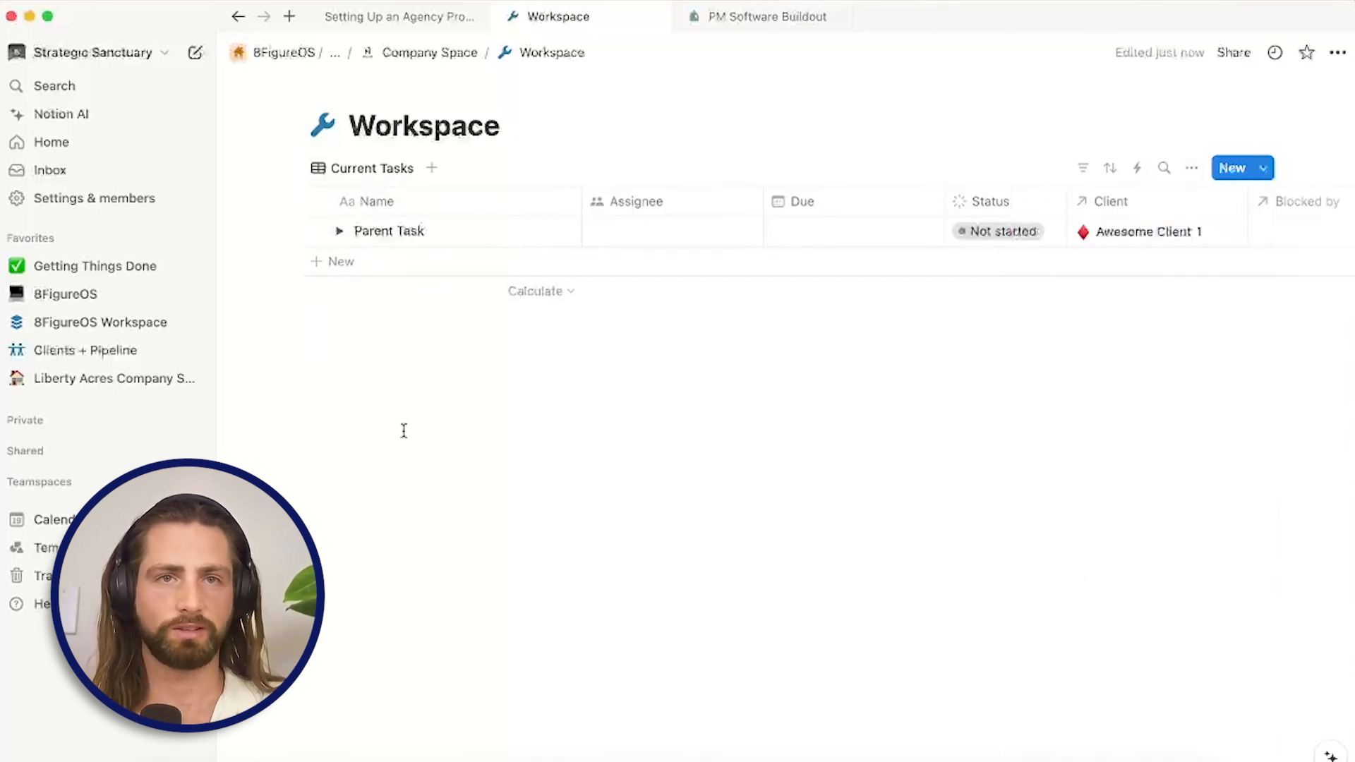
Step: Change the Current Tasks view's icon to a dashed circle
{"action": "left_click", "coordinate": [319, 172]}
{"action": "left_click", "coordinate": [423, 225]}
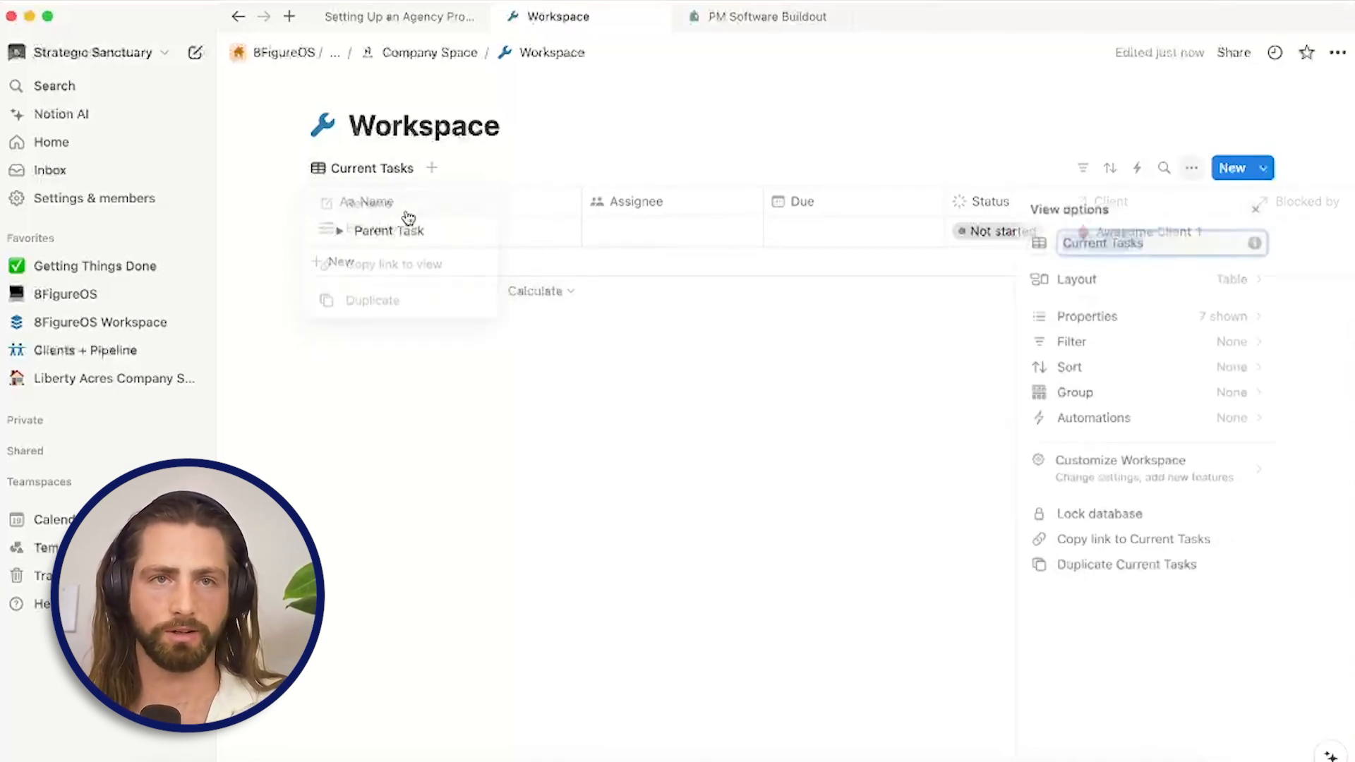
{"action": "left_click", "coordinate": [1034, 244]}
{"action": "type", "text": "d"}
{"action": "left_click", "coordinate": [875, 384]}
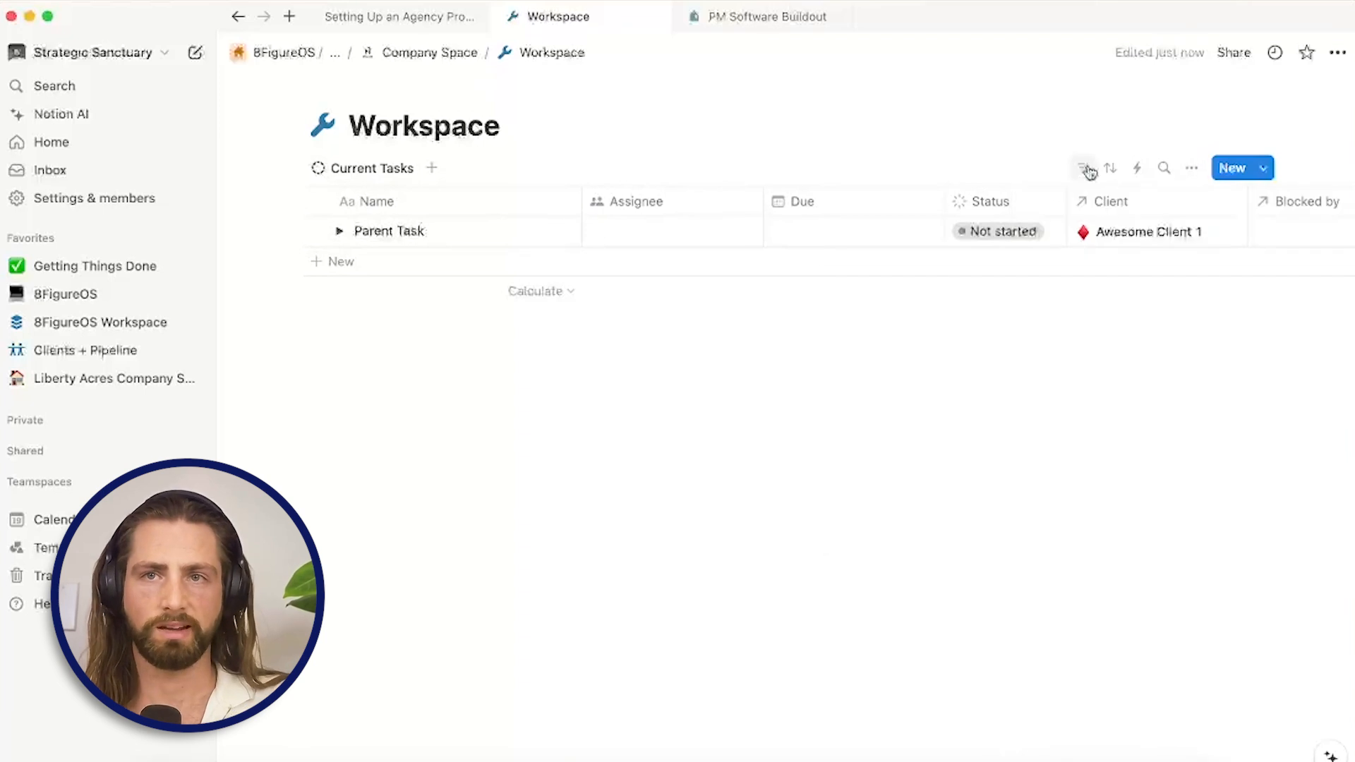
Step: Filter Current Tasks by Status to Not started, Blocked, In progress and In Review, and save the filter for everyone
{"action": "left_click", "coordinate": [1083, 167]}
{"action": "left_click", "coordinate": [998, 445]}
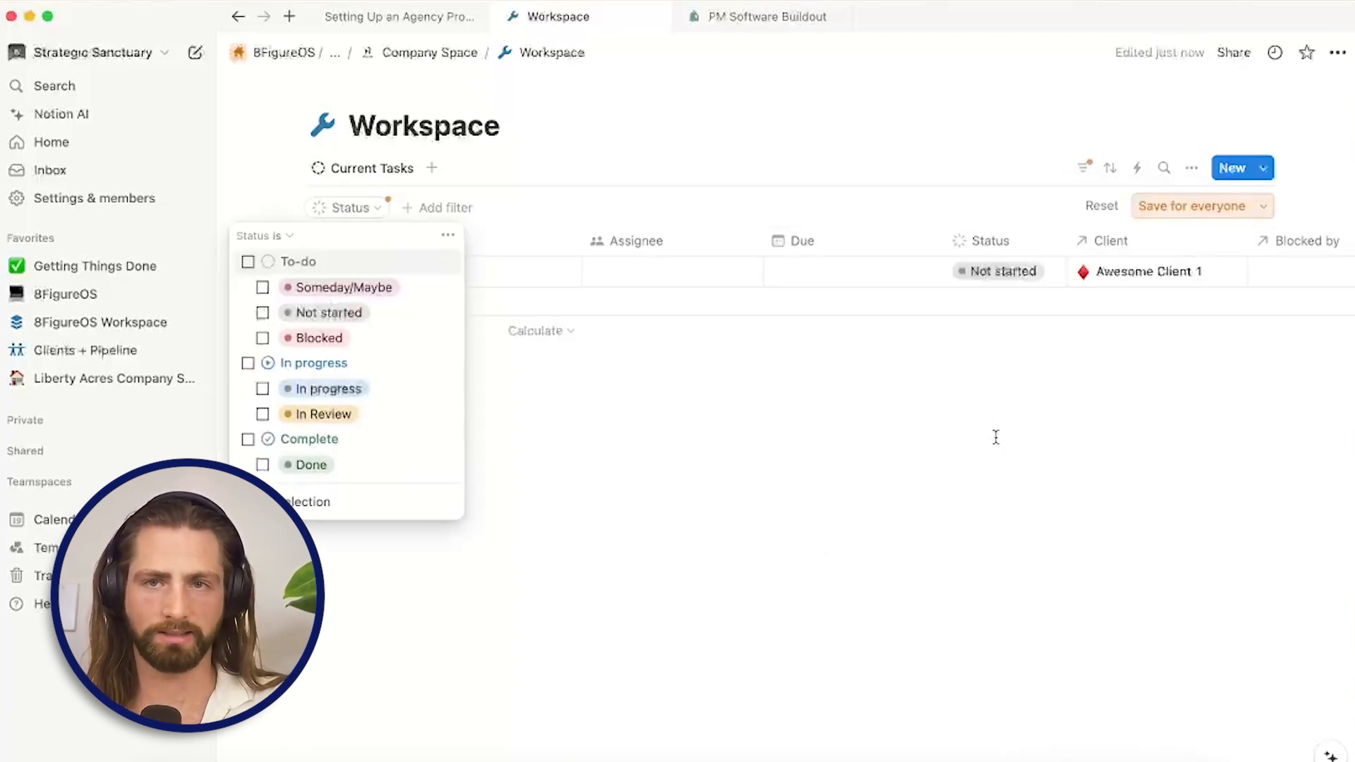
{"action": "left_click", "coordinate": [247, 364]}
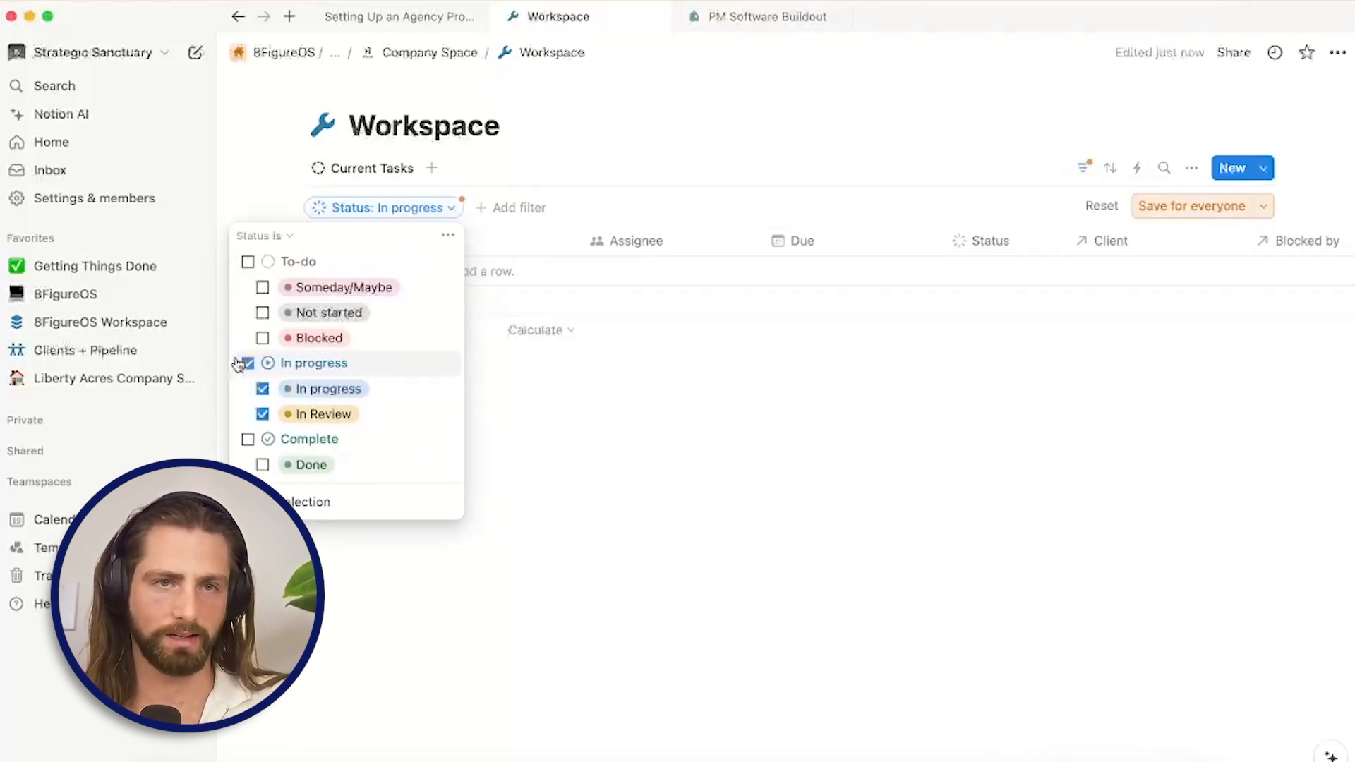
{"action": "left_click", "coordinate": [247, 262]}
{"action": "left_click", "coordinate": [262, 287]}
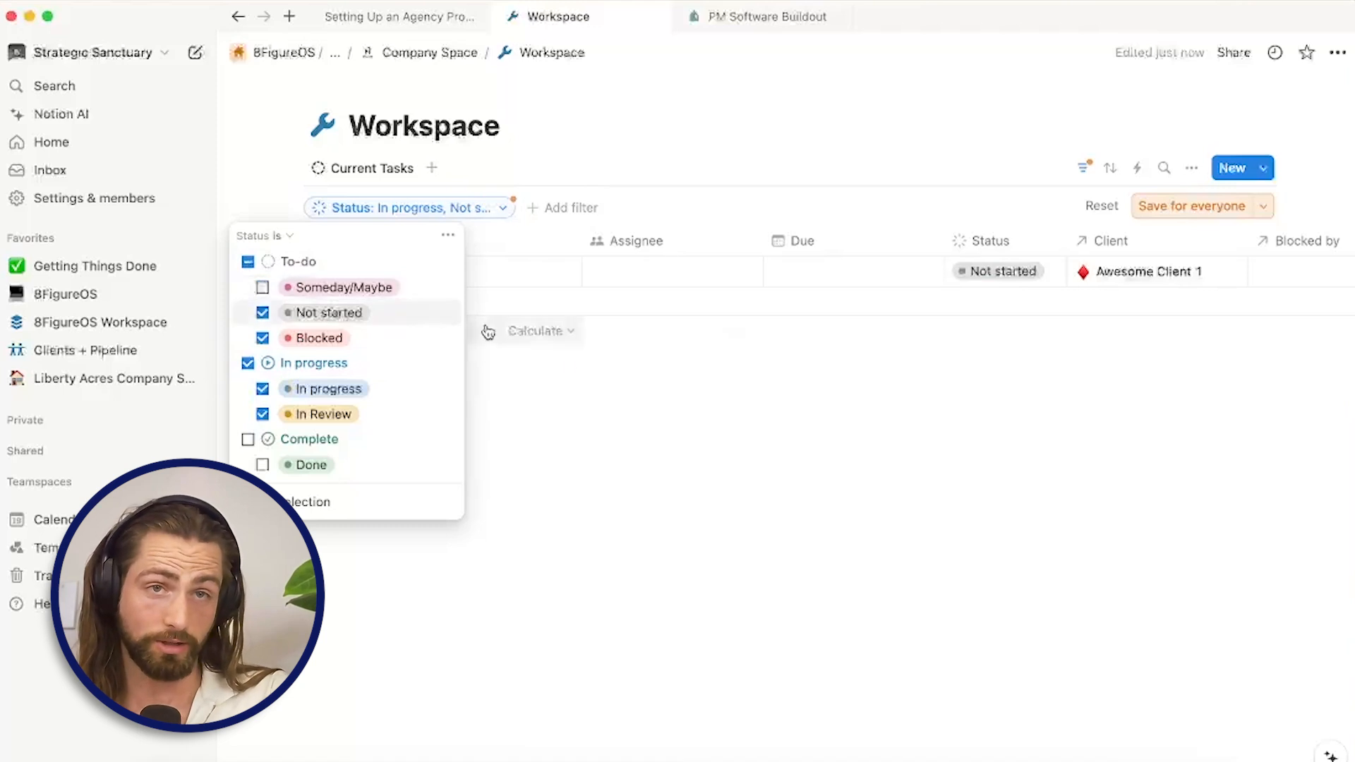
{"action": "left_click", "coordinate": [656, 389]}
{"action": "left_click", "coordinate": [1192, 205]}
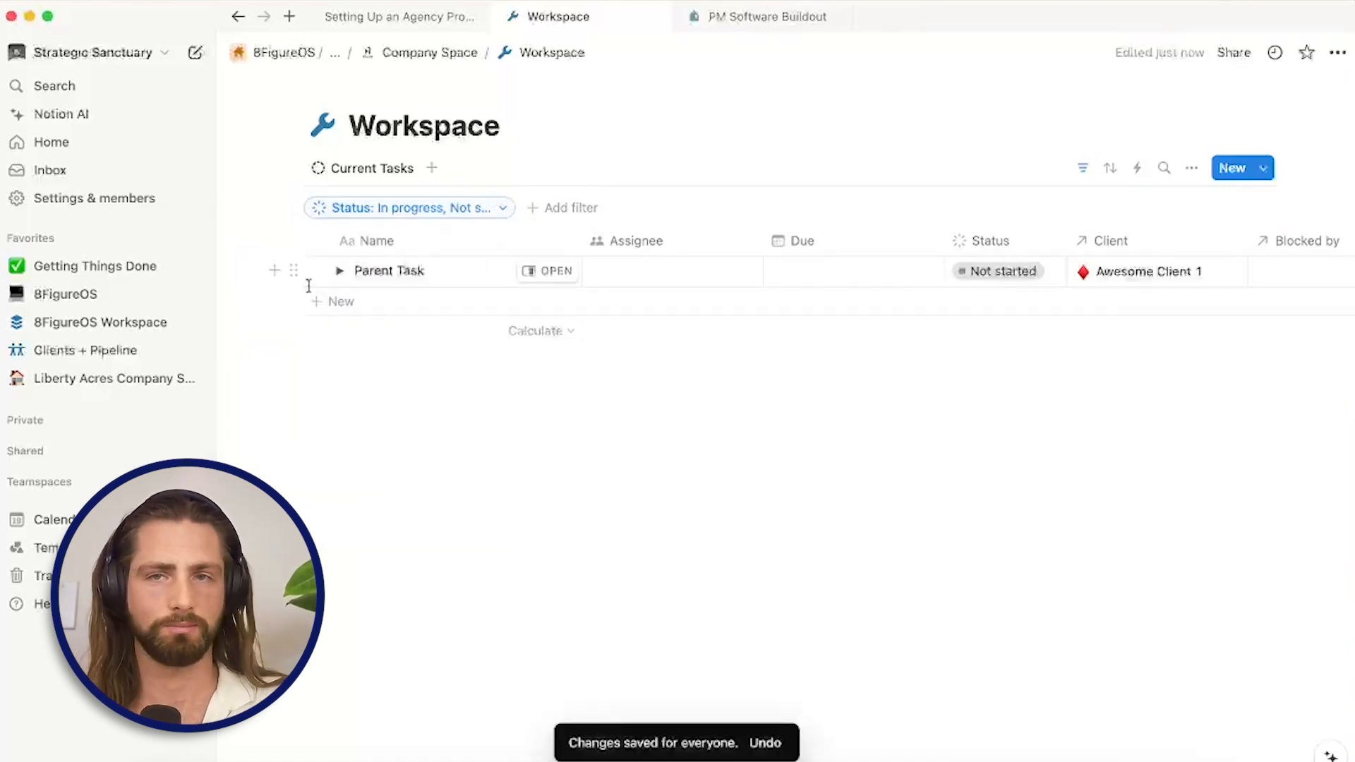
Step: Add an All tasks table view to the Workspace database
{"action": "left_click", "coordinate": [430, 168]}
{"action": "left_click", "coordinate": [361, 248]}
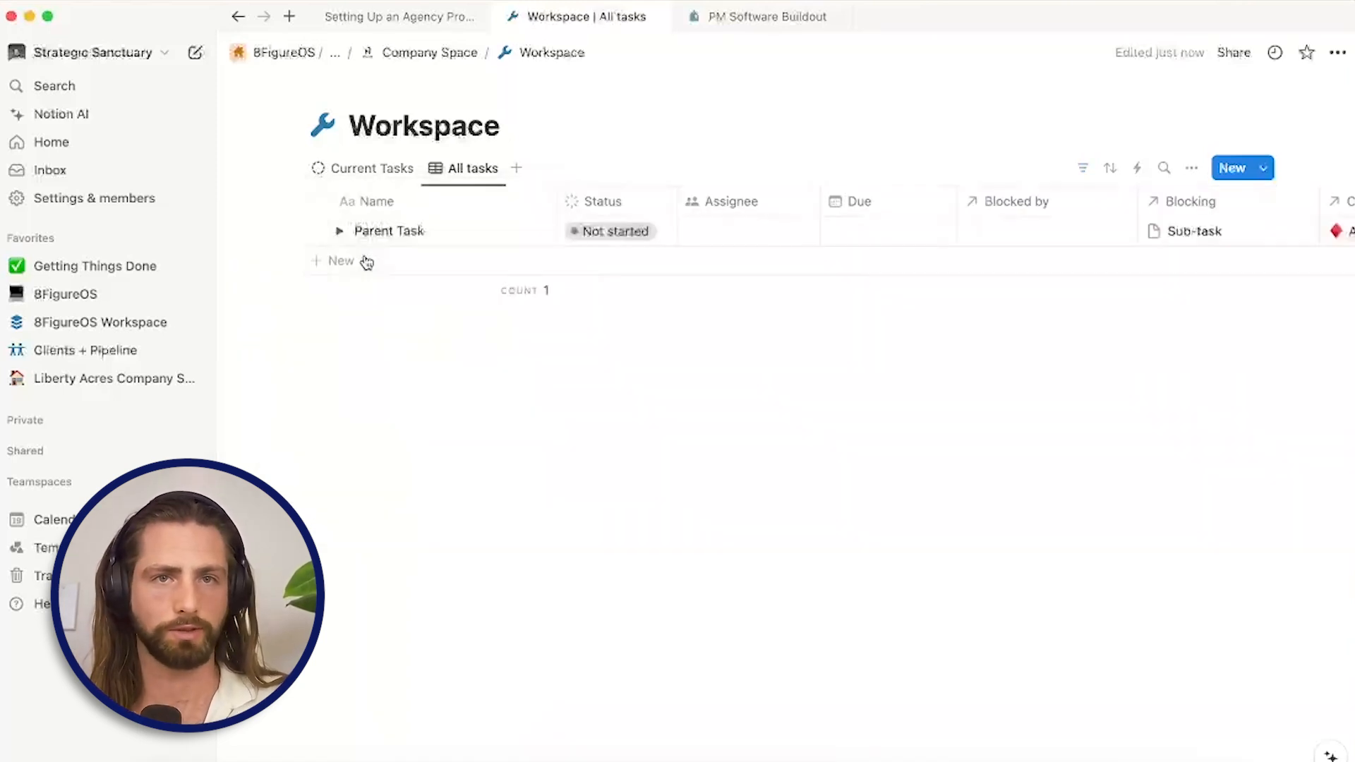
Step: Sort the Current Tasks view by Due in ascending order and save the sort for everyone
{"action": "left_click", "coordinate": [401, 170]}
{"action": "left_click", "coordinate": [1109, 168]}
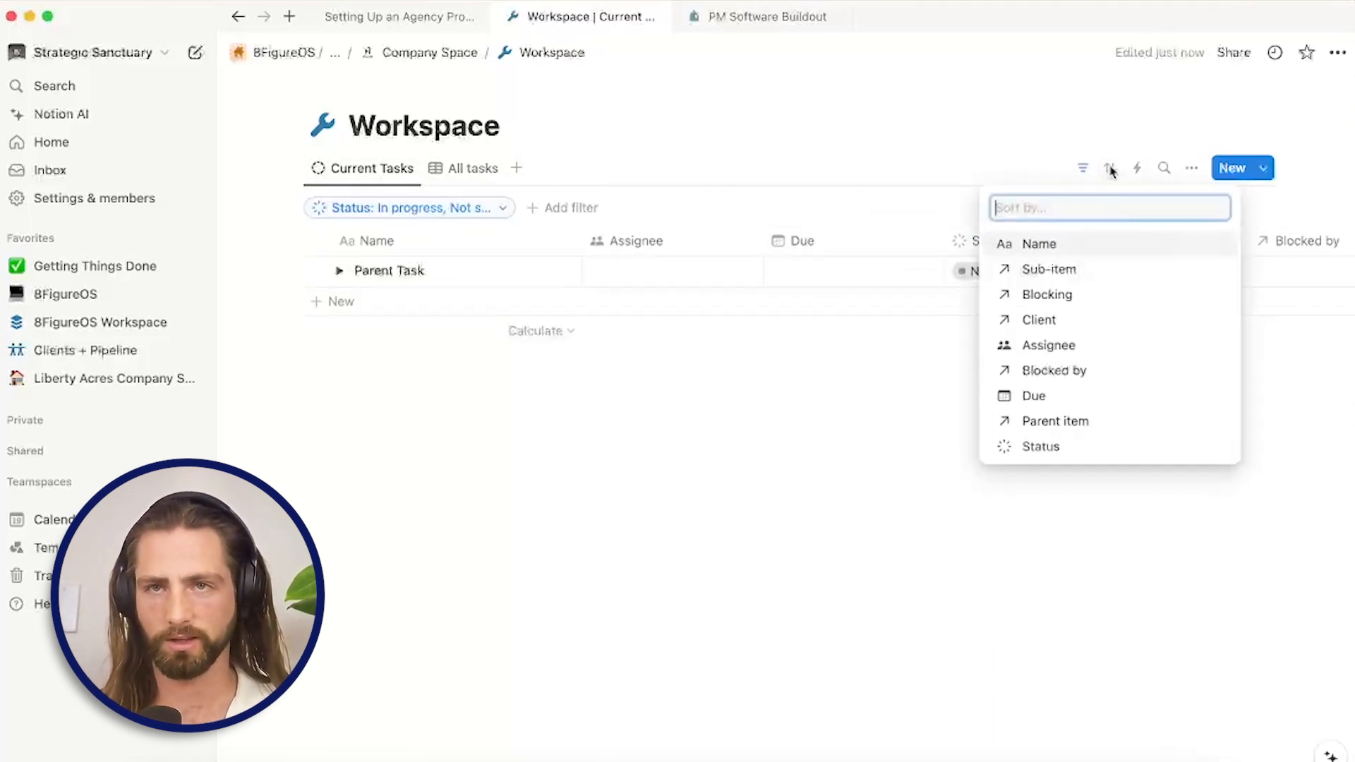
{"action": "left_click", "coordinate": [1037, 393]}
{"action": "left_click", "coordinate": [364, 249]}
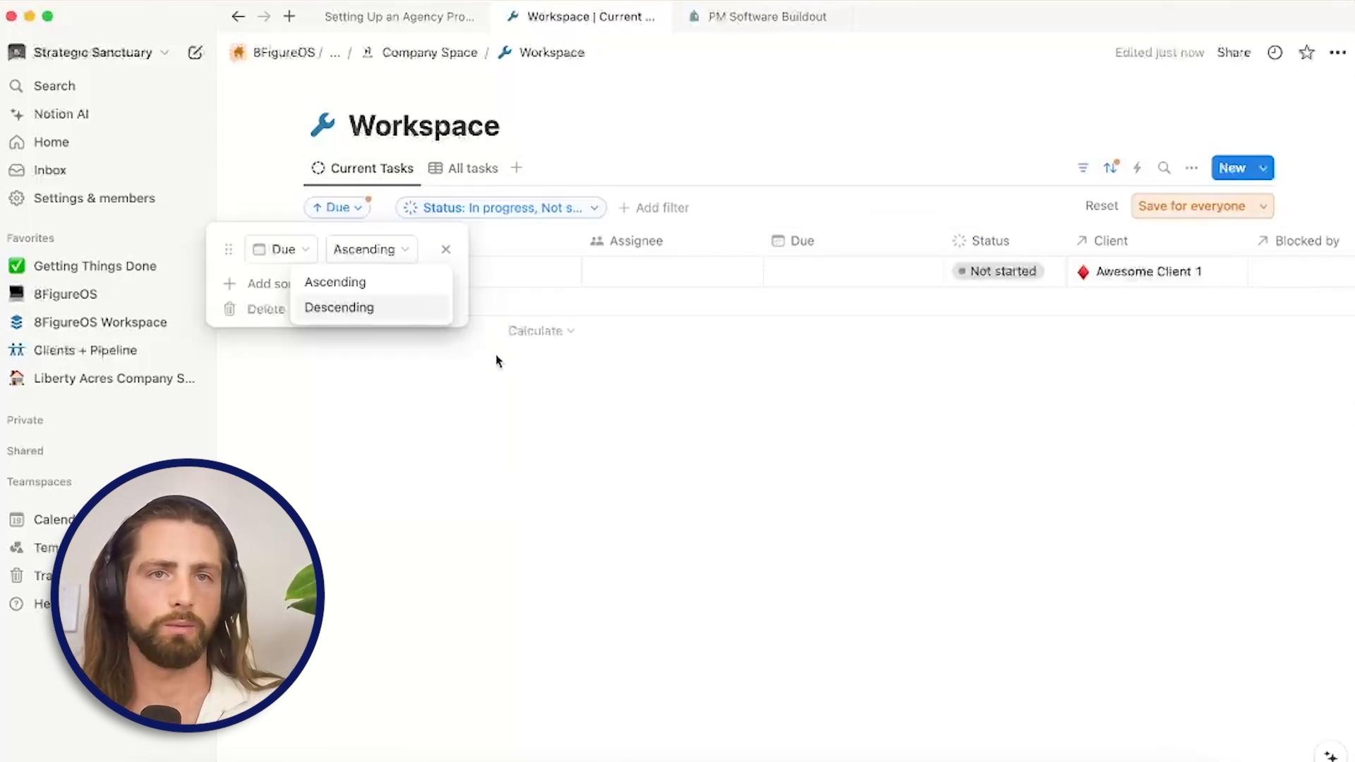
{"action": "left_click", "coordinate": [379, 283]}
{"action": "left_click", "coordinate": [1151, 206]}
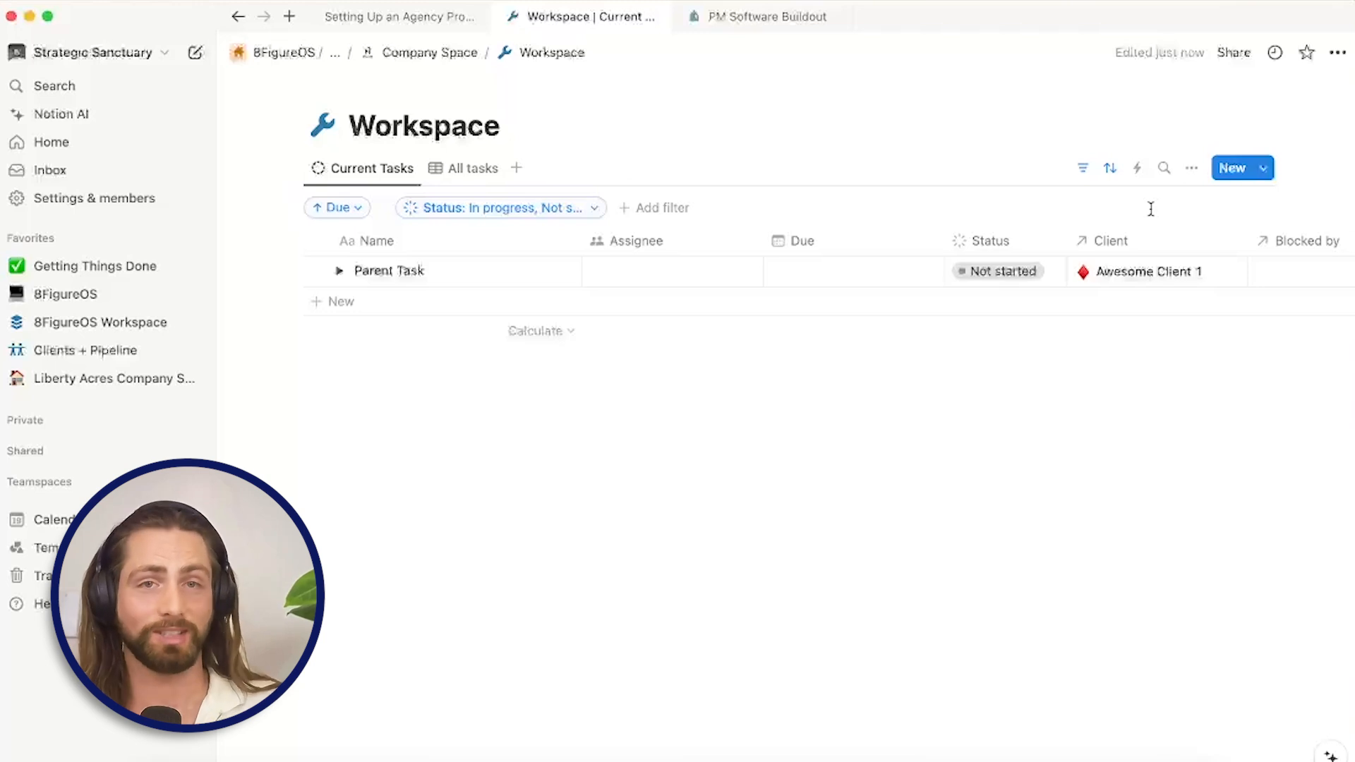
Step: Create a new table view named My Tasks in Workspace with a person icon
{"action": "left_click", "coordinate": [516, 168]}
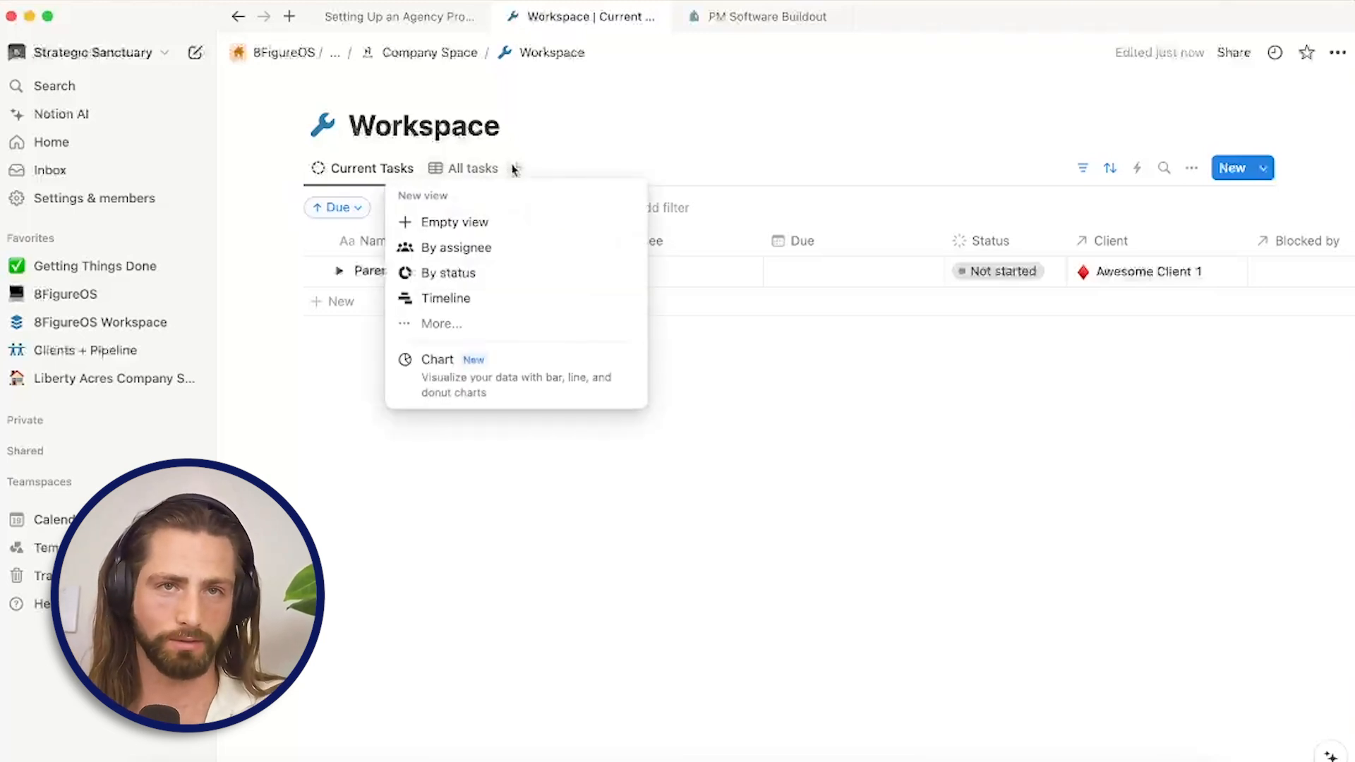
{"action": "left_click", "coordinate": [456, 223]}
{"action": "type", "text": "M"}
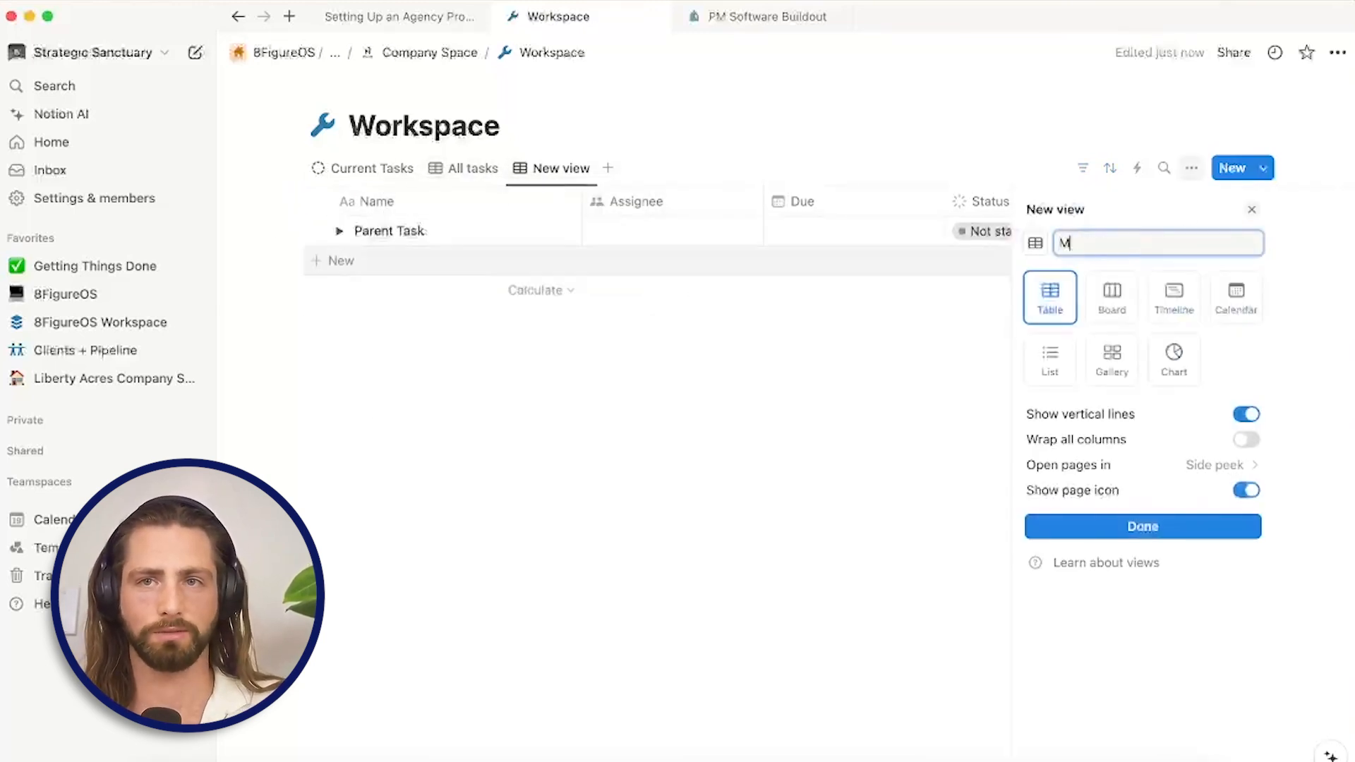
{"action": "type", "text": "y Tasks"}
{"action": "left_click", "coordinate": [1035, 243]}
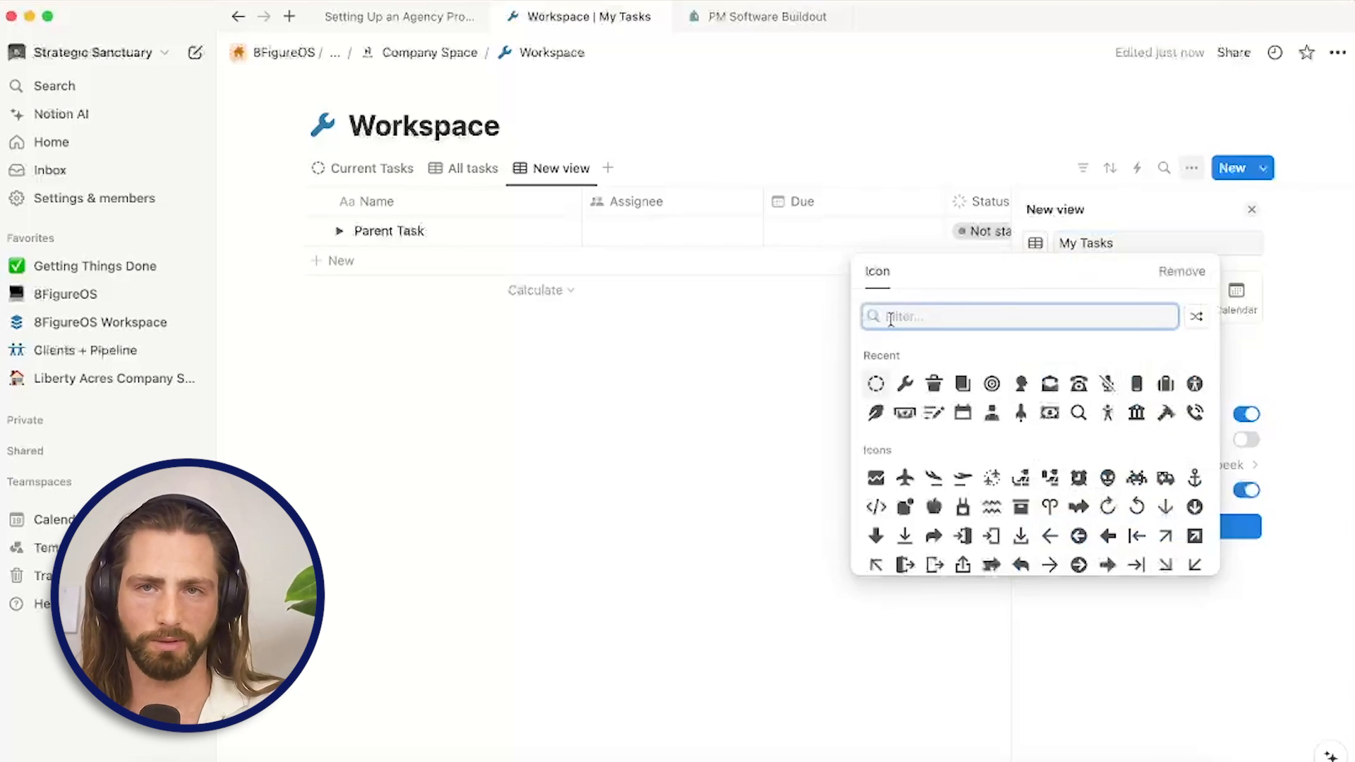
{"action": "type", "text": "person"}
{"action": "left_click", "coordinate": [1078, 359]}
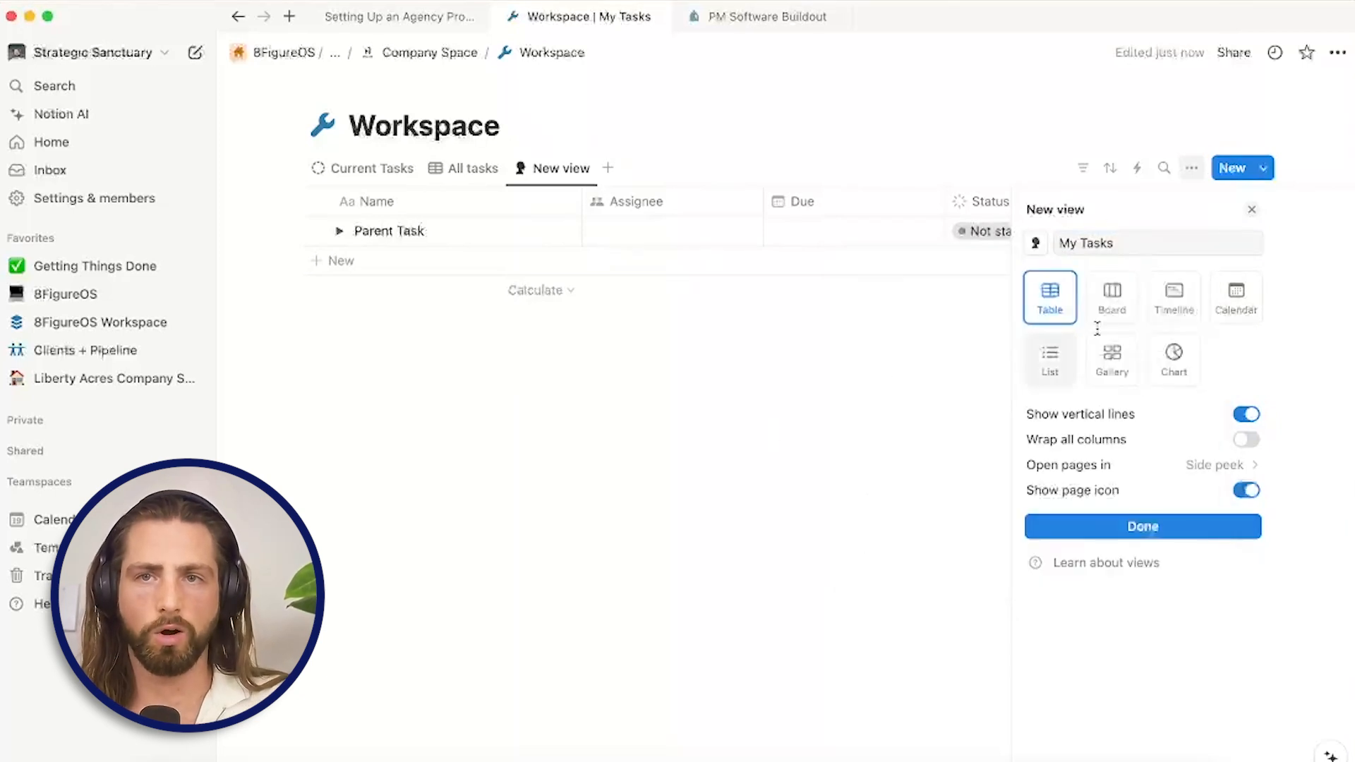
{"action": "left_click", "coordinate": [1112, 526]}
{"action": "left_click", "coordinate": [807, 493]}
Step: Filter My Tasks to Assignee Me, saved for everyone, and move the view ahead of Current Tasks
{"action": "left_click", "coordinate": [1083, 168]}
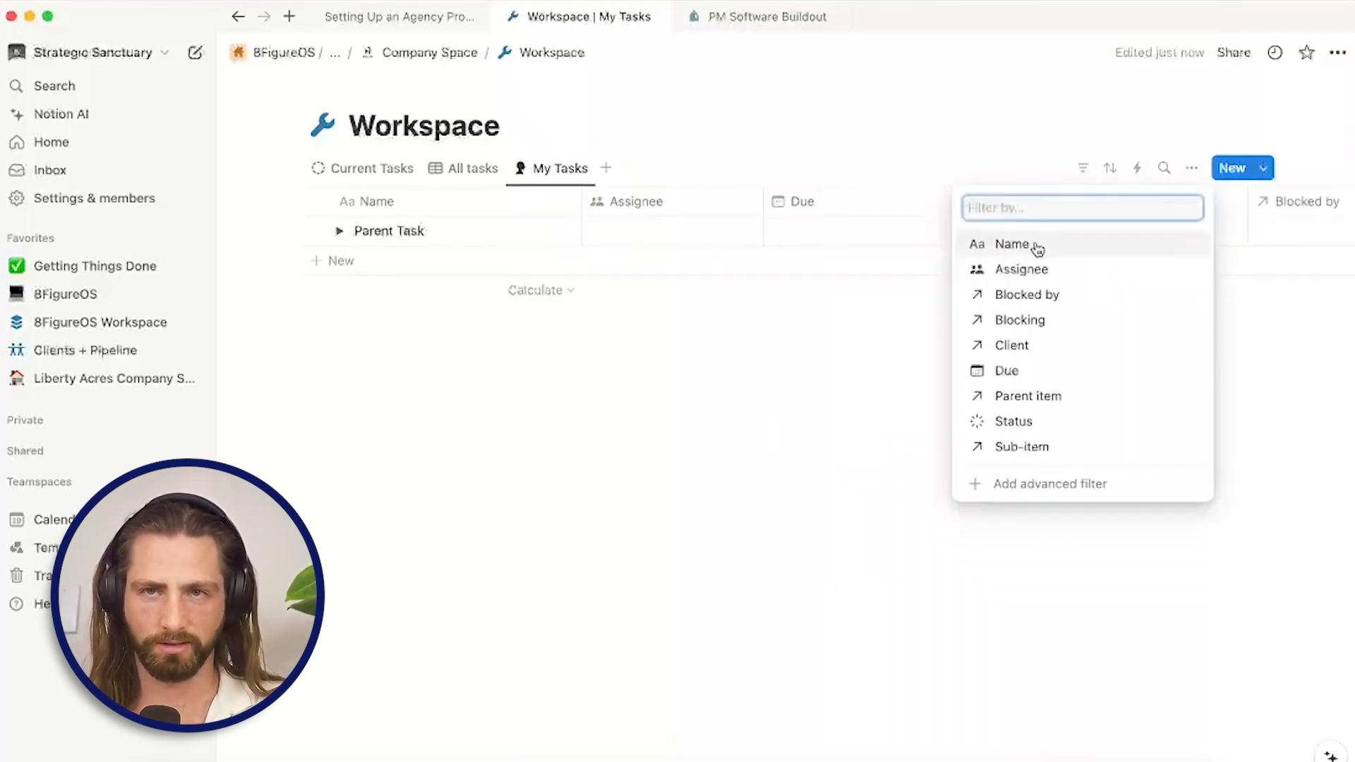
{"action": "left_click", "coordinate": [1021, 269]}
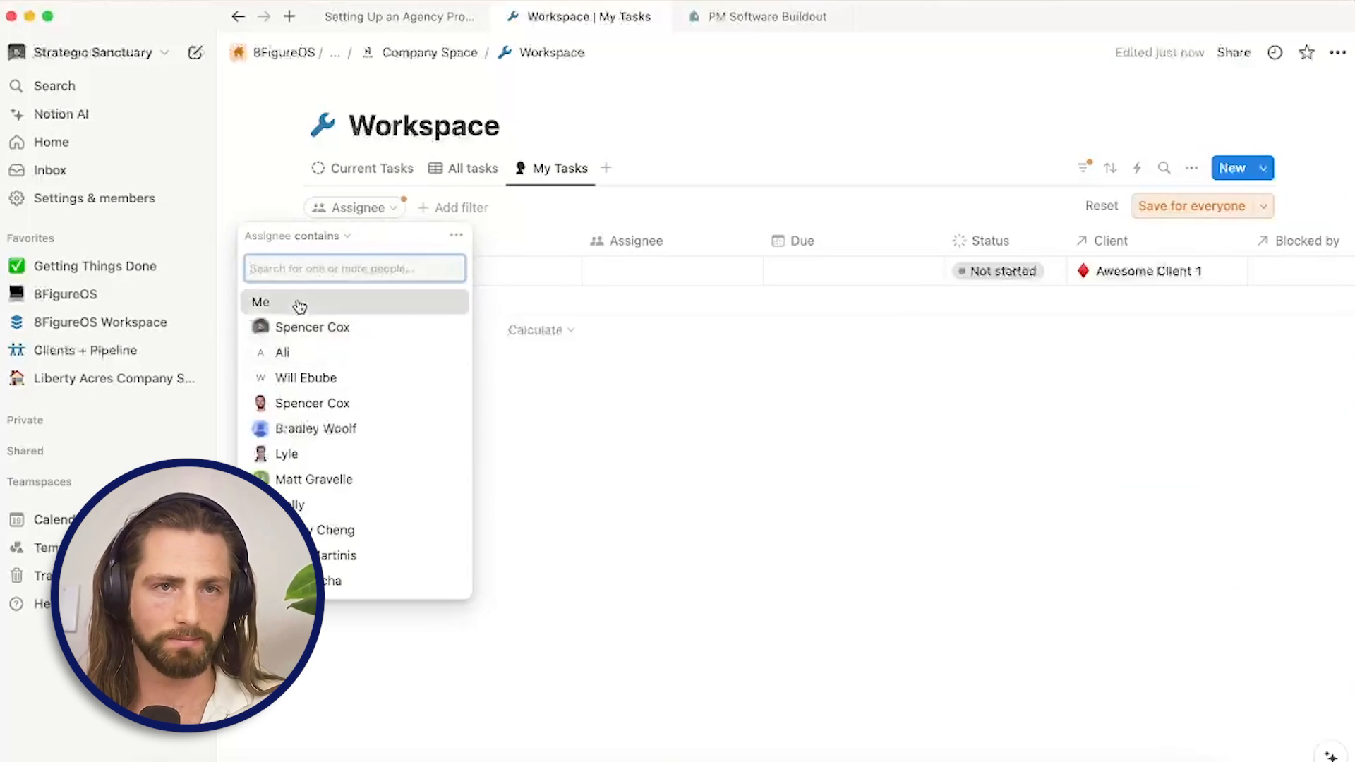
{"action": "left_click", "coordinate": [299, 306]}
{"action": "left_click", "coordinate": [856, 432]}
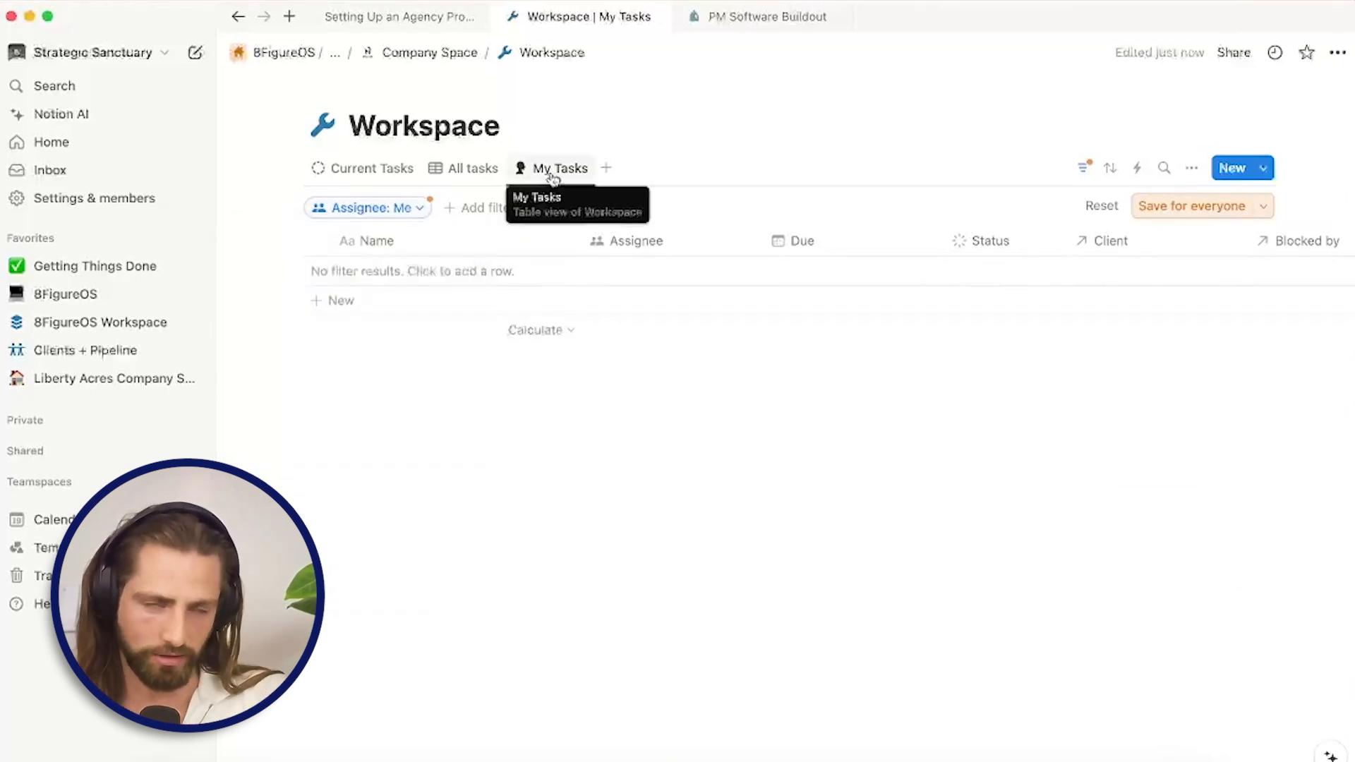
{"action": "left_click_drag", "start_coordinate": [552, 173], "coordinate": [335, 172]}
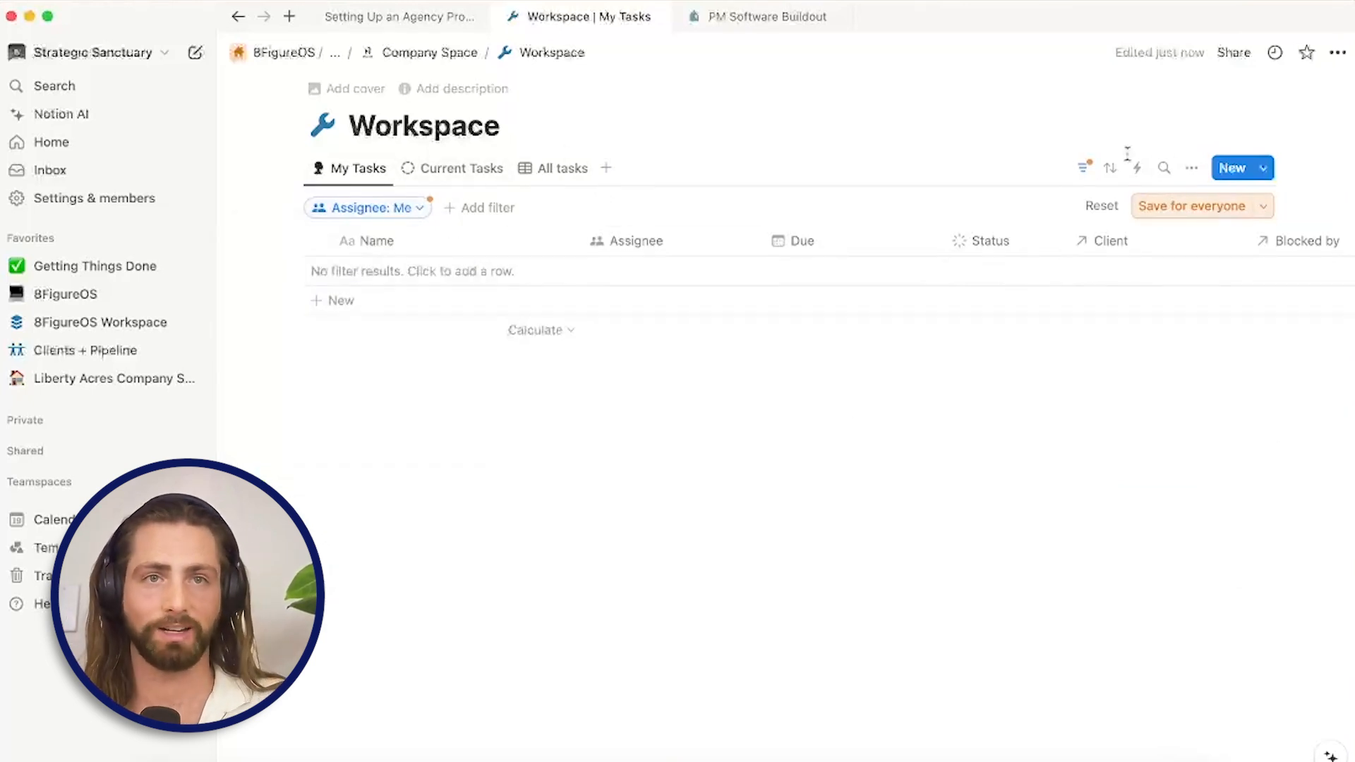
{"action": "left_click", "coordinate": [1197, 206]}
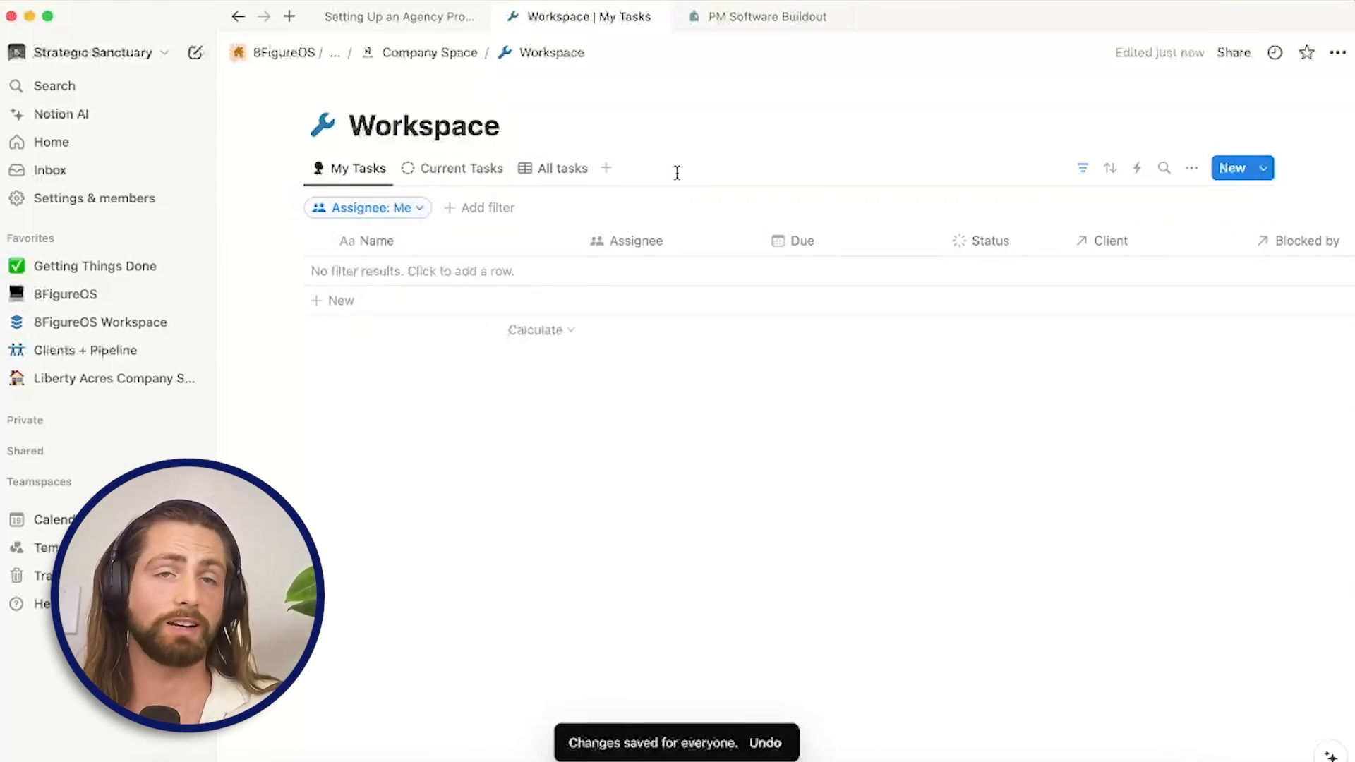
Step: Add a Status filter to My Tasks for the In progress and To-do groups and save it for everyone
{"action": "left_click", "coordinate": [489, 208]}
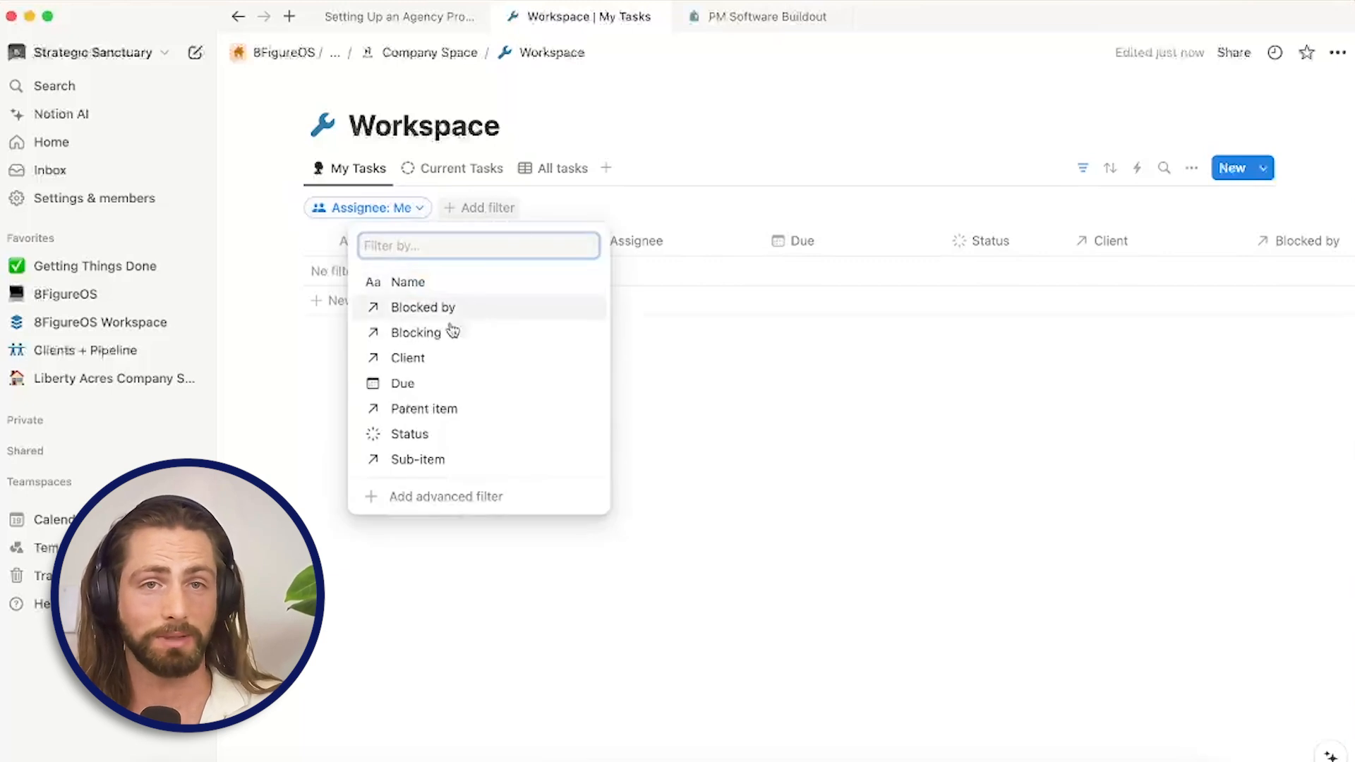
{"action": "left_click", "coordinate": [431, 435]}
{"action": "left_click", "coordinate": [382, 363]}
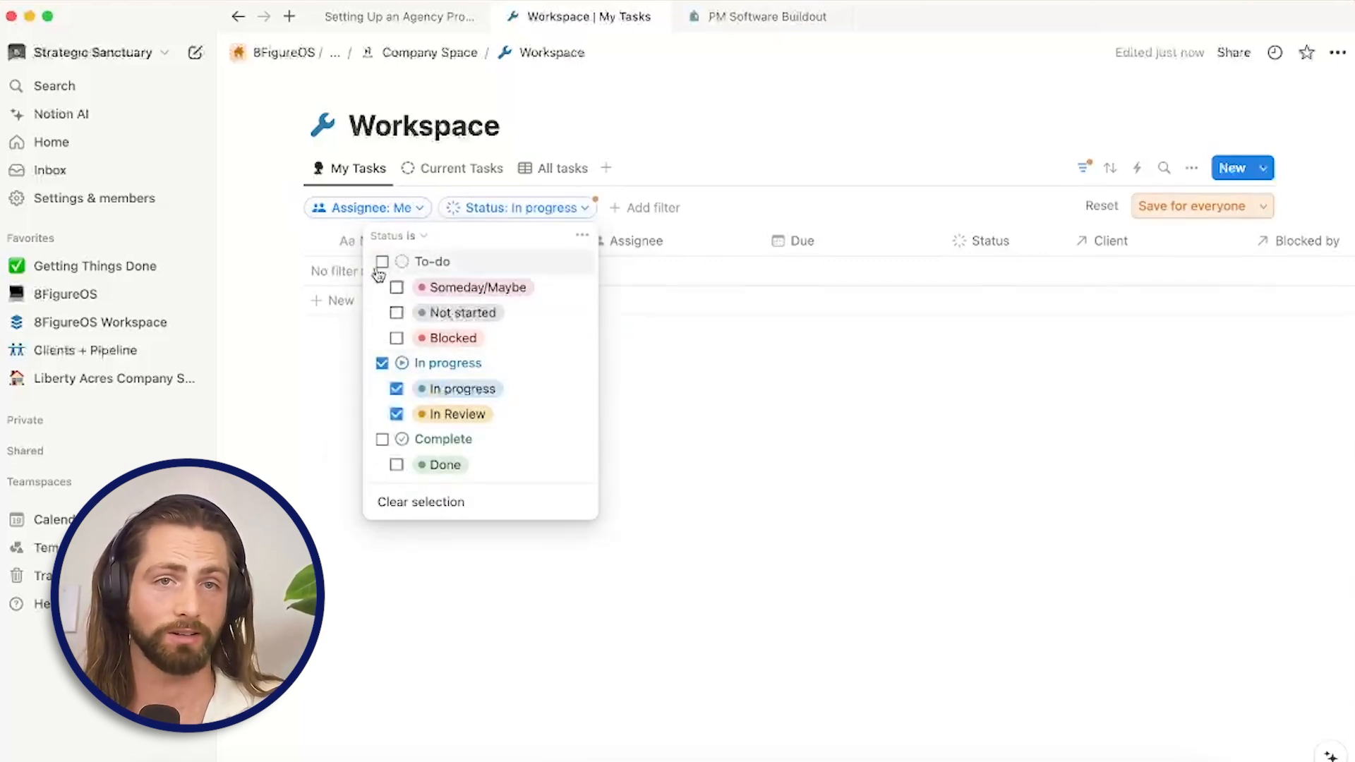
{"action": "left_click", "coordinate": [382, 262]}
{"action": "left_click", "coordinate": [1189, 205]}
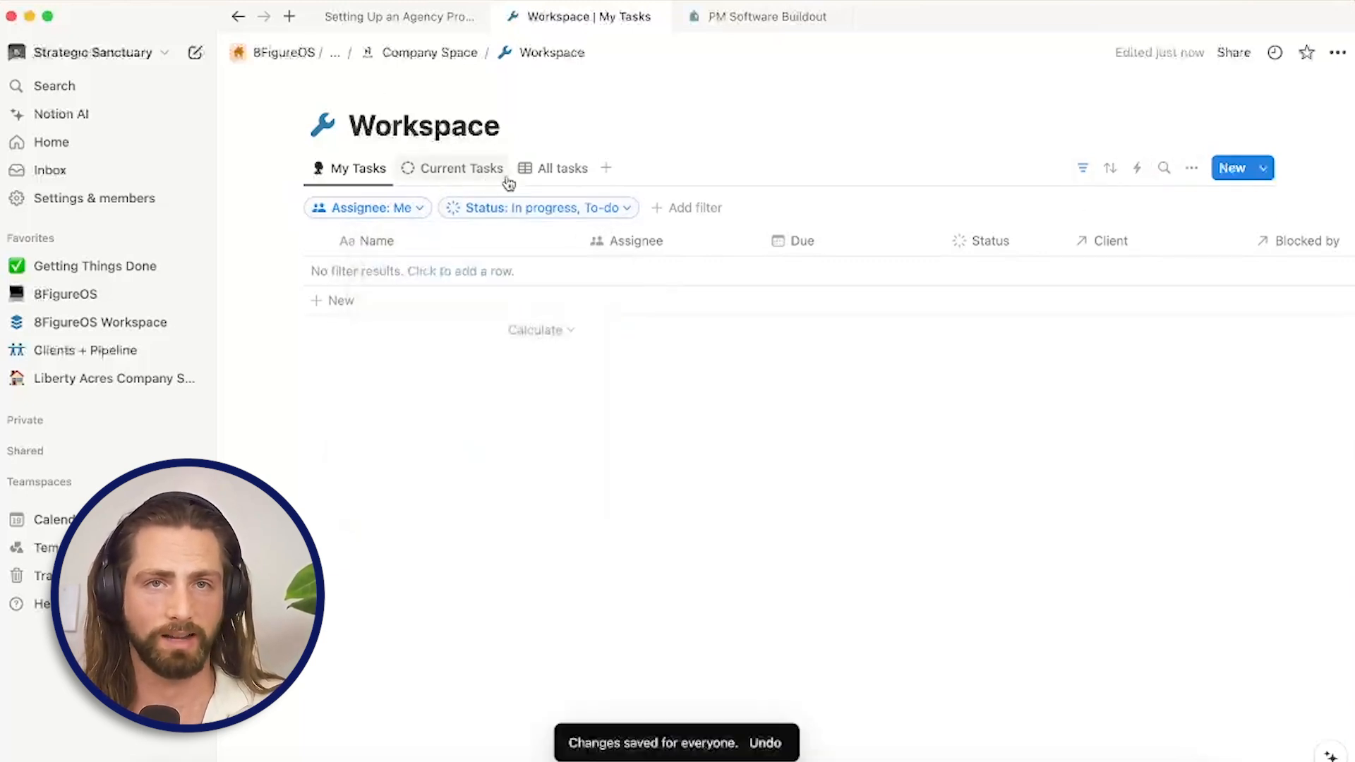
Step: Sort the My Tasks view by Due in ascending order and save the sort for everyone
{"action": "left_click", "coordinate": [1110, 168]}
{"action": "left_click", "coordinate": [1063, 374]}
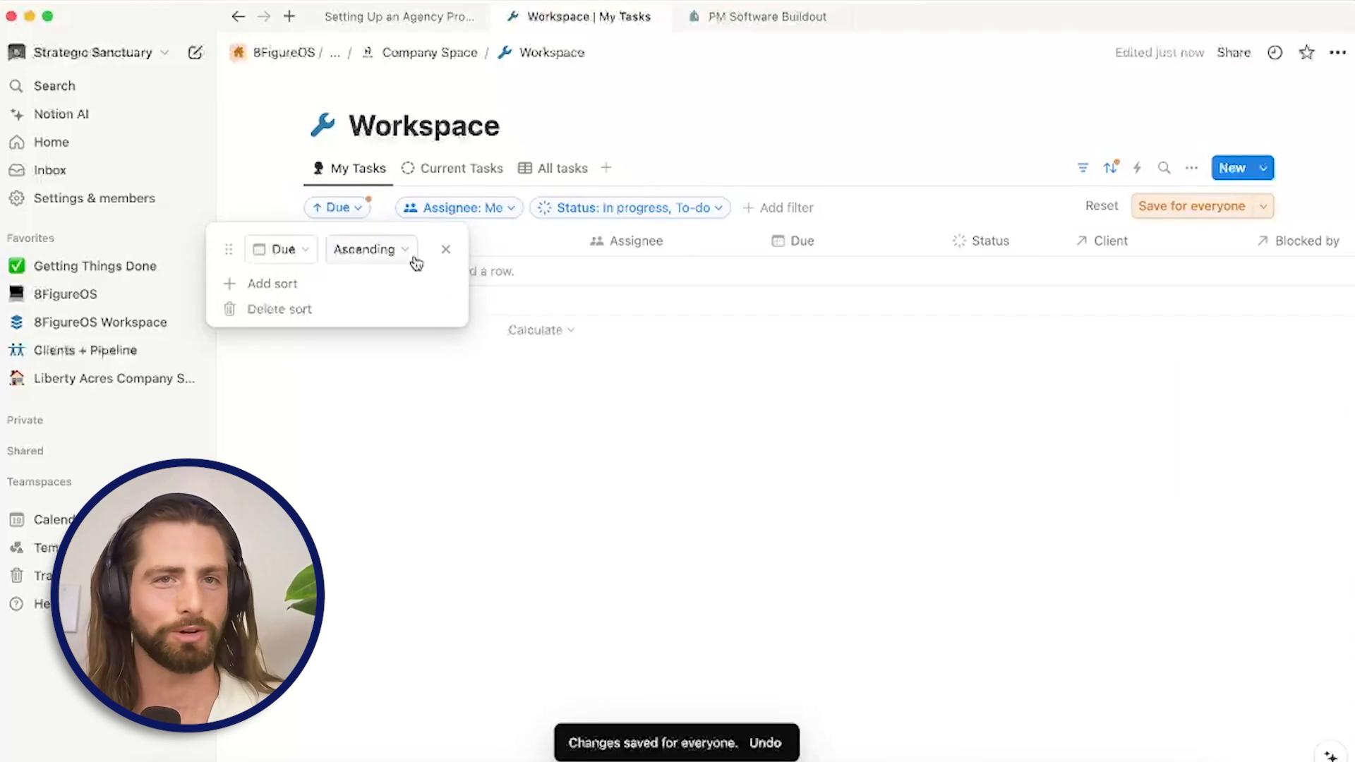
{"action": "left_click", "coordinate": [506, 323]}
{"action": "left_click", "coordinate": [1185, 208]}
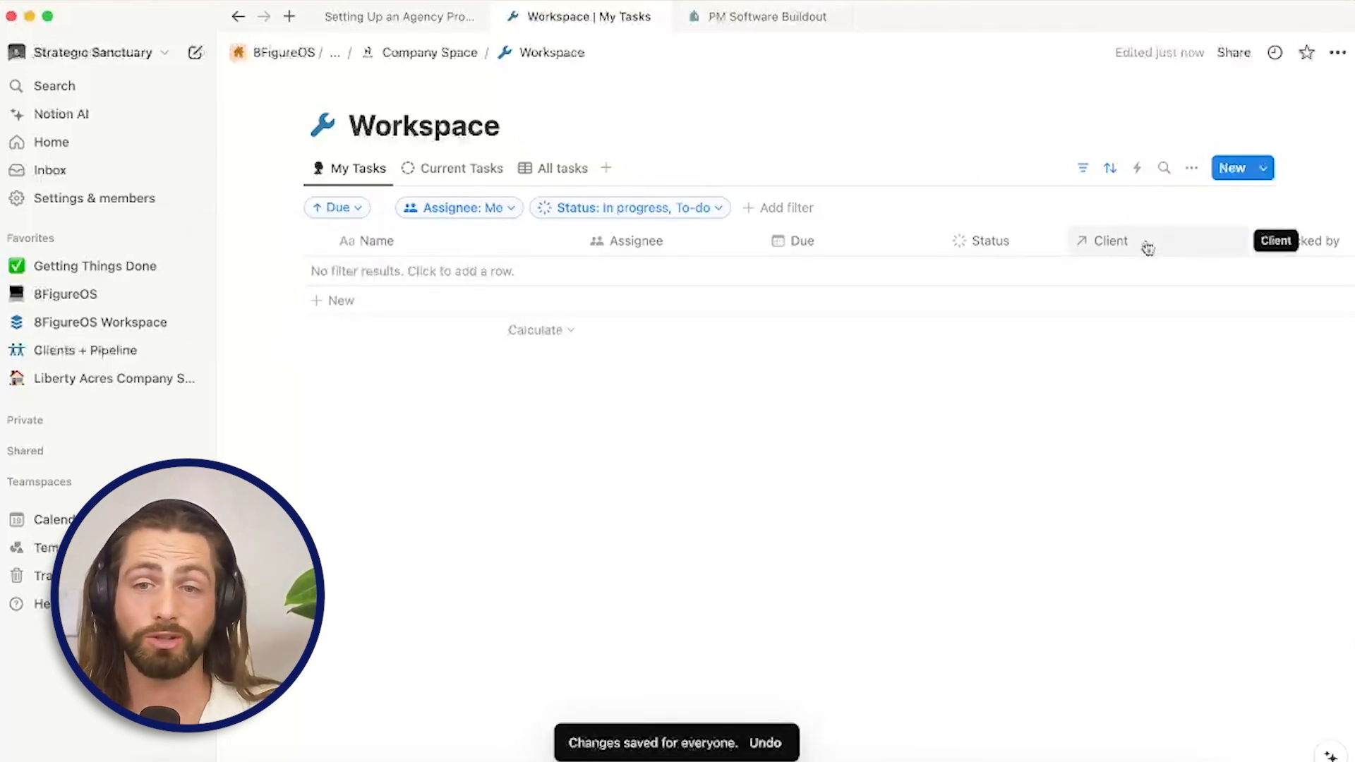
Step: Create a new table view named QA in the Workspace database with a magnifying glass icon
{"action": "left_click", "coordinate": [605, 168]}
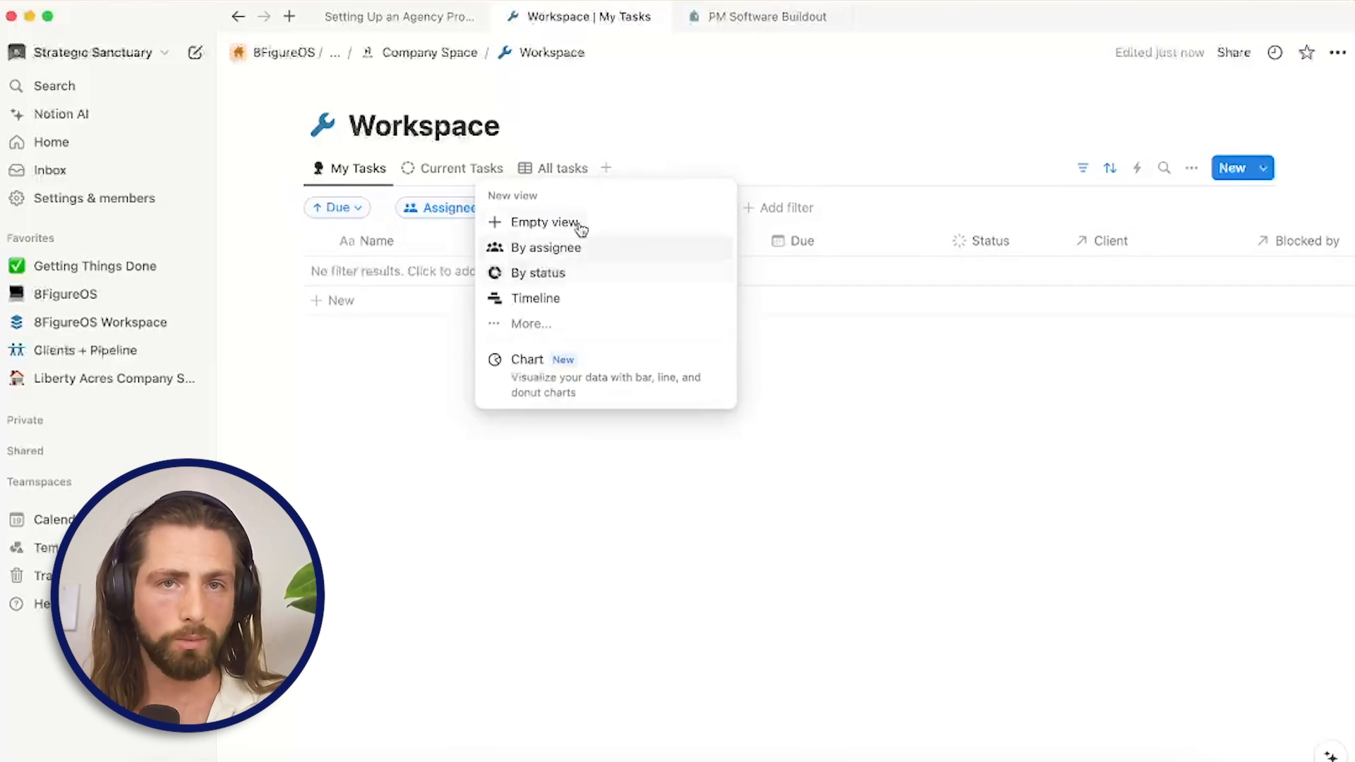
{"action": "left_click", "coordinate": [581, 224]}
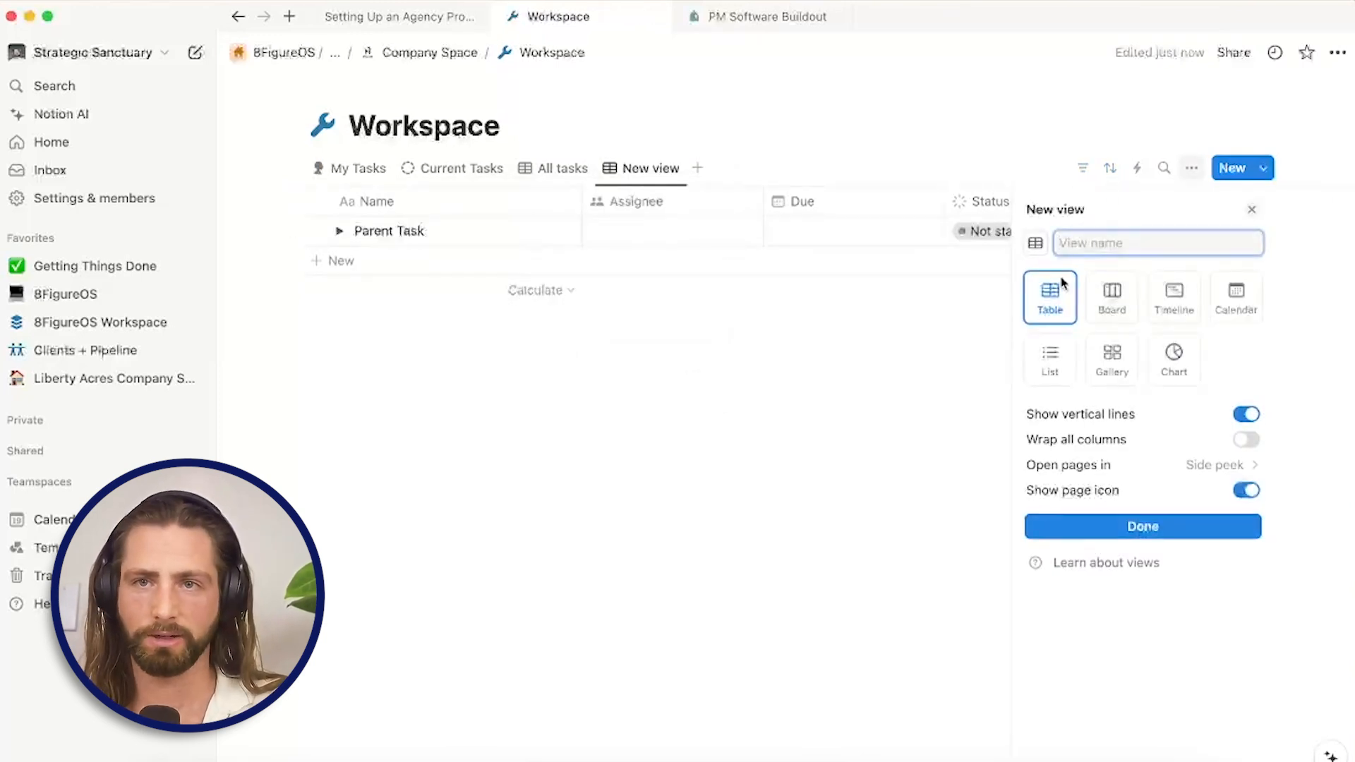
{"action": "type", "text": "QA"}
{"action": "key", "text": "Return"}
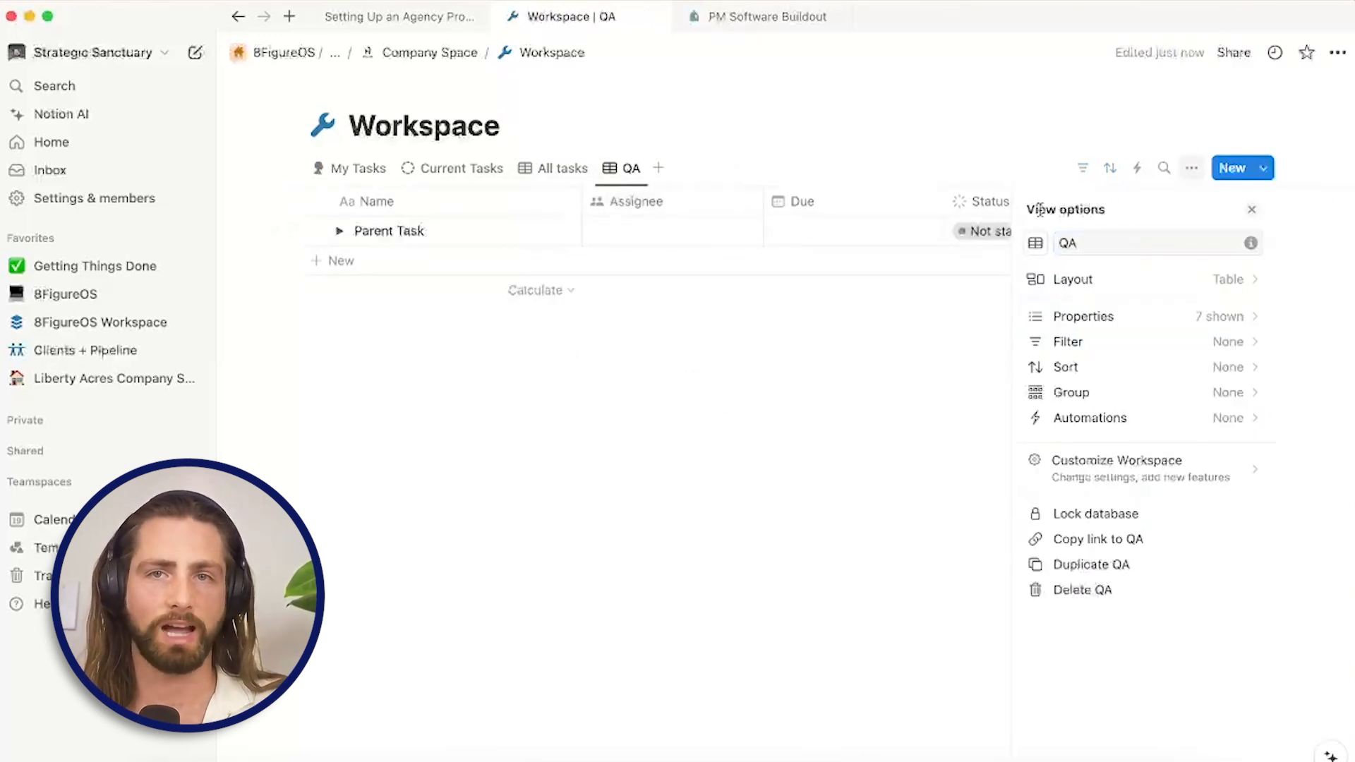
{"action": "left_click", "coordinate": [1034, 244]}
{"action": "type", "text": "magni"}
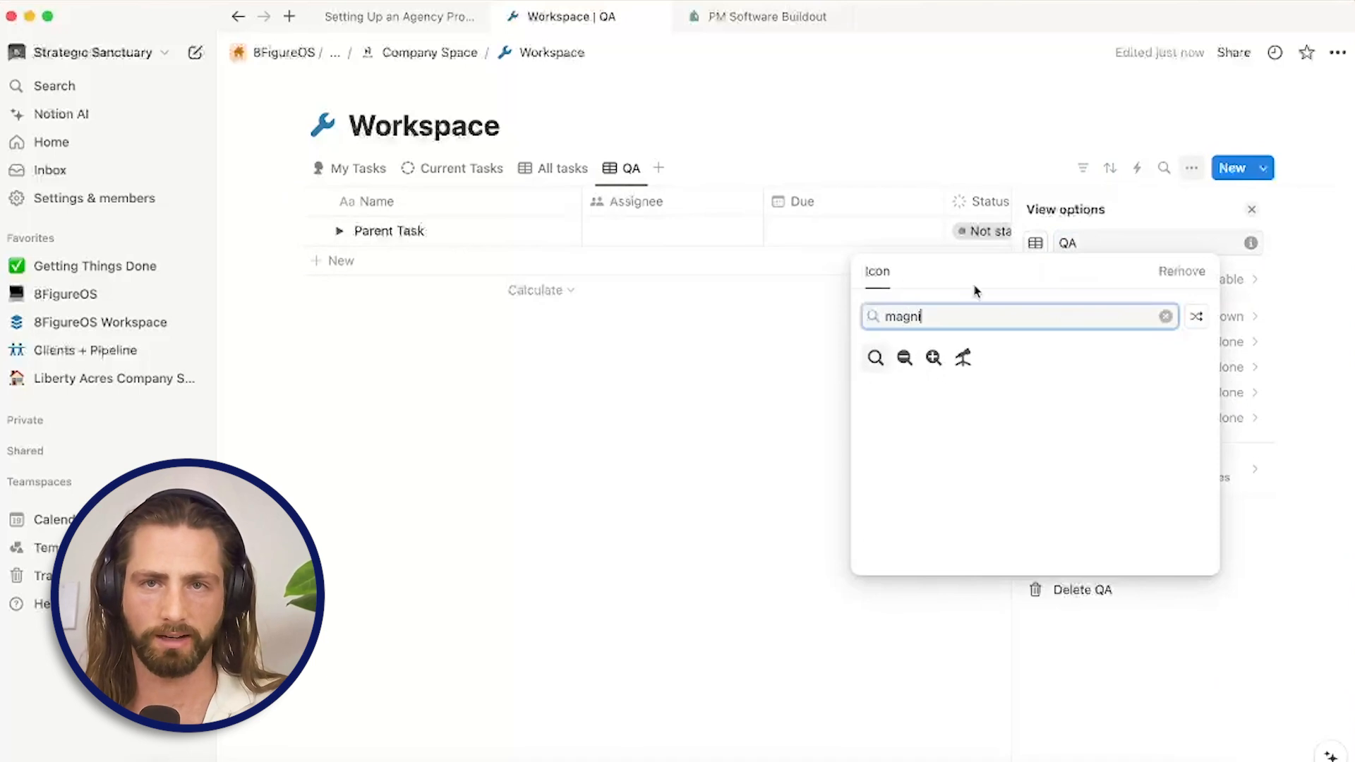
{"action": "left_click", "coordinate": [875, 358]}
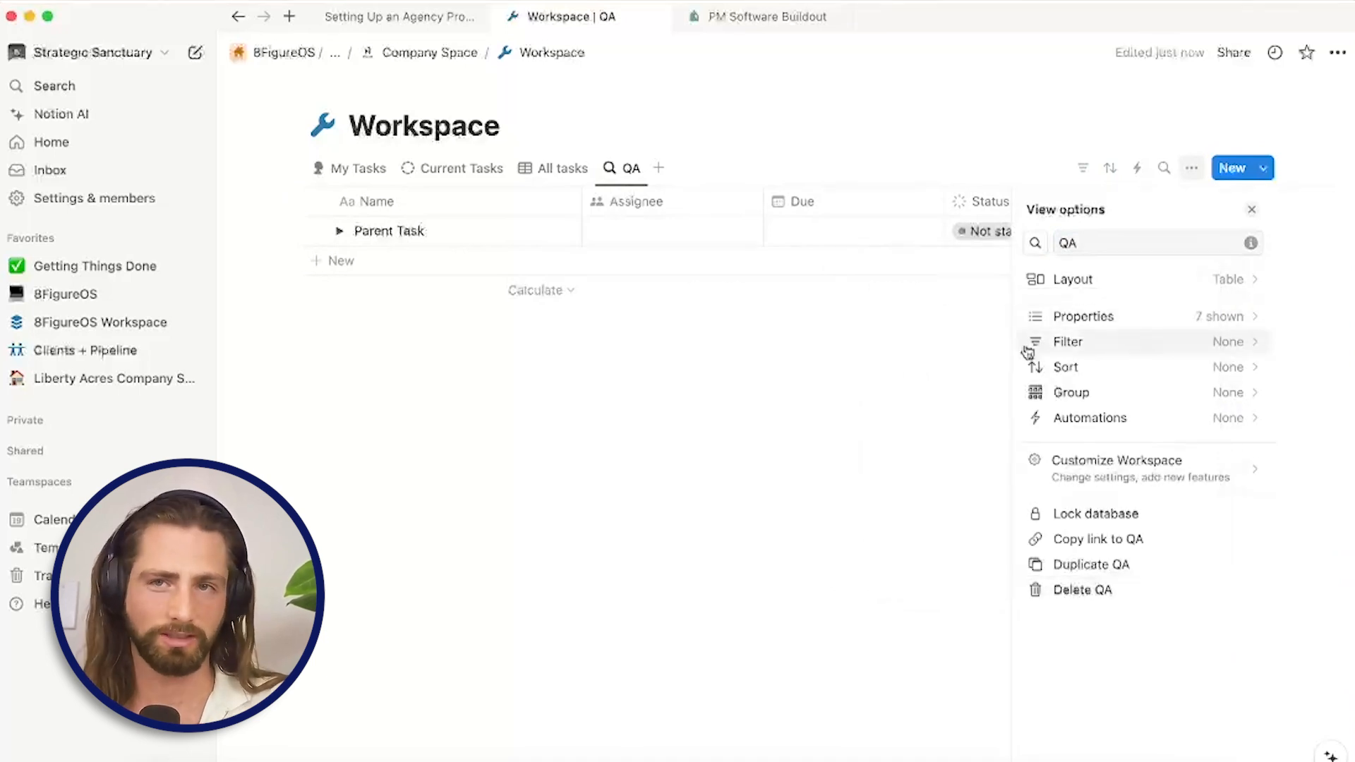
Step: Add an advanced filter to the QA view containing a filter group with the rule Assignee Is empty
{"action": "left_click", "coordinate": [1083, 168]}
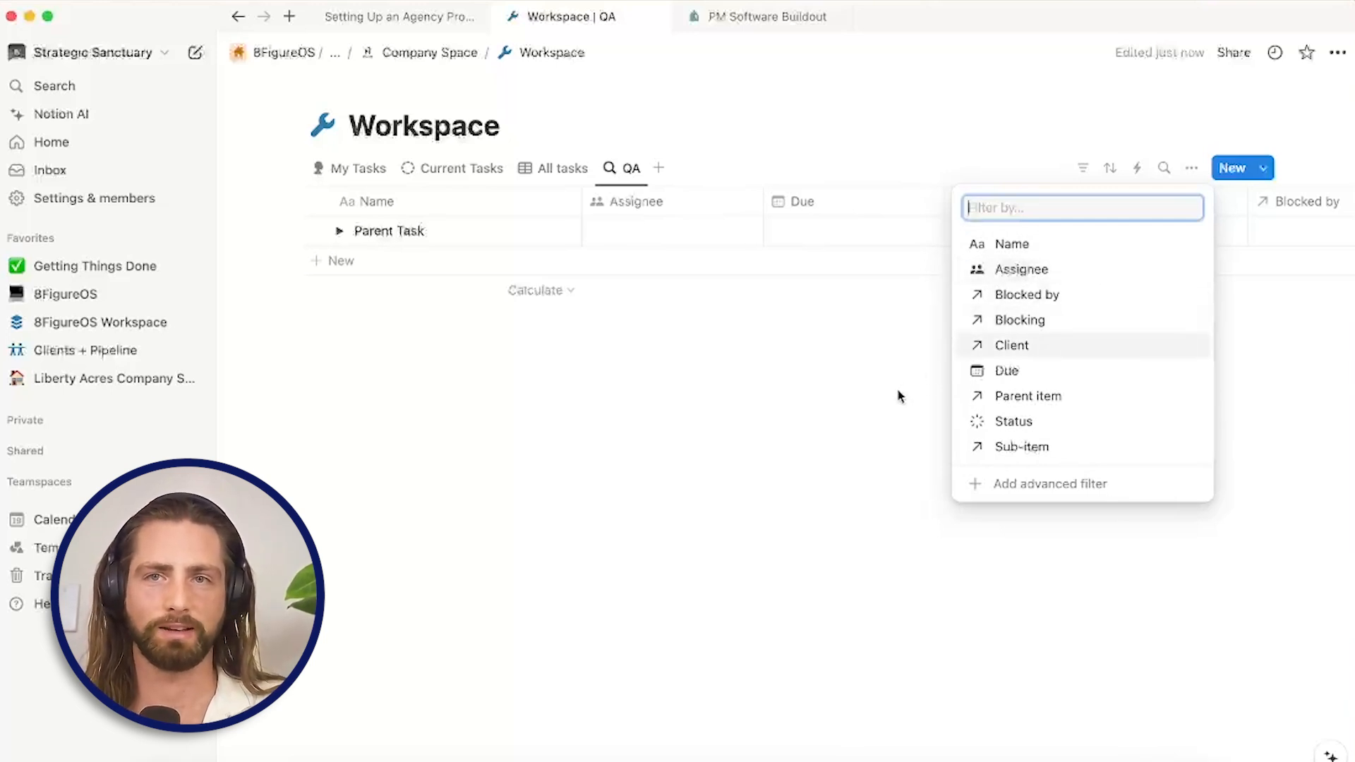
{"action": "left_click", "coordinate": [997, 482]}
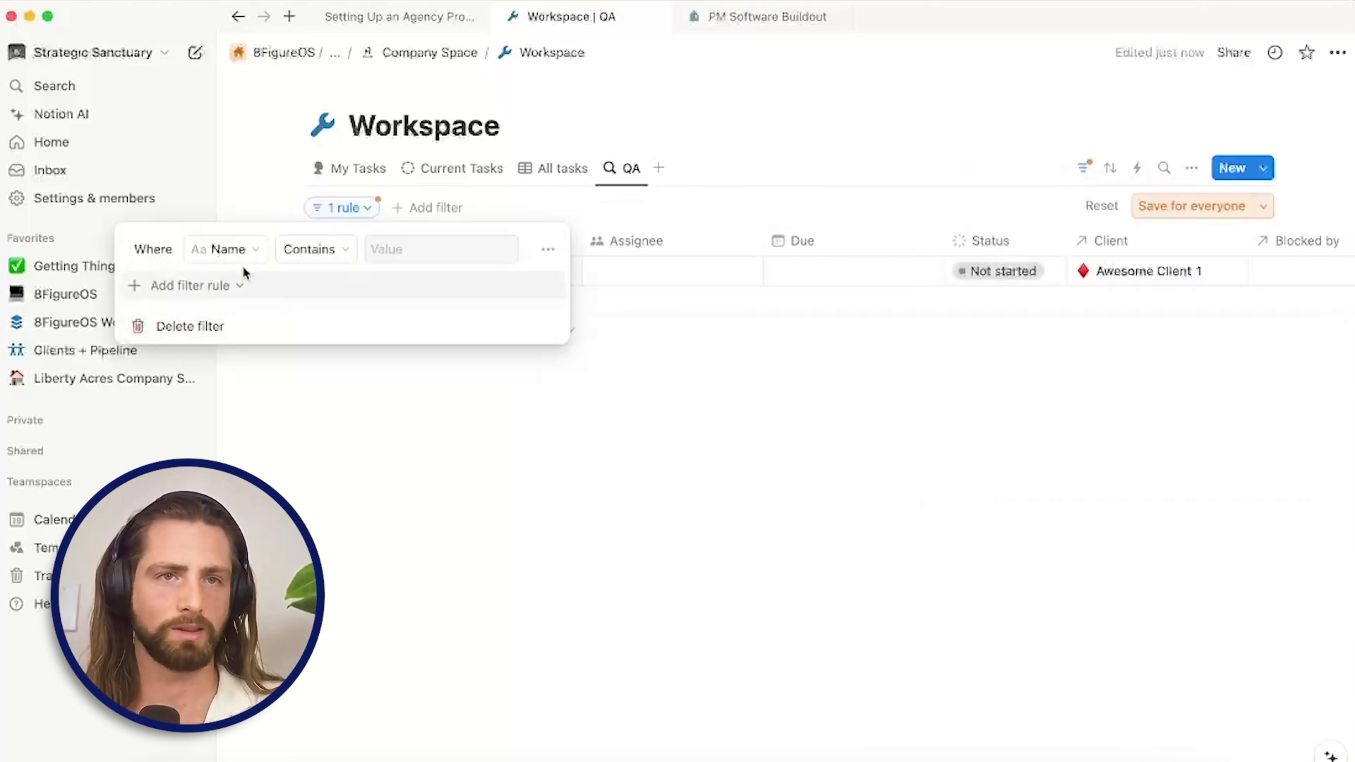
{"action": "left_click", "coordinate": [242, 258]}
{"action": "left_click", "coordinate": [242, 258]}
{"action": "left_click", "coordinate": [547, 249]}
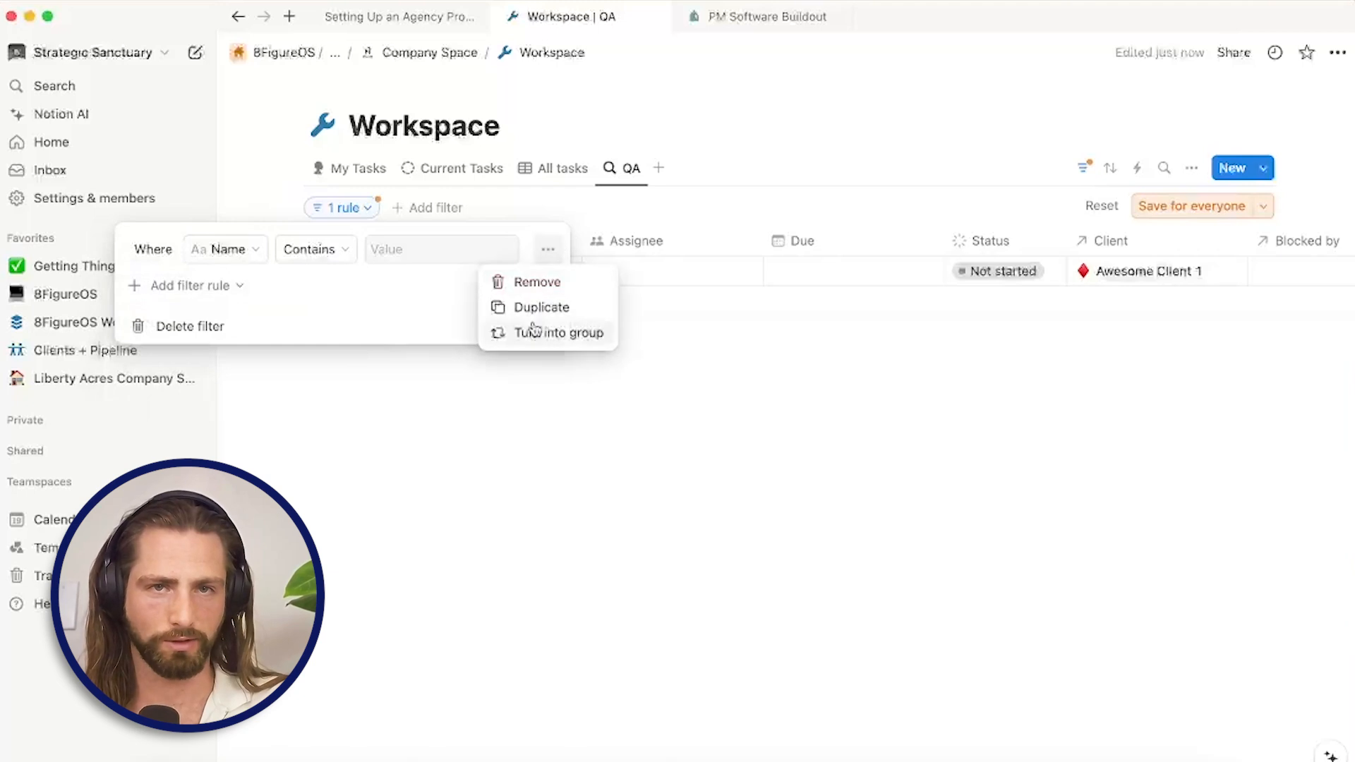
{"action": "left_click", "coordinate": [523, 329]}
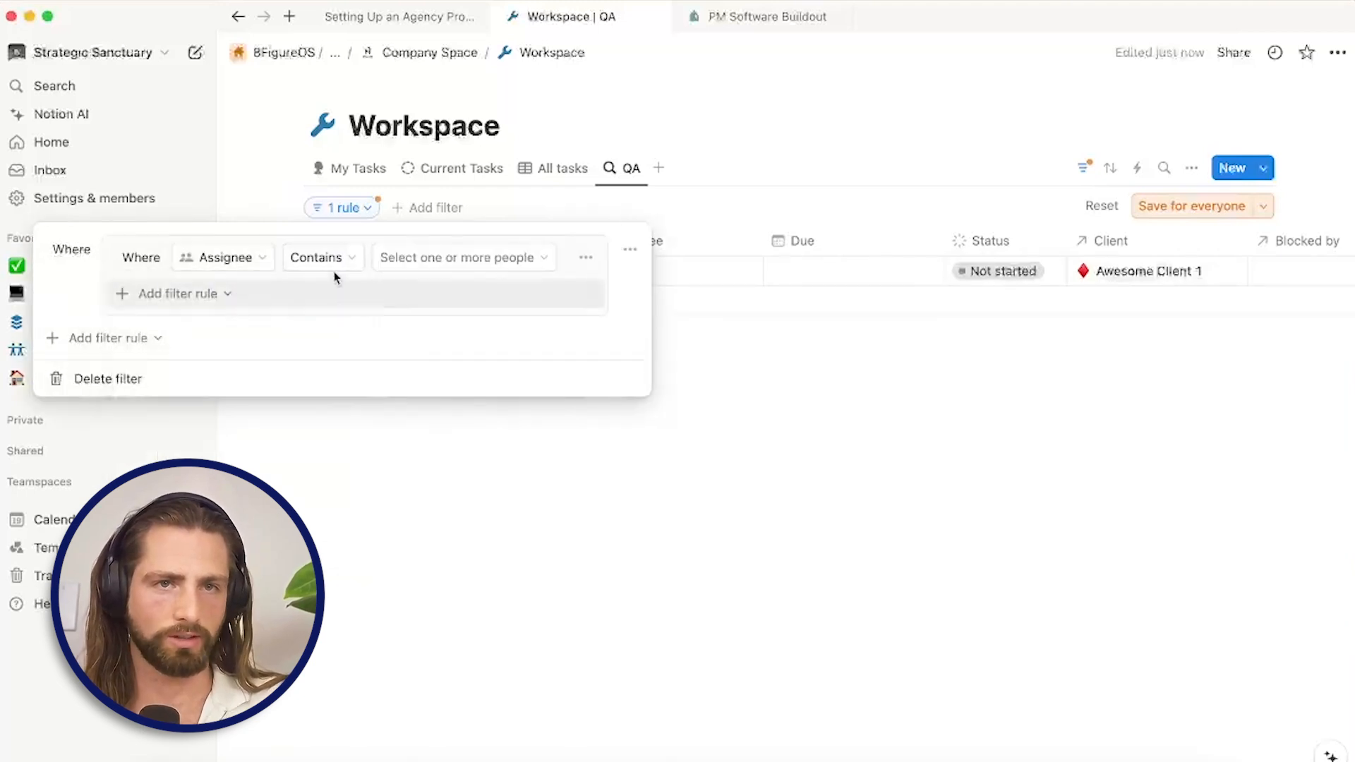
{"action": "left_click", "coordinate": [315, 255]}
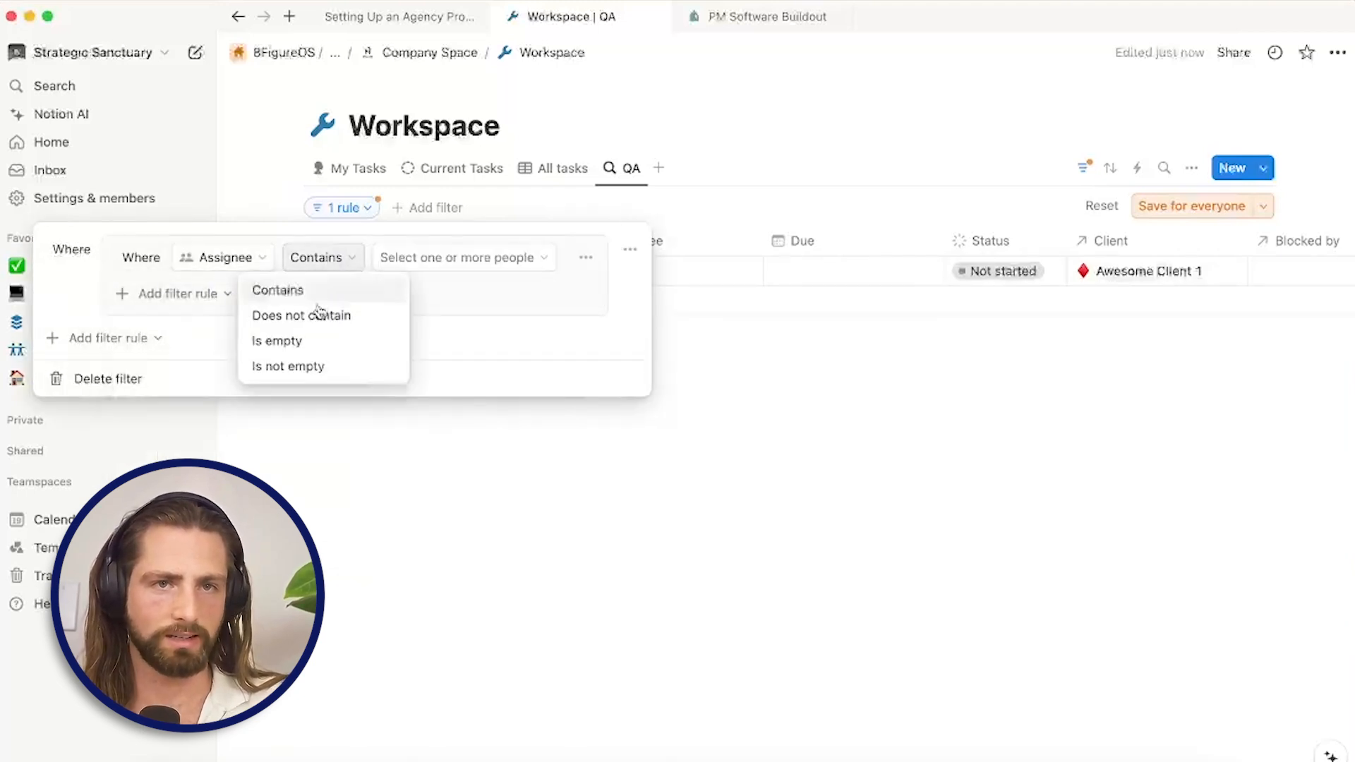
{"action": "left_click", "coordinate": [303, 340]}
Step: Add an Or rule for Due Is empty to the QA filter group, save it for everyone, and return to My Tasks
{"action": "left_click", "coordinate": [265, 292]}
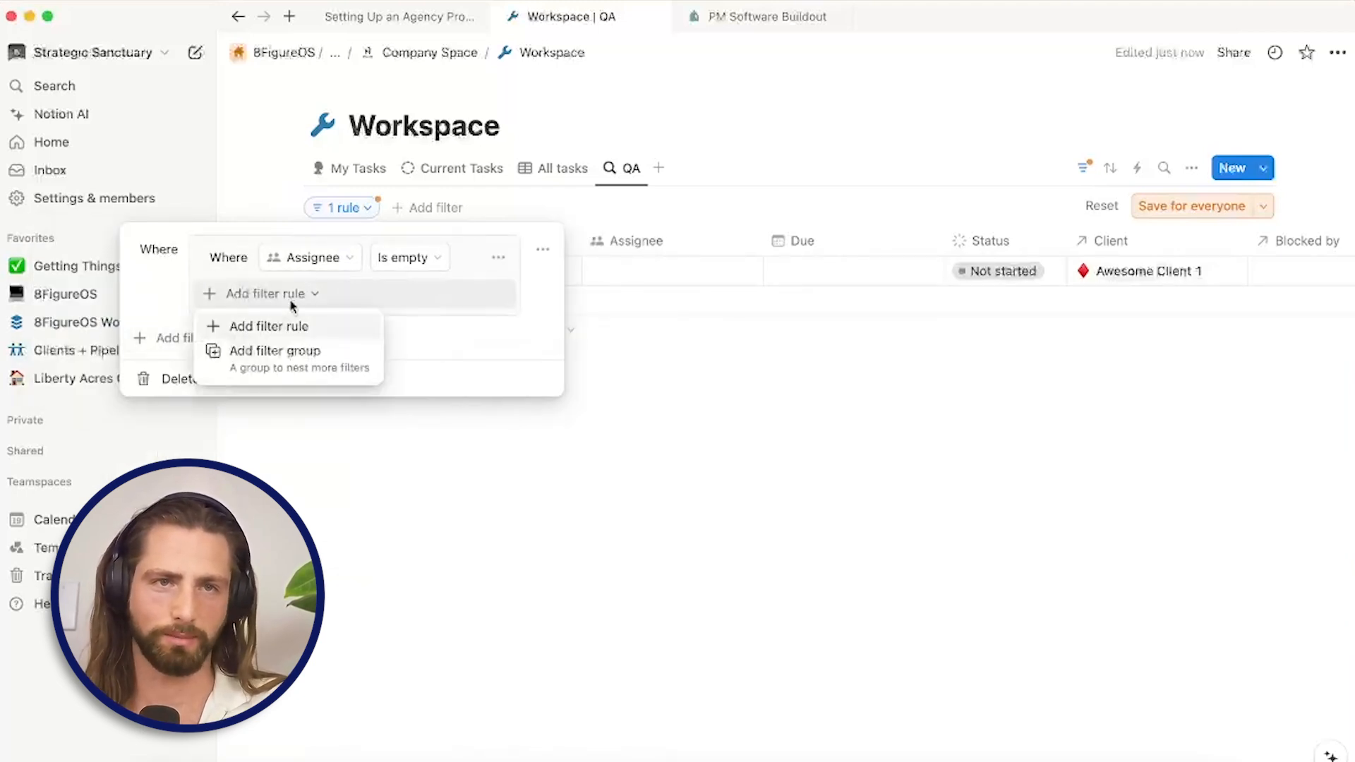
{"action": "left_click", "coordinate": [268, 324]}
{"action": "left_click", "coordinate": [311, 293]}
{"action": "left_click", "coordinate": [253, 497]}
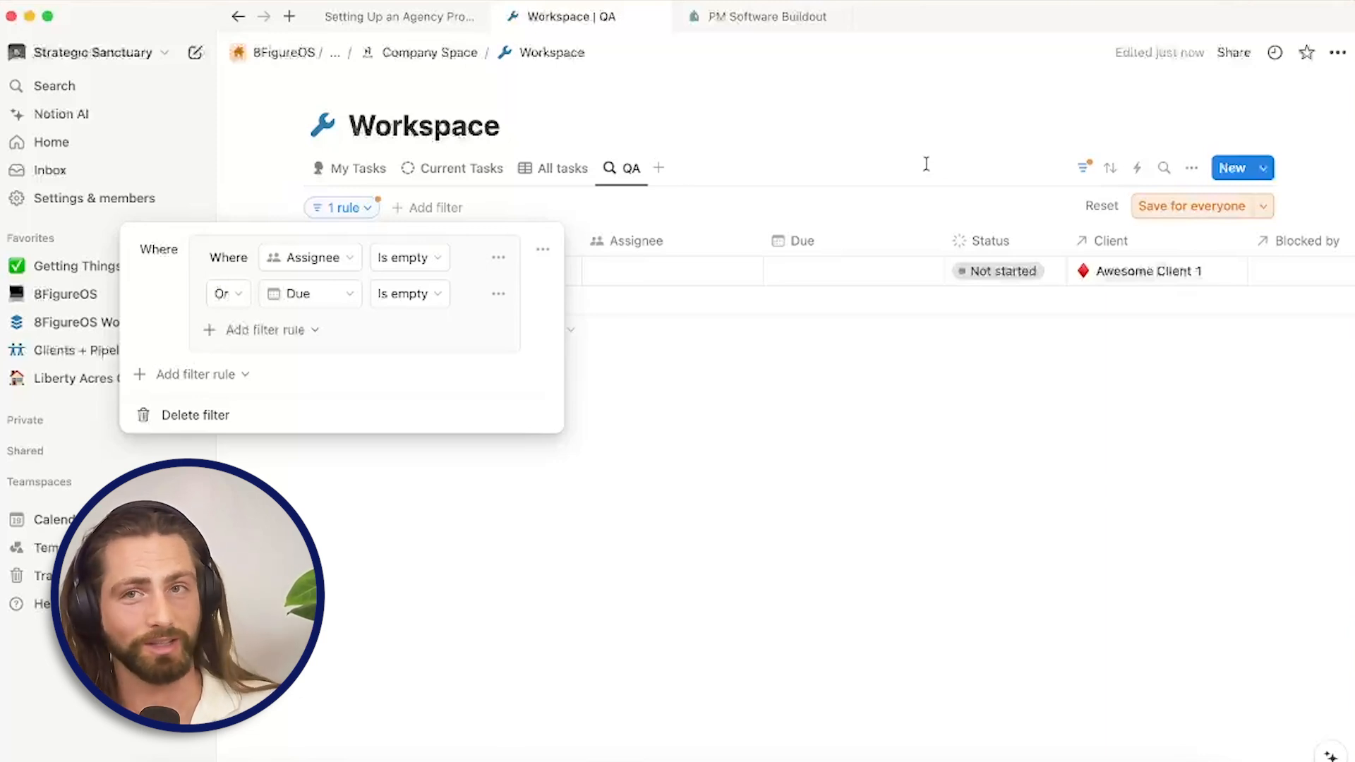
{"action": "left_click", "coordinate": [1190, 206]}
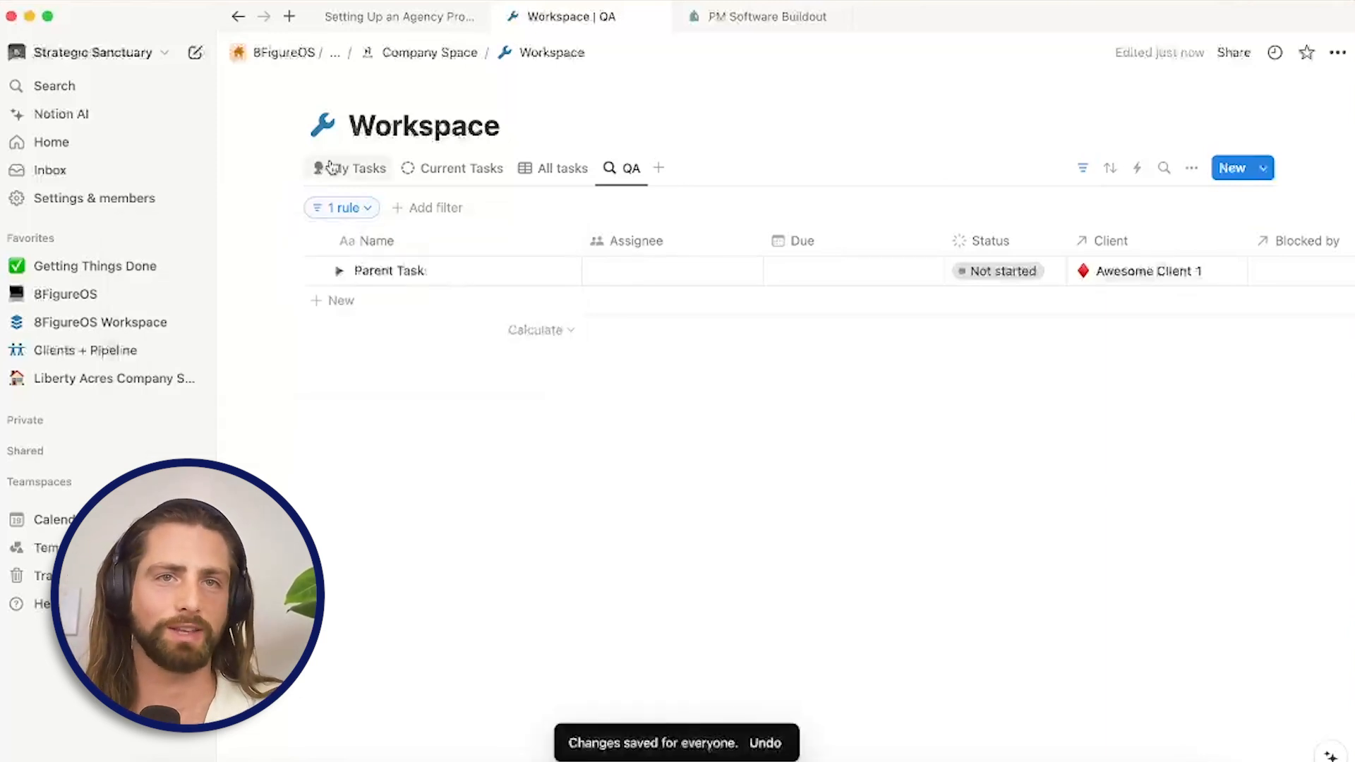
{"action": "left_click", "coordinate": [351, 168]}
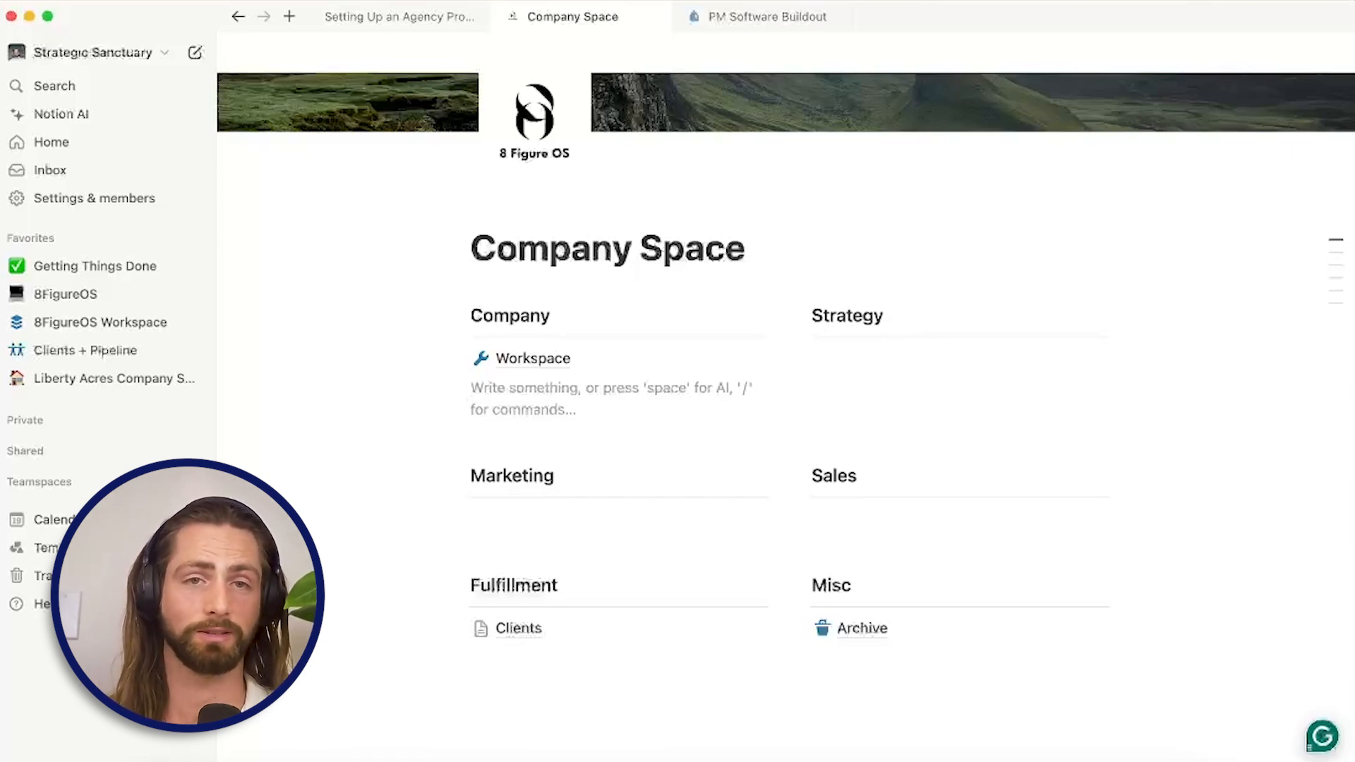
Step: Create a full-page database named SOPs under Company in the Company Space and give it a blue book icon
{"action": "type", "text": "/dat"}
{"action": "key", "text": "Down"}
{"action": "key", "text": "Return"}
{"action": "type", "text": "S"}
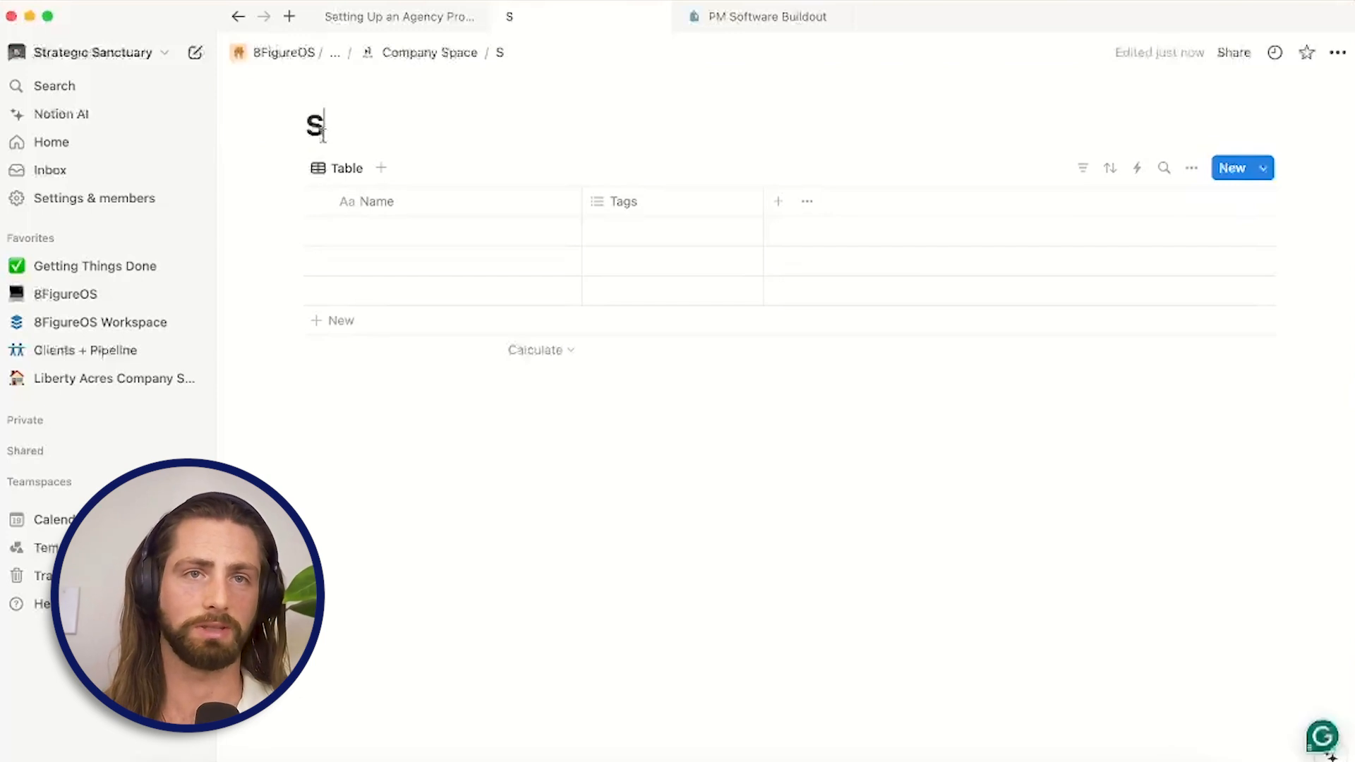
{"action": "type", "text": "OPs"}
{"action": "left_click", "coordinate": [339, 89]}
{"action": "left_click", "coordinate": [220, 163]}
{"action": "type", "text": "book"}
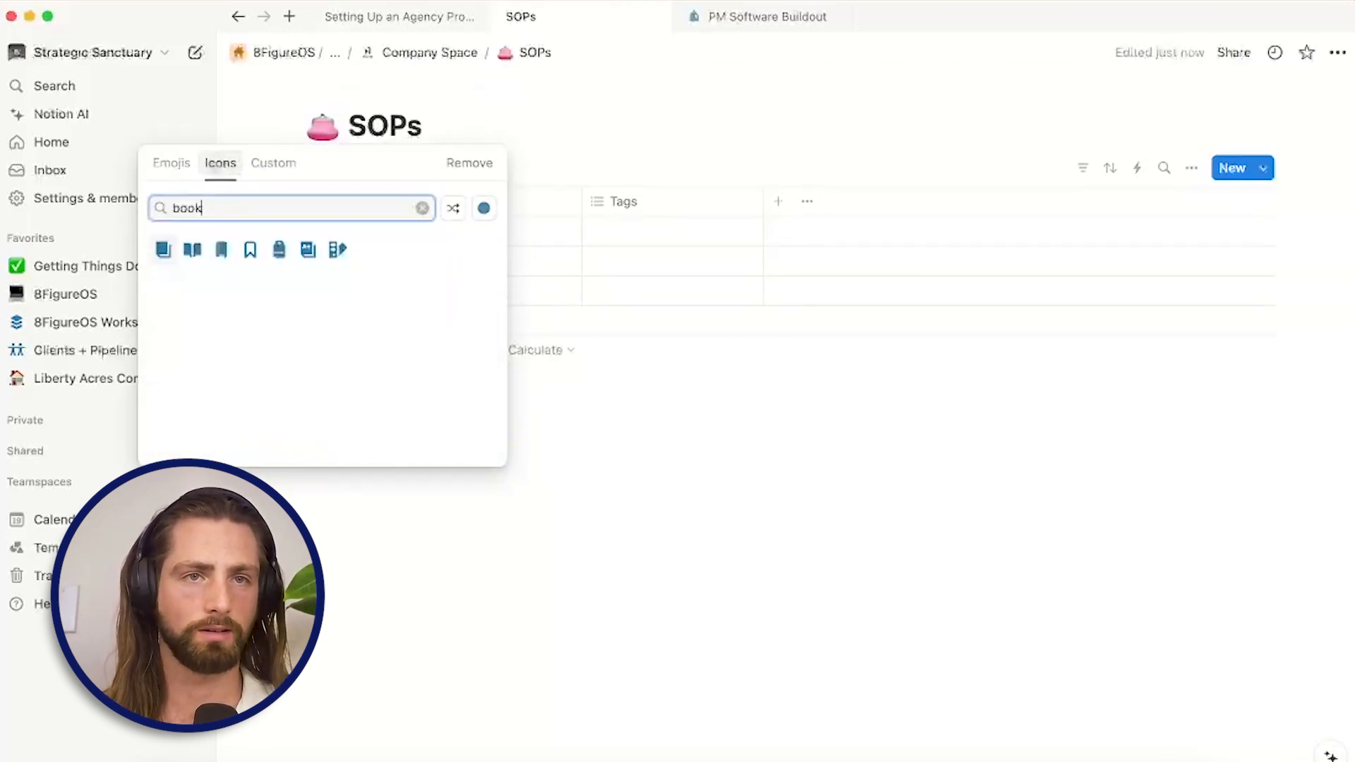
{"action": "left_click", "coordinate": [163, 262]}
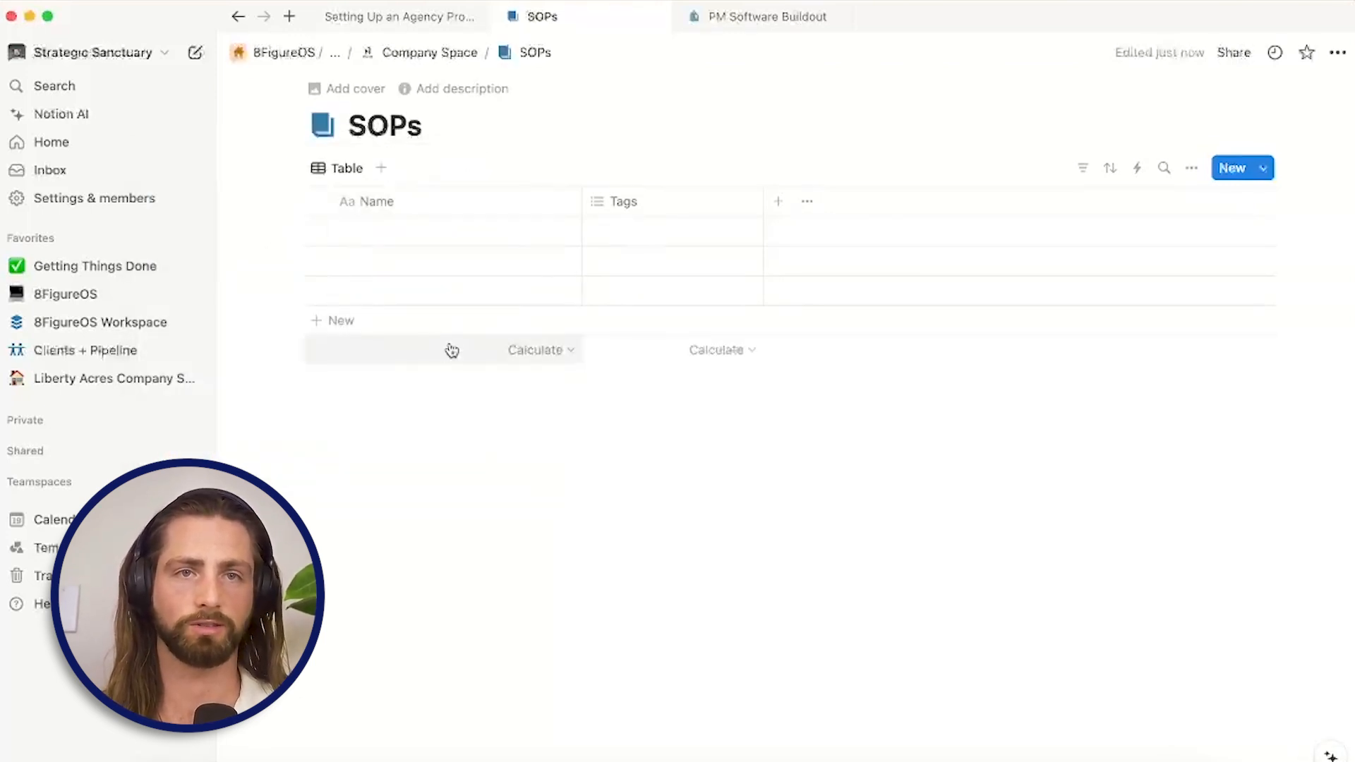
Step: Delete two of the empty rows from the SOPs table
{"action": "left_click", "coordinate": [317, 261]}
{"action": "key", "text": "BackSpace"}
{"action": "left_click", "coordinate": [316, 260]}
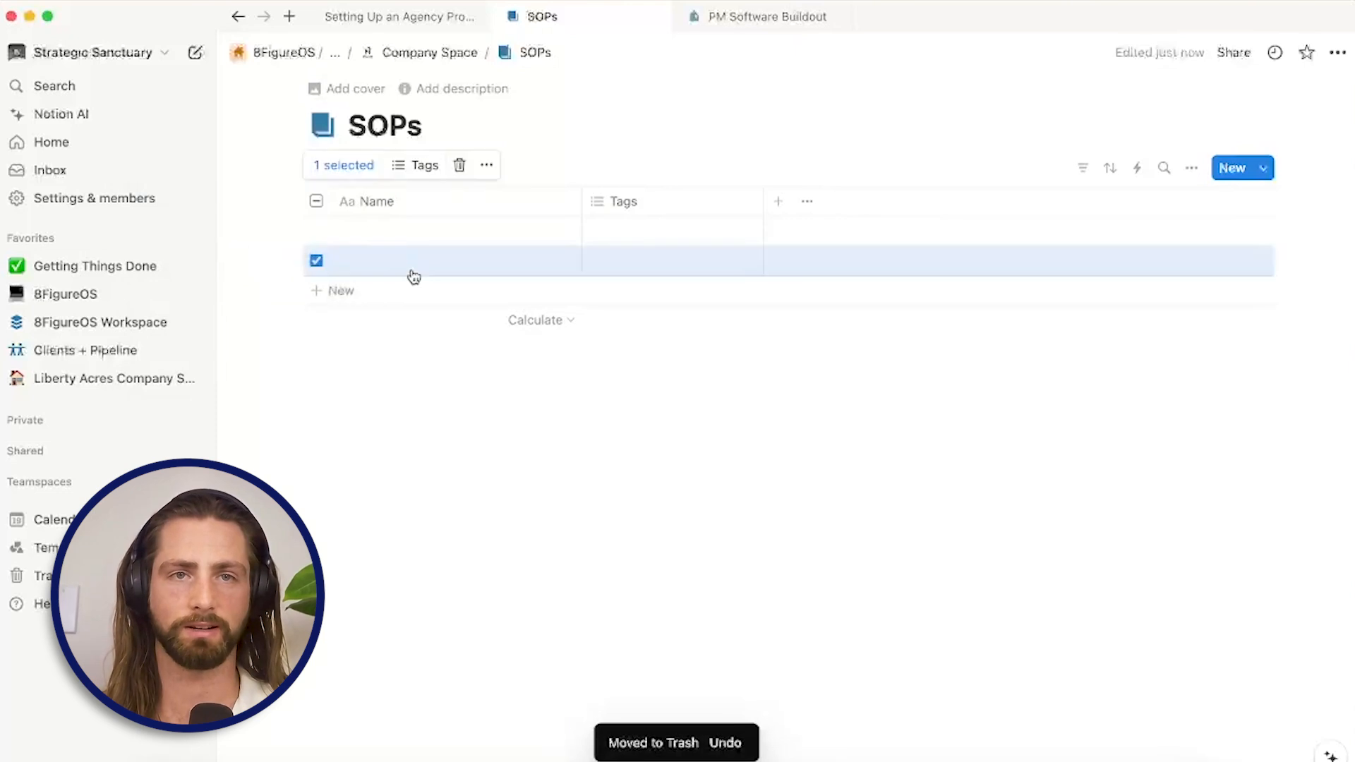
{"action": "key", "text": "BackSpace"}
Step: Change the Tags property to the Status type and add a Needs Improvement option to its Complete group
{"action": "left_click", "coordinate": [623, 201]}
{"action": "left_click", "coordinate": [663, 269]}
{"action": "left_click", "coordinate": [1140, 275]}
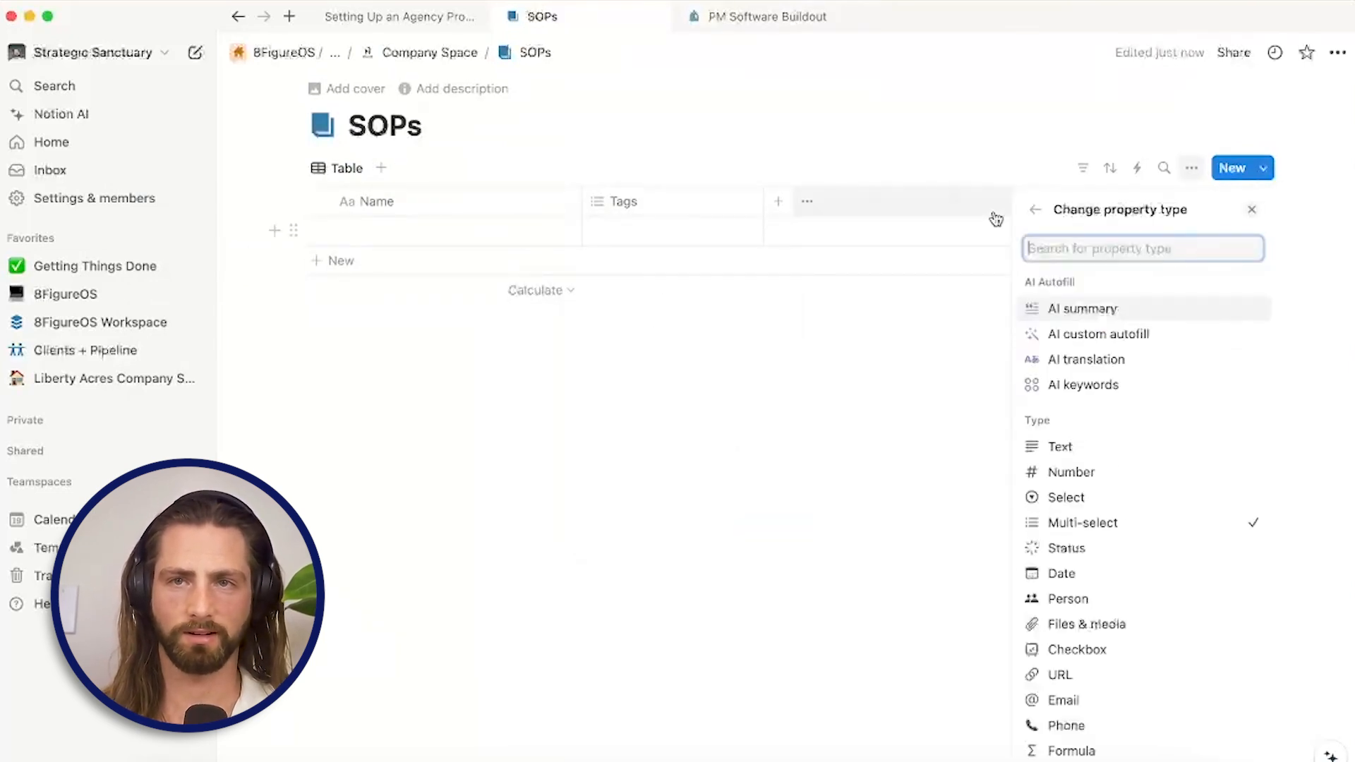
{"action": "left_click", "coordinate": [1065, 548]}
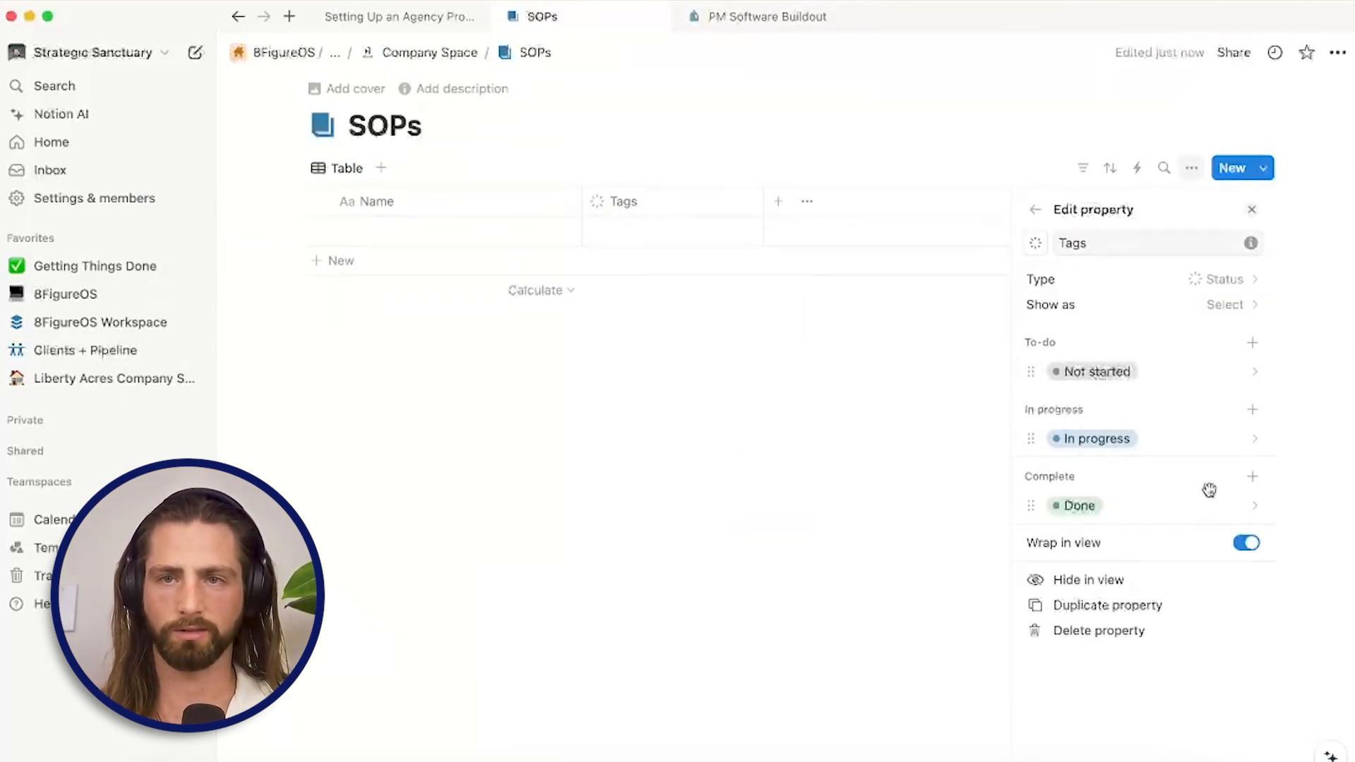
{"action": "left_click", "coordinate": [1252, 476]}
{"action": "type", "text": "Needs Improvement"}
{"action": "key", "text": "Return"}
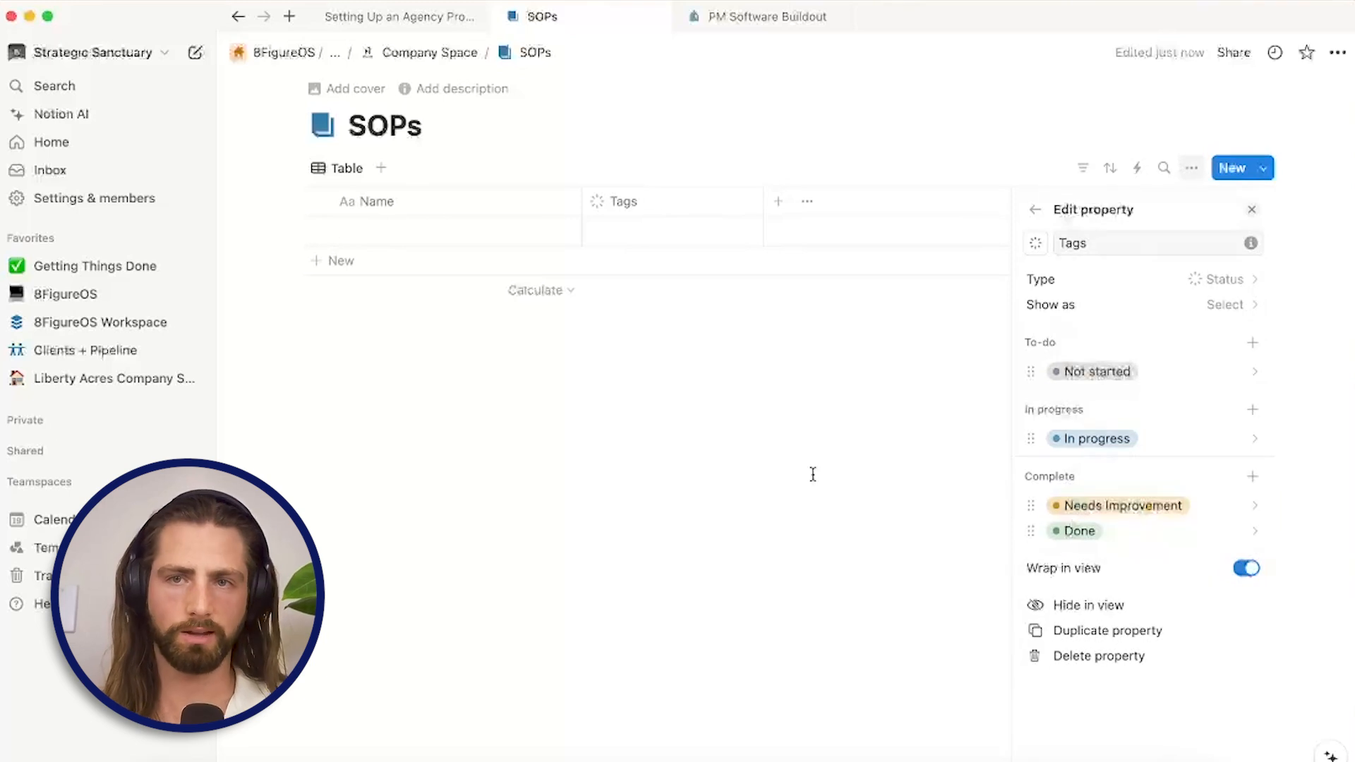
{"action": "left_click", "coordinate": [776, 441]}
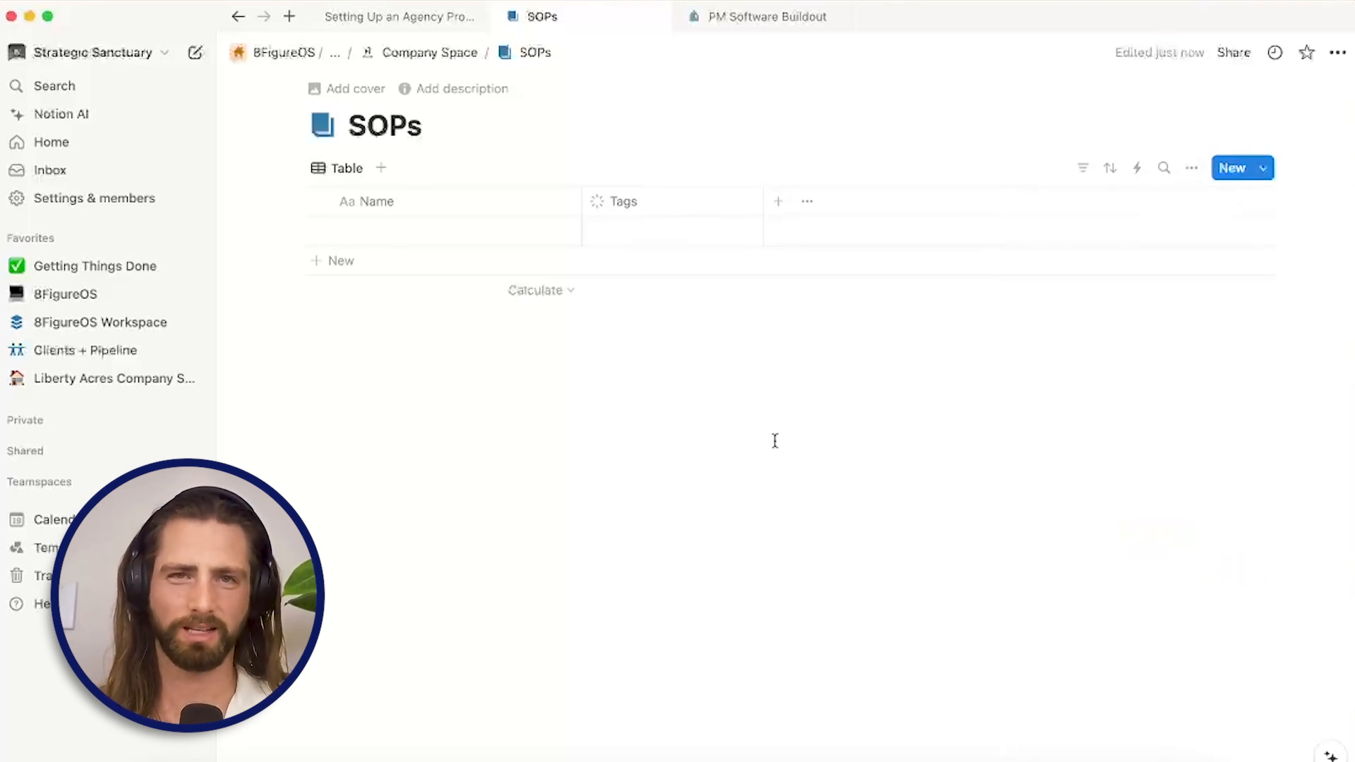
Step: Rename the Tags property in the SOPs table as Status
{"action": "left_click", "coordinate": [670, 203]}
{"action": "double_click", "coordinate": [712, 237]}
{"action": "type", "text": "Status"}
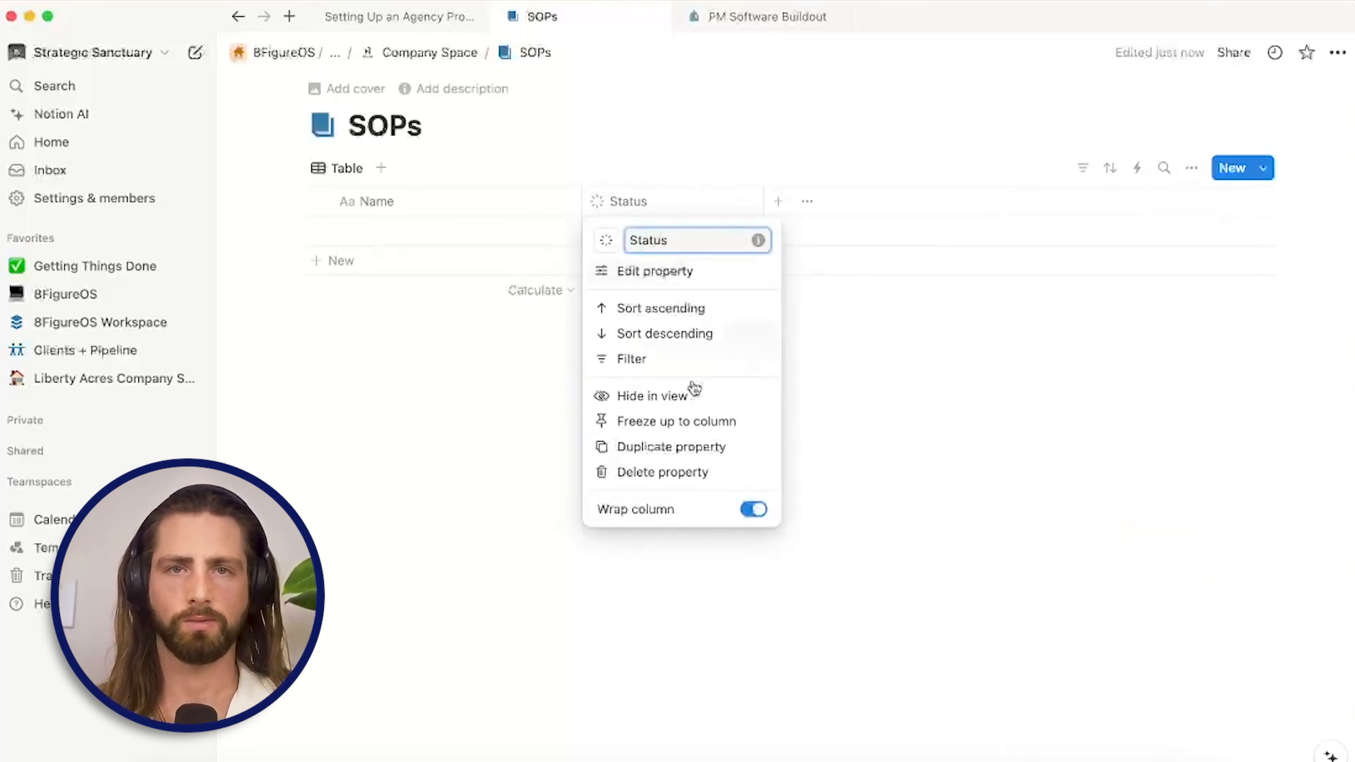
{"action": "left_click", "coordinate": [788, 282]}
Step: Add a multi-select property named Role to the SOPs database
{"action": "left_click", "coordinate": [775, 202]}
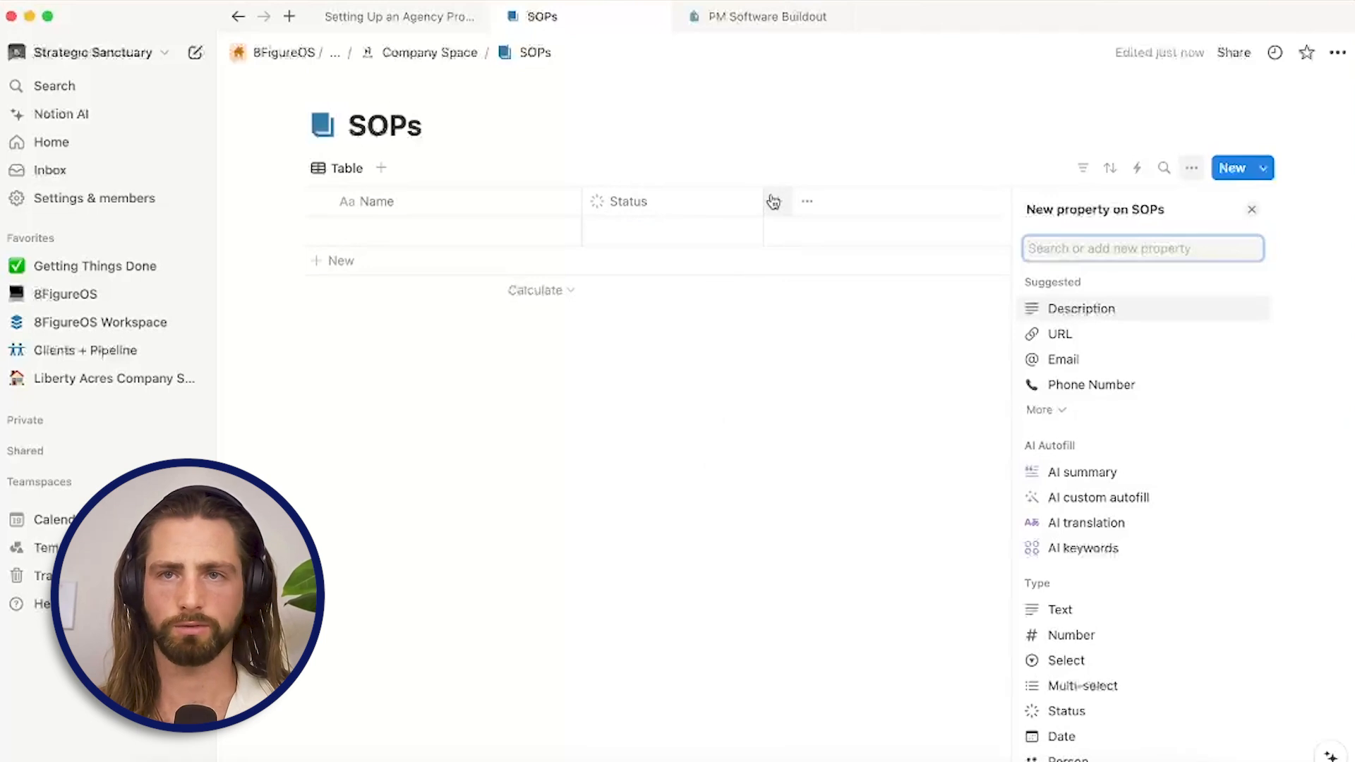
{"action": "type", "text": "Select"}
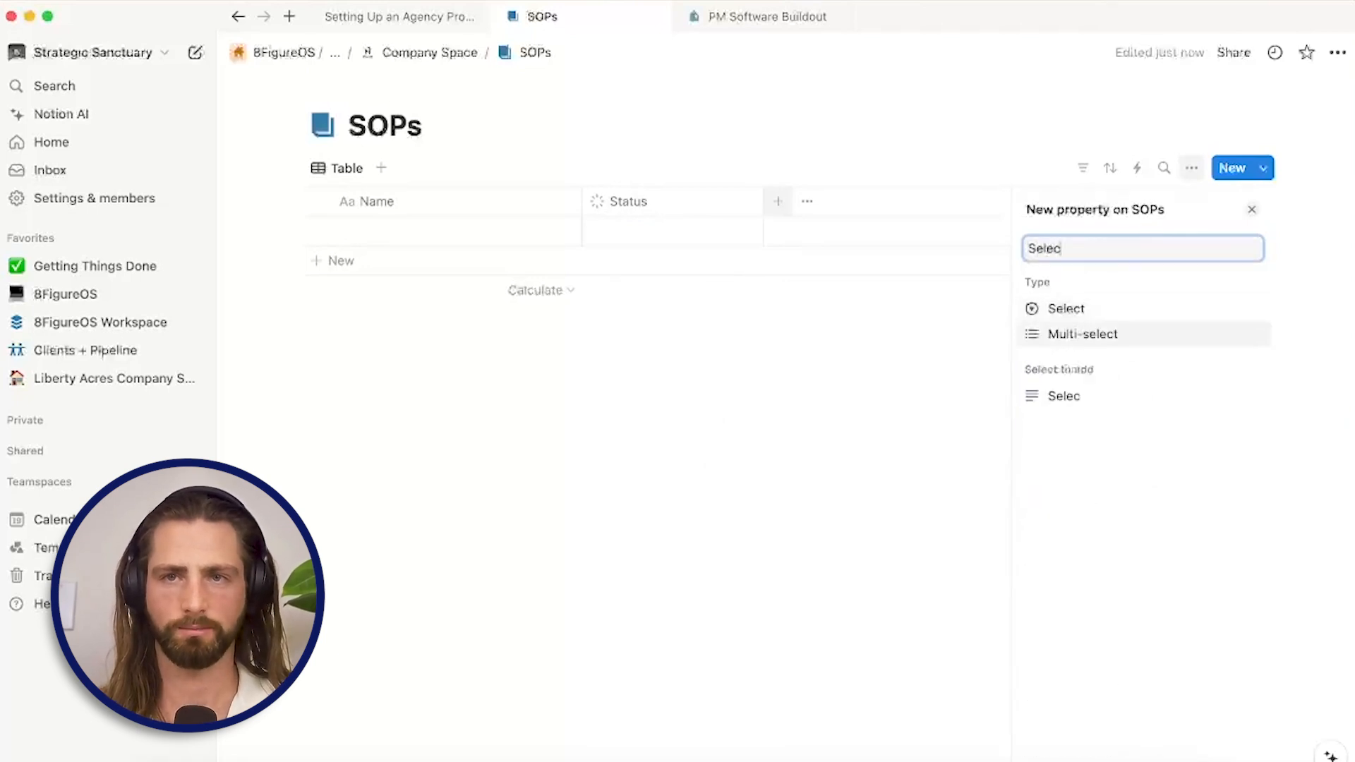
{"action": "left_click", "coordinate": [1058, 332]}
{"action": "type", "text": "Role"}
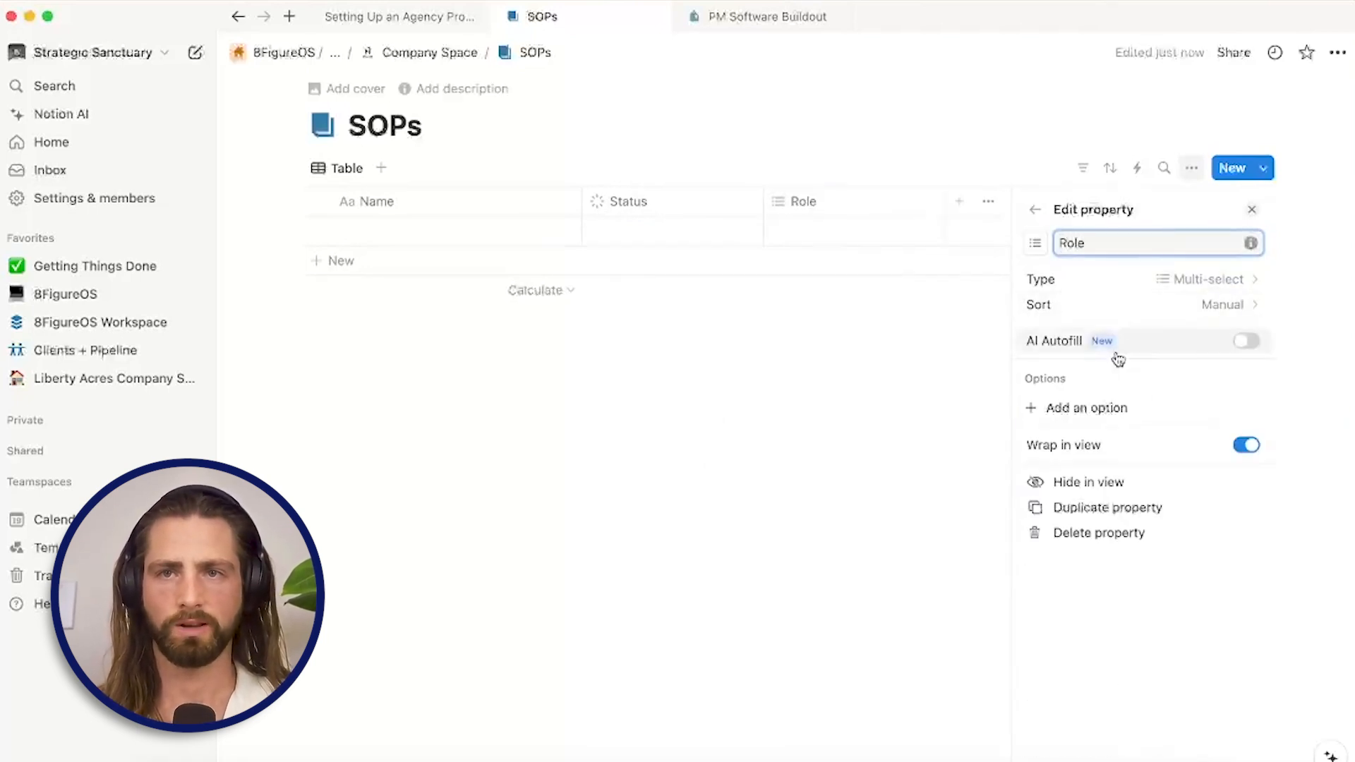
Step: Add the options Admin, Fulfillment, Sales, Marketing and HR to the Role property
{"action": "left_click", "coordinate": [1069, 407]}
{"action": "type", "text": "Admin"}
{"action": "key", "text": "Return"}
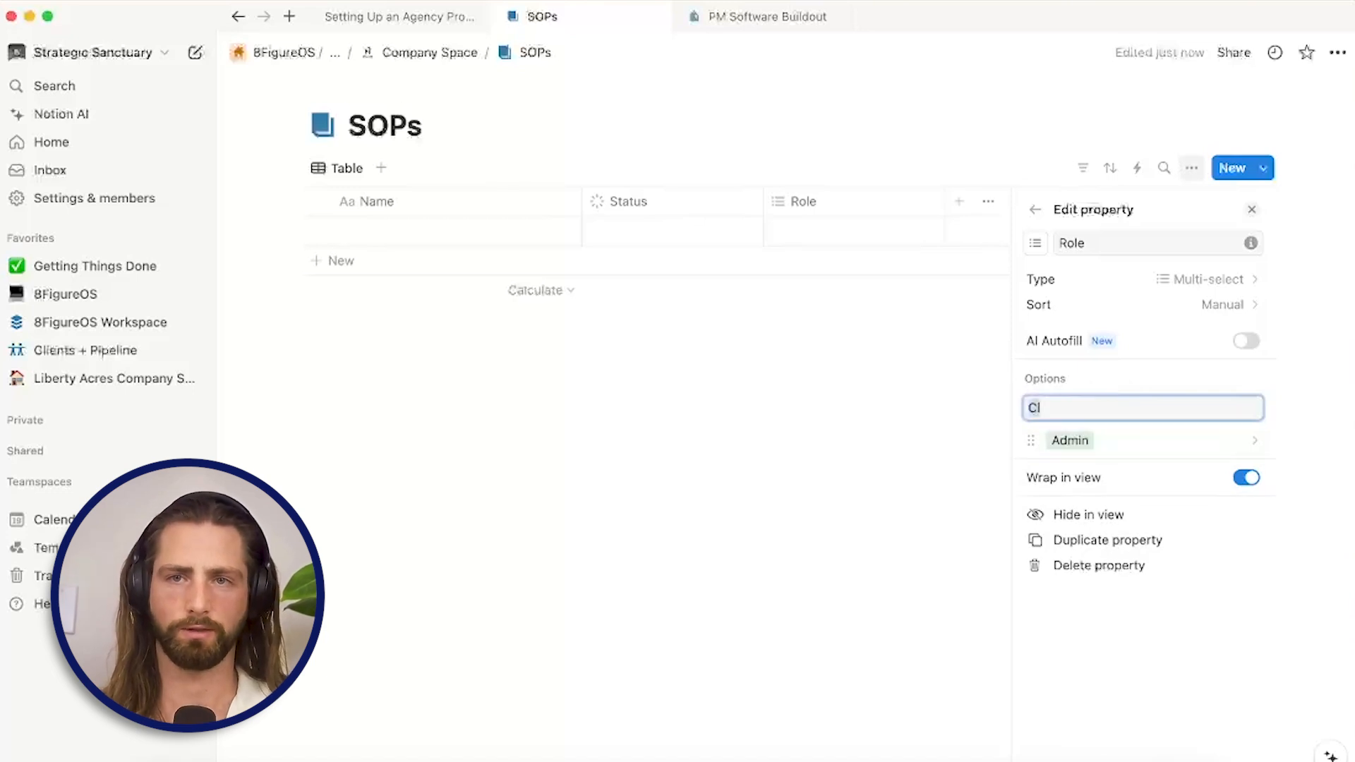
{"action": "type", "text": "Fulfillment"}
{"action": "key", "text": "Return"}
{"action": "type", "text": "Sales"}
{"action": "key", "text": "Return"}
{"action": "type", "text": "Marketing"}
{"action": "key", "text": "Return"}
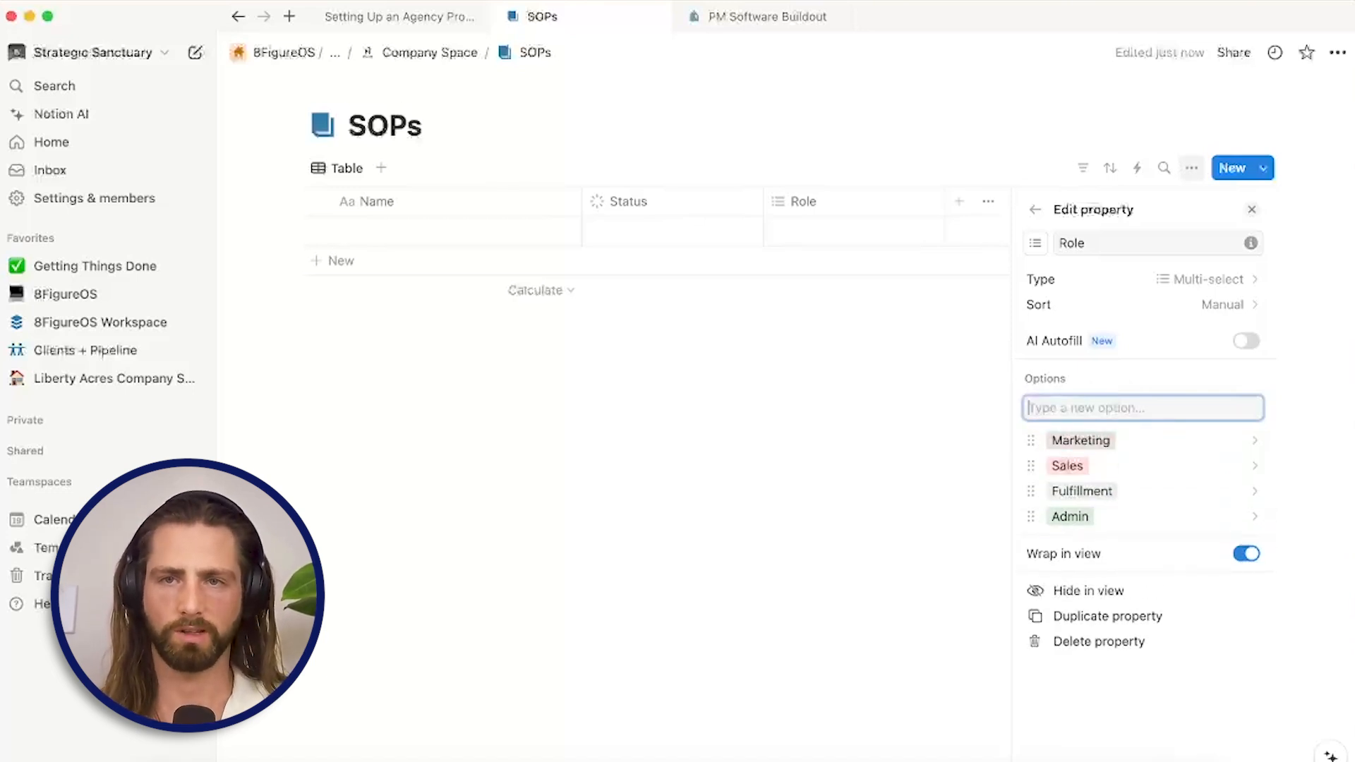
{"action": "type", "text": "HR"}
{"action": "key", "text": "Return"}
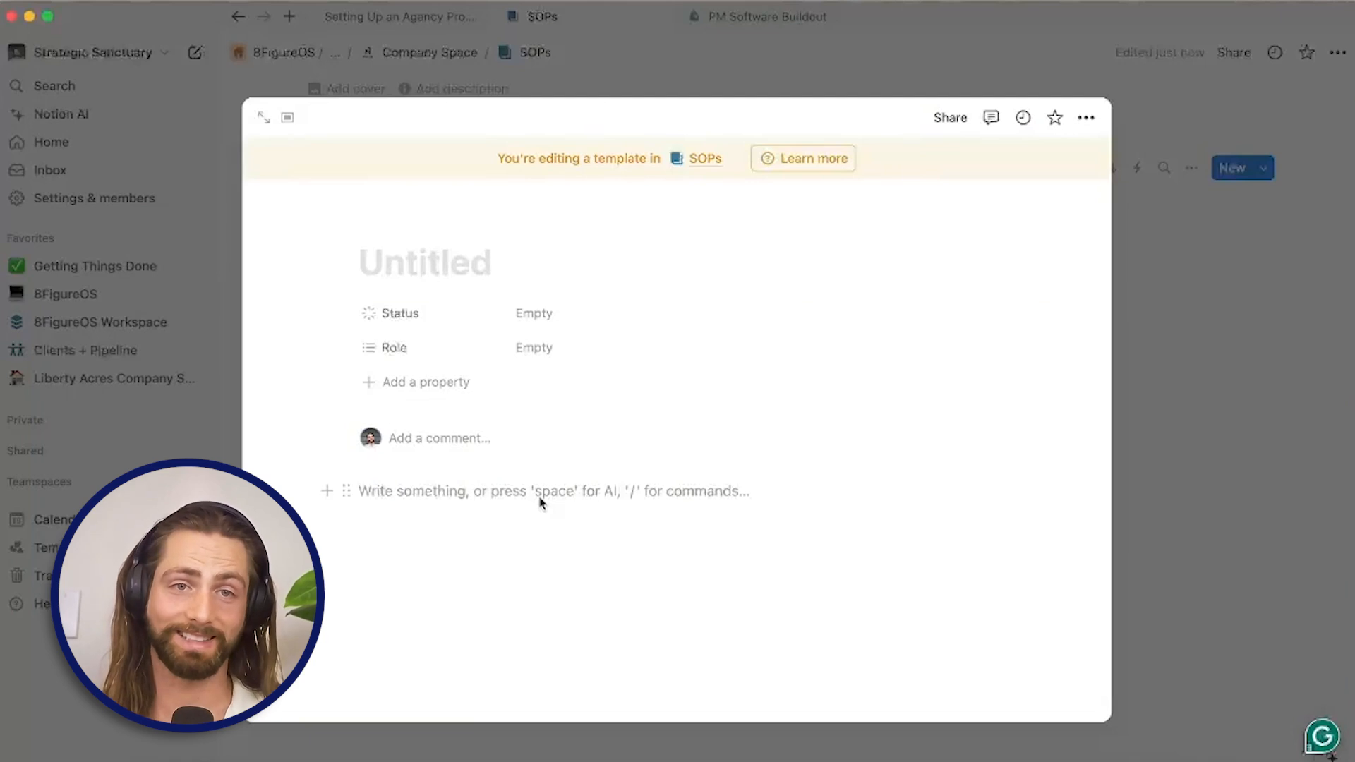
Step: Paste the copied SOP outline into the body of the untitled SOPs template and review its sections
{"action": "key", "text": "super+v"}
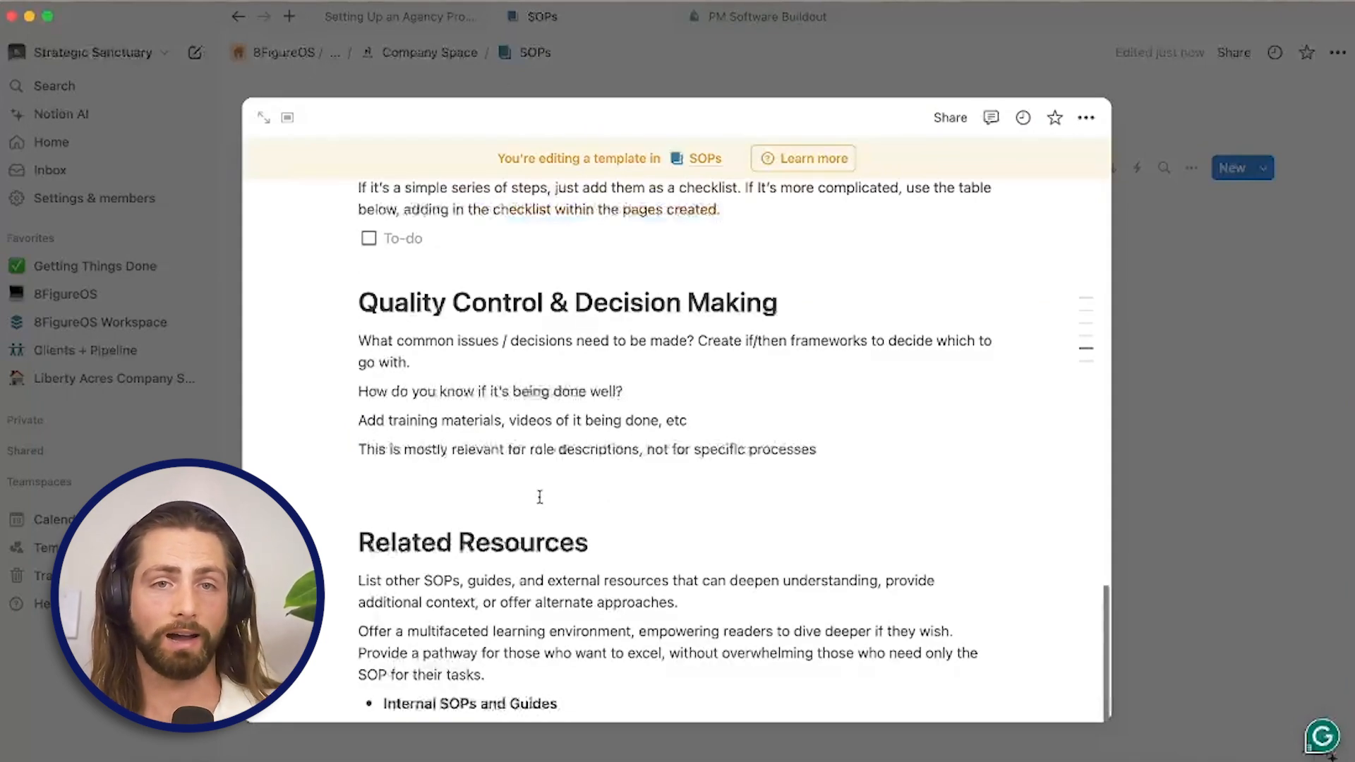
{"action": "scroll", "coordinate": [541, 502], "scroll_direction": "up", "scroll_amount": 15}
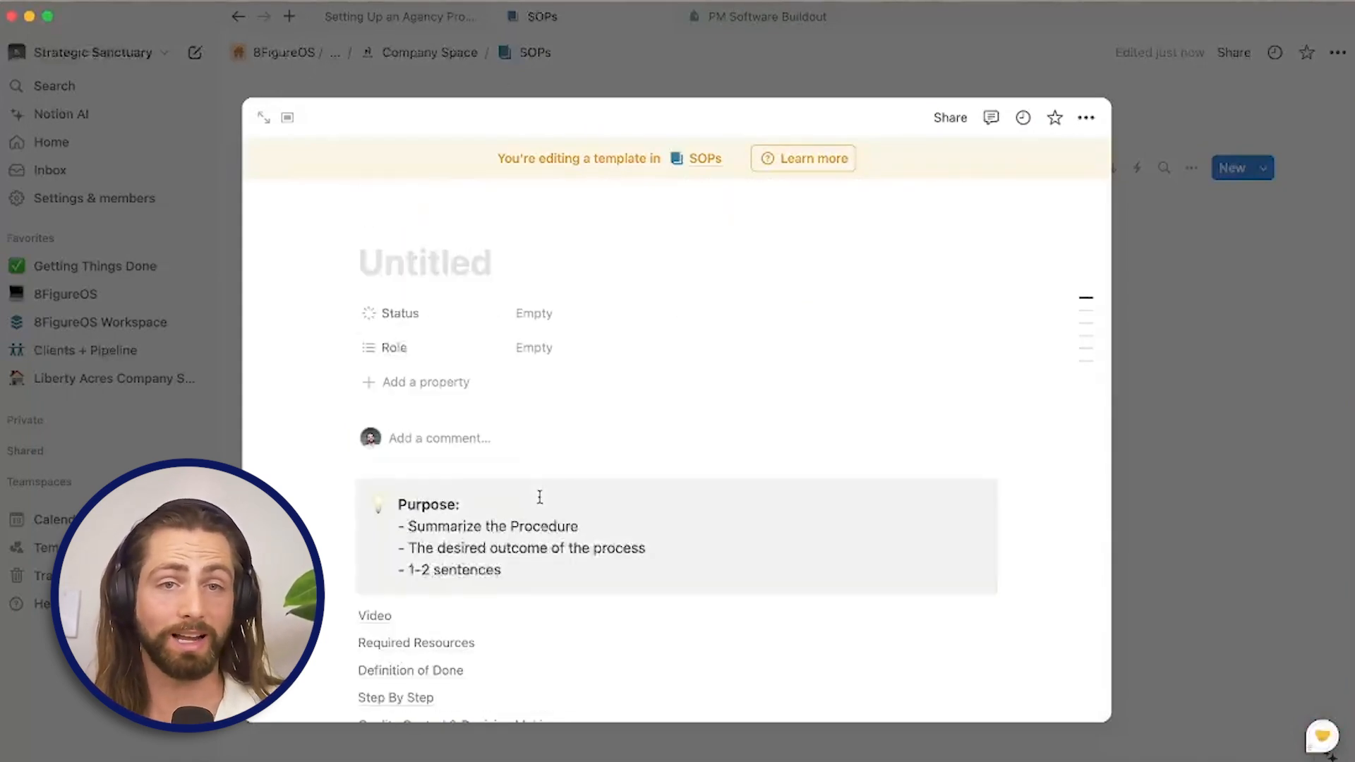
{"action": "scroll", "coordinate": [539, 498], "scroll_direction": "down", "scroll_amount": 6}
{"action": "scroll", "coordinate": [370, 381], "scroll_direction": "up", "scroll_amount": 1}
{"action": "scroll", "coordinate": [336, 265], "scroll_direction": "up", "scroll_amount": 3}
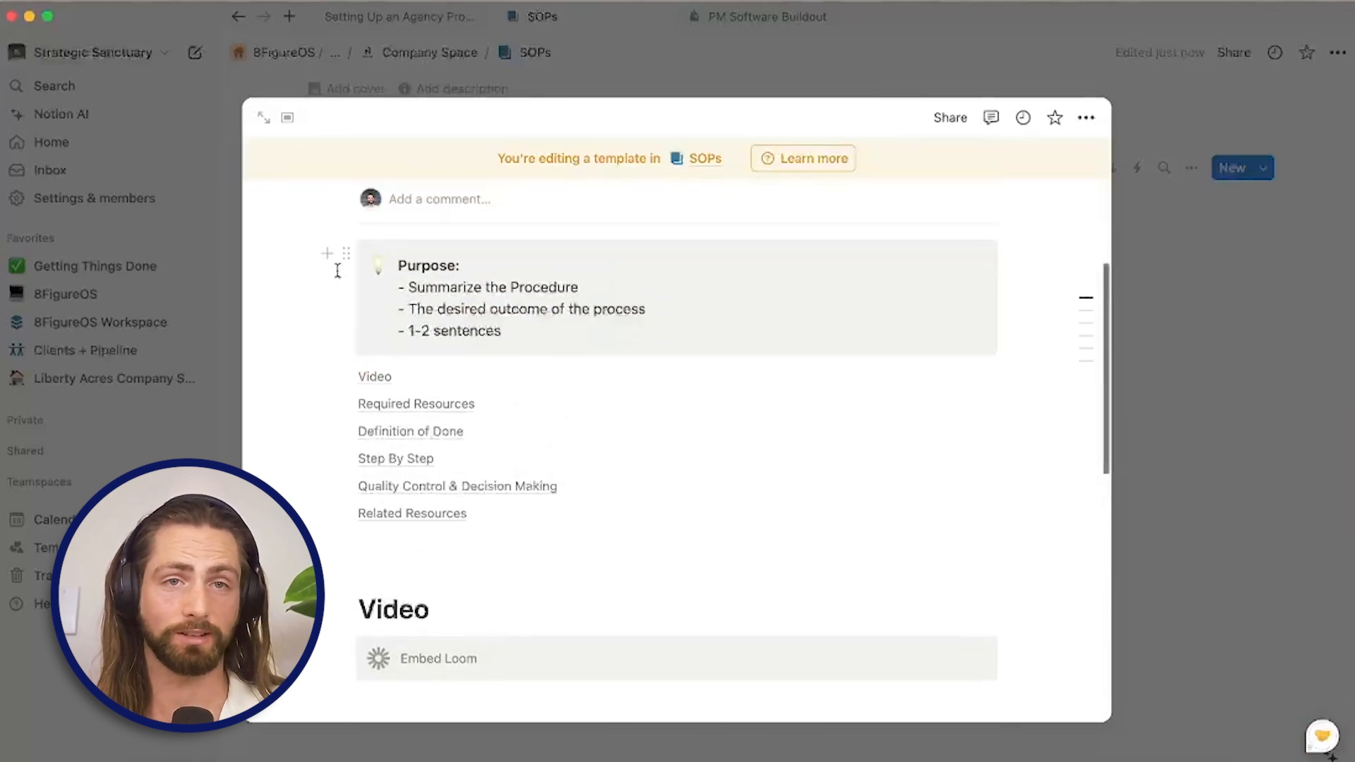
Step: Move the list of section links into a column beside the Purpose callout and widen the callout's column
{"action": "left_click_drag", "start_coordinate": [342, 378], "coordinate": [1010, 296]}
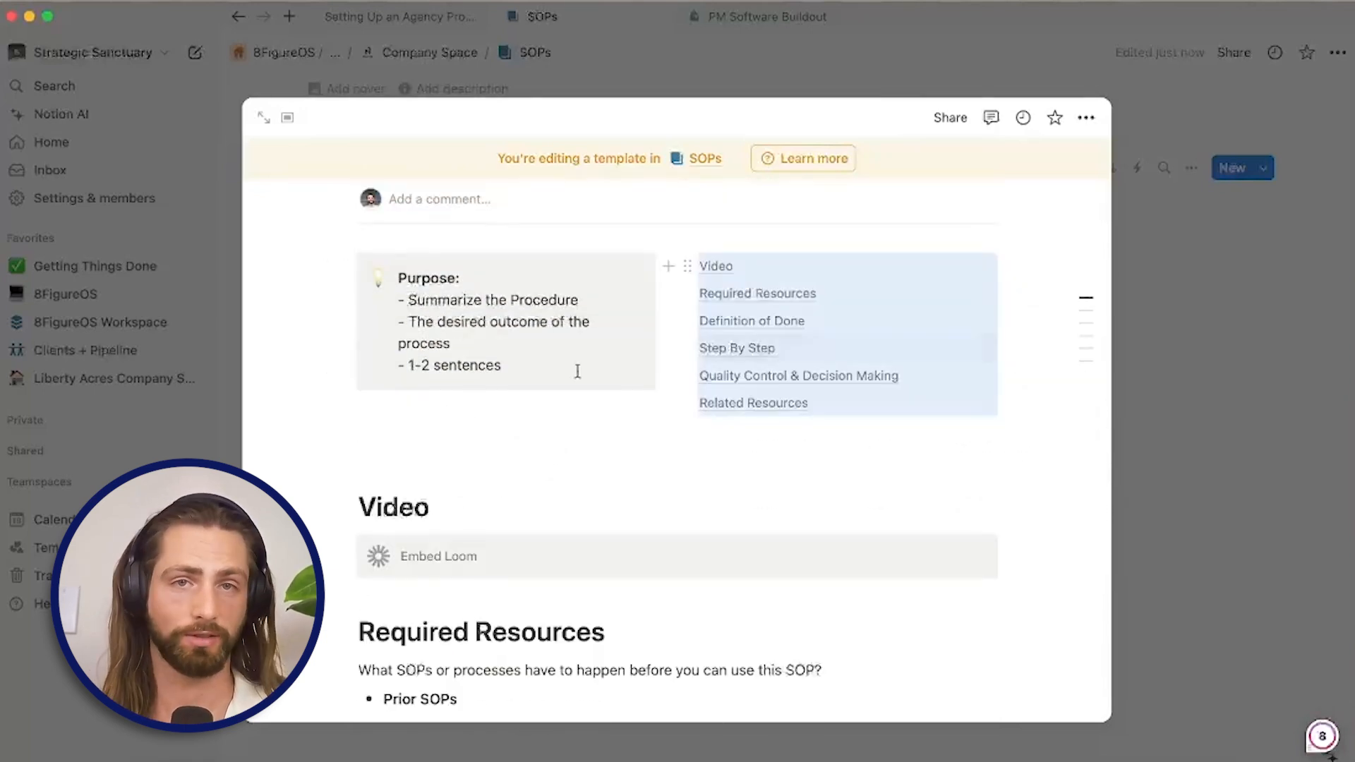
{"action": "scroll", "coordinate": [448, 438], "scroll_direction": "up", "scroll_amount": 3}
{"action": "left_click_drag", "start_coordinate": [693, 459], "coordinate": [788, 453]}
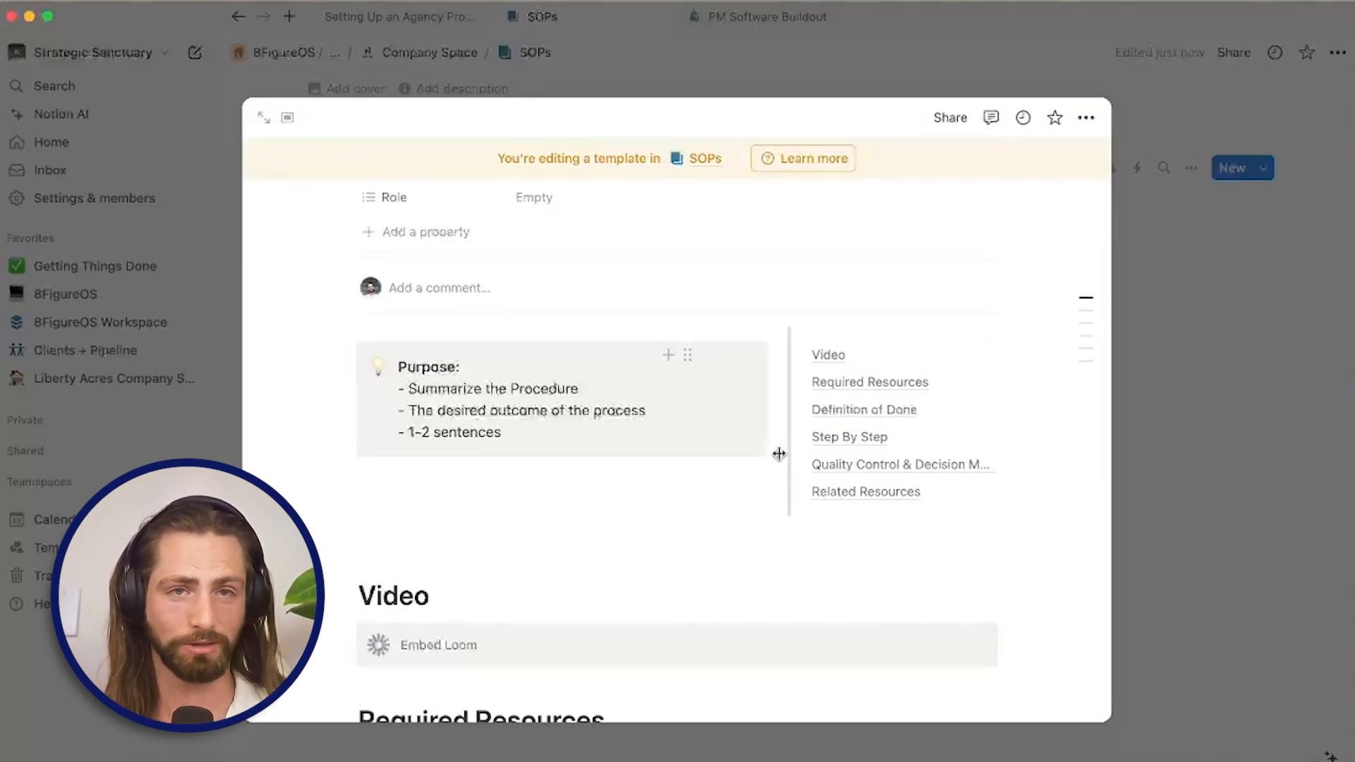
{"action": "scroll", "coordinate": [573, 387], "scroll_direction": "down", "scroll_amount": 2}
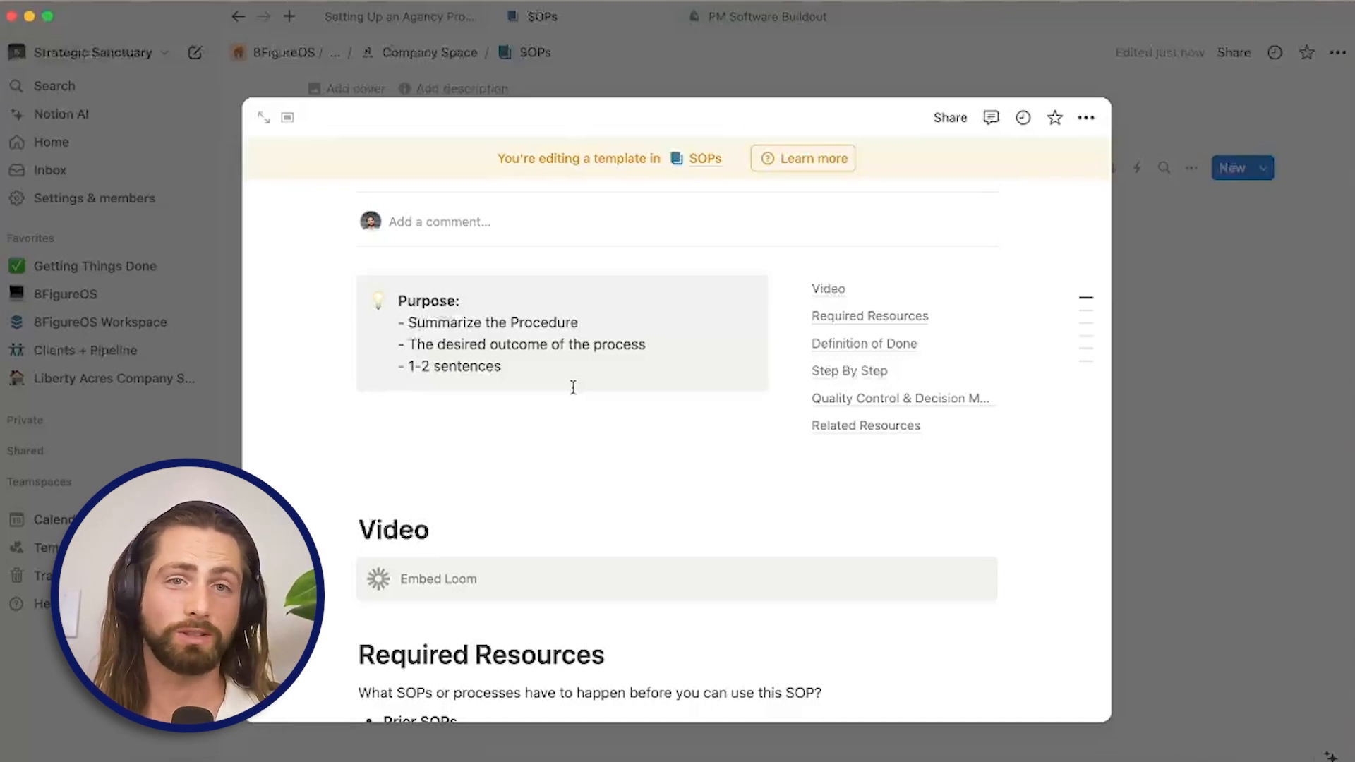
Step: Review the SOP template's sections from Video down to Related Resources and close the template
{"action": "scroll", "coordinate": [573, 386], "scroll_direction": "down", "scroll_amount": 4}
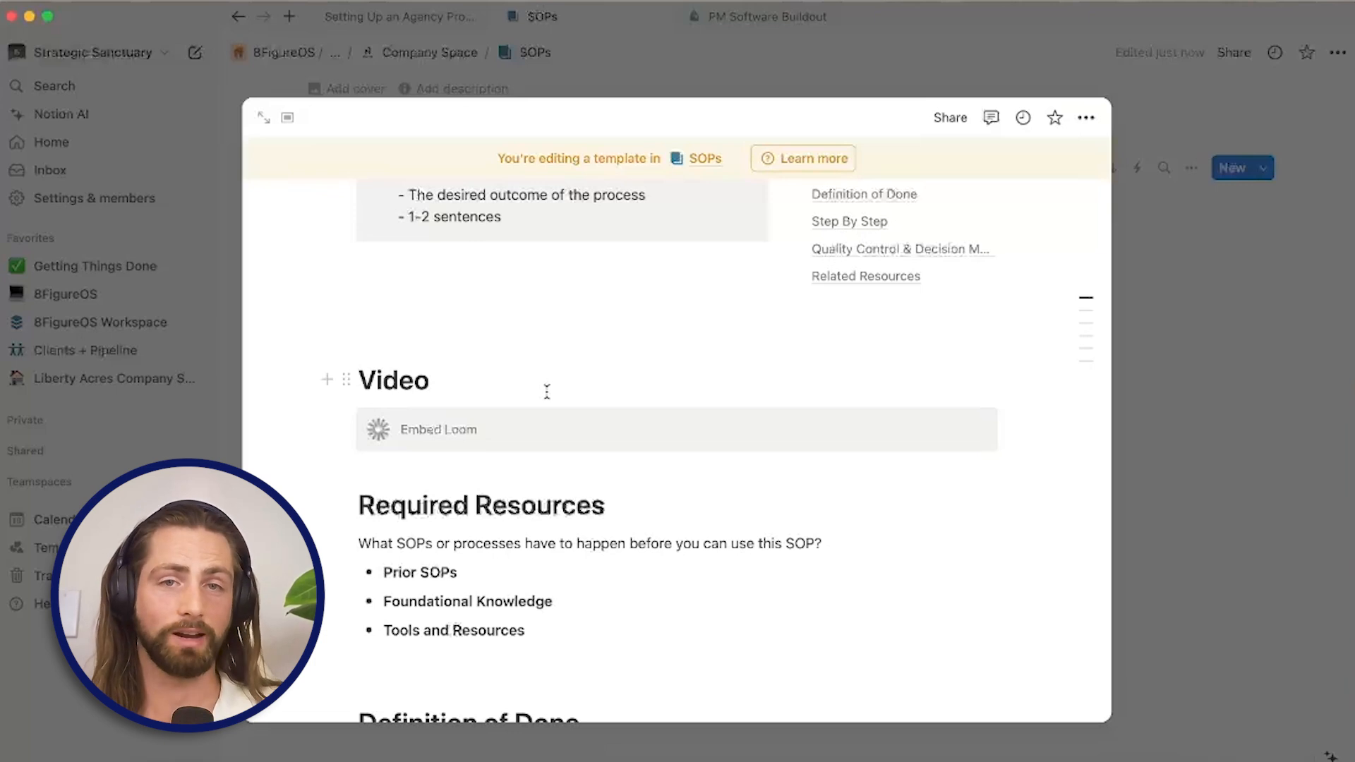
{"action": "scroll", "coordinate": [547, 391], "scroll_direction": "down", "scroll_amount": 4}
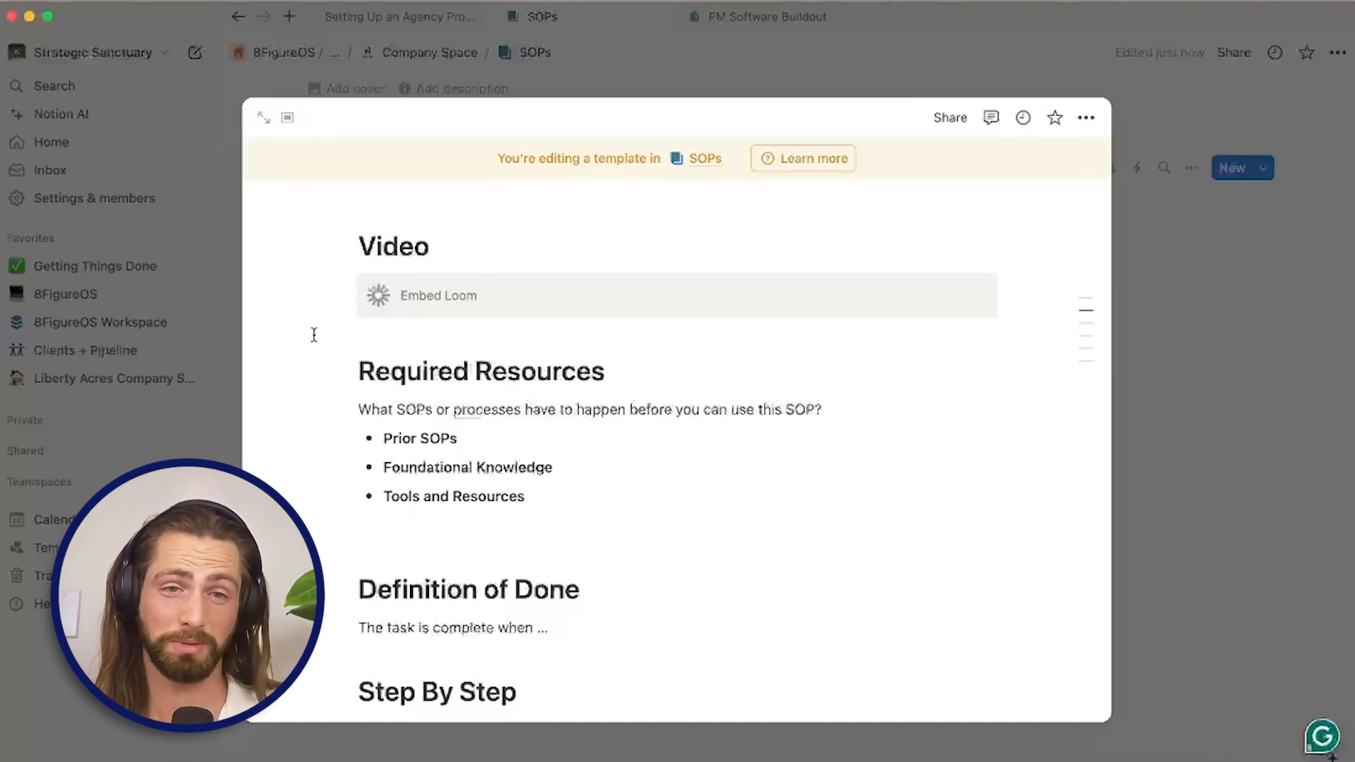
{"action": "scroll", "coordinate": [314, 334], "scroll_direction": "down", "scroll_amount": 4}
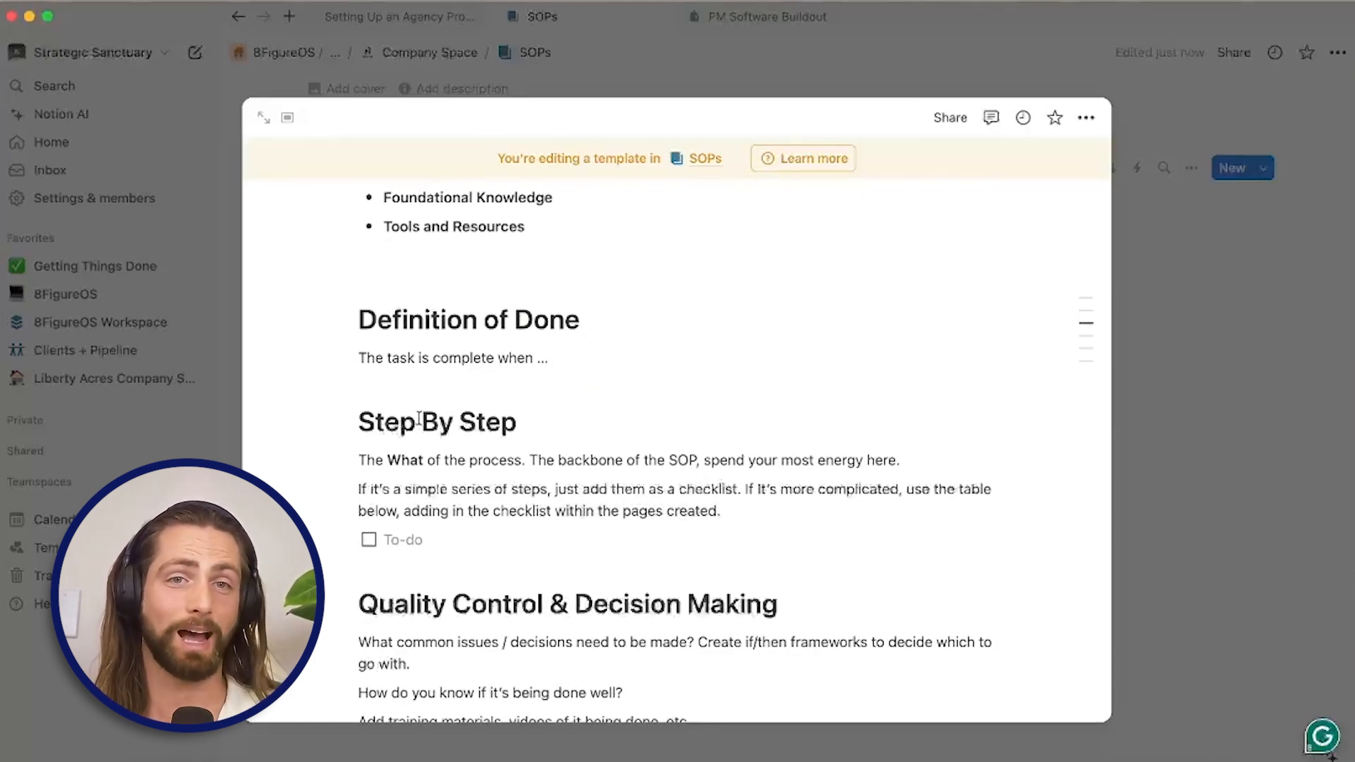
{"action": "scroll", "coordinate": [419, 418], "scroll_direction": "down", "scroll_amount": 2}
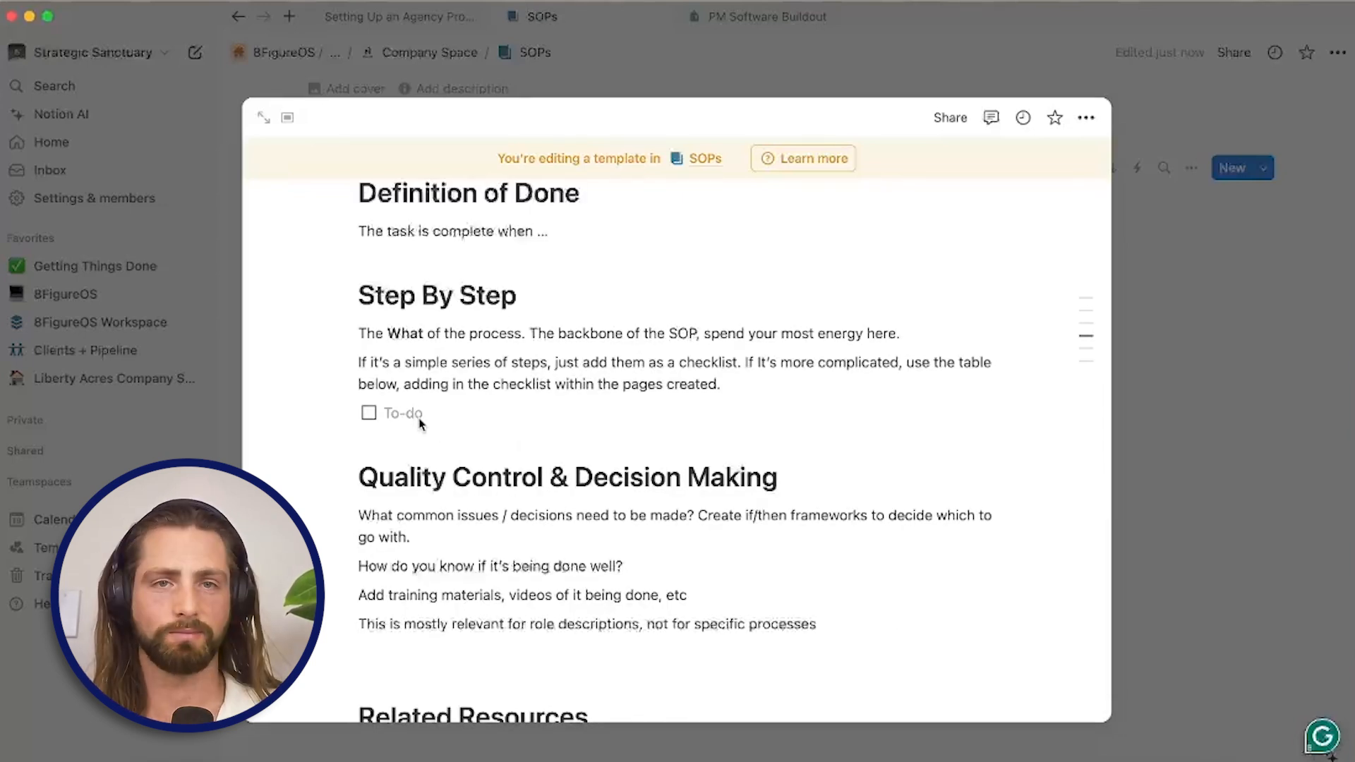
{"action": "scroll", "coordinate": [419, 421], "scroll_direction": "down", "scroll_amount": 2}
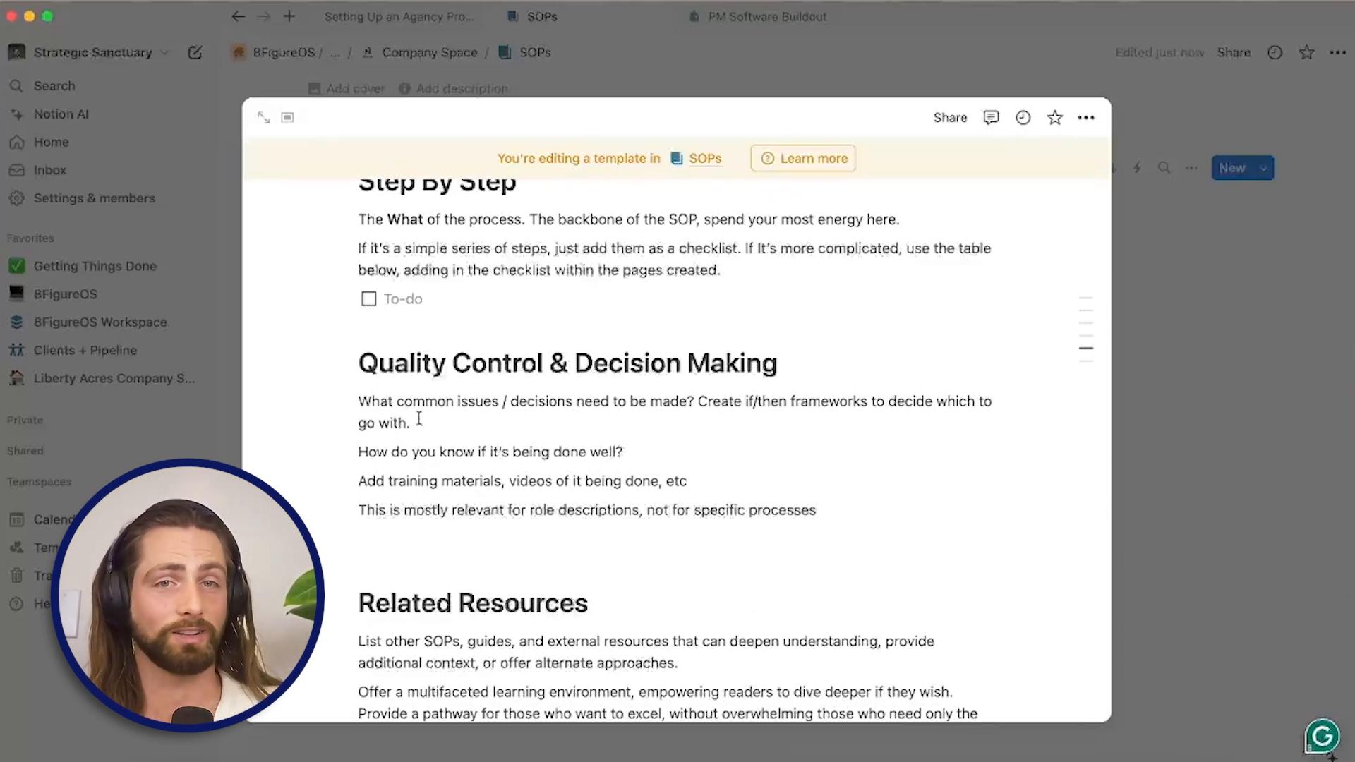
{"action": "scroll", "coordinate": [419, 418], "scroll_direction": "down", "scroll_amount": 1}
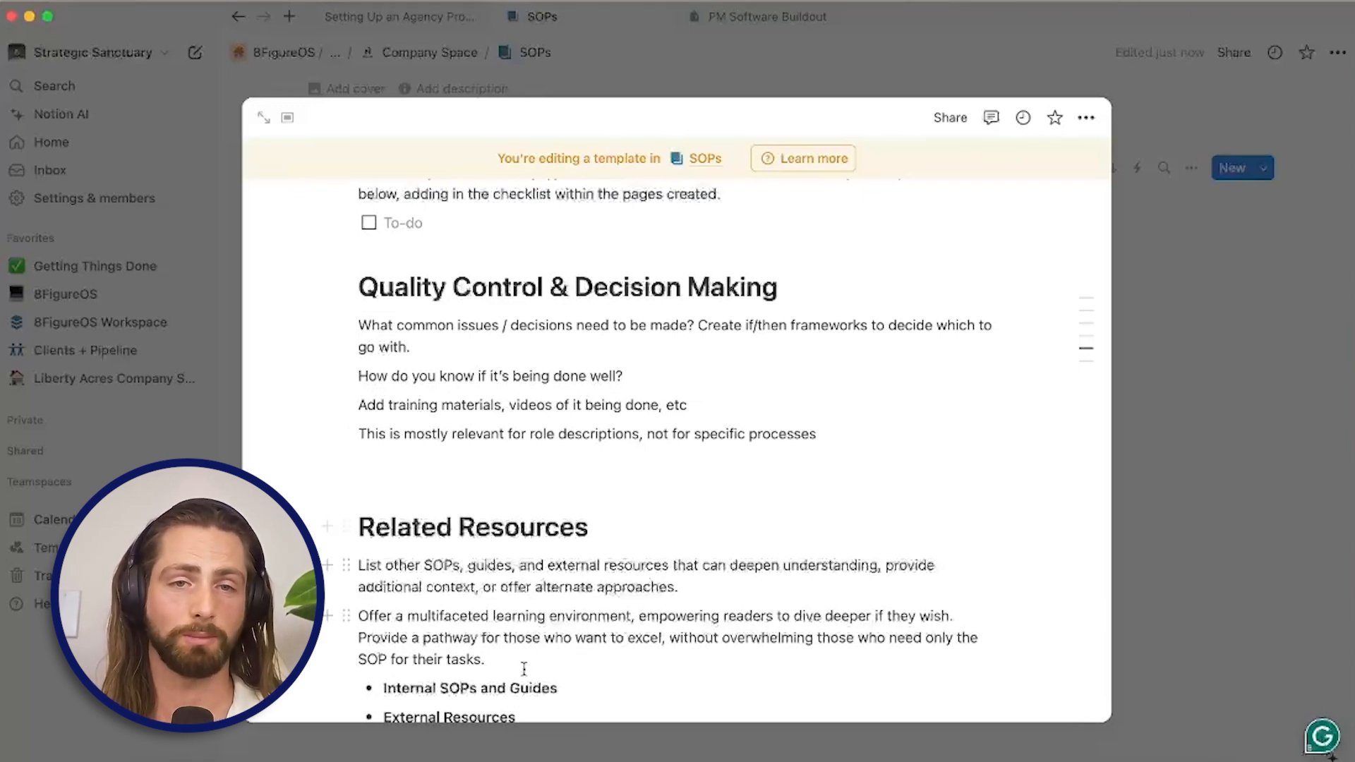
{"action": "scroll", "coordinate": [527, 682], "scroll_direction": "up", "scroll_amount": 1}
{"action": "scroll", "coordinate": [527, 681], "scroll_direction": "down", "scroll_amount": 1}
{"action": "left_click", "coordinate": [1249, 263]}
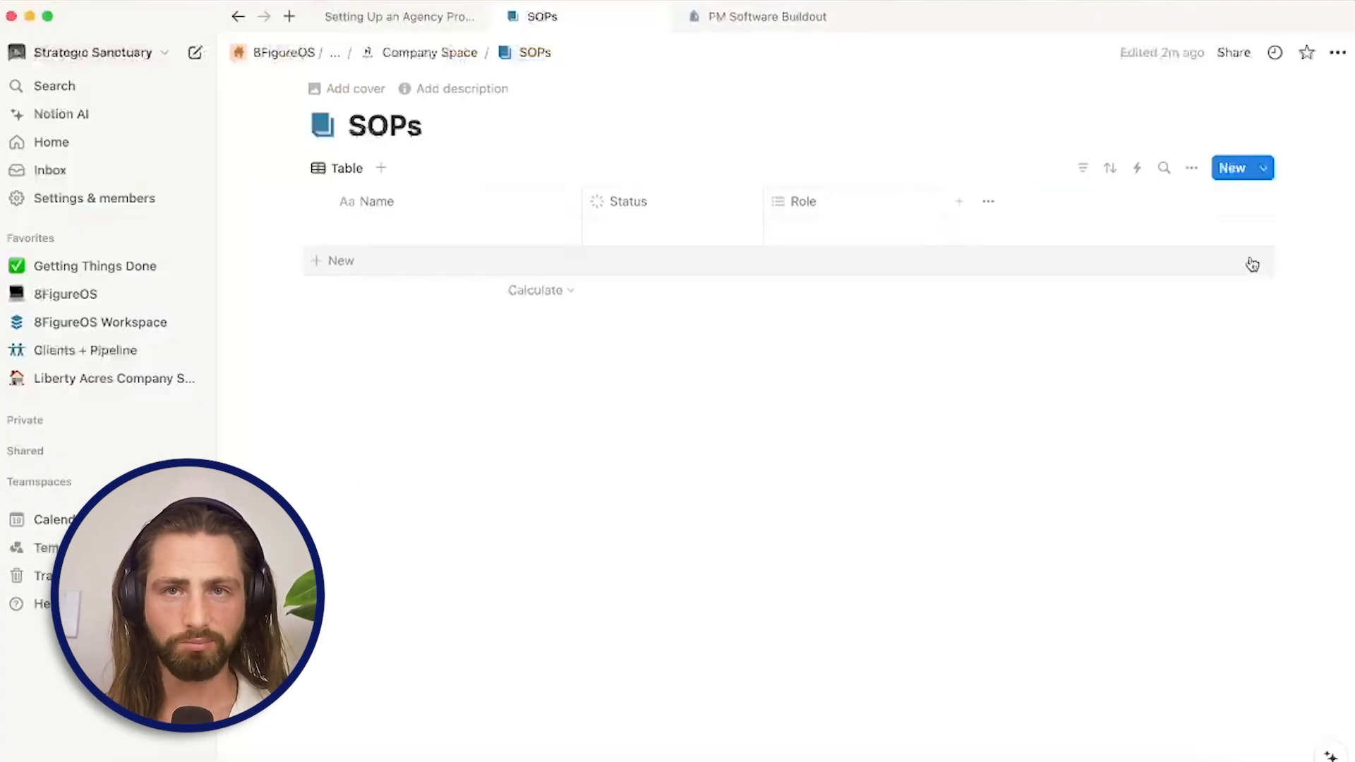
Step: Set the untitled SOP template as the default for all views in SOPs
{"action": "left_click", "coordinate": [1265, 171]}
{"action": "left_click", "coordinate": [1329, 233]}
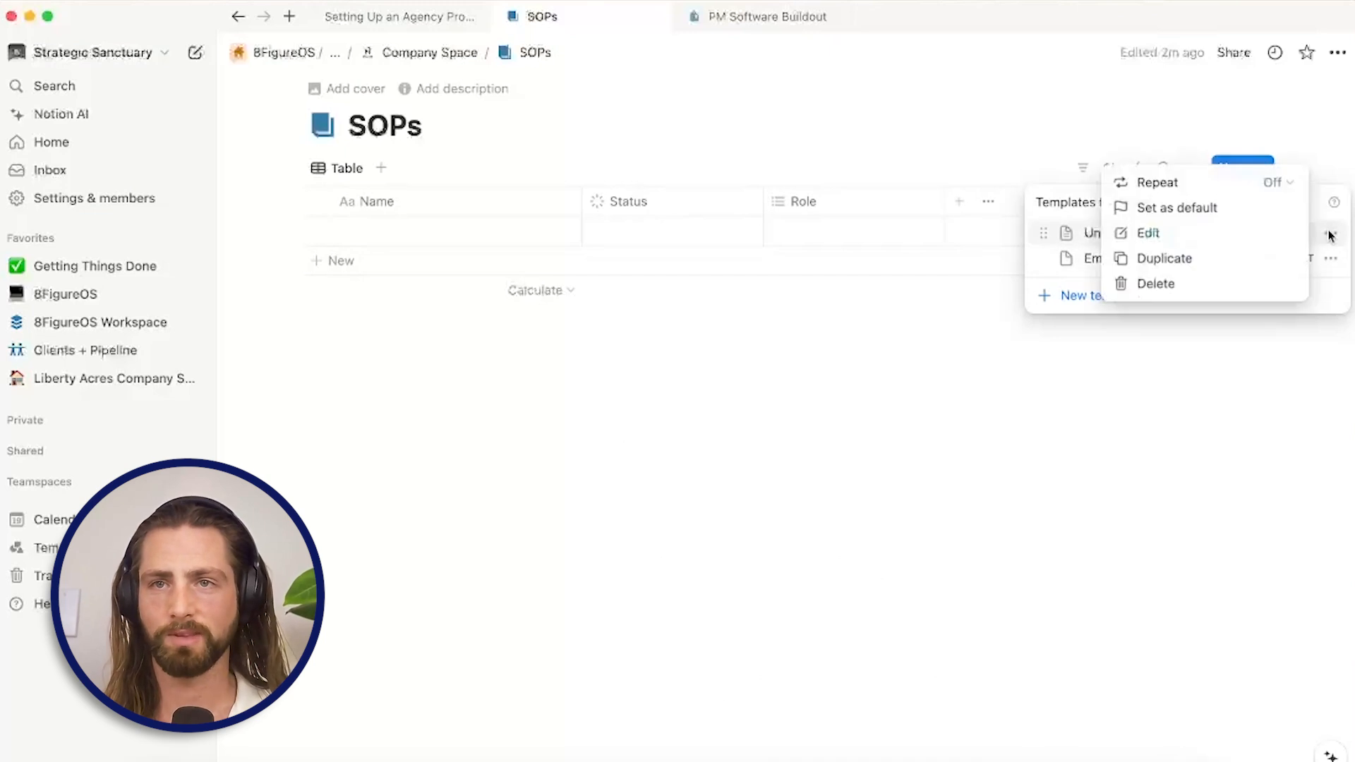
{"action": "left_click", "coordinate": [1194, 207]}
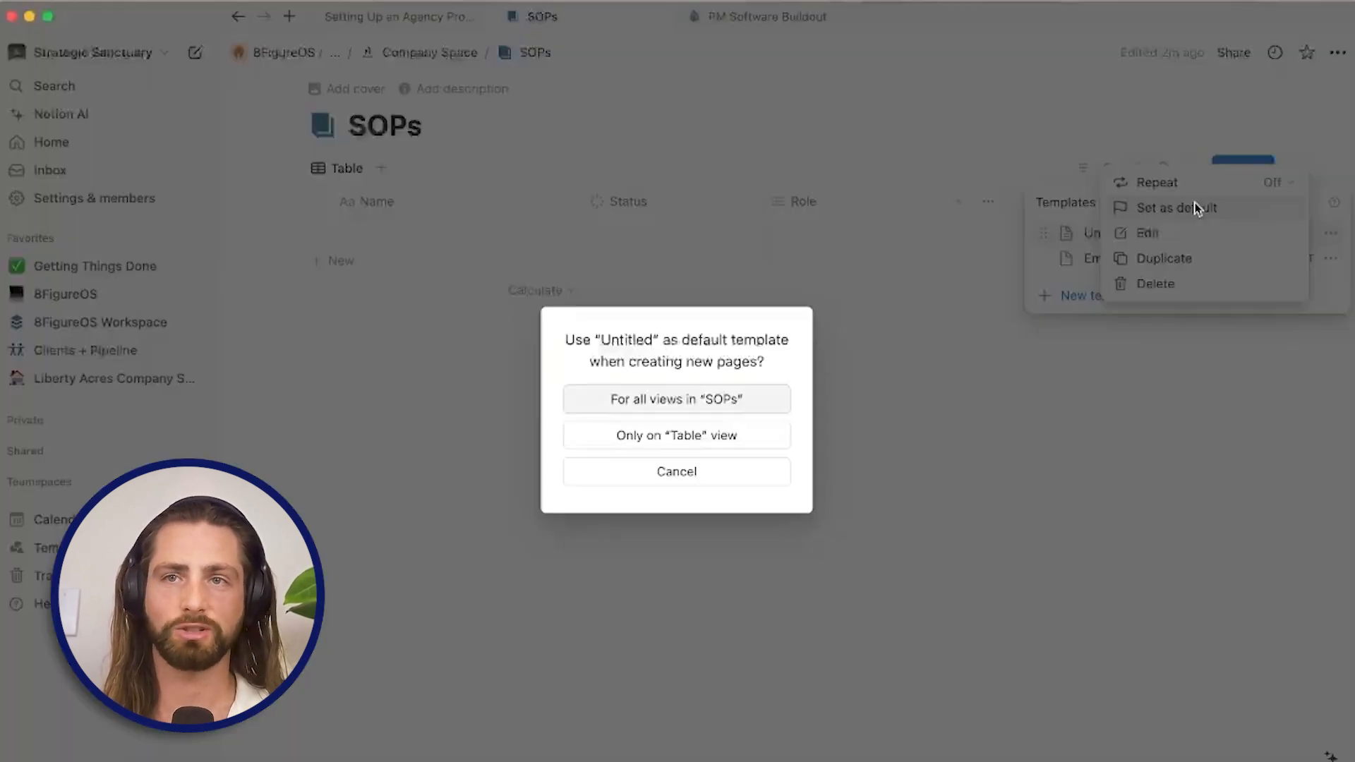
{"action": "left_click", "coordinate": [692, 400]}
{"action": "left_click", "coordinate": [472, 423]}
Step: Rename the SOPs table view Completed SOPs with a checkmark icon and filter it to Status Complete, saved for everyone
{"action": "left_click", "coordinate": [341, 169]}
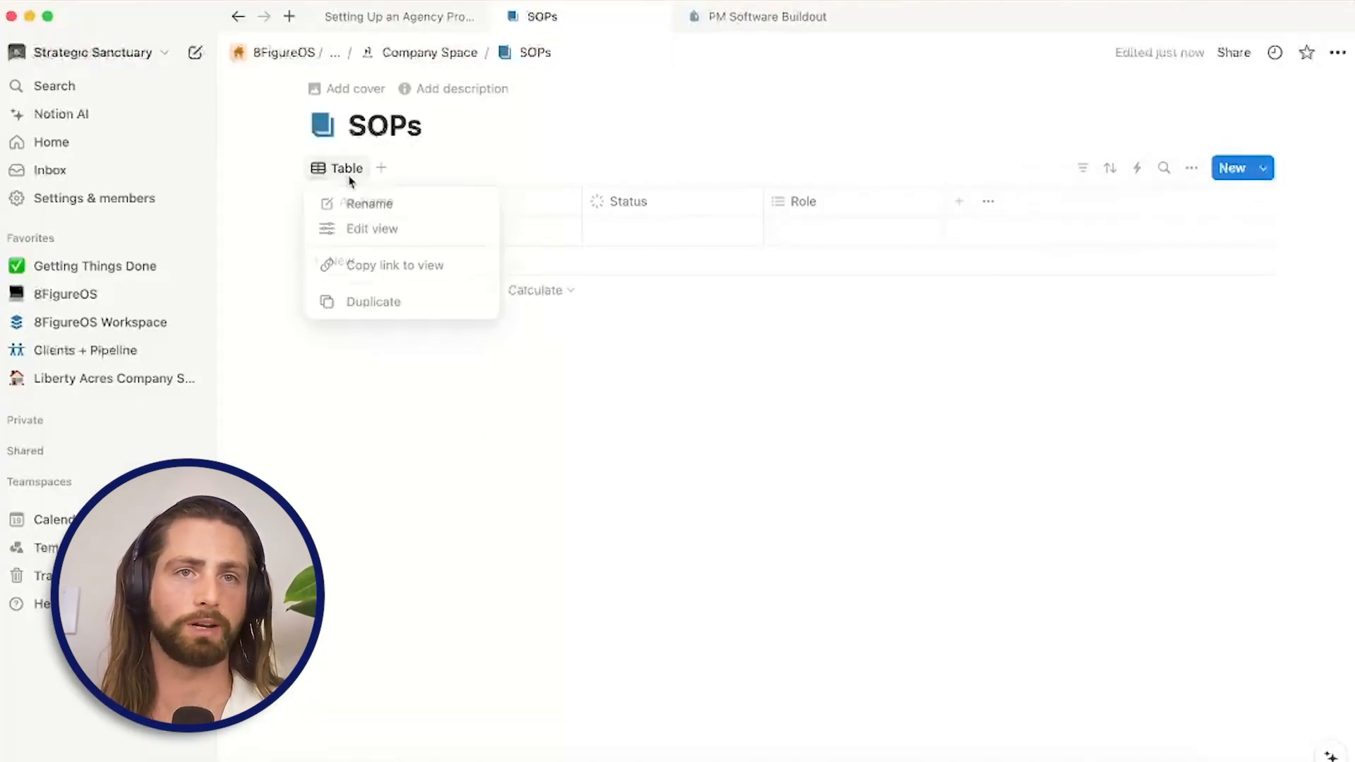
{"action": "left_click", "coordinate": [366, 233]}
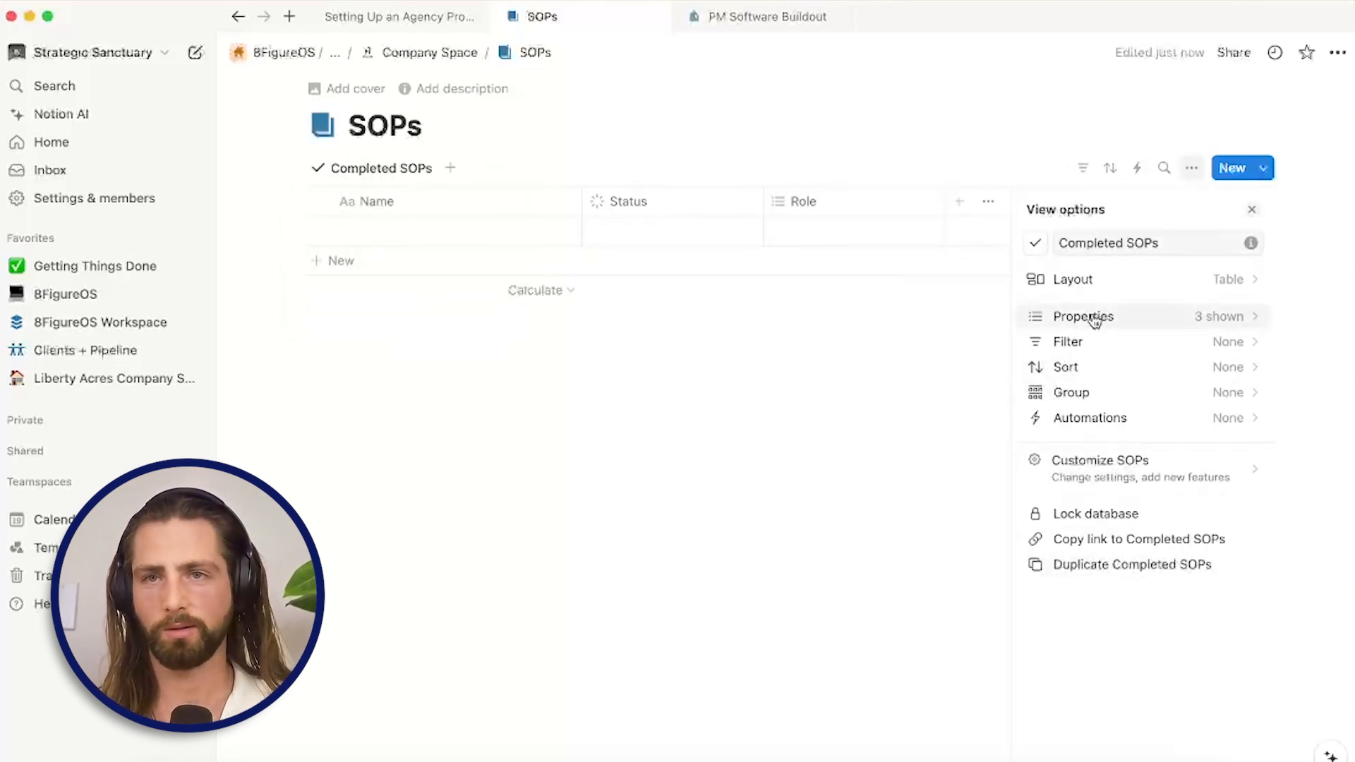
{"action": "left_click", "coordinate": [1082, 168]}
{"action": "left_click", "coordinate": [1001, 292]}
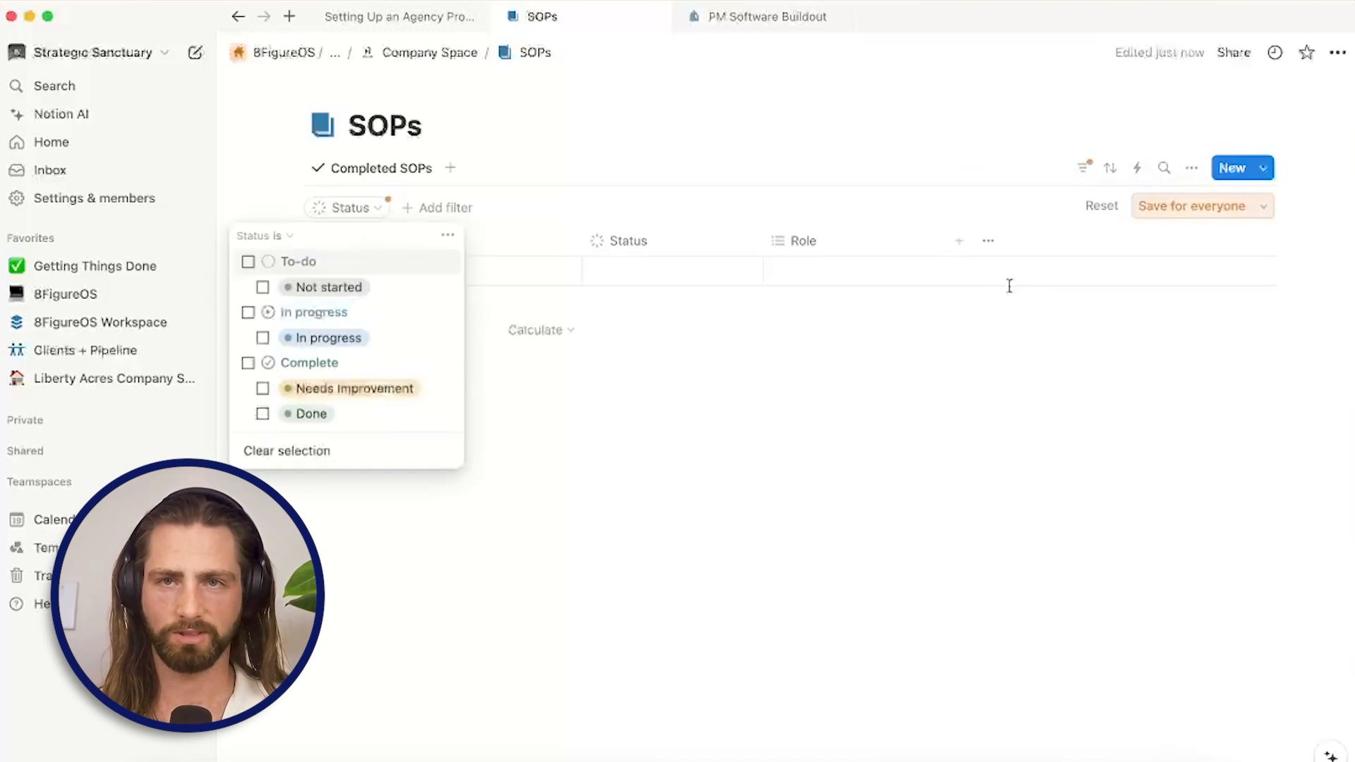
{"action": "left_click", "coordinate": [248, 362]}
{"action": "left_click", "coordinate": [1191, 206]}
Step: Add a table view named By Department to the SOPs database and group it by Role
{"action": "left_click", "coordinate": [450, 168]}
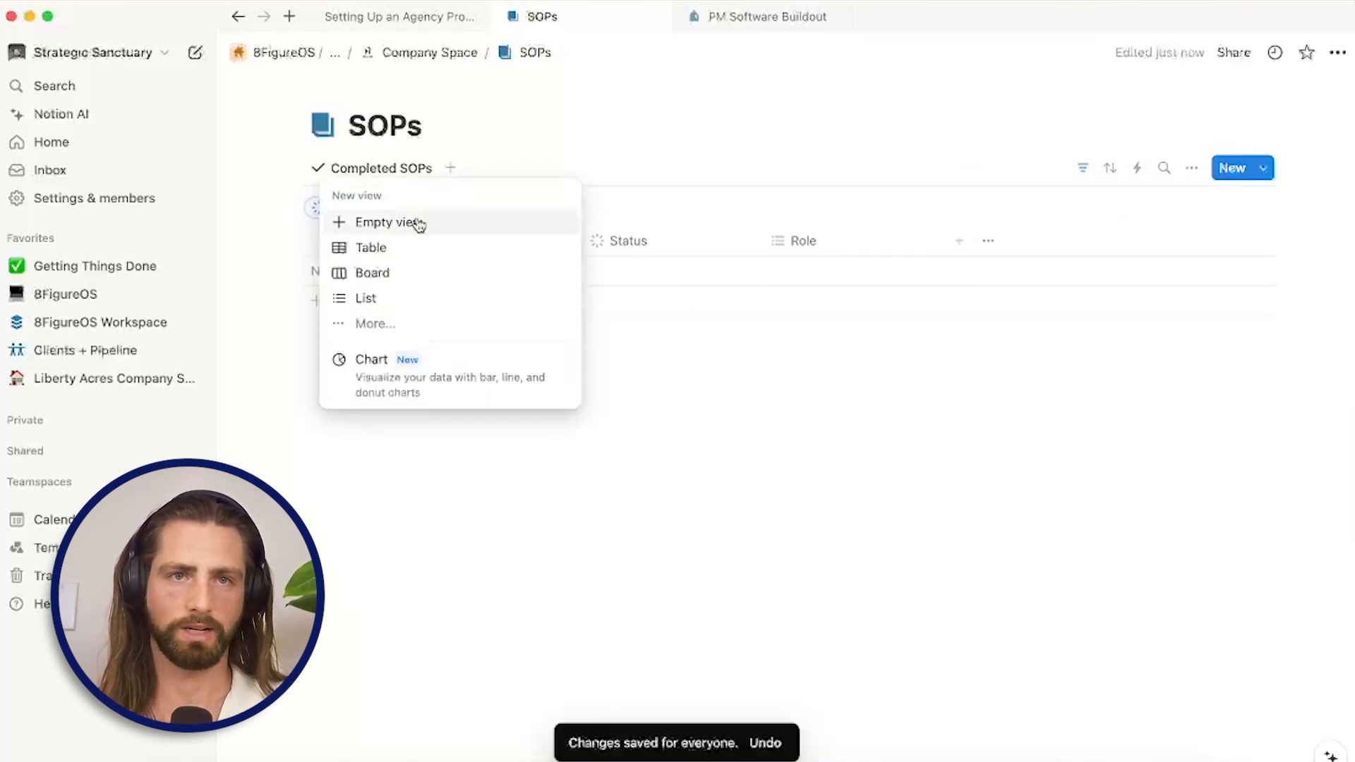
{"action": "left_click", "coordinate": [416, 223]}
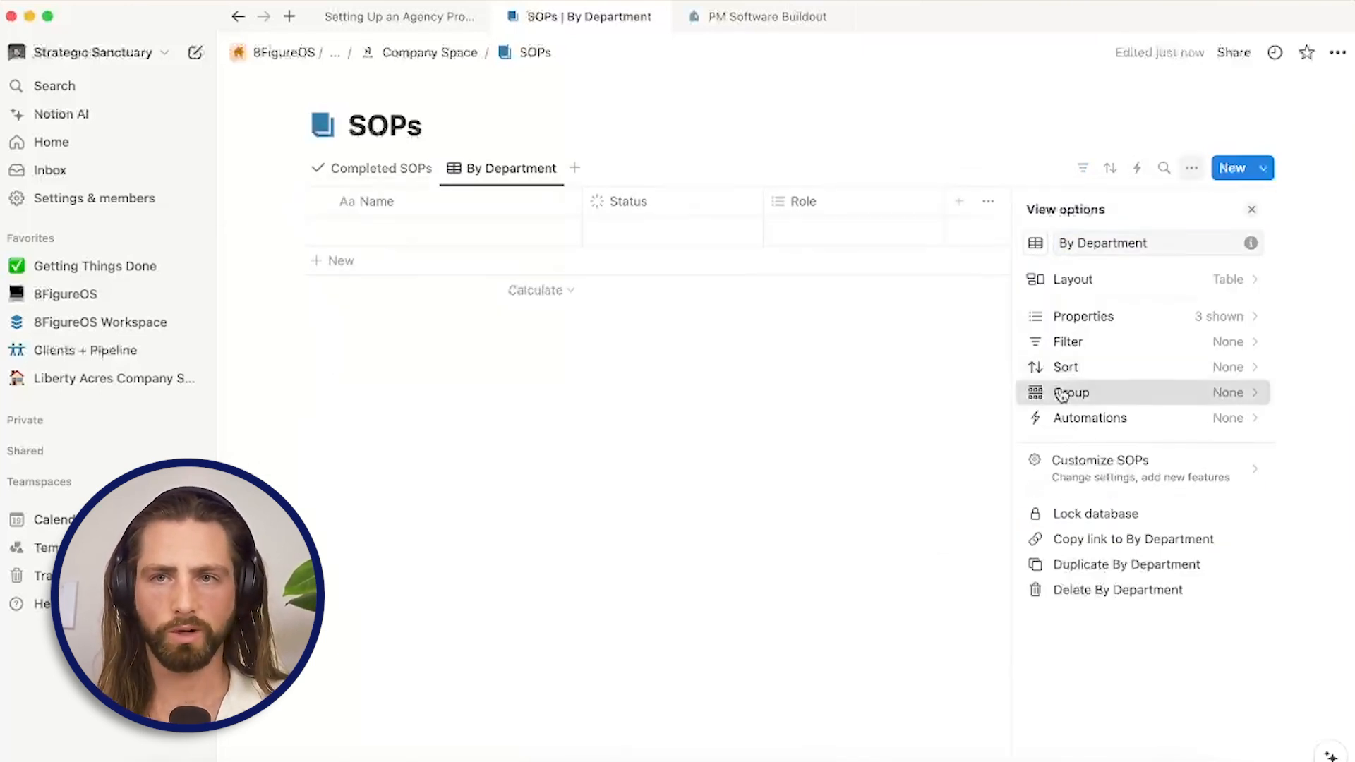
{"action": "left_click", "coordinate": [1070, 388]}
{"action": "left_click", "coordinate": [1087, 327]}
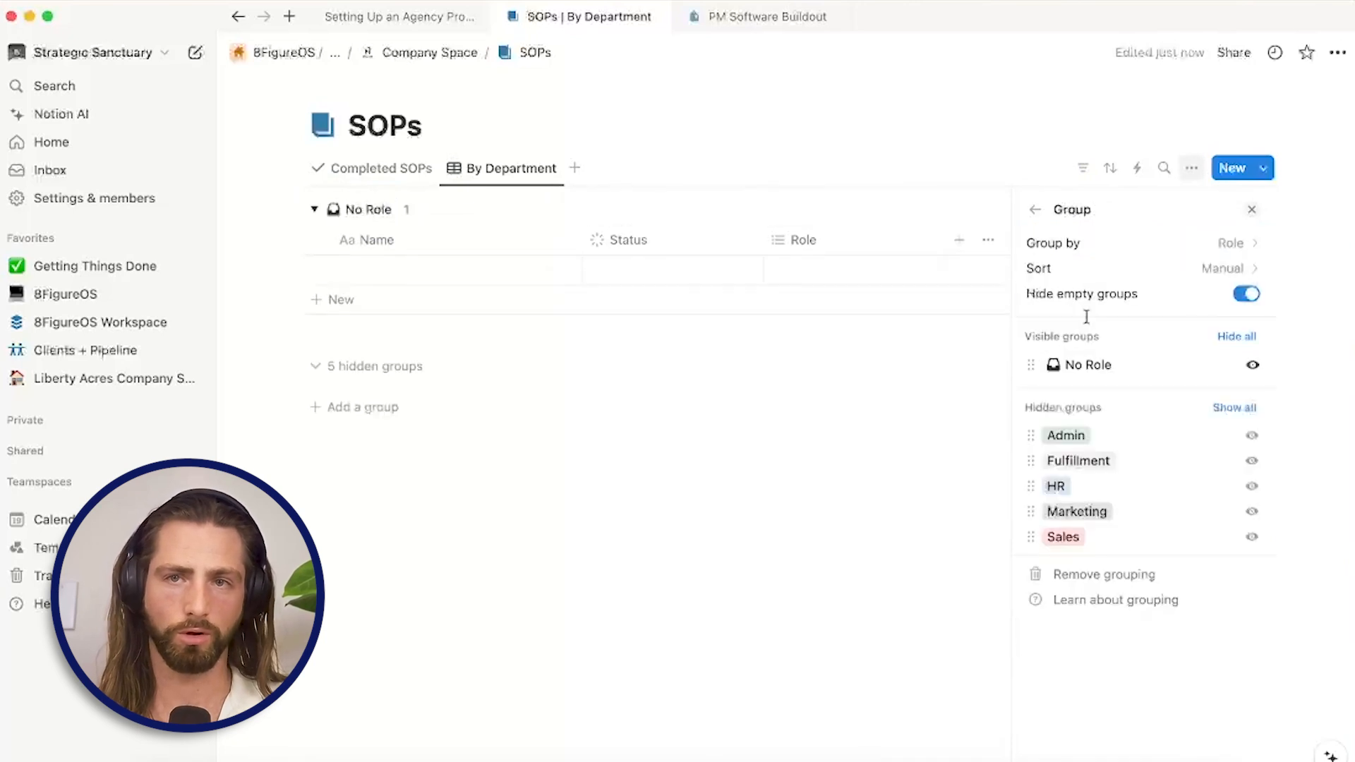
{"action": "key", "text": "Escape"}
Step: Filter the By Department view to Status Complete and save the filter for everyone
{"action": "left_click", "coordinate": [1081, 168]}
{"action": "left_click", "coordinate": [1031, 294]}
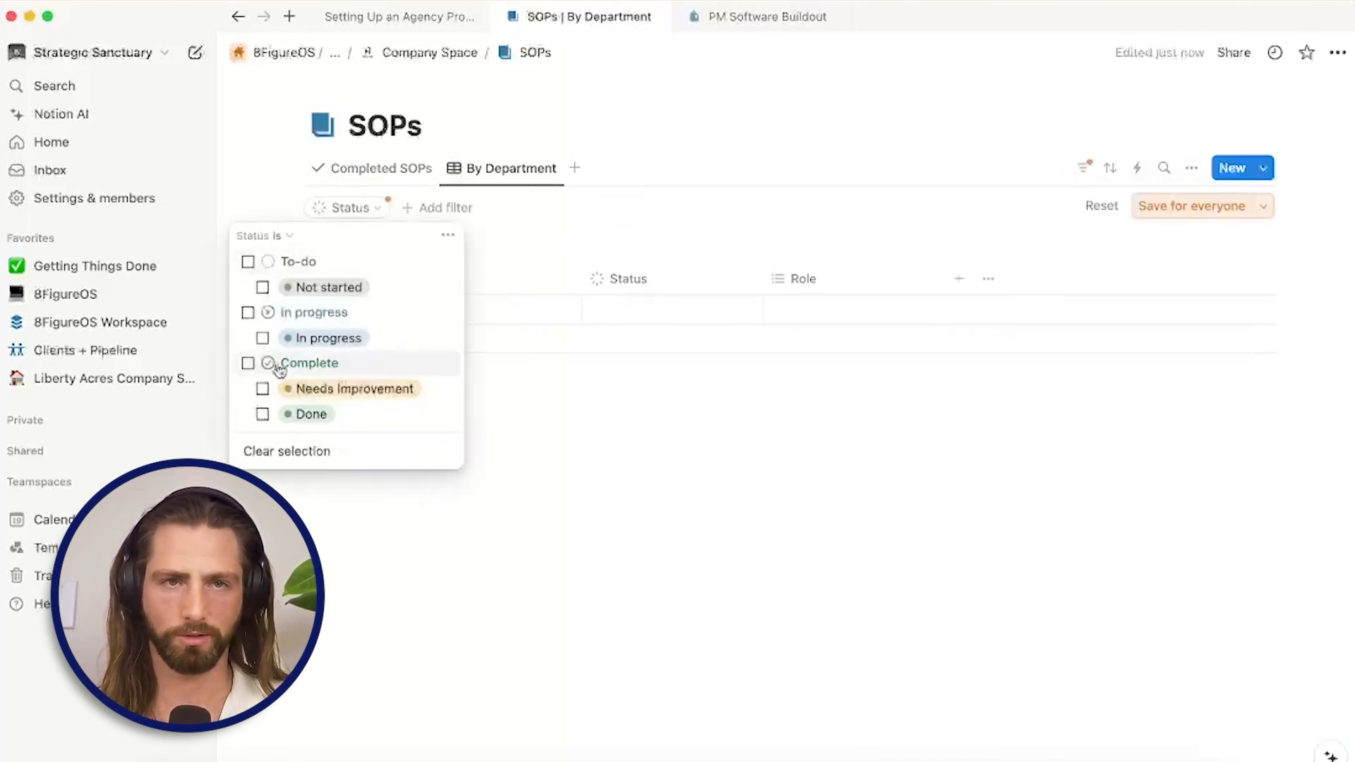
{"action": "left_click", "coordinate": [251, 363]}
{"action": "left_click", "coordinate": [1009, 278]}
Step: Add a table view named In Progress with a dashed-circle icon, filtered to Status In progress and To-do, saved for everyone
{"action": "left_click", "coordinate": [572, 167]}
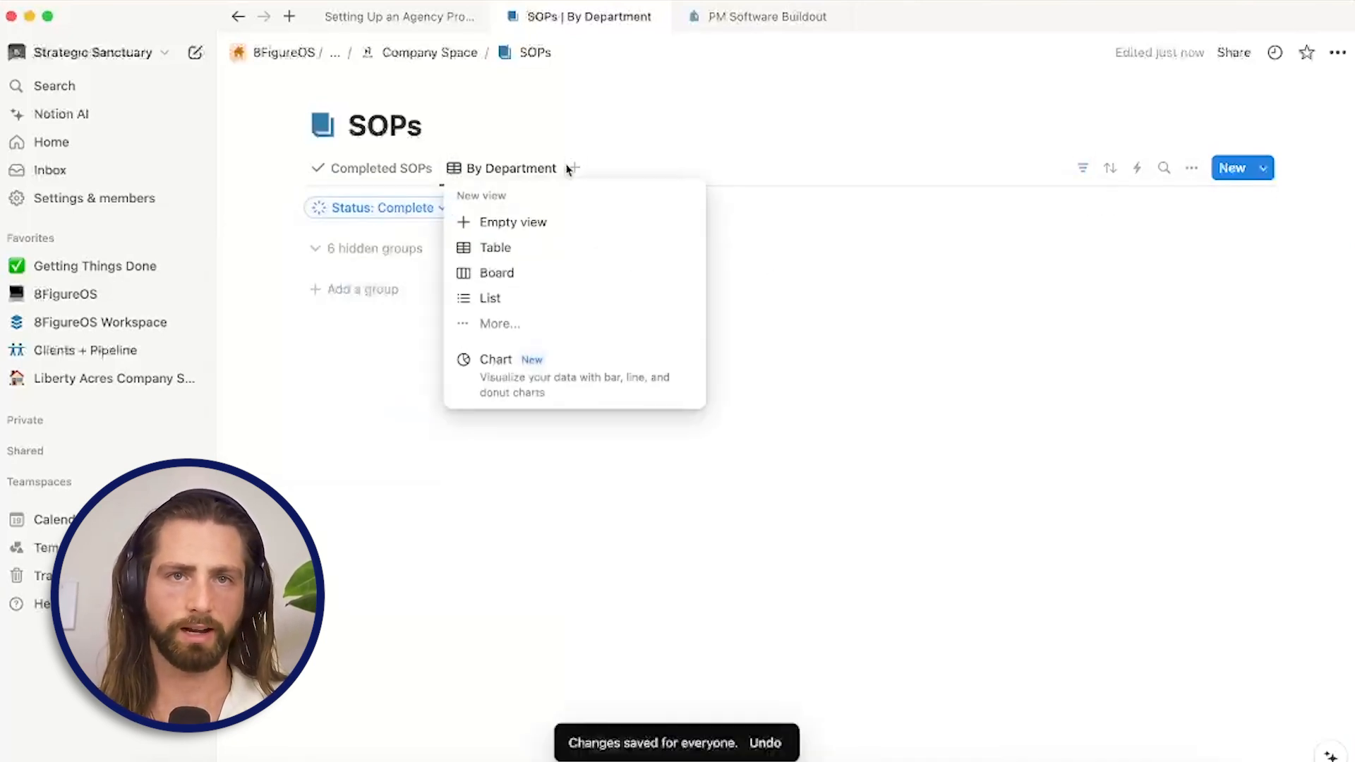
{"action": "left_click", "coordinate": [538, 221]}
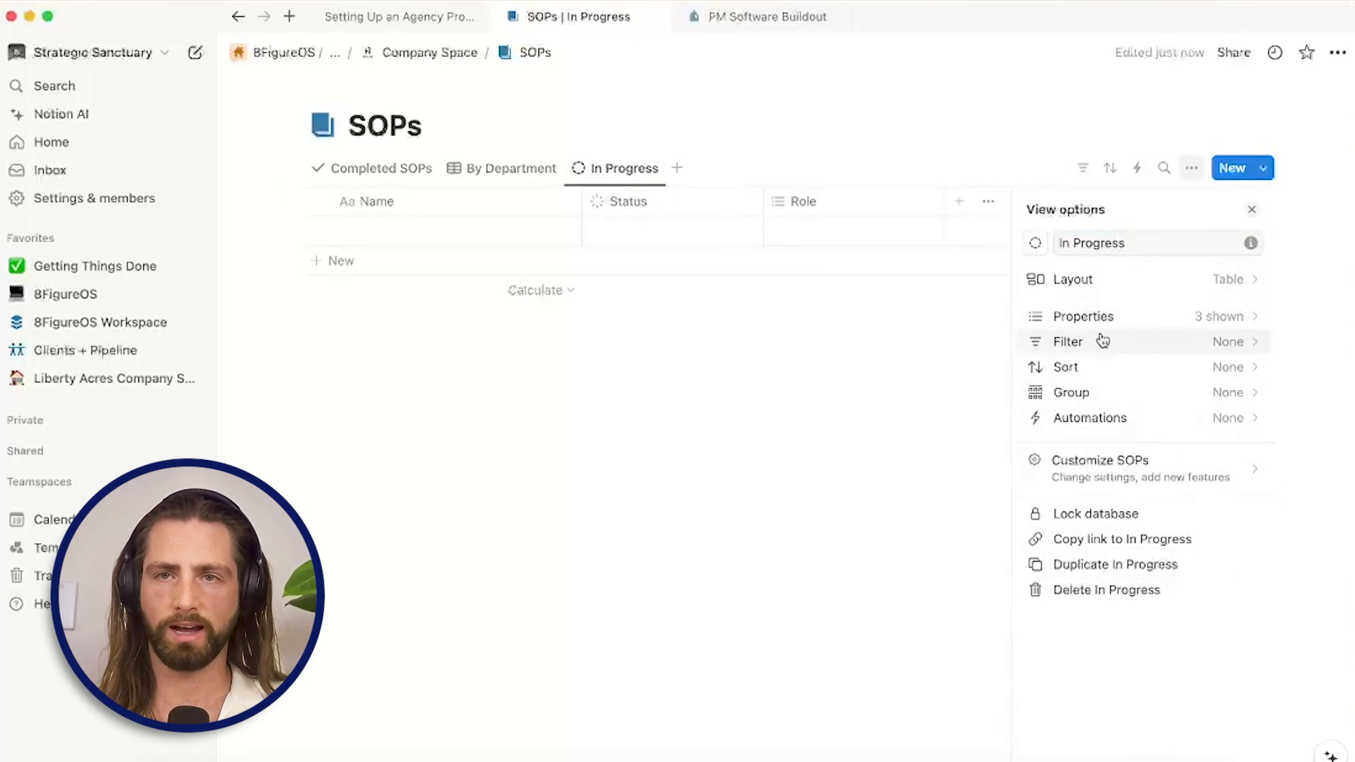
{"action": "left_click", "coordinate": [1098, 342]}
{"action": "left_click", "coordinate": [1071, 328]}
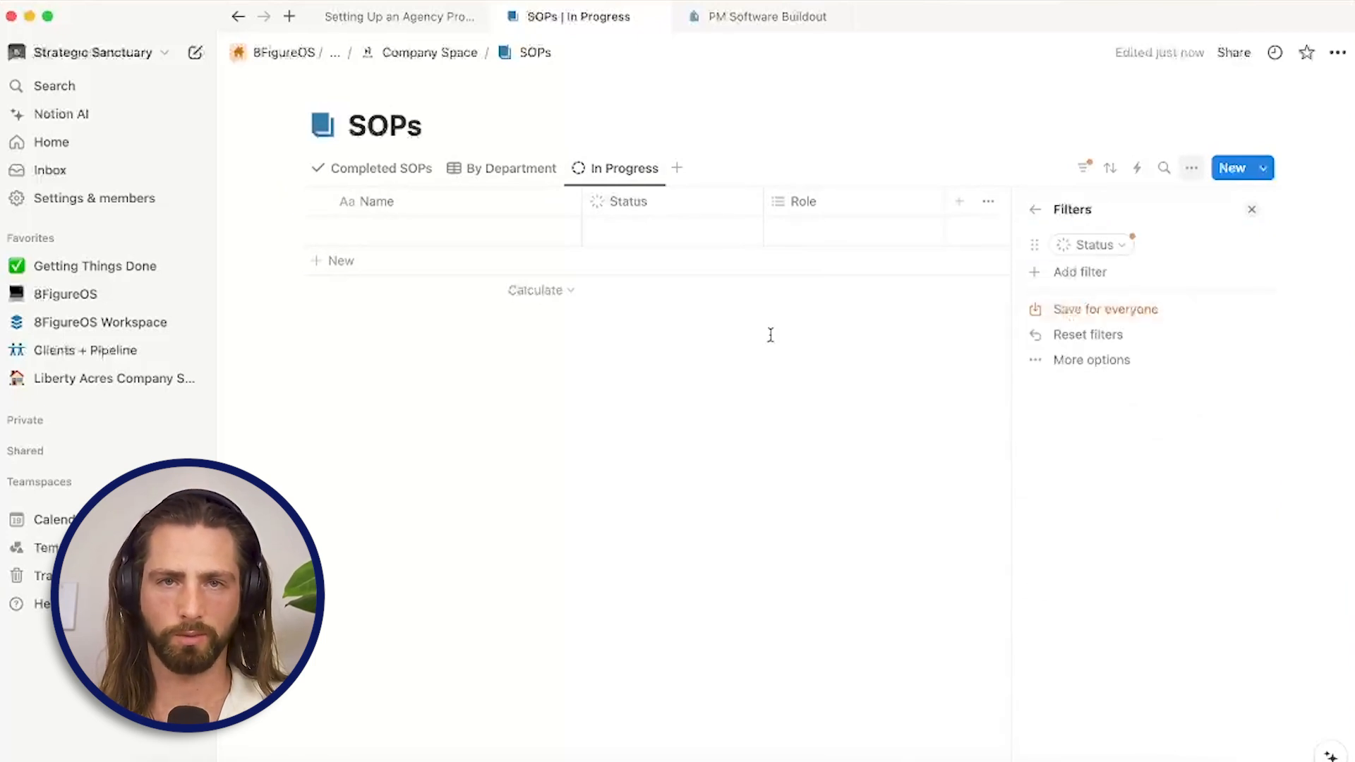
{"action": "left_click", "coordinate": [1091, 245]}
{"action": "left_click", "coordinate": [992, 350]}
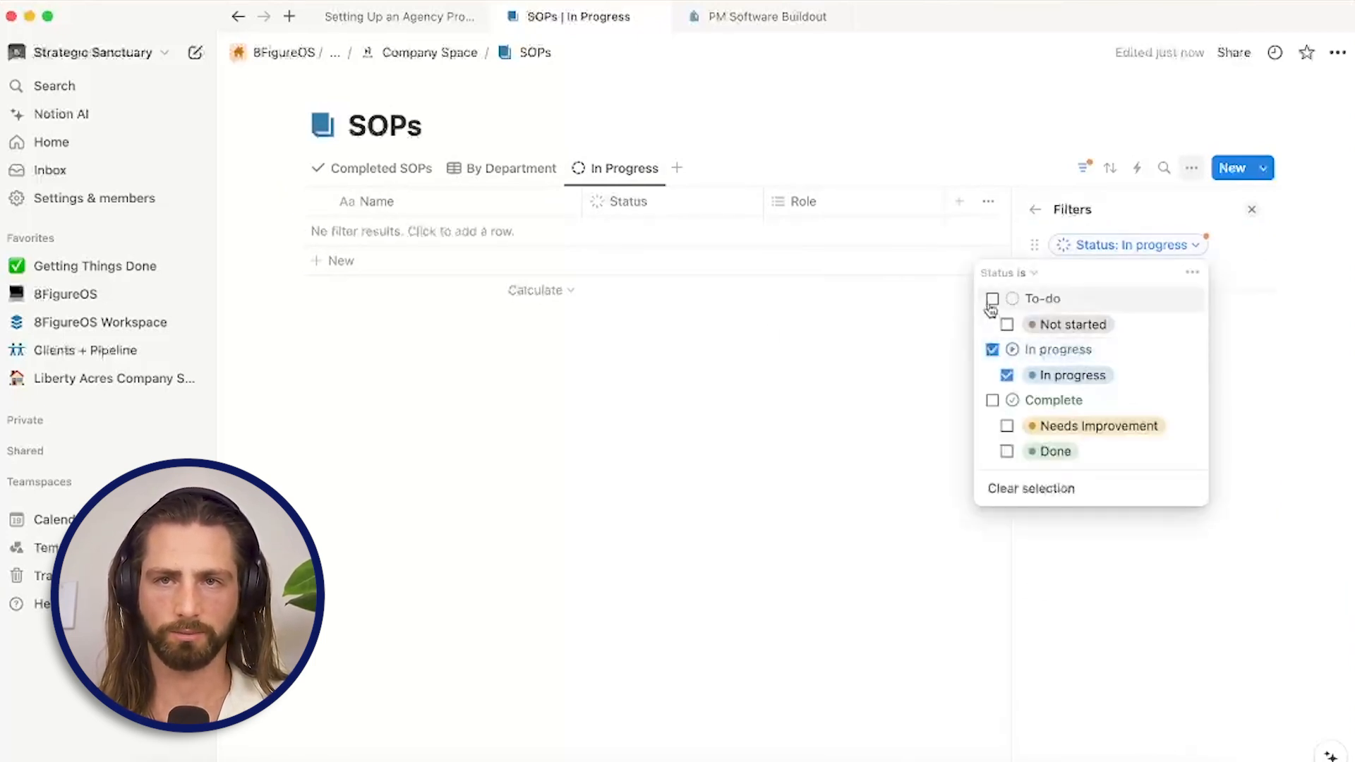
{"action": "left_click", "coordinate": [992, 298]}
{"action": "left_click", "coordinate": [1185, 204]}
{"action": "left_click", "coordinate": [1051, 310]}
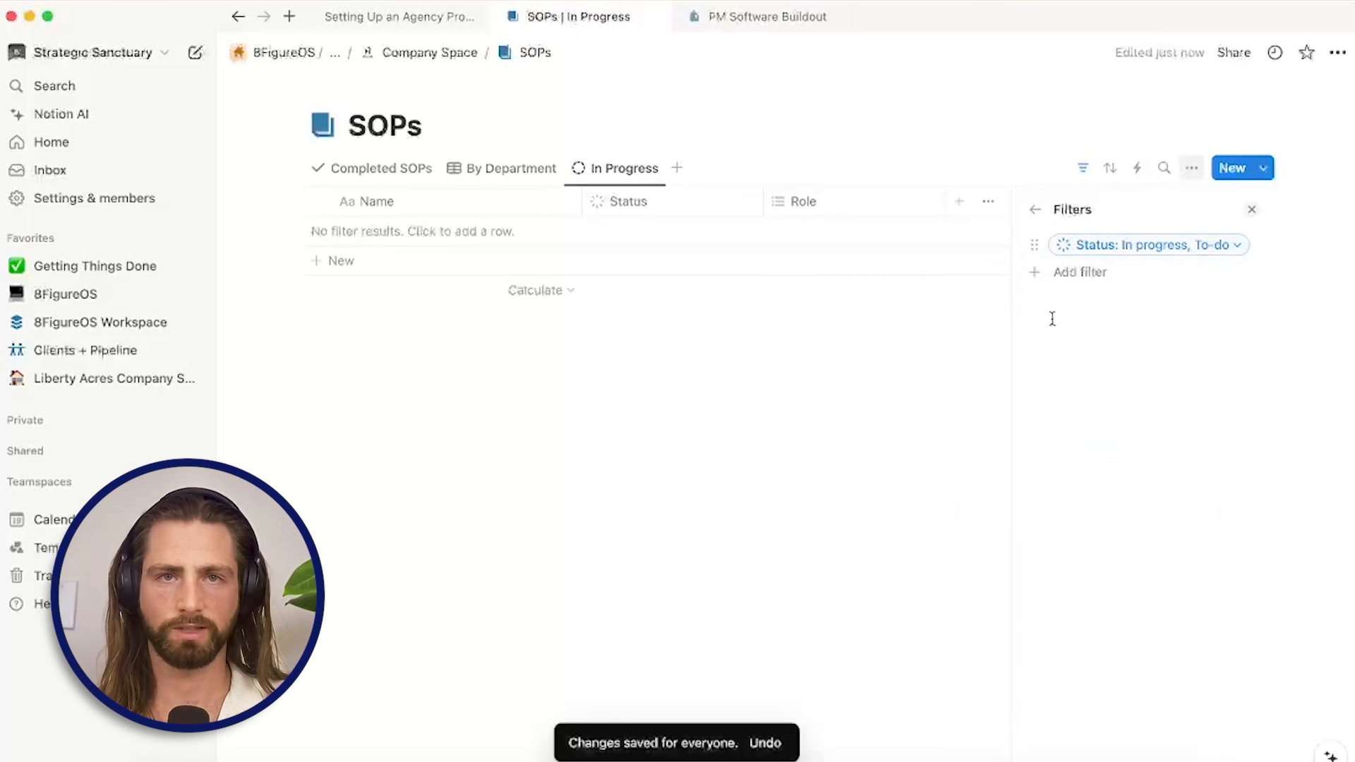
Step: Return to Company Space and add a sub-page titled Team Meeting Space below SOPs in the Company section
{"action": "left_click", "coordinate": [776, 418]}
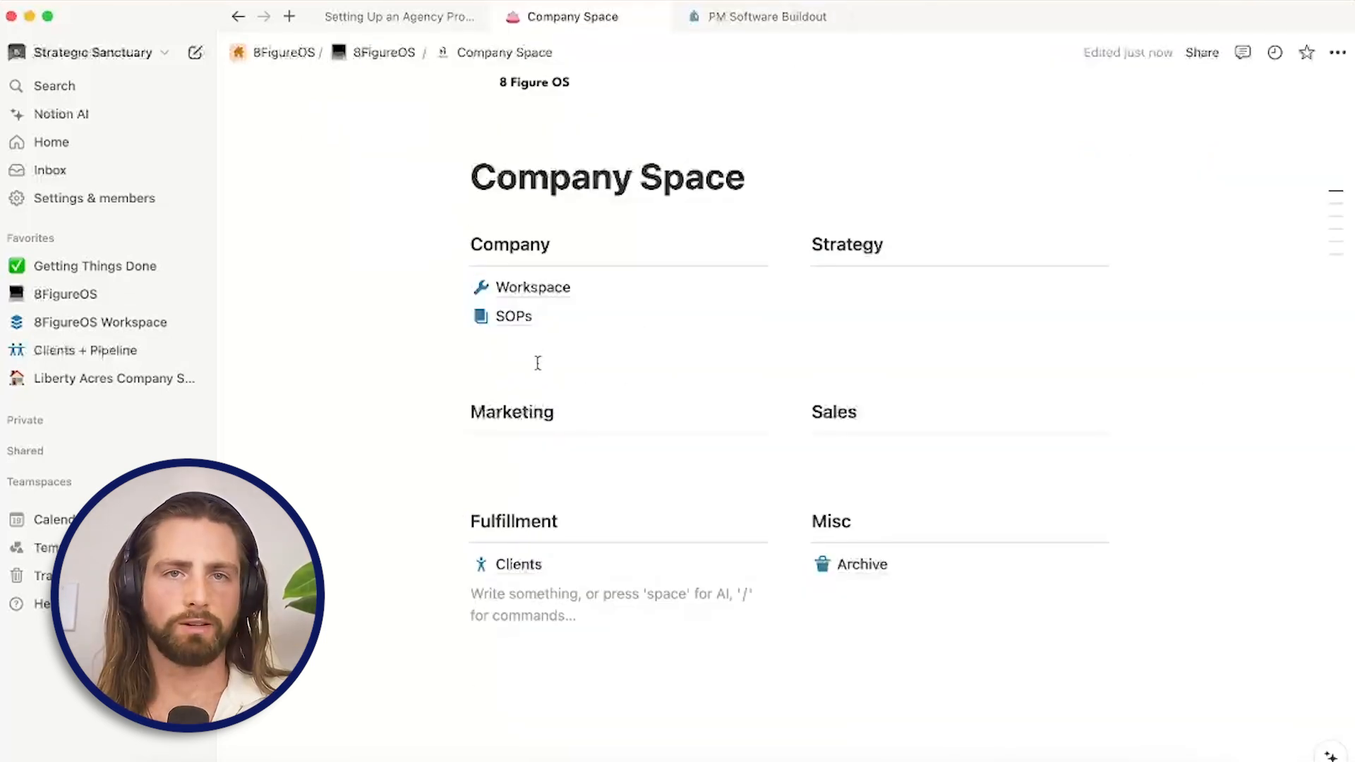
{"action": "left_click", "coordinate": [543, 338]}
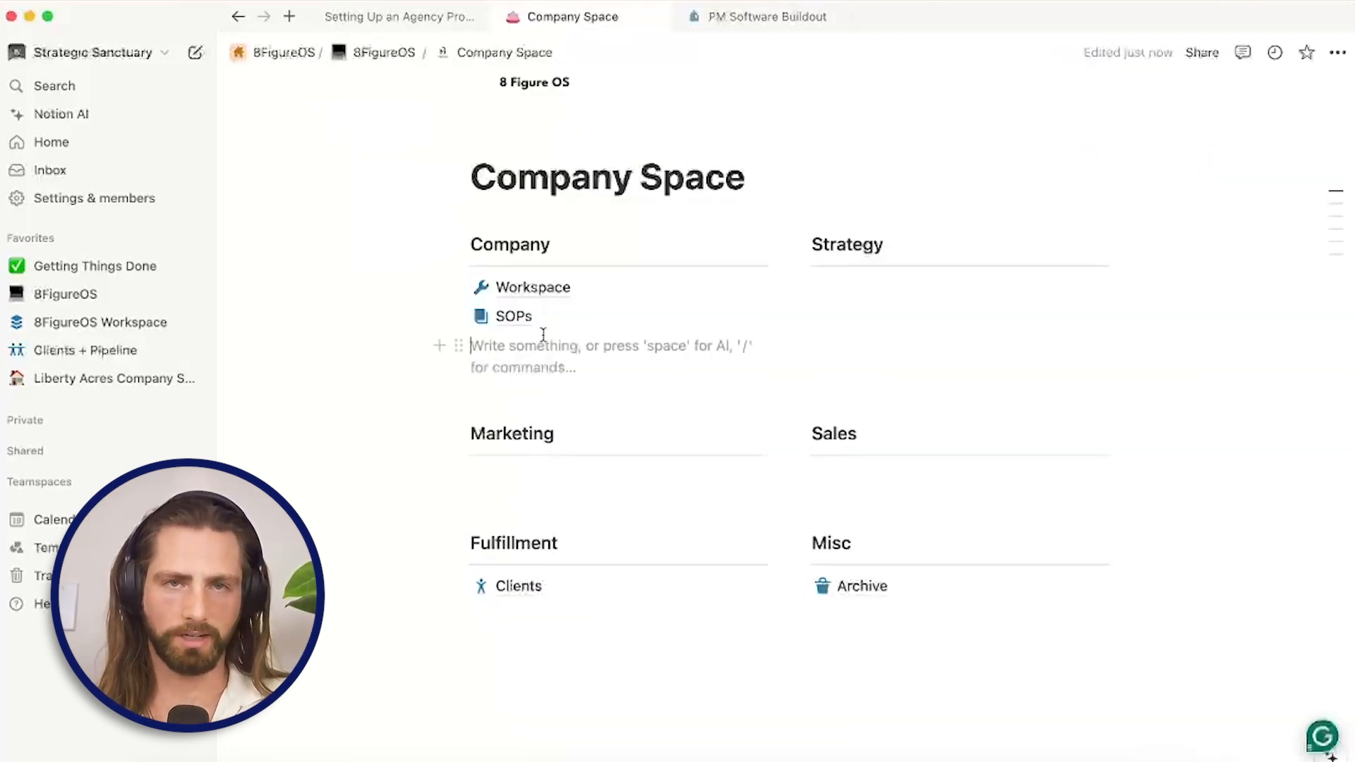
{"action": "type", "text": "/p"}
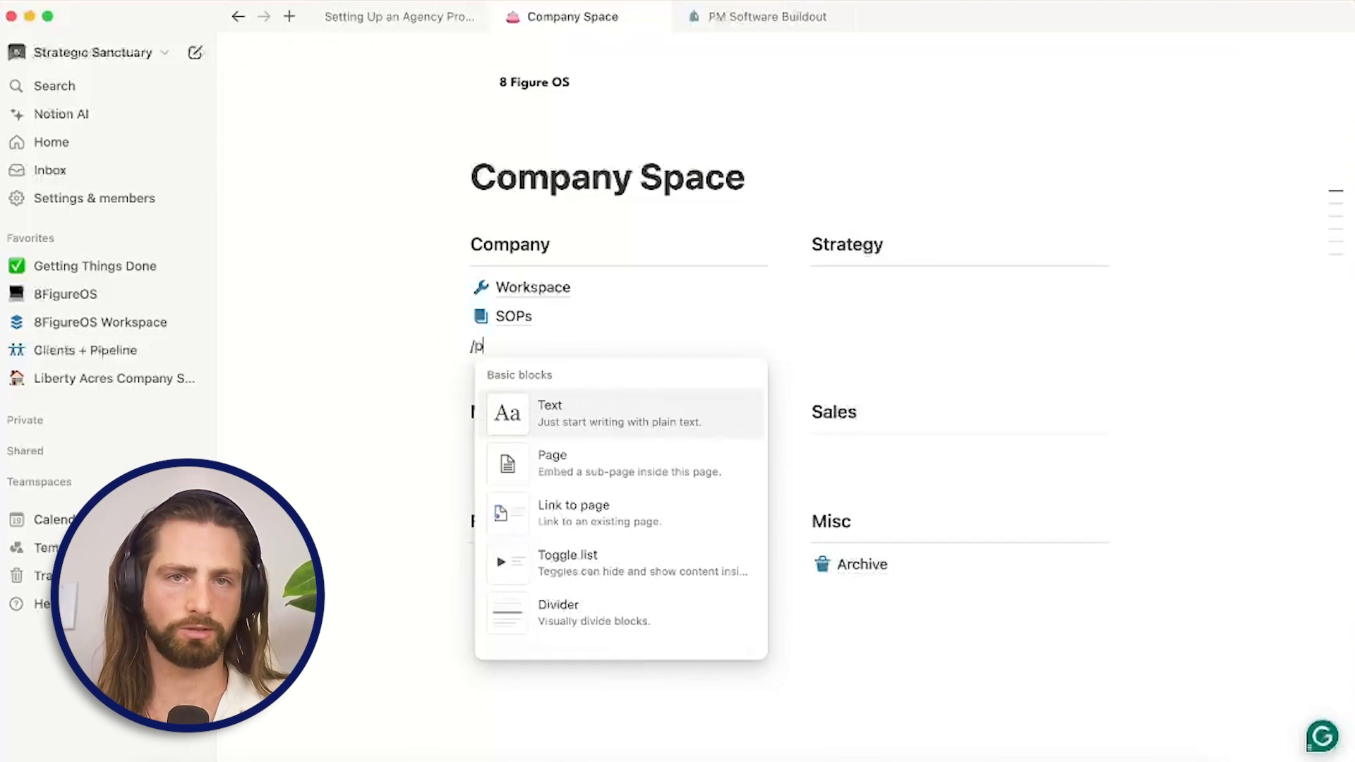
{"action": "key", "text": "Return"}
{"action": "type", "text": "Team Meeting Space"}
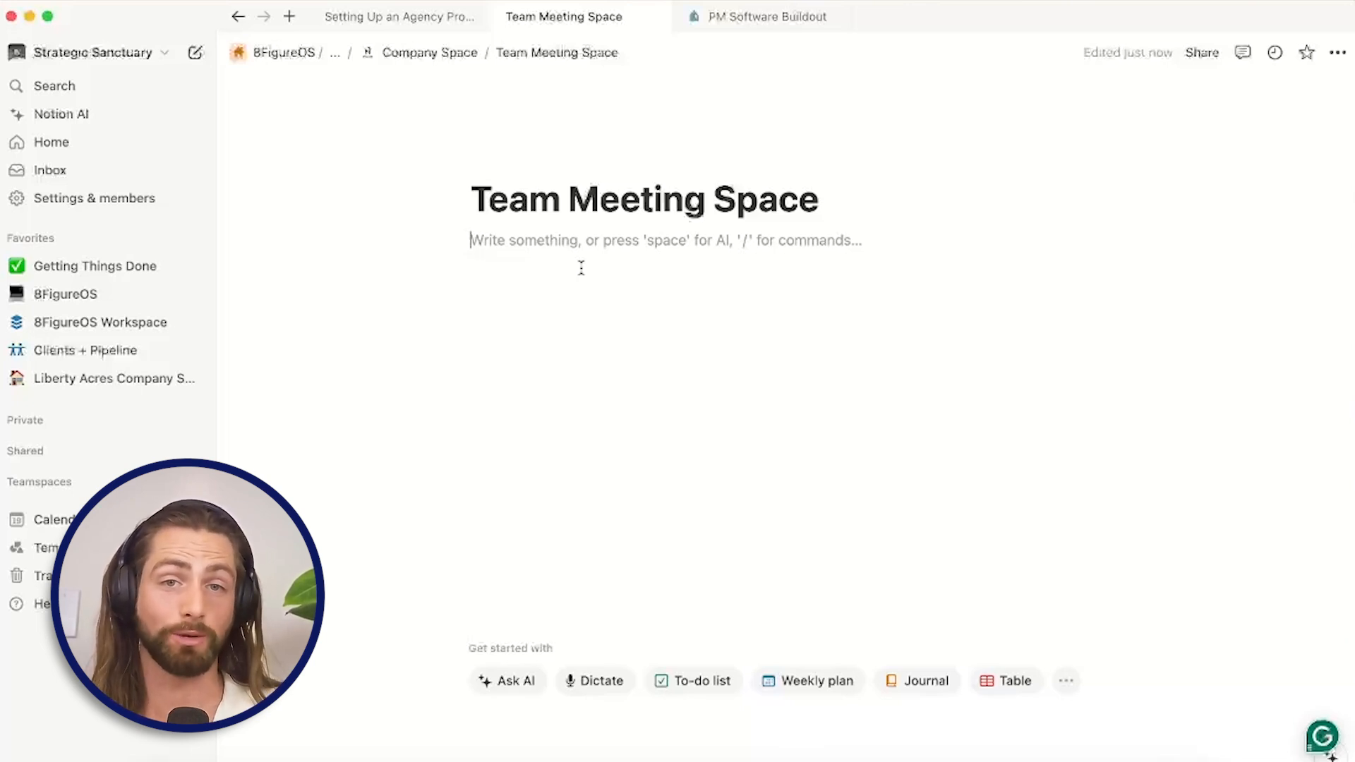
Step: Set up a two-column layout on the Team Meeting Space page and insert an inline database titled Team Goals in the first column
{"action": "type", "text": "/2c"}
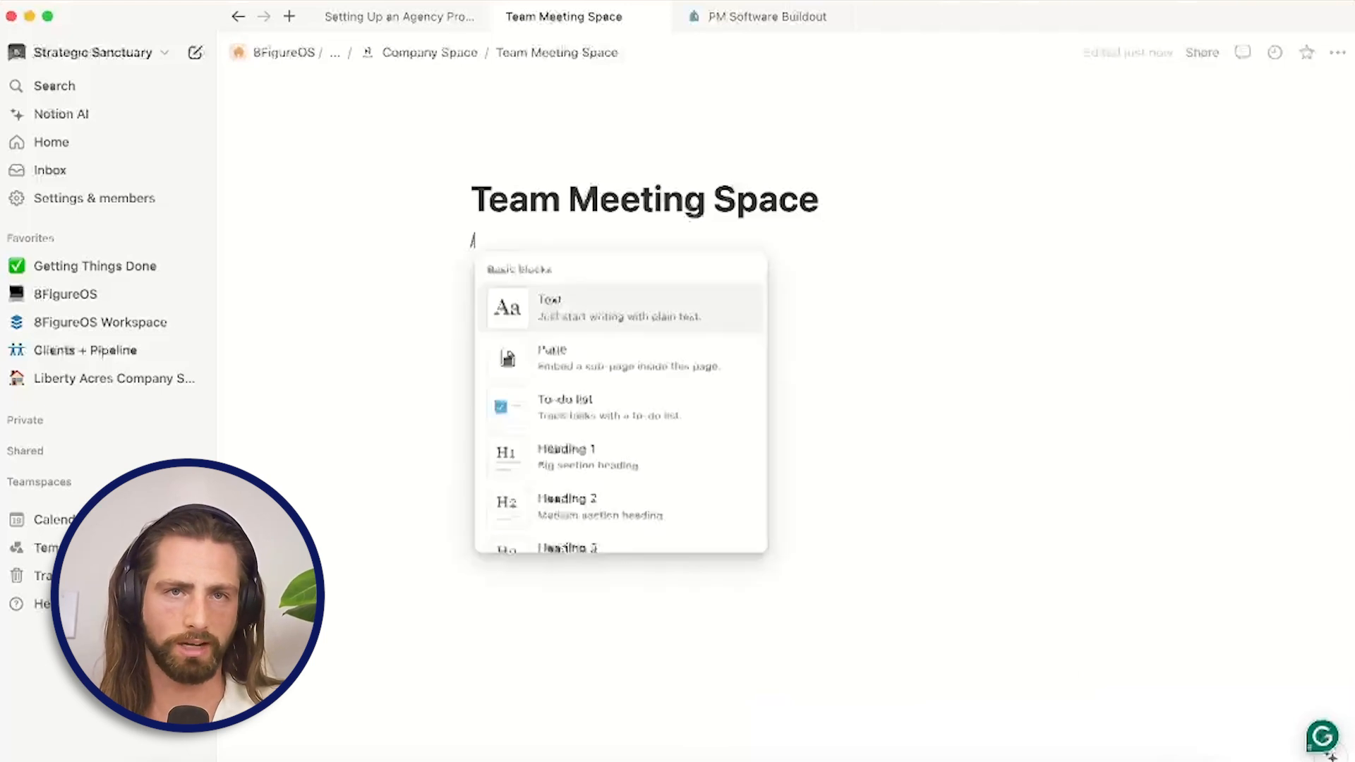
{"action": "key", "text": "BackSpace"}
{"action": "key", "text": "BackSpace"}
{"action": "type", "text": "data"}
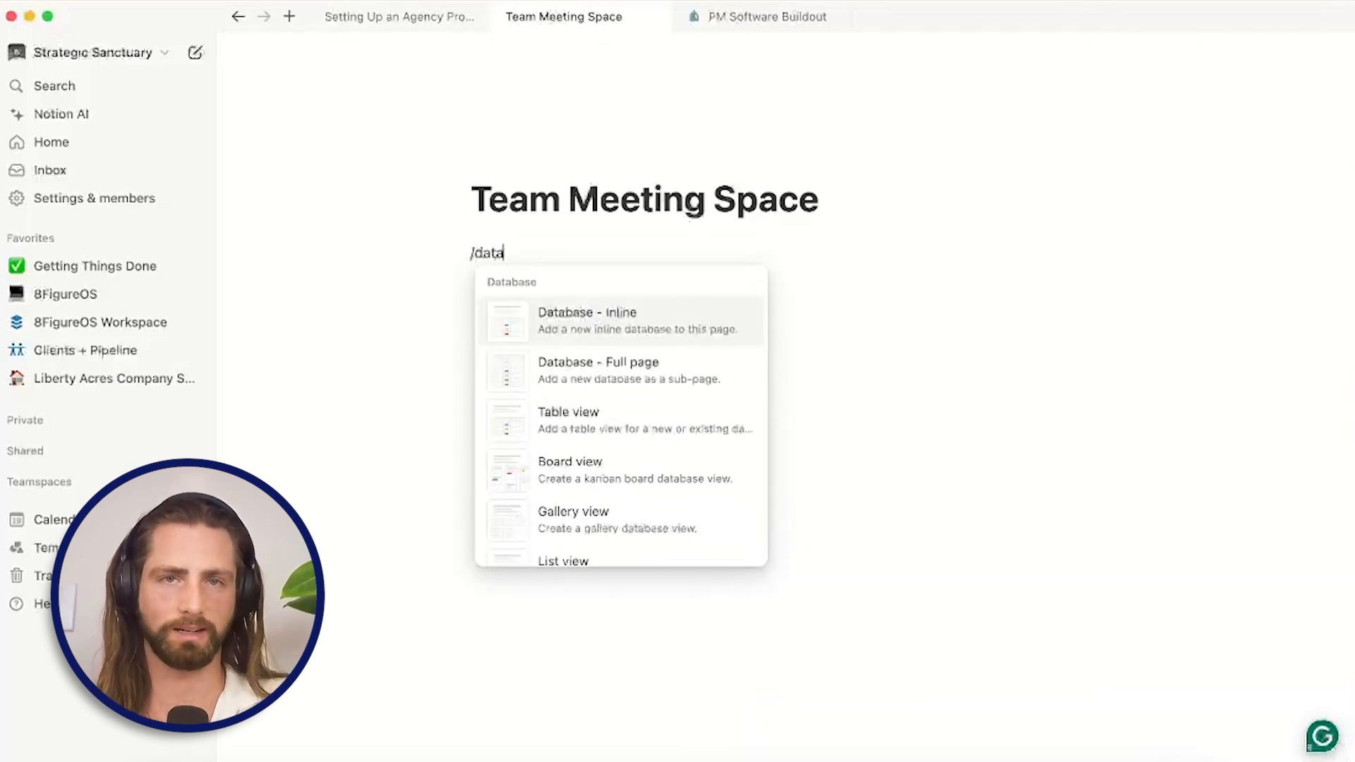
{"action": "key", "text": "Return"}
{"action": "left_click", "coordinate": [554, 297]}
{"action": "type", "text": "Team Goals"}
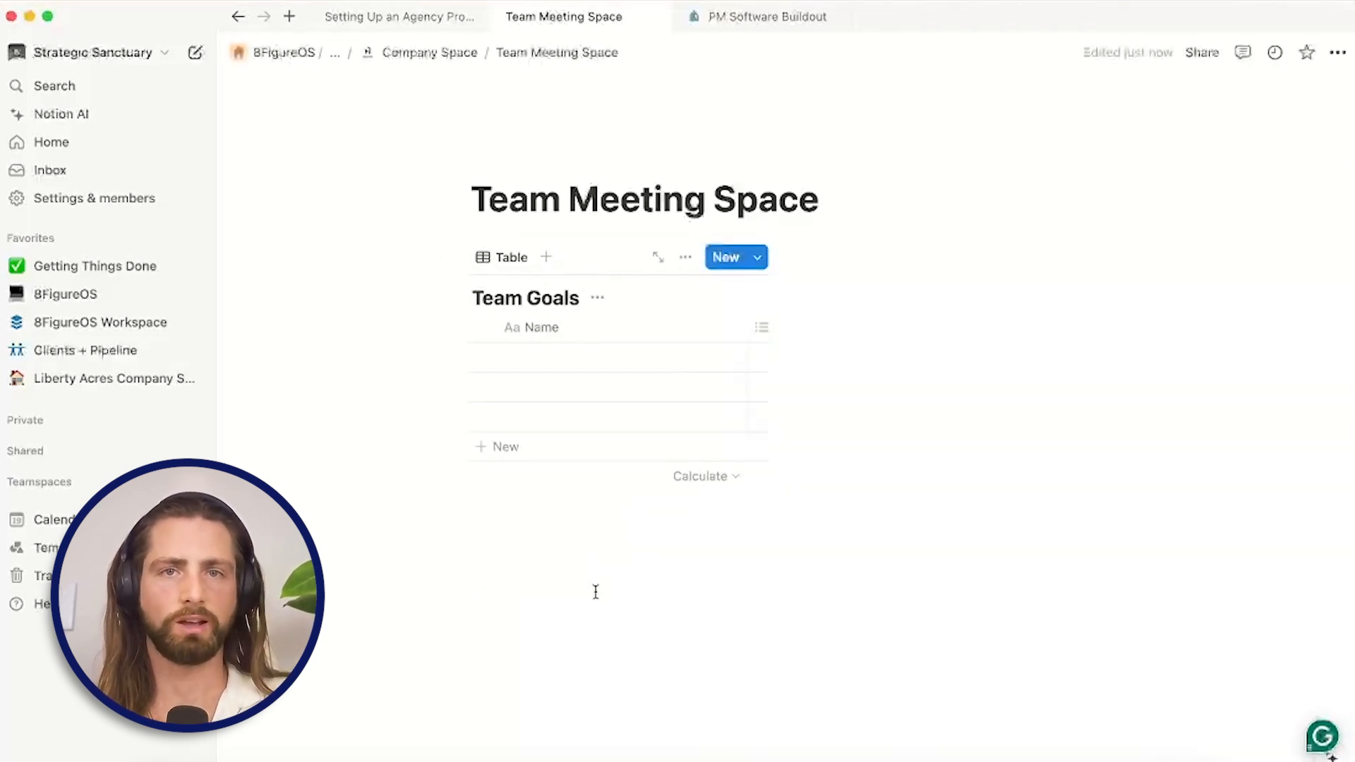
Step: Hide the Team Goals database title and widen the page column that holds the database
{"action": "left_click", "coordinate": [597, 297]}
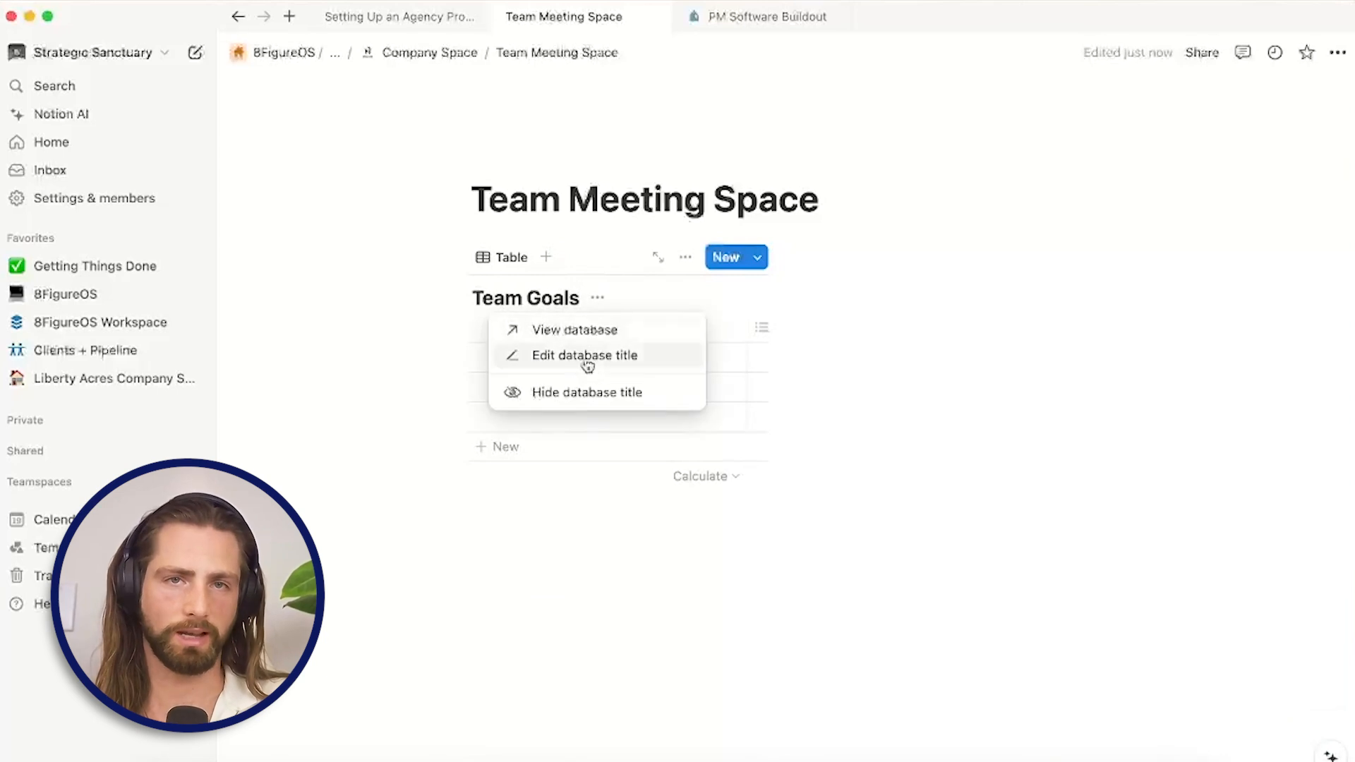
{"action": "left_click", "coordinate": [575, 400]}
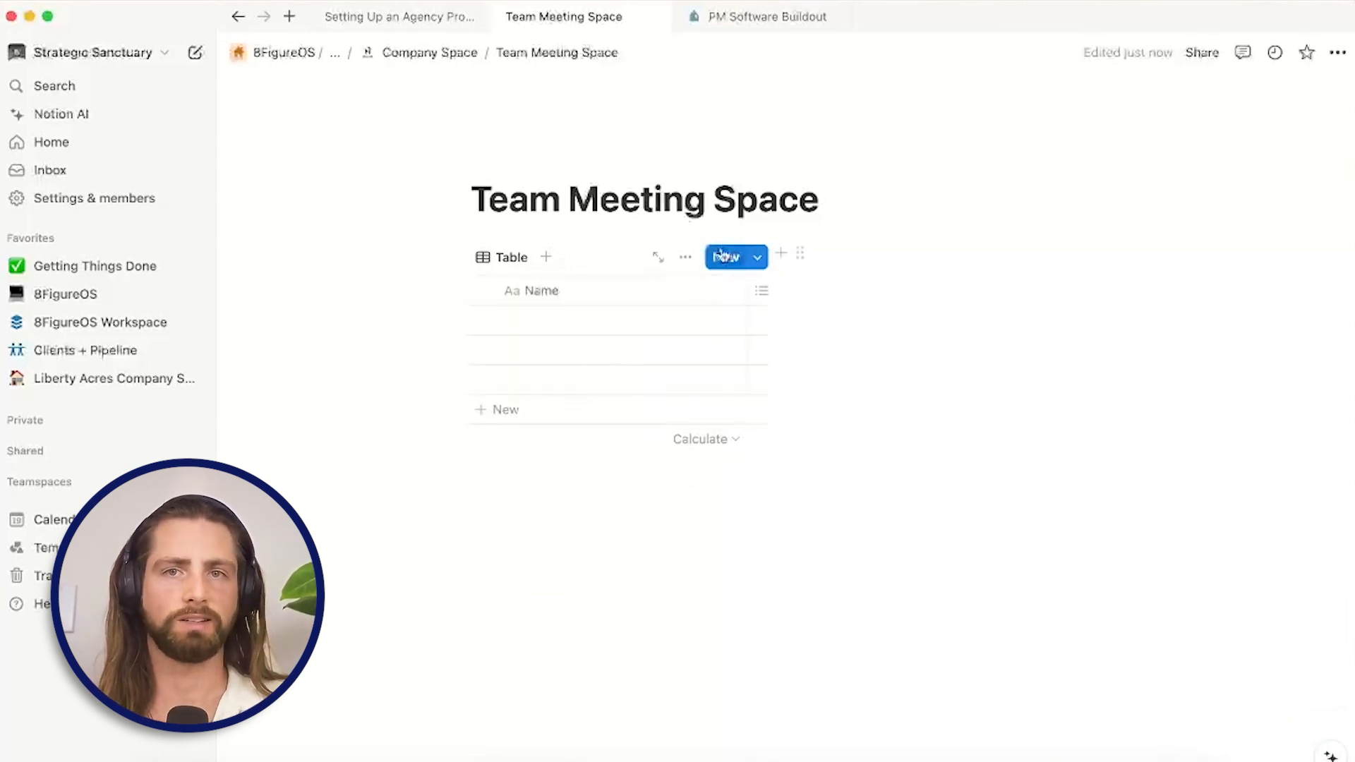
{"action": "left_click_drag", "start_coordinate": [788, 271], "coordinate": [896, 317]}
Step: Change the Team Goals database's Tags property to the Date type and rename it Due
{"action": "left_click", "coordinate": [784, 295]}
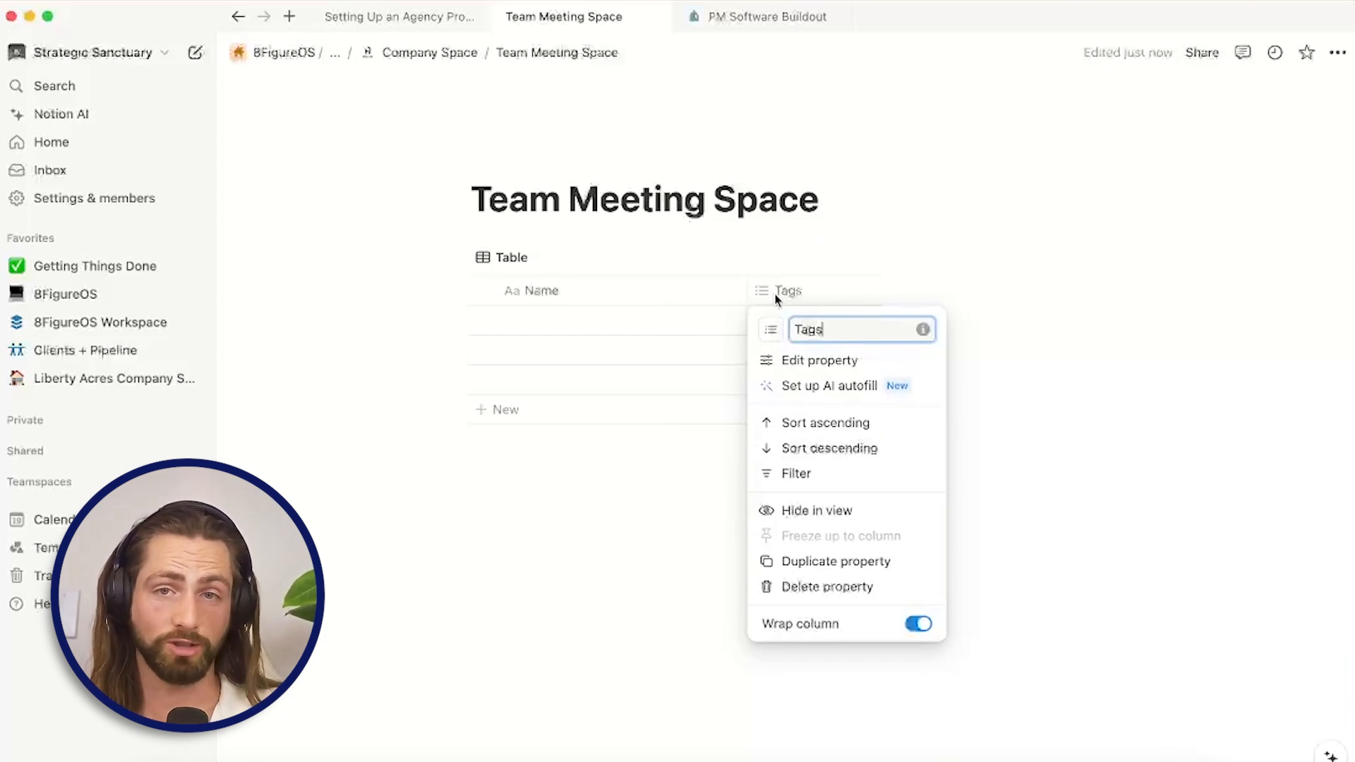
{"action": "left_click", "coordinate": [811, 360]}
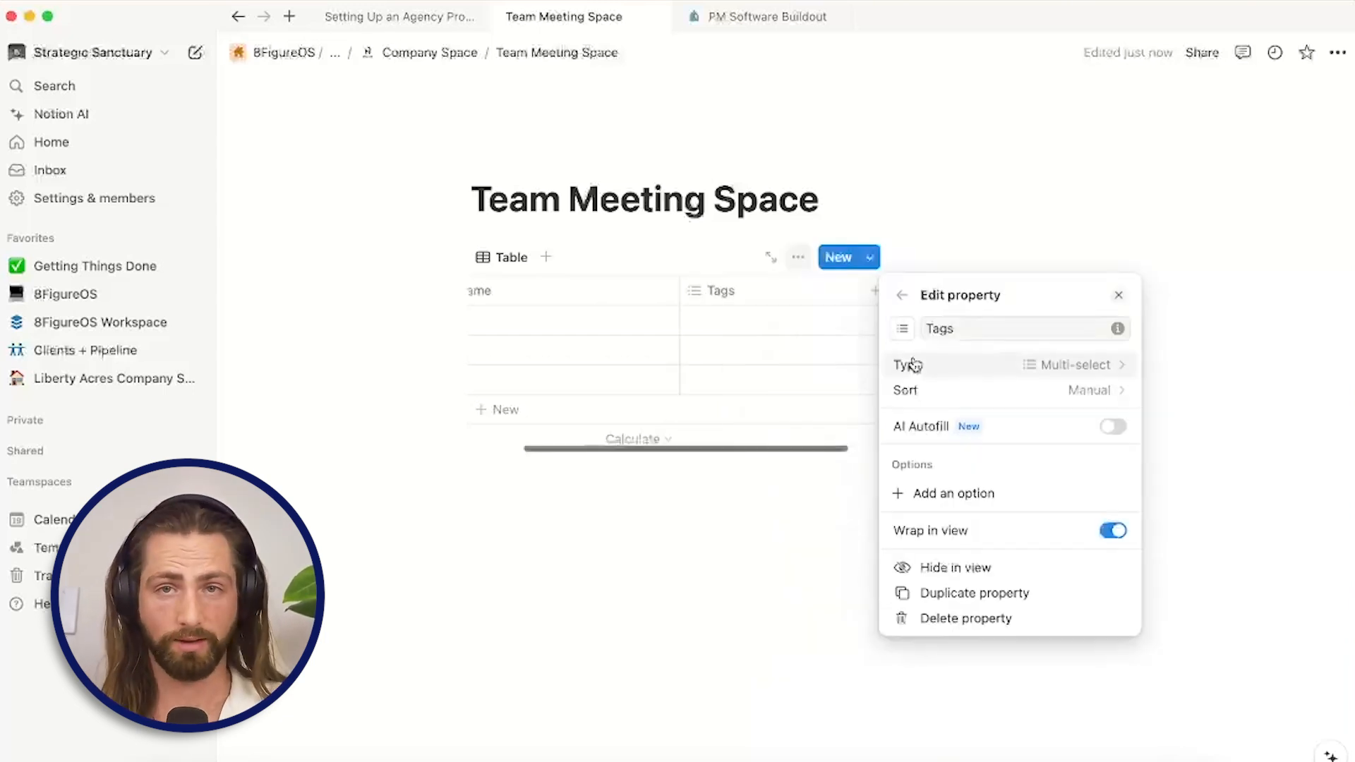
{"action": "left_click", "coordinate": [975, 362]}
{"action": "type", "text": "date"}
{"action": "left_click", "coordinate": [946, 393]}
{"action": "double_click", "coordinate": [937, 327]}
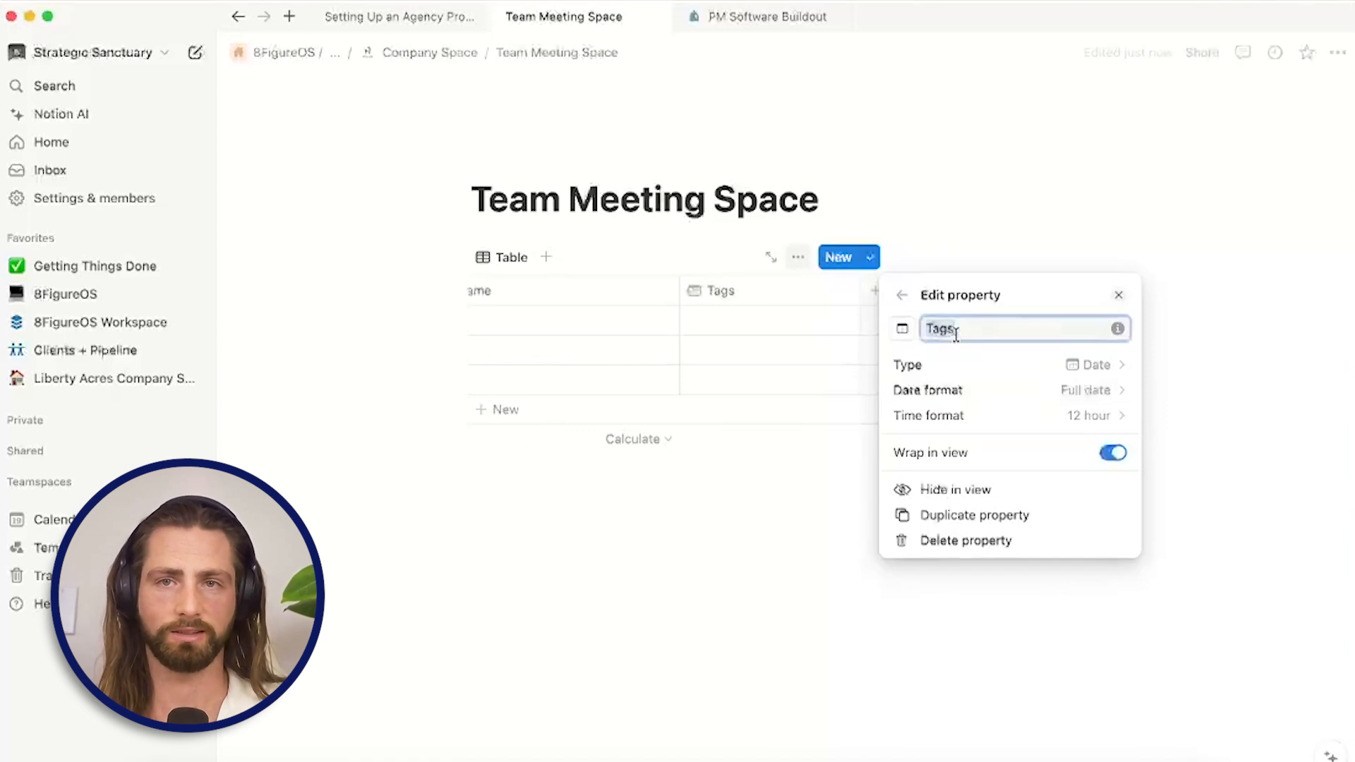
{"action": "type", "text": "Die"}
{"action": "type", "text": "e"}
{"action": "key", "text": "Return"}
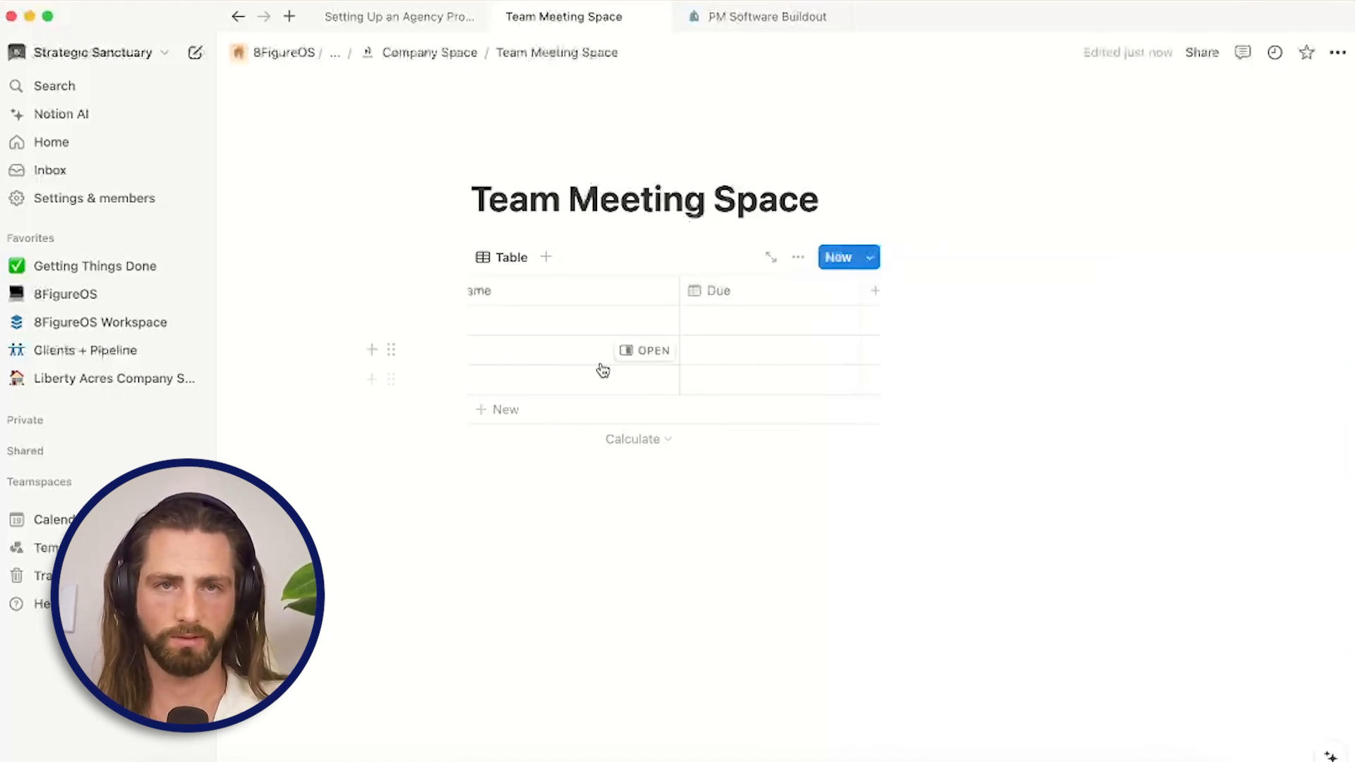
{"action": "scroll", "coordinate": [601, 365], "scroll_direction": "left", "scroll_amount": 2}
{"action": "scroll", "coordinate": [800, 338], "scroll_direction": "right", "scroll_amount": 3}
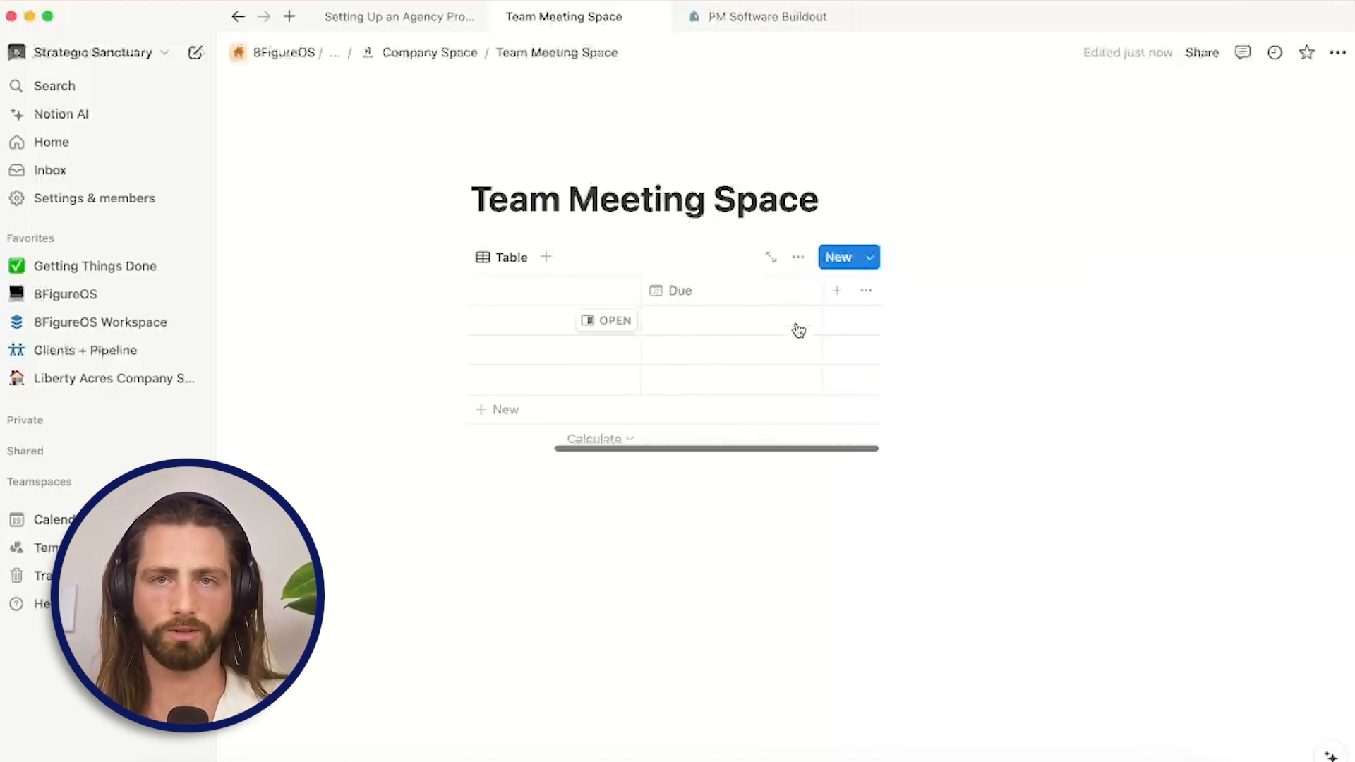
Step: Add a Person property named Assigned To and a Status property to the Team Goals database
{"action": "left_click", "coordinate": [839, 293]}
{"action": "left_click", "coordinate": [916, 350]}
{"action": "left_click", "coordinate": [766, 596]}
{"action": "left_click", "coordinate": [879, 296]}
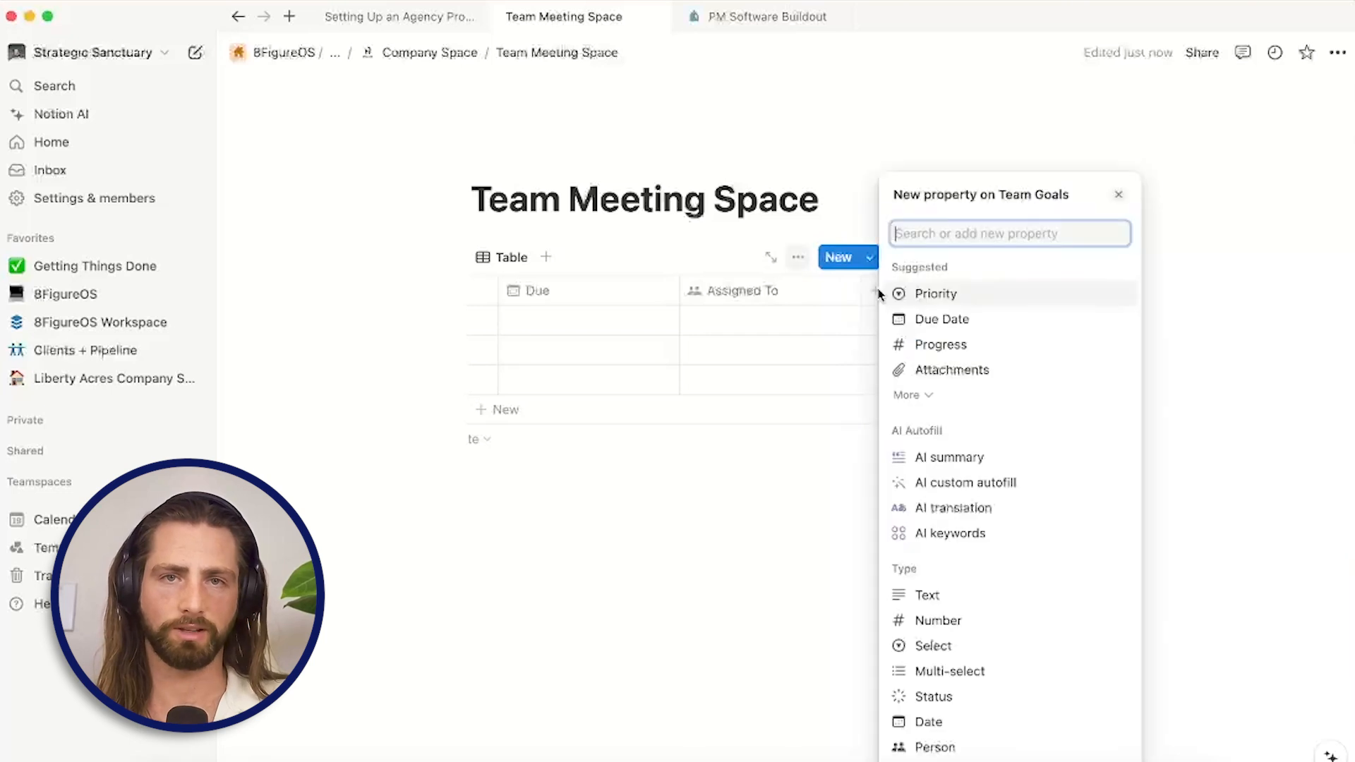
{"action": "type", "text": "sta"}
{"action": "key", "text": "Return"}
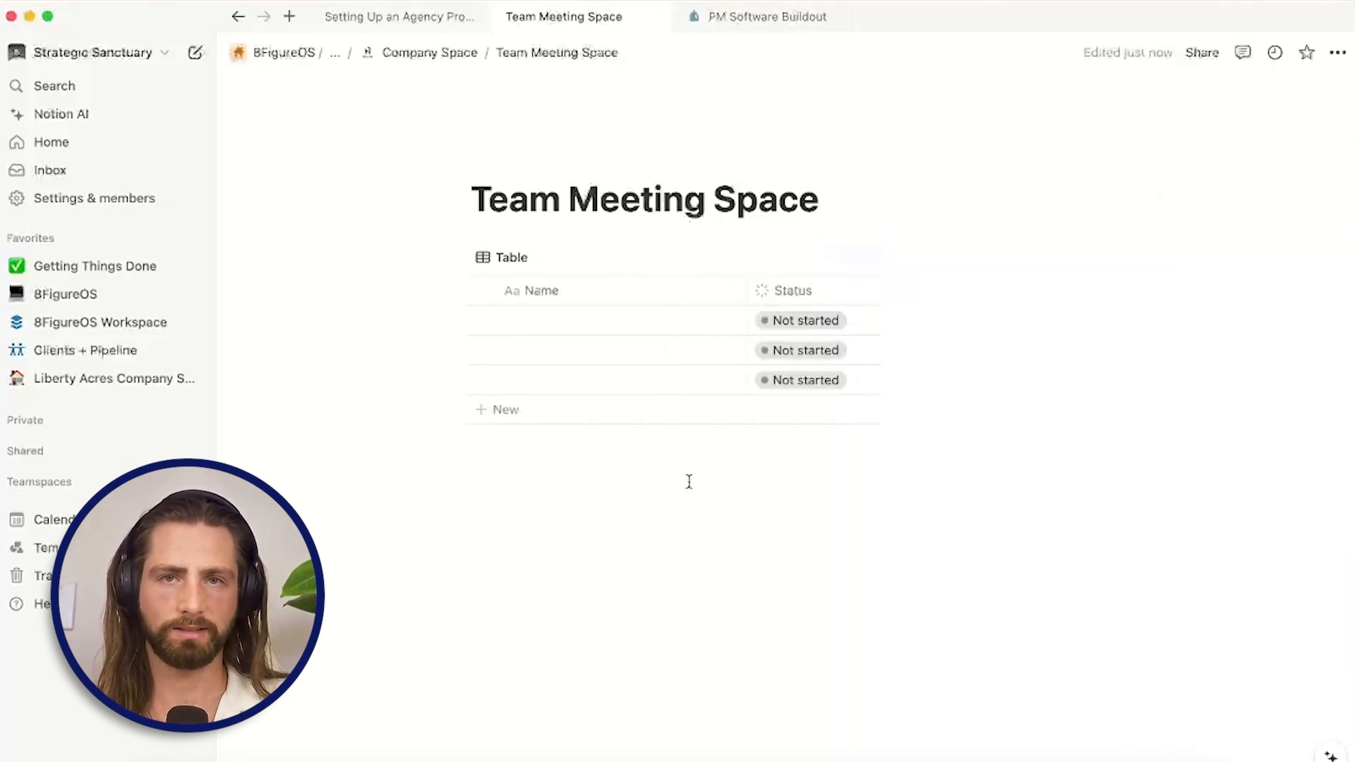
Step: Set the Status options to Off Track and On Track under In progress, and Missed and Hit under Complete
{"action": "left_click", "coordinate": [828, 293]}
{"action": "left_click", "coordinate": [847, 360]}
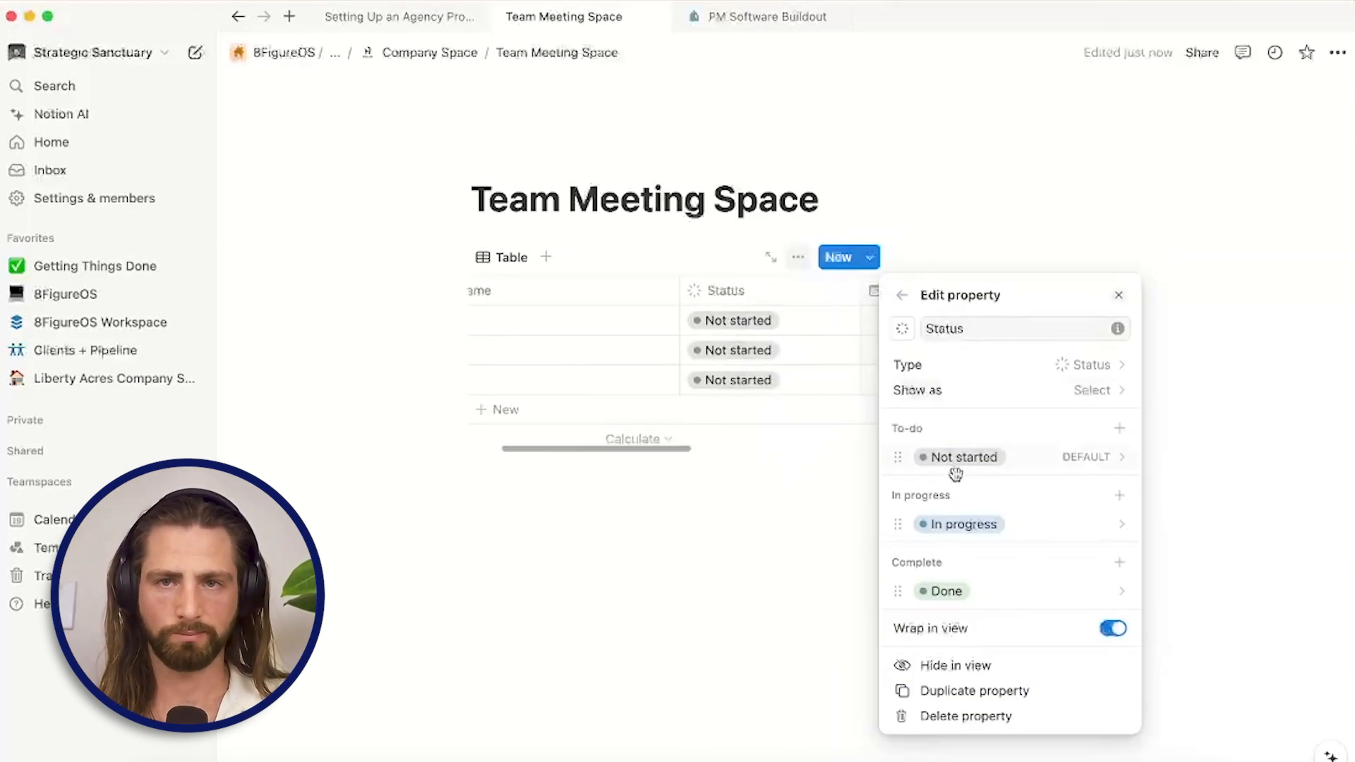
{"action": "left_click", "coordinate": [1111, 523]}
{"action": "type", "text": "On Track"}
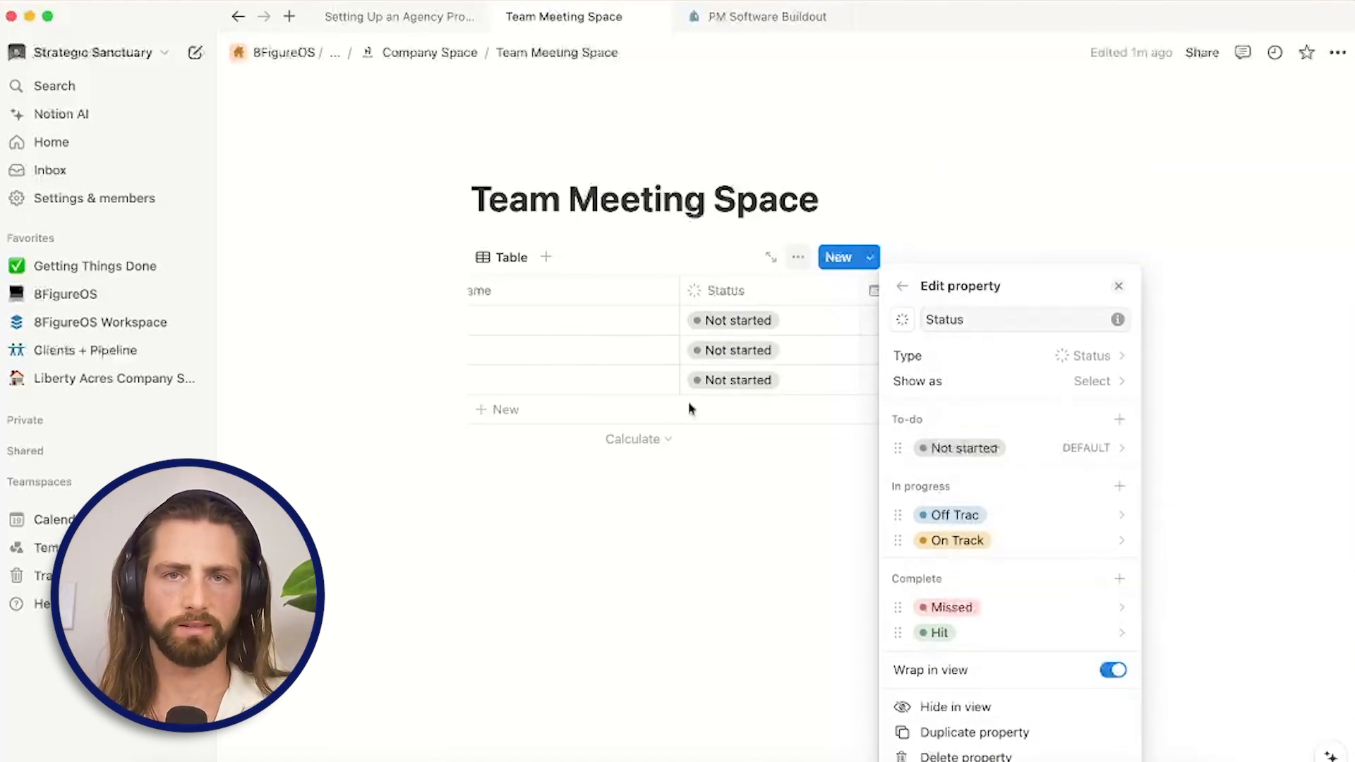
{"action": "left_click", "coordinate": [688, 407]}
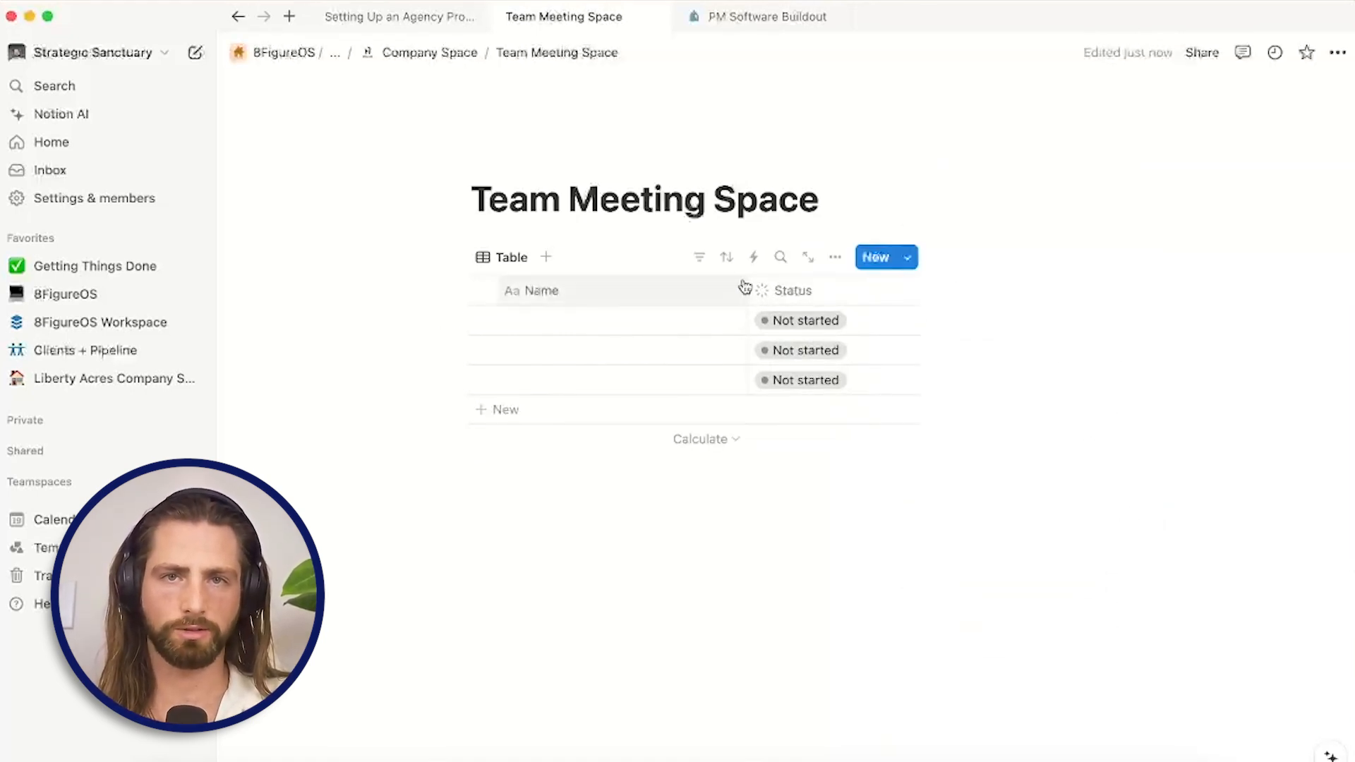
Step: Narrow the Name column and enter the goal "10 sales meetings booked" in the first row with status Off Track
{"action": "left_click_drag", "start_coordinate": [747, 286], "coordinate": [687, 287]}
{"action": "left_click", "coordinate": [577, 322]}
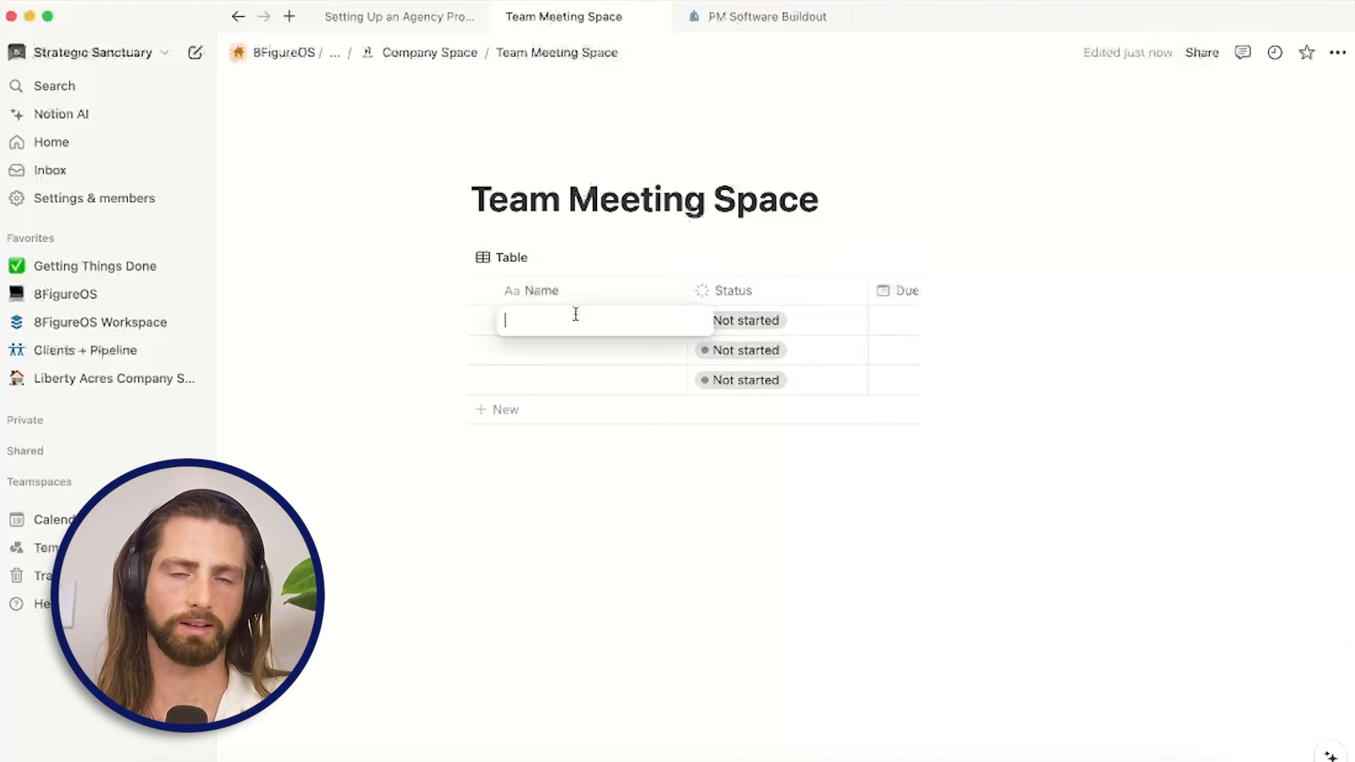
{"action": "type", "text": "10 sales meetings booked"}
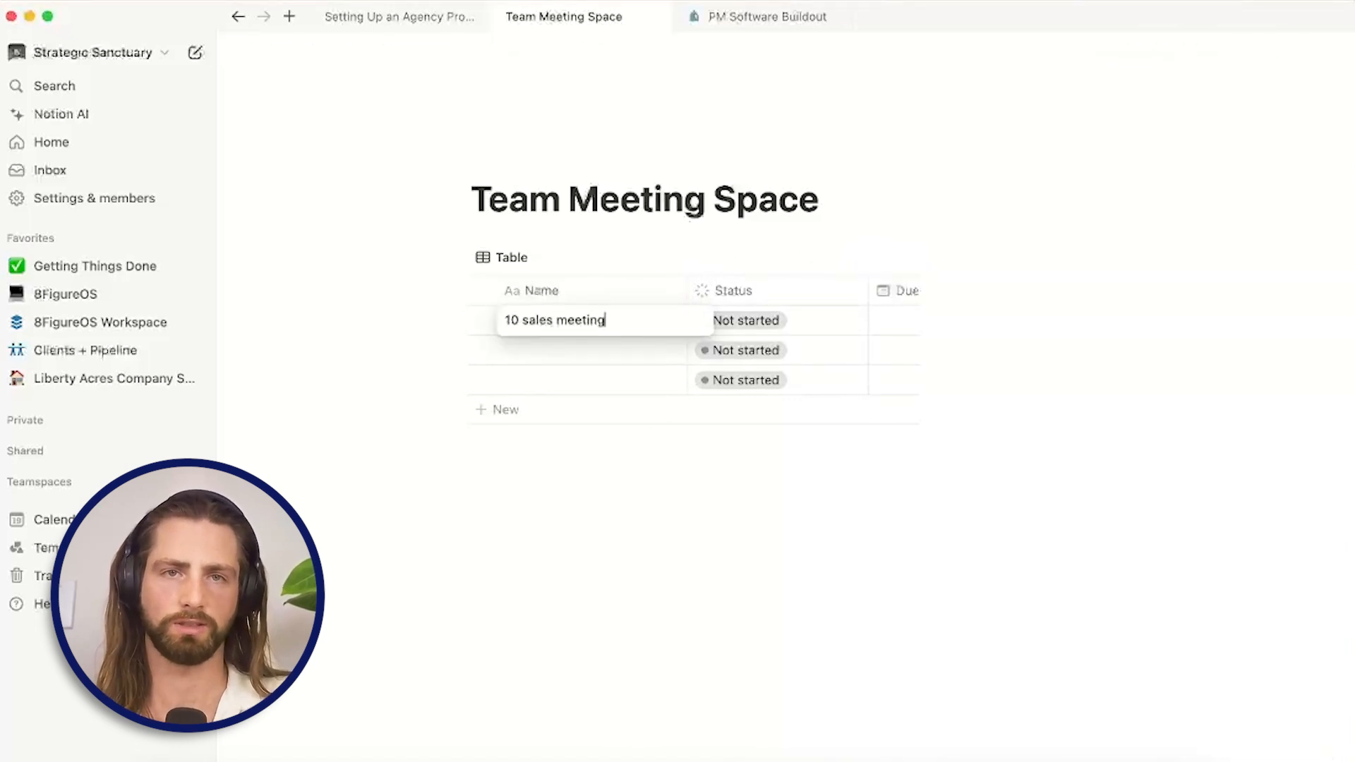
{"action": "key", "text": "Tab"}
{"action": "key", "text": "Return"}
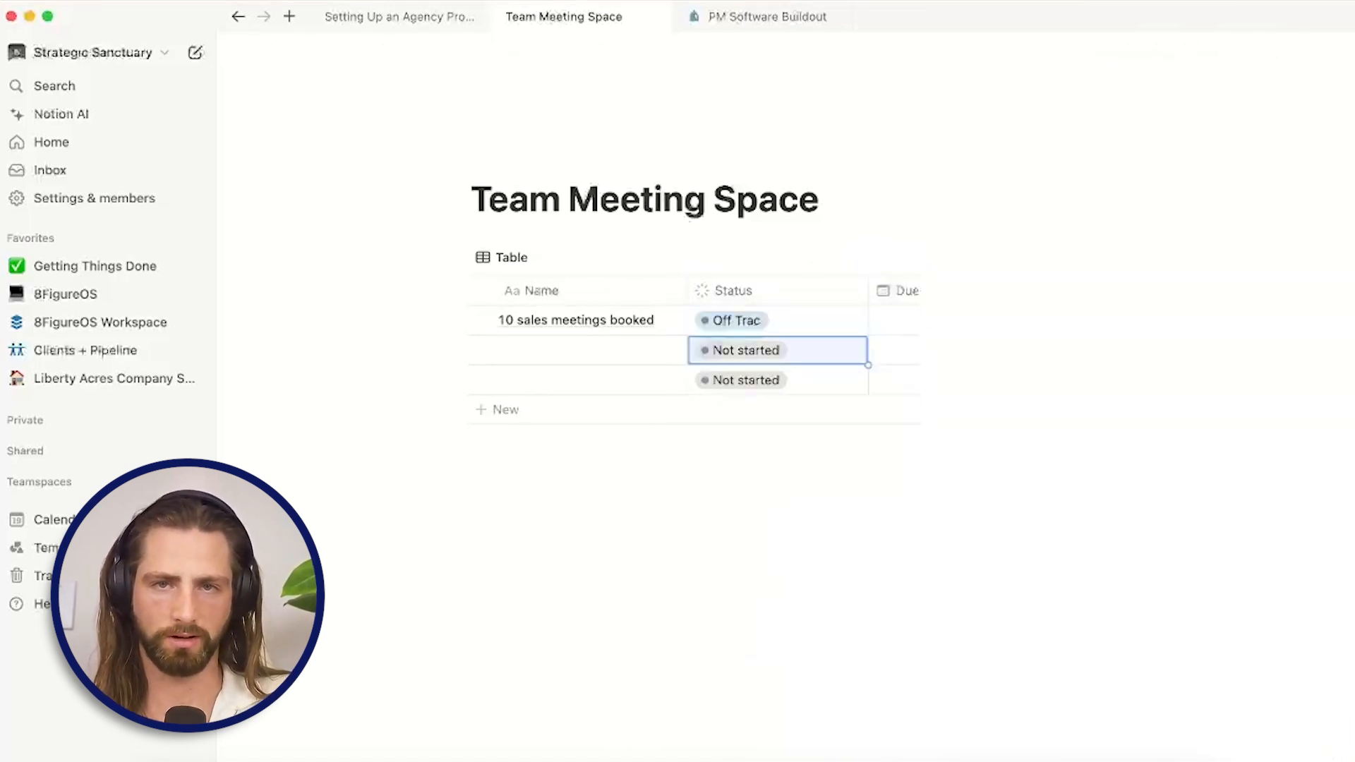
{"action": "left_click", "coordinate": [732, 290]}
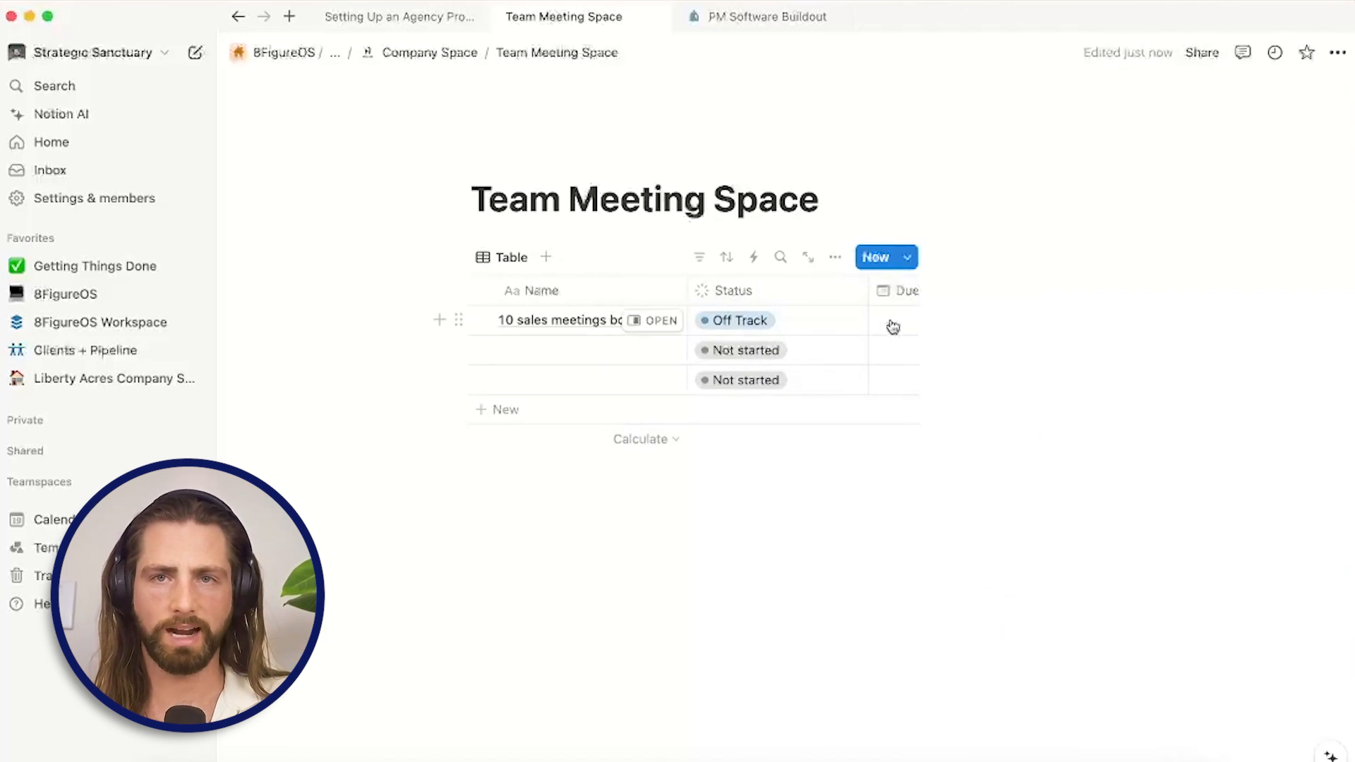
Step: Give the sales meetings goal a due date of September 5, 2024 and assign it to yourself
{"action": "left_click", "coordinate": [892, 328]}
{"action": "left_click", "coordinate": [829, 542]}
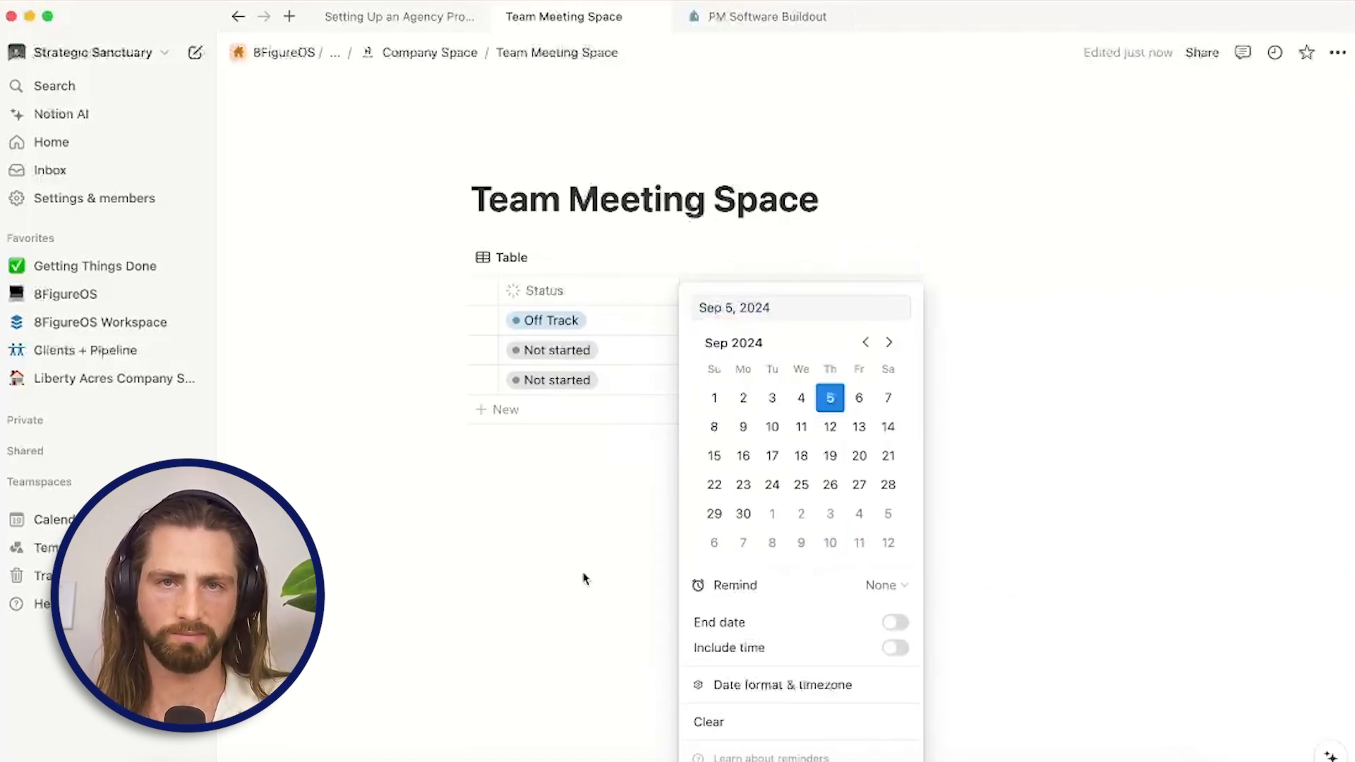
{"action": "key", "text": "Escape"}
{"action": "scroll", "coordinate": [813, 317], "scroll_direction": "right", "scroll_amount": 3}
{"action": "left_click", "coordinate": [819, 321]}
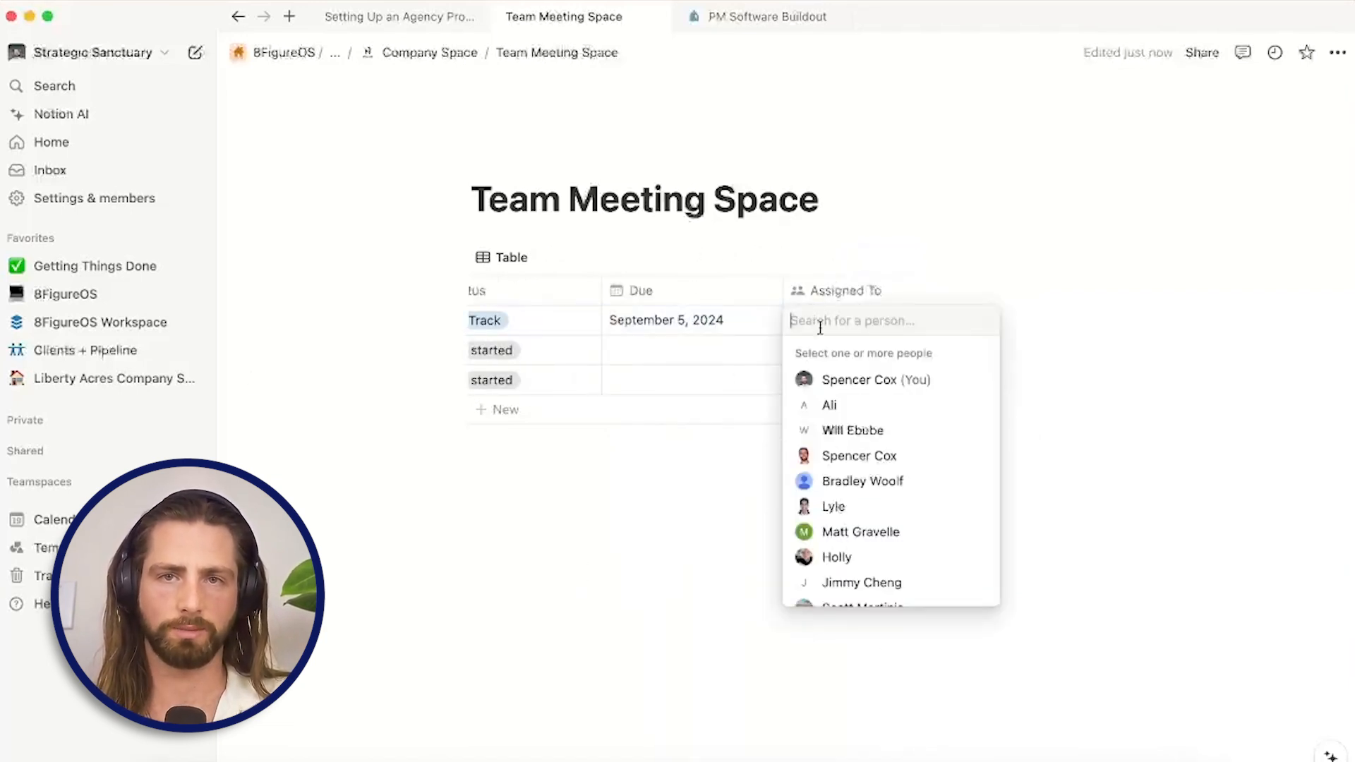
{"action": "left_click", "coordinate": [823, 379]}
{"action": "left_click", "coordinate": [648, 490]}
Step: Delete the two empty rows below the sales meetings goal
{"action": "scroll", "coordinate": [564, 395], "scroll_direction": "left", "scroll_amount": 5}
{"action": "left_click_drag", "start_coordinate": [505, 354], "coordinate": [677, 400]}
{"action": "key", "text": "BackSpace"}
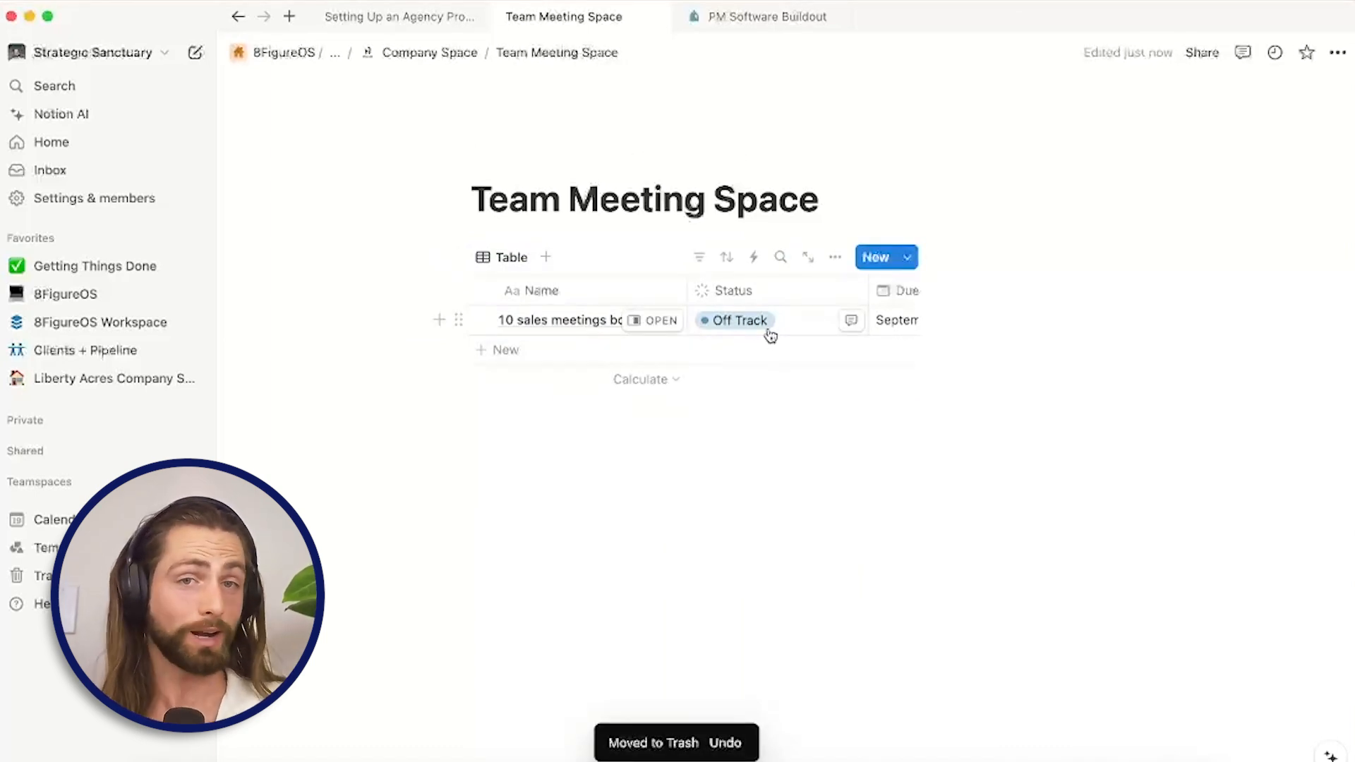
Step: Set the Team Meeting Space page to full width
{"action": "left_click", "coordinate": [1064, 295]}
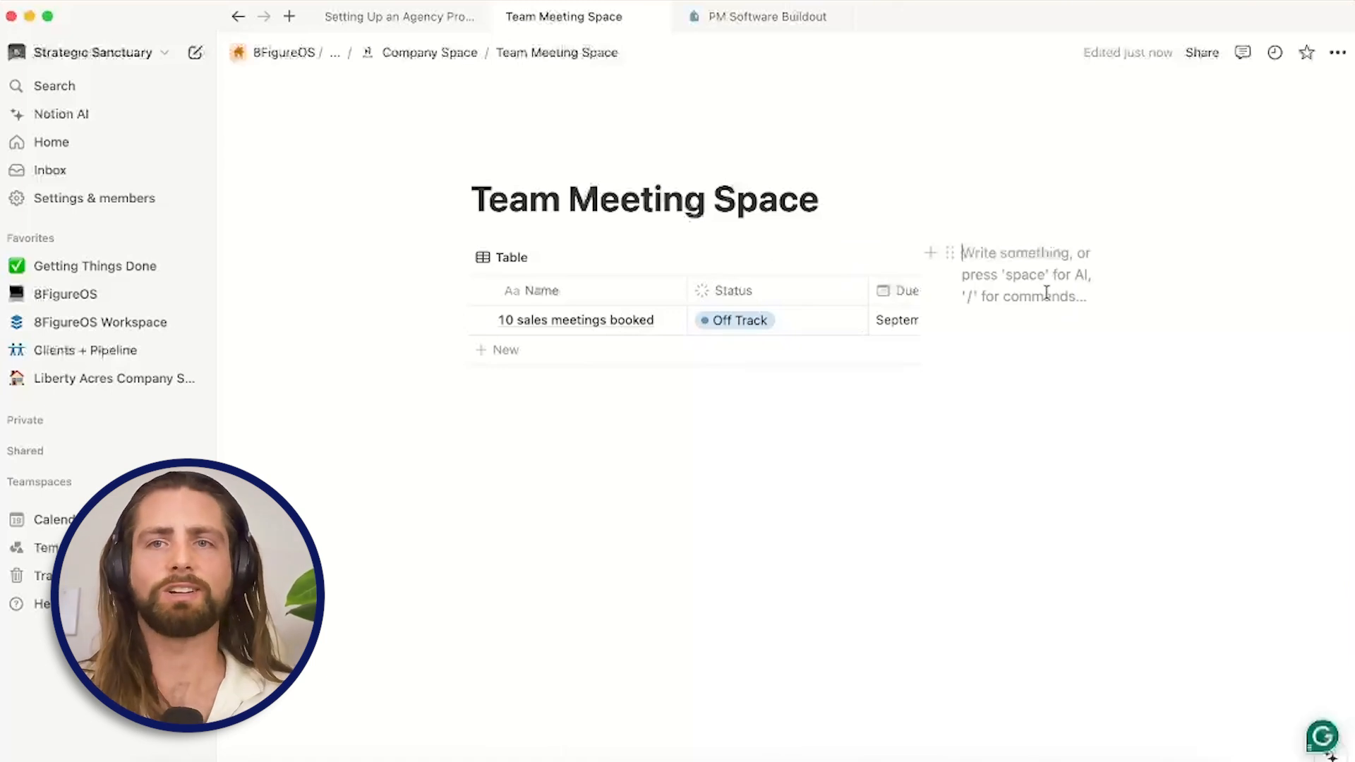
{"action": "left_click", "coordinate": [1337, 52]}
{"action": "left_click", "coordinate": [1320, 183]}
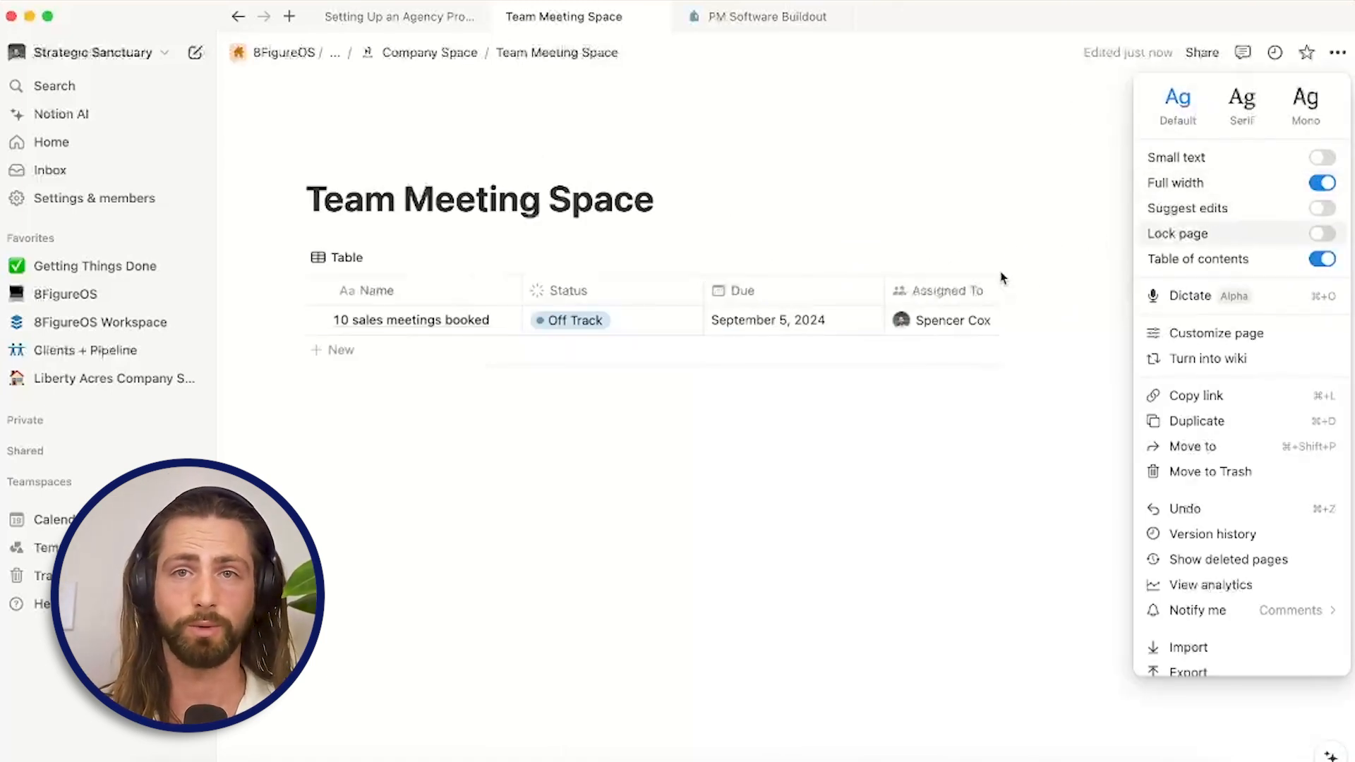
{"action": "left_click", "coordinate": [1043, 270]}
Step: Add a large heading "⚡Action Items ⚡" in the second column, with subheadings for your first name and Teammate 1, each followed by an empty to-do
{"action": "left_click", "coordinate": [1054, 251]}
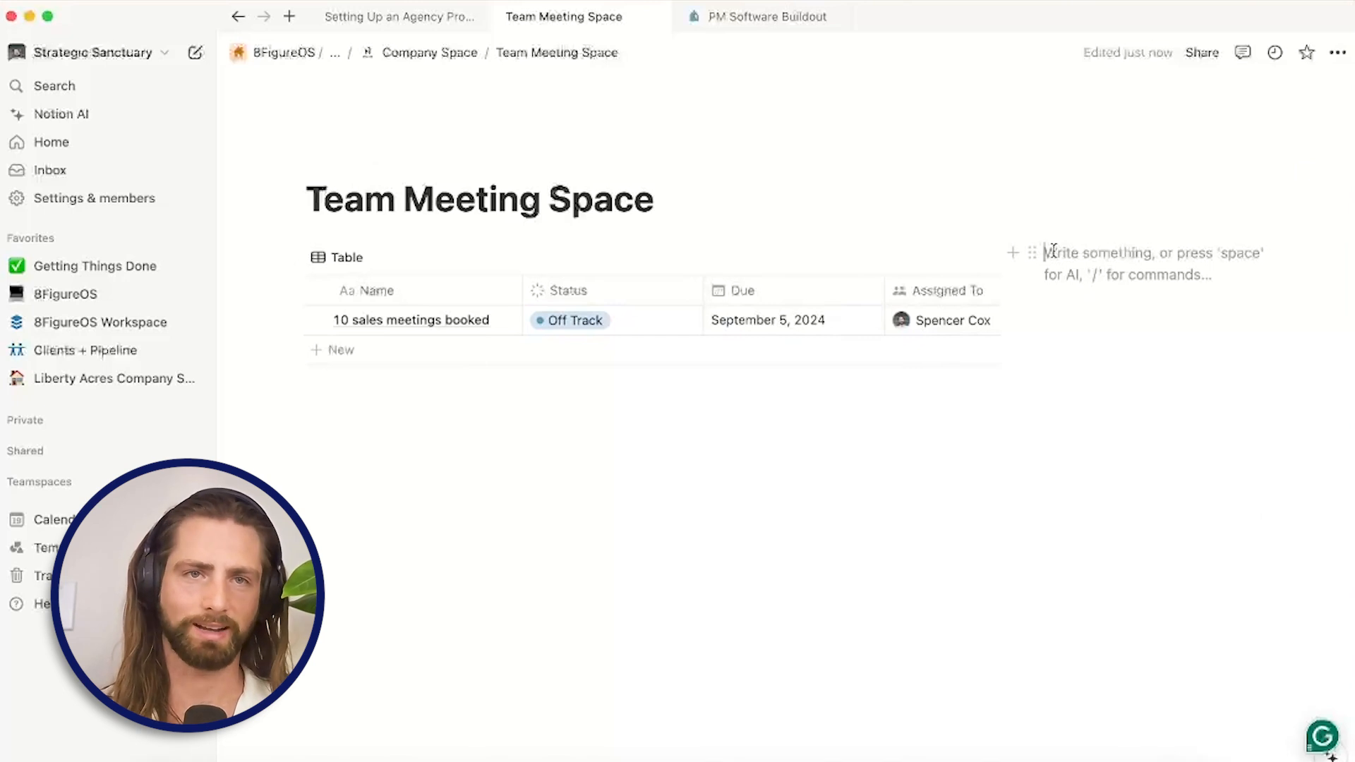
{"action": "type", "text": "⚡Action Items ⚡"}
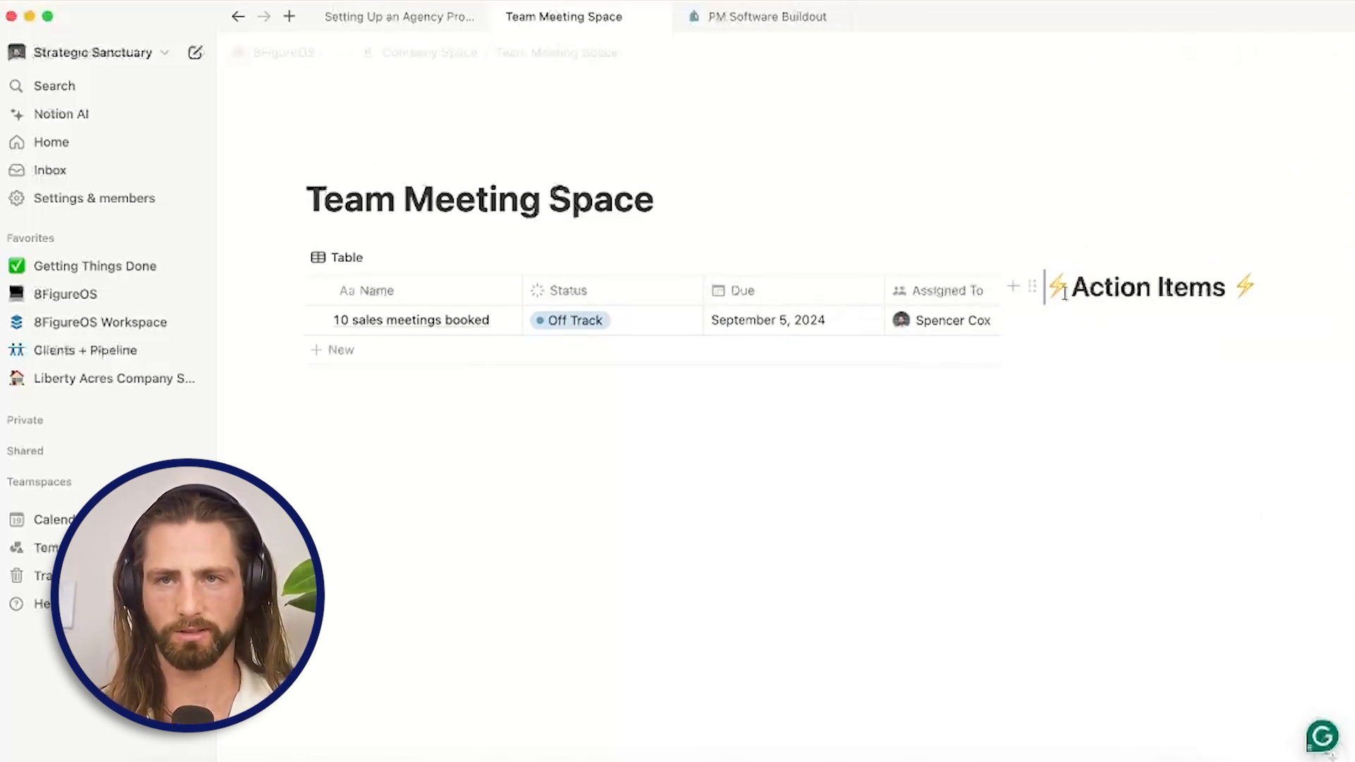
{"action": "key", "text": "Return"}
{"action": "type", "text": "###"}
{"action": "type", "text": "Spencer  Team"}
{"action": "type", "text": "mate 1"}
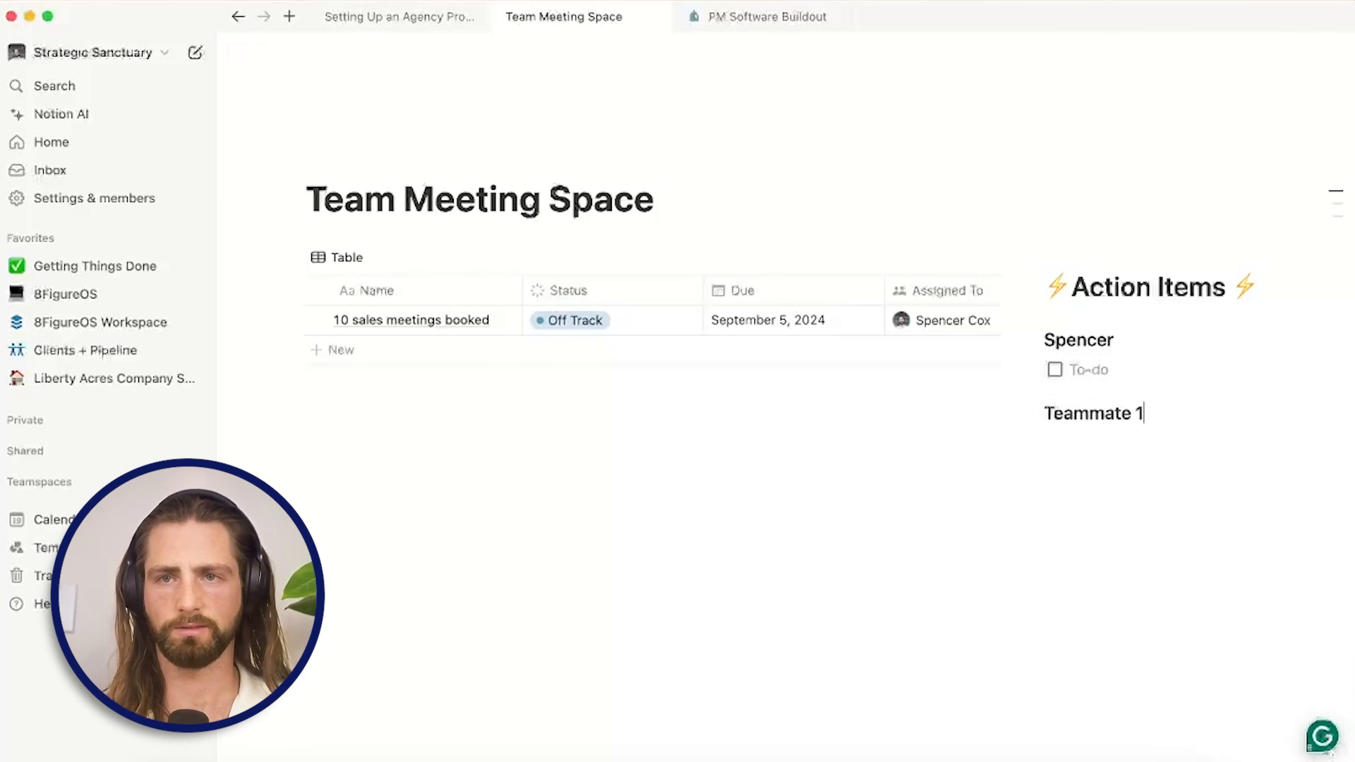
{"action": "key", "text": "Return"}
{"action": "type", "text": "[]"}
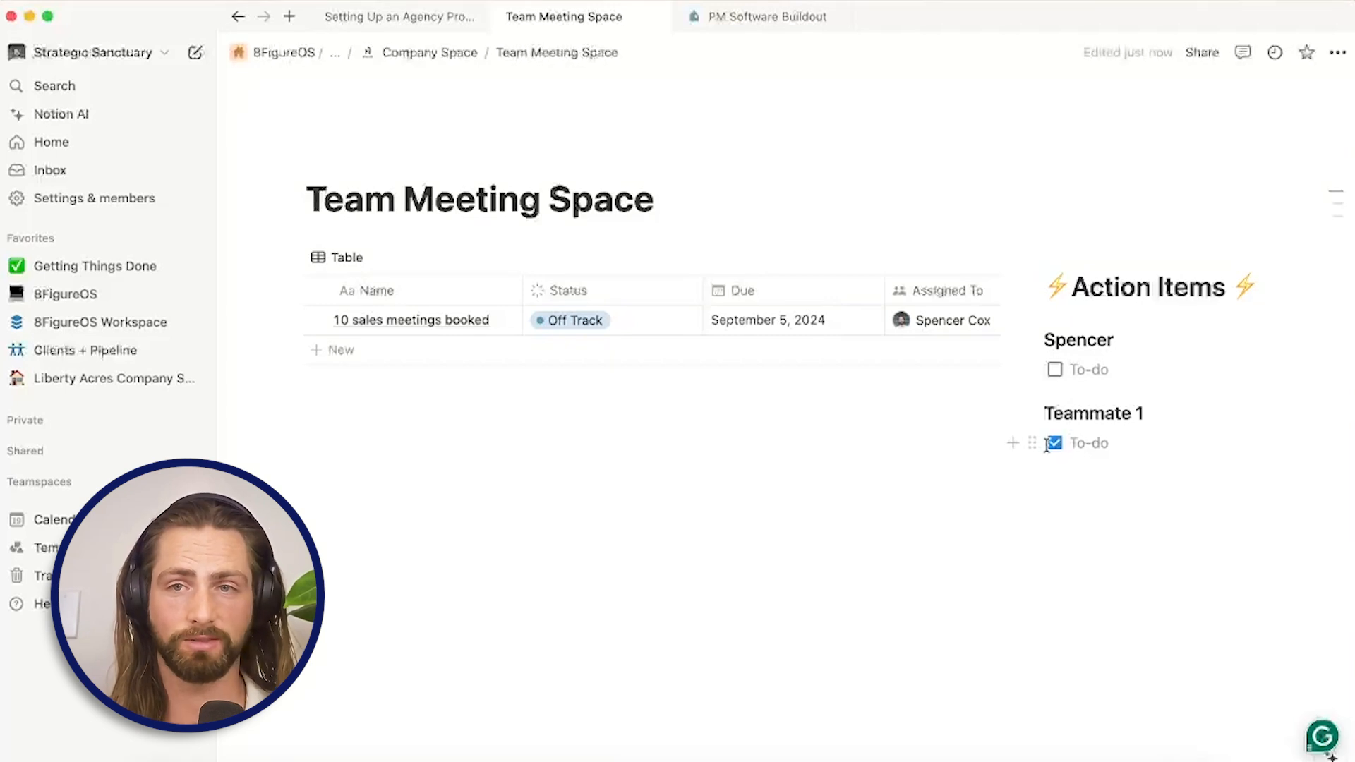
Step: Insert a two-column layout below the goals table and add the large heading "📅 Agenda 📅" in its first column
{"action": "left_click", "coordinate": [942, 531]}
{"action": "type", "text": "/h2"}
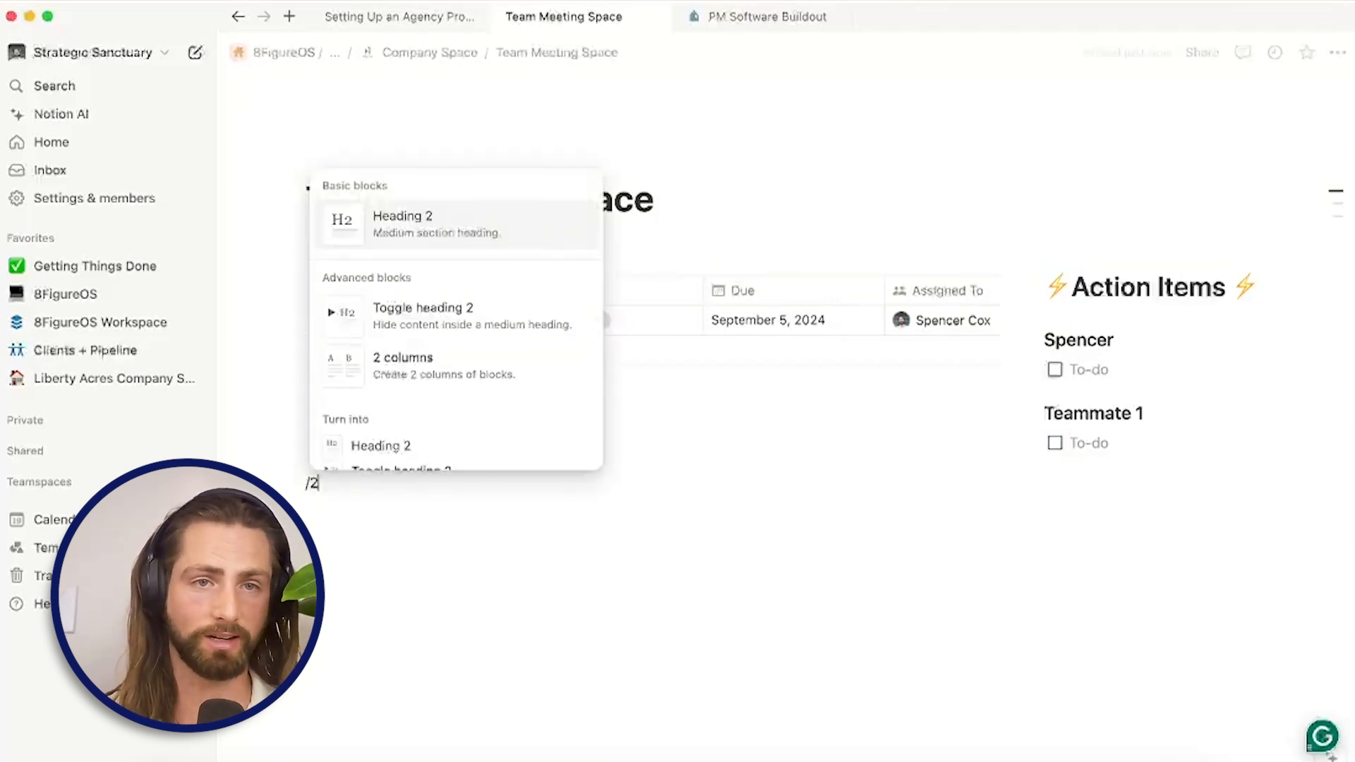
{"action": "key", "text": "BackSpace"}
{"action": "key", "text": "BackSpace"}
{"action": "key", "text": "BackSpace"}
{"action": "type", "text": "📅 Agenda 📅"}
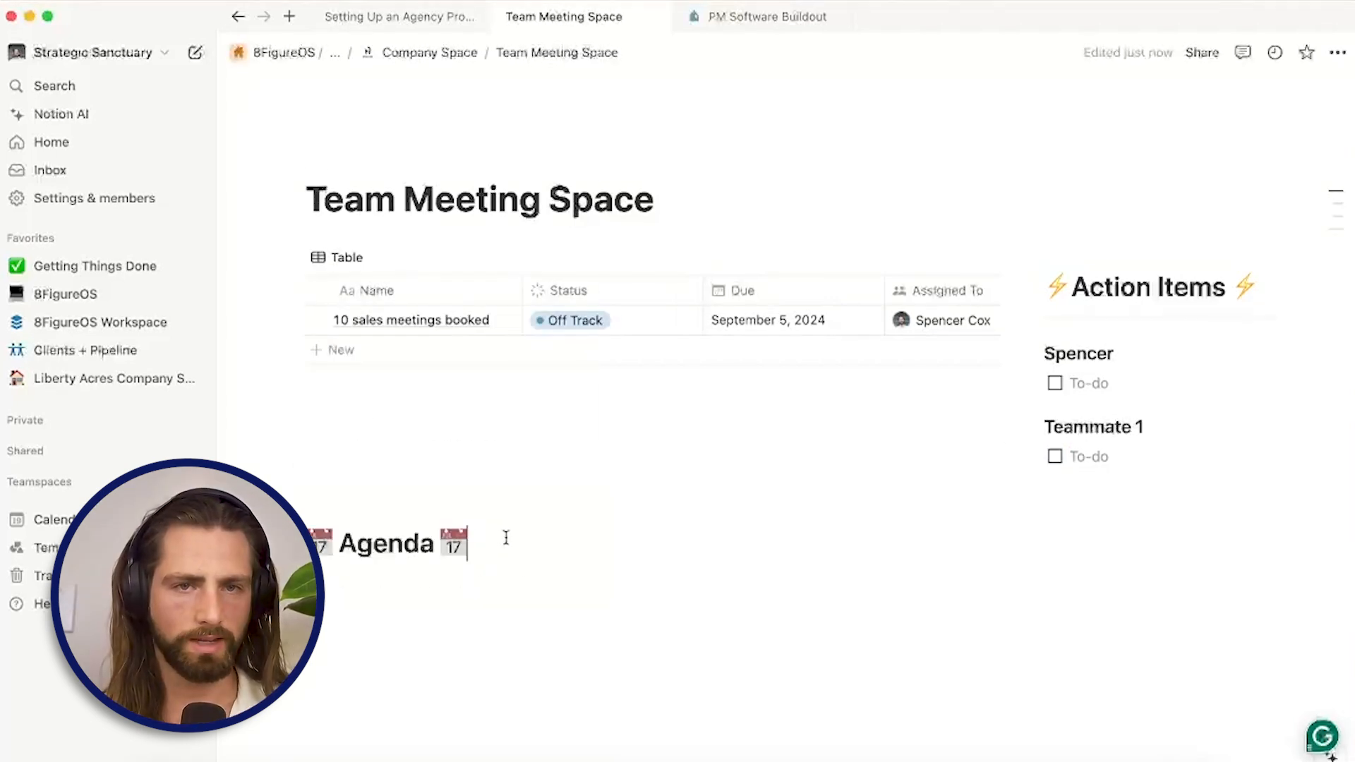
{"action": "key", "text": "Return"}
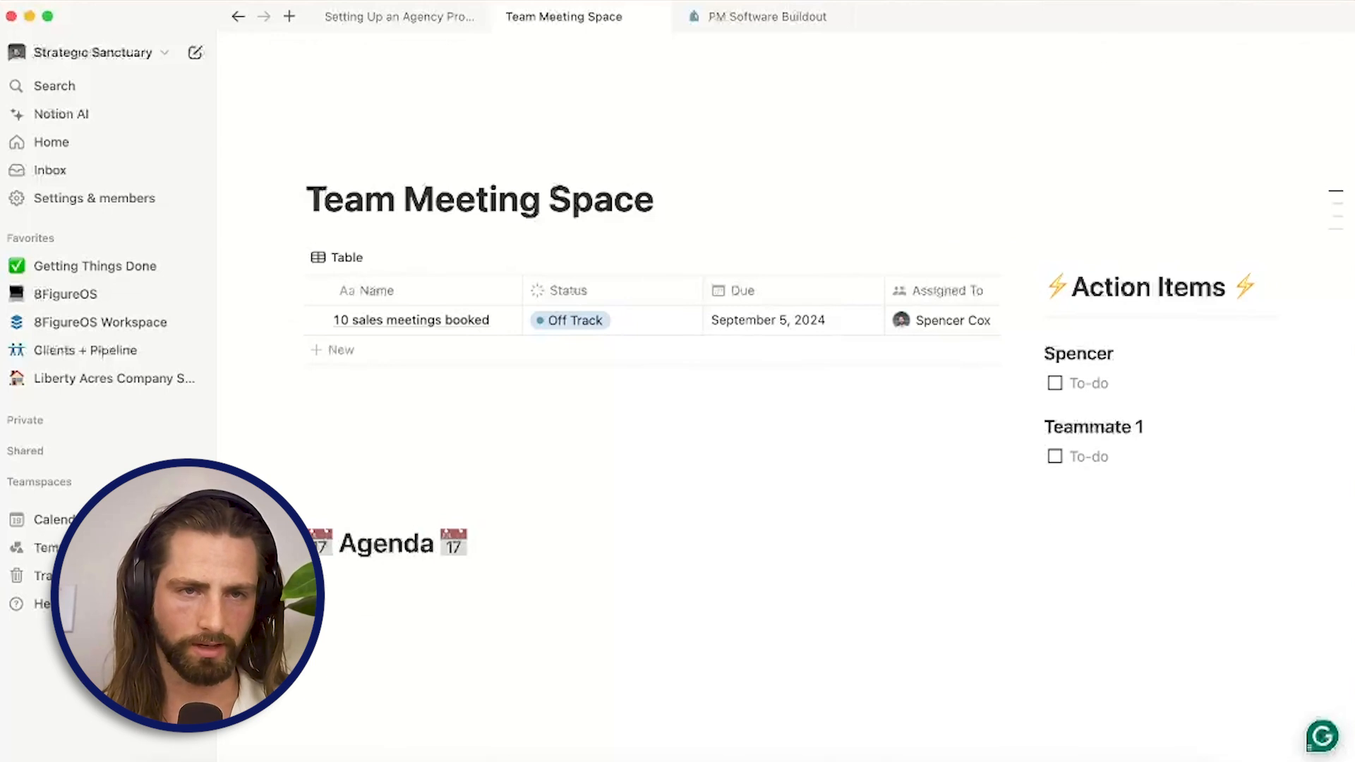
Step: Add a divider under Agenda and a six-item timed to-do list running from "2 Minute: Catch up + Intention" to "5 Minutes: Close meeting"
{"action": "type", "text": "---"}
{"action": "type", "text": "2 Minute: Catch up + Intention 3 Minutes: Goals: On/Off Track 5 Minutes: Check Areas of Focus + Action Items 40 Minutes: Talking Points 5 Minutes: Action Items Review 5 Minutes: Close meeting"}
{"action": "scroll", "coordinate": [447, 594], "scroll_direction": "down", "scroll_amount": 3}
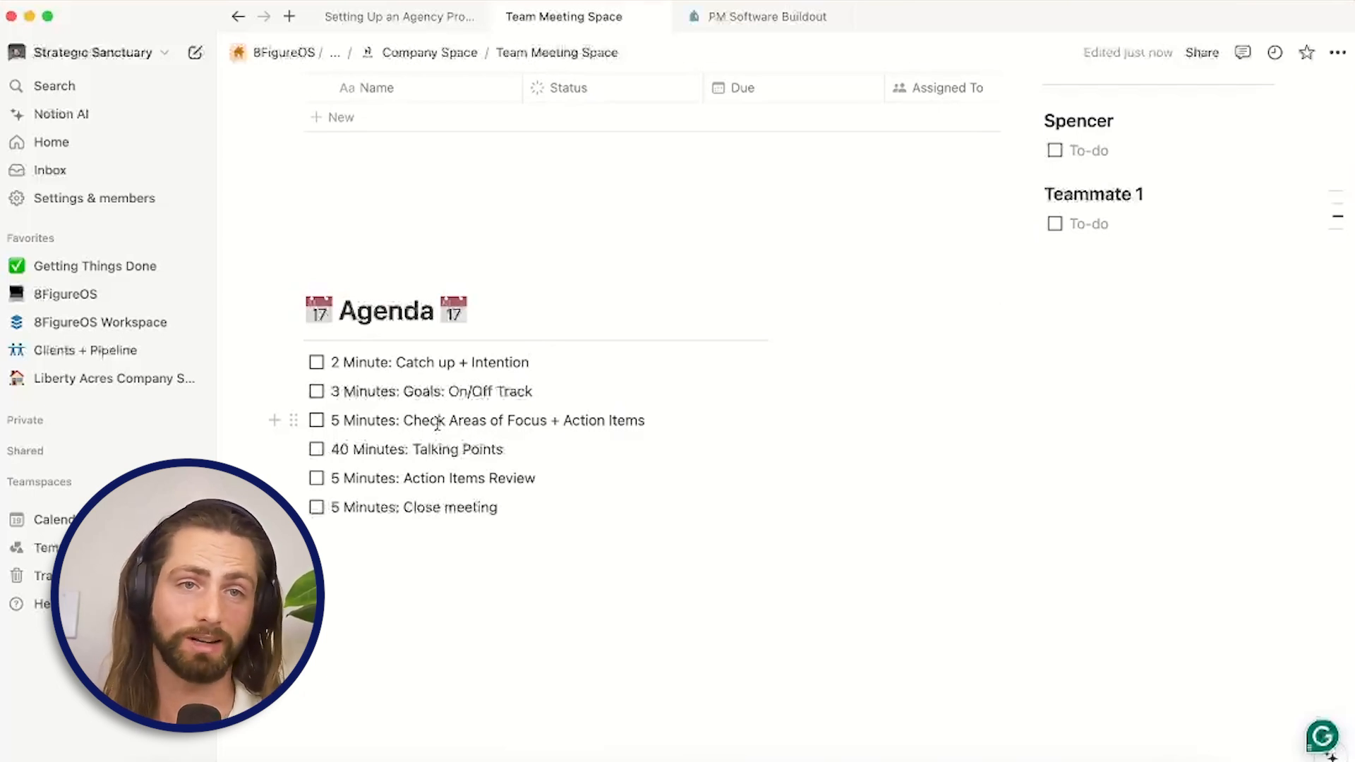
Step: Add the heading "🎯 Areas of Focus 🎯" between the goals table and Agenda, with the bullet "<5 minutes per follow-up with inbound leads"
{"action": "scroll", "coordinate": [412, 305], "scroll_direction": "up", "scroll_amount": 2}
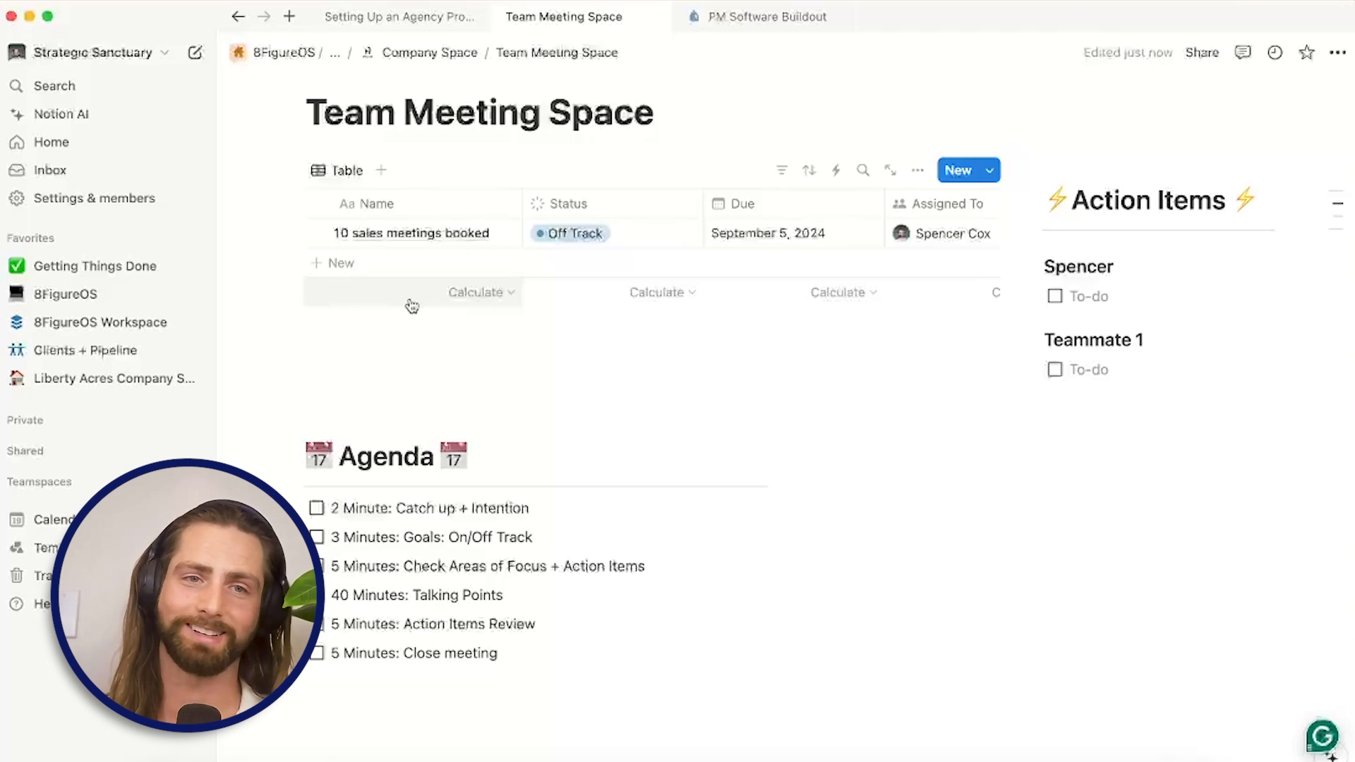
{"action": "left_click", "coordinate": [411, 308]}
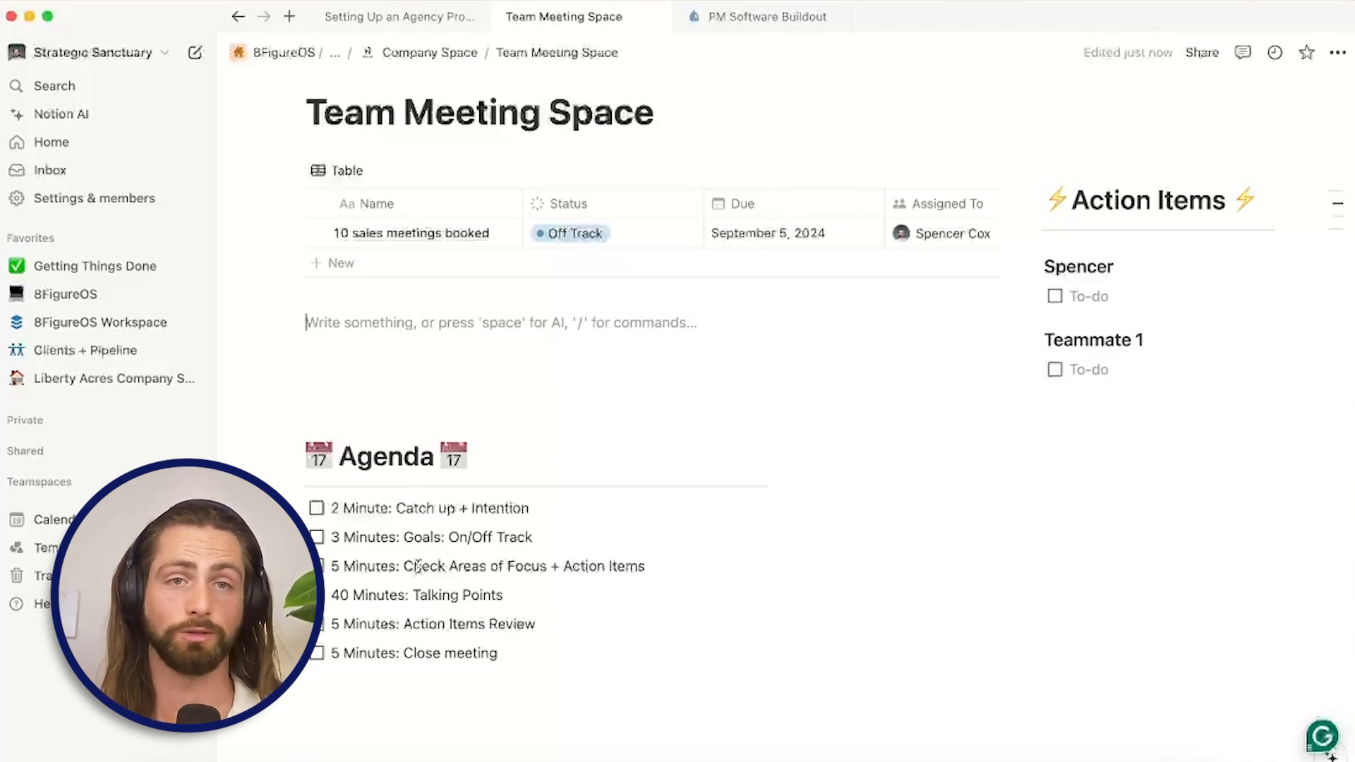
{"action": "type", "text": "#"}
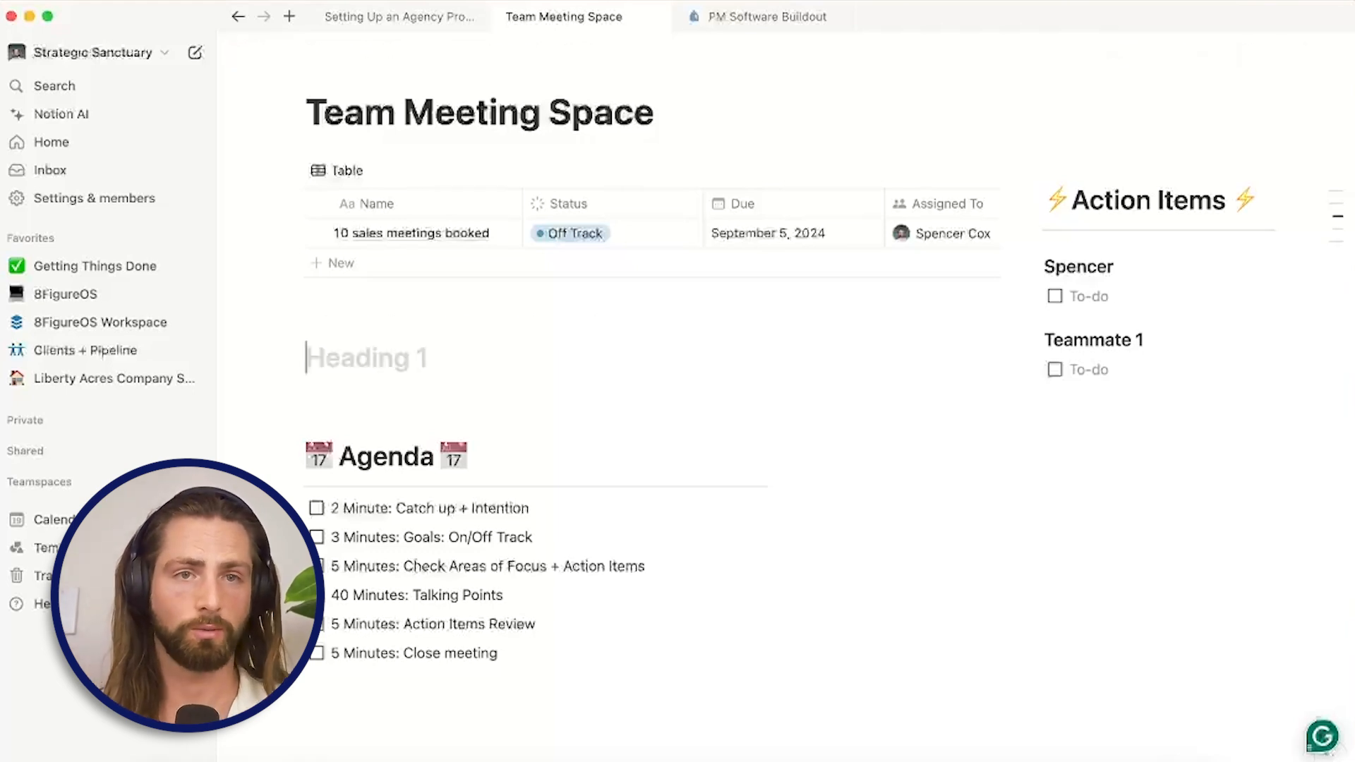
{"action": "type", "text": "🎯 Areas of Focus 🎯"}
{"action": "key", "text": "Return"}
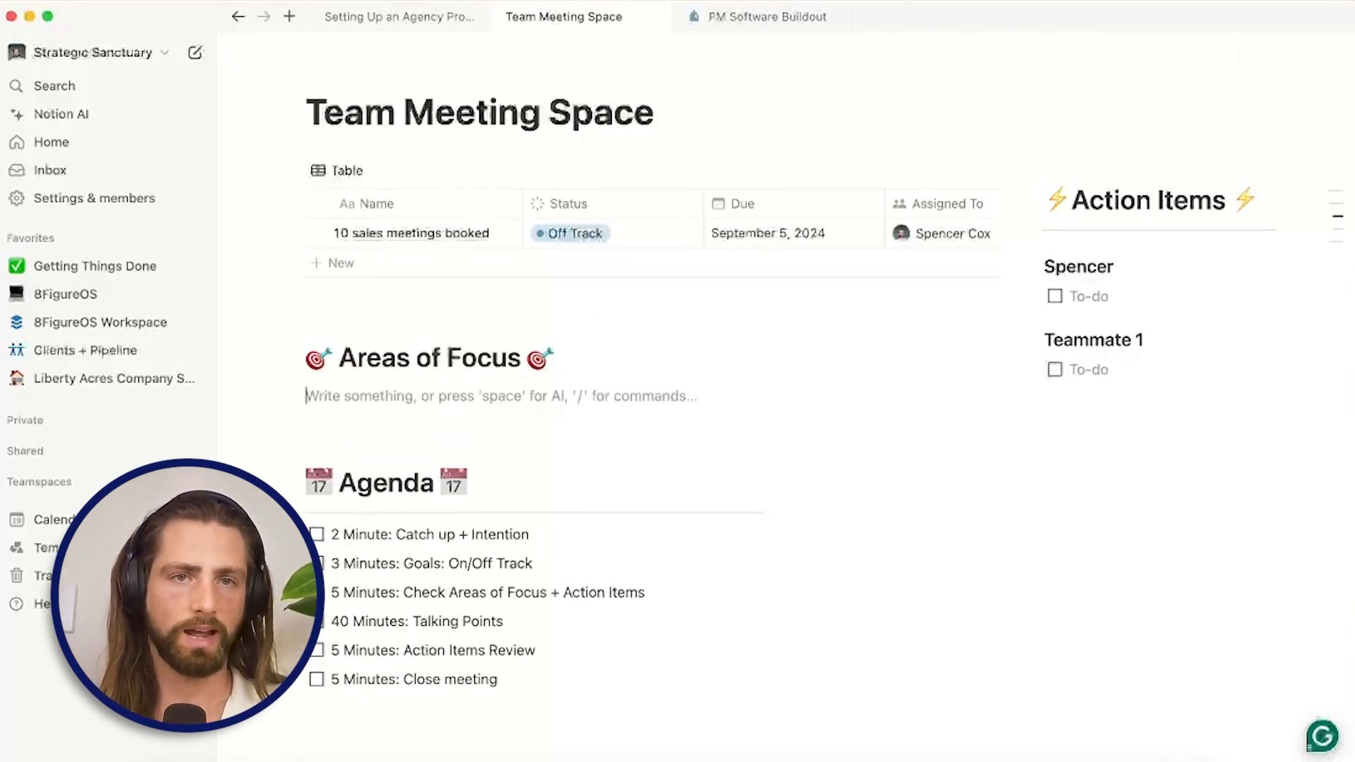
{"action": "type", "text": "-"}
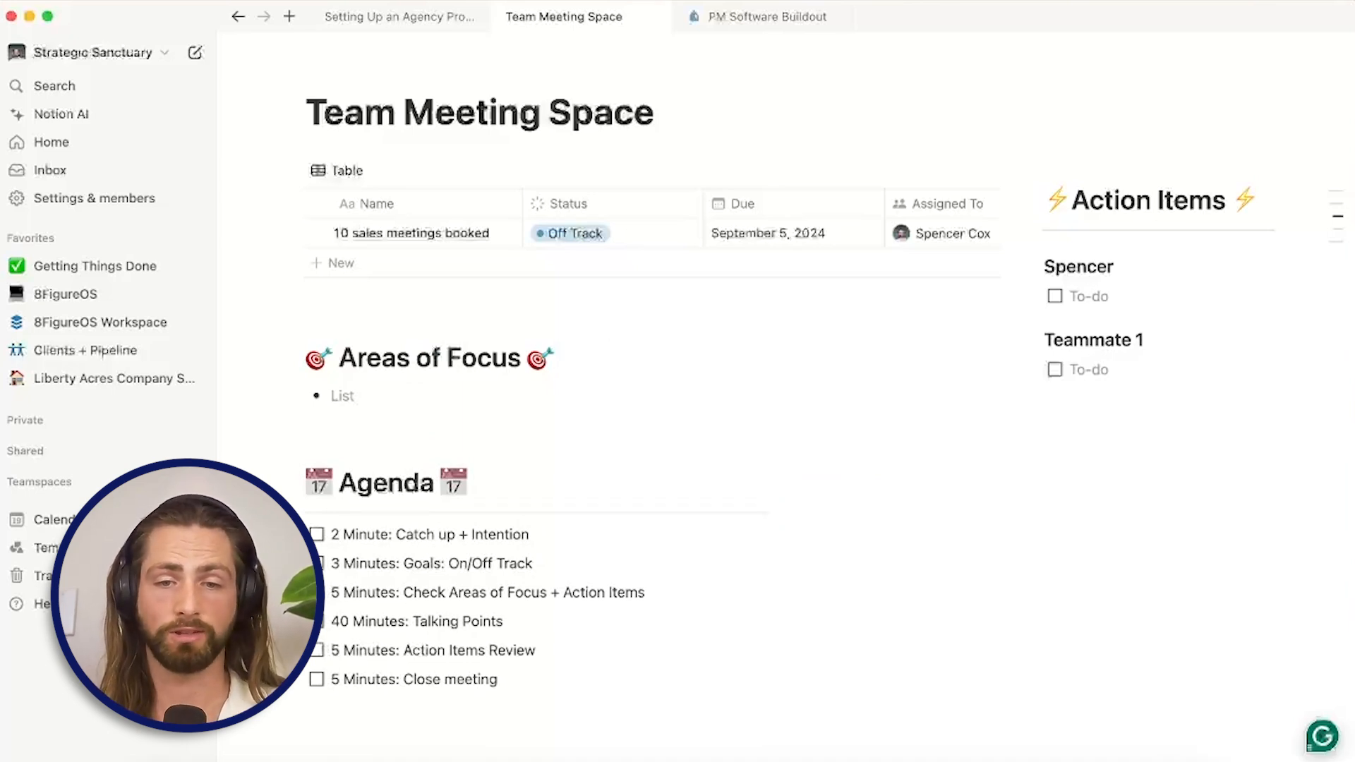
{"action": "type", "text": "<5 min"}
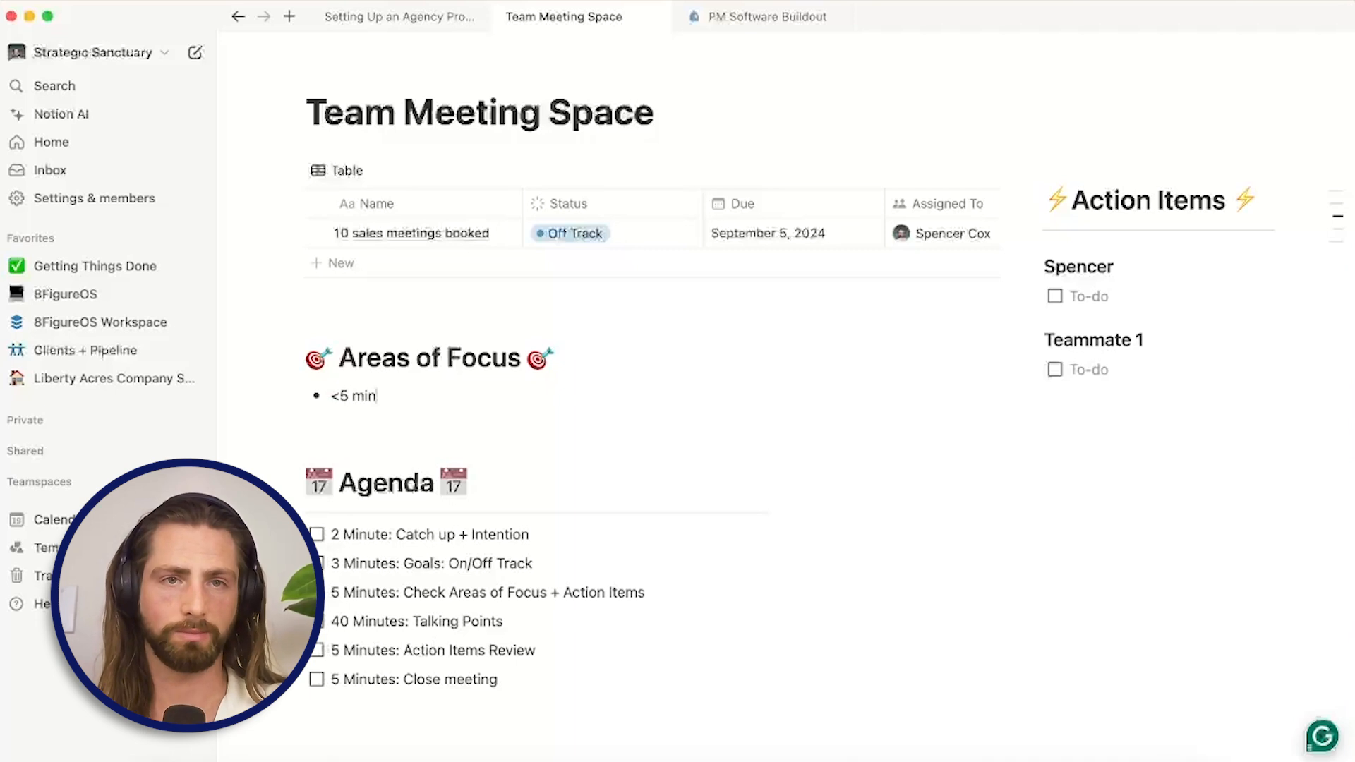
{"action": "type", "text": "utes per follow-up with inbound leads"}
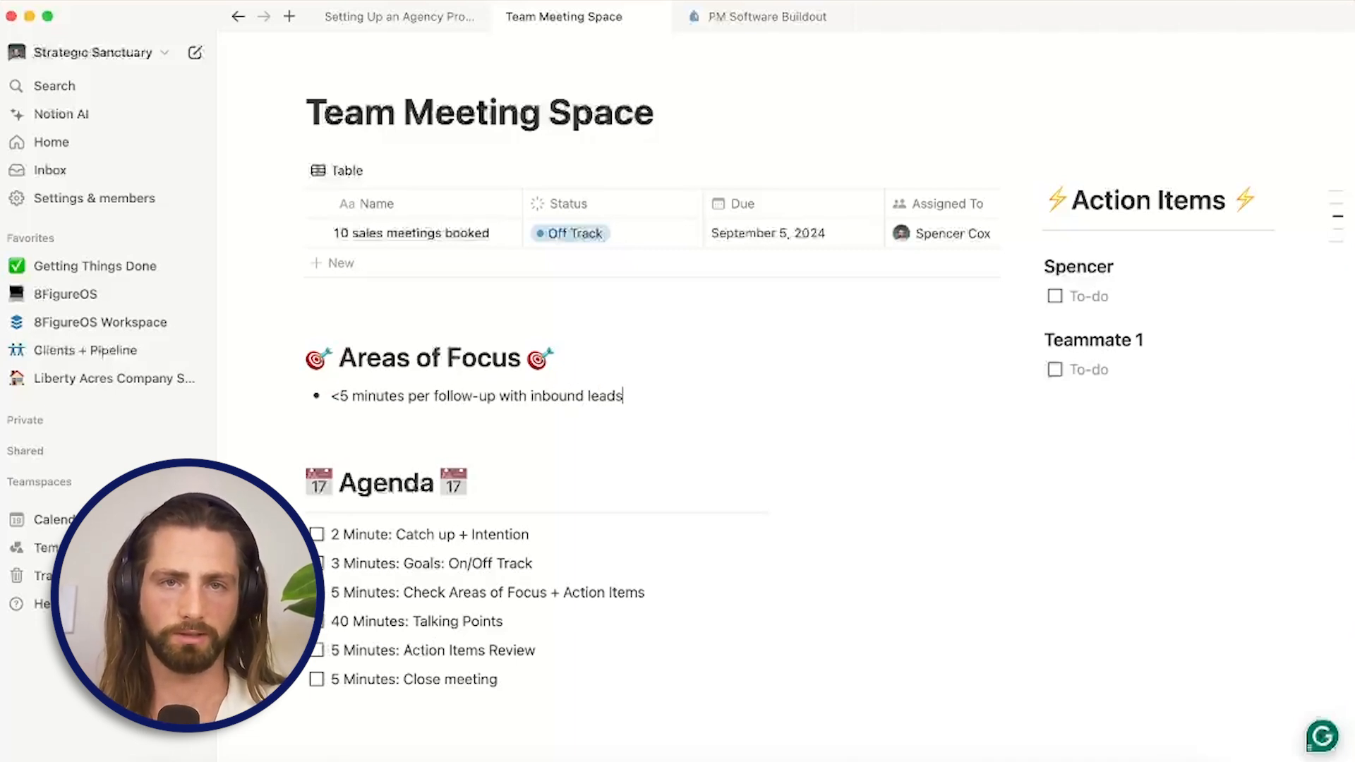
Step: Add a "🗣️ Talking Points 🗣️" heading and divider beside Agenda, with subheadings for your first name and Teammate 1, each with an empty to-do
{"action": "key", "text": "Return"}
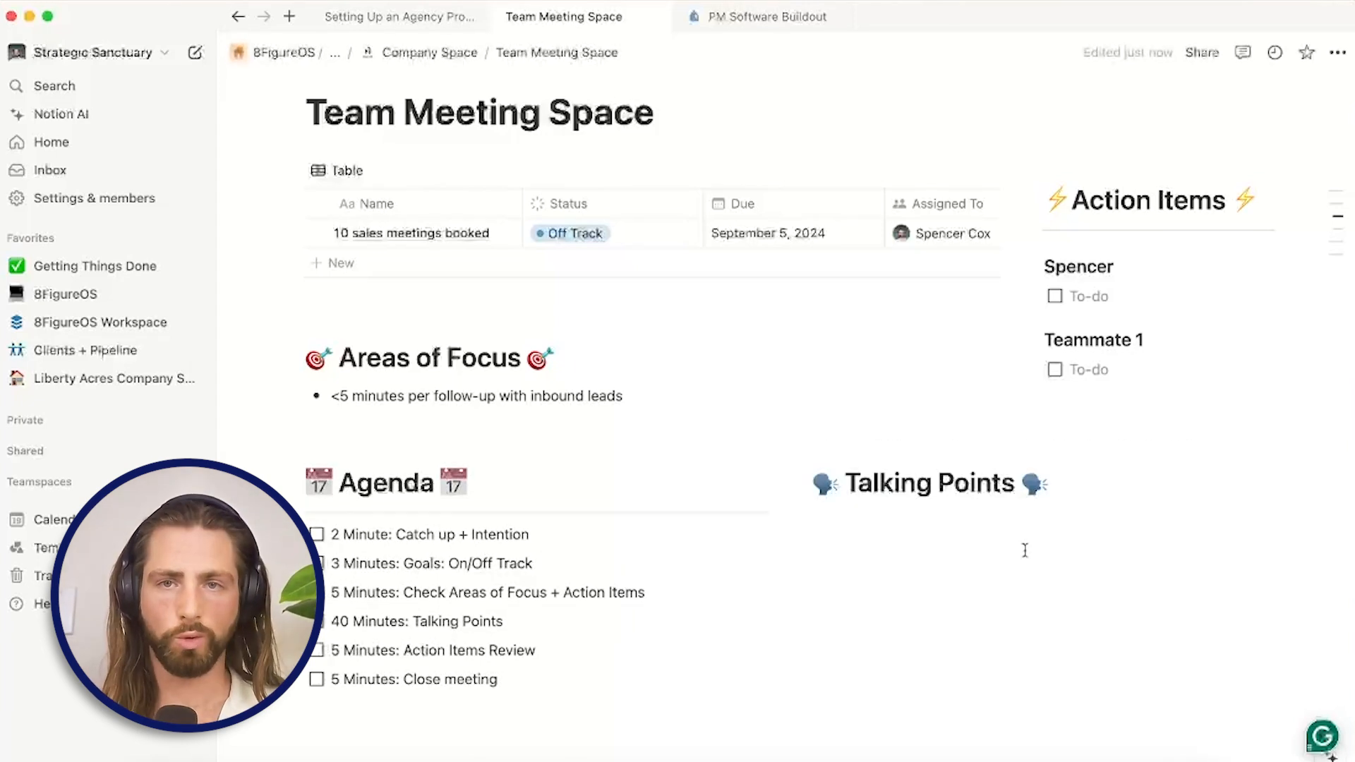
{"action": "key", "text": "Return"}
{"action": "type", "text": "-"}
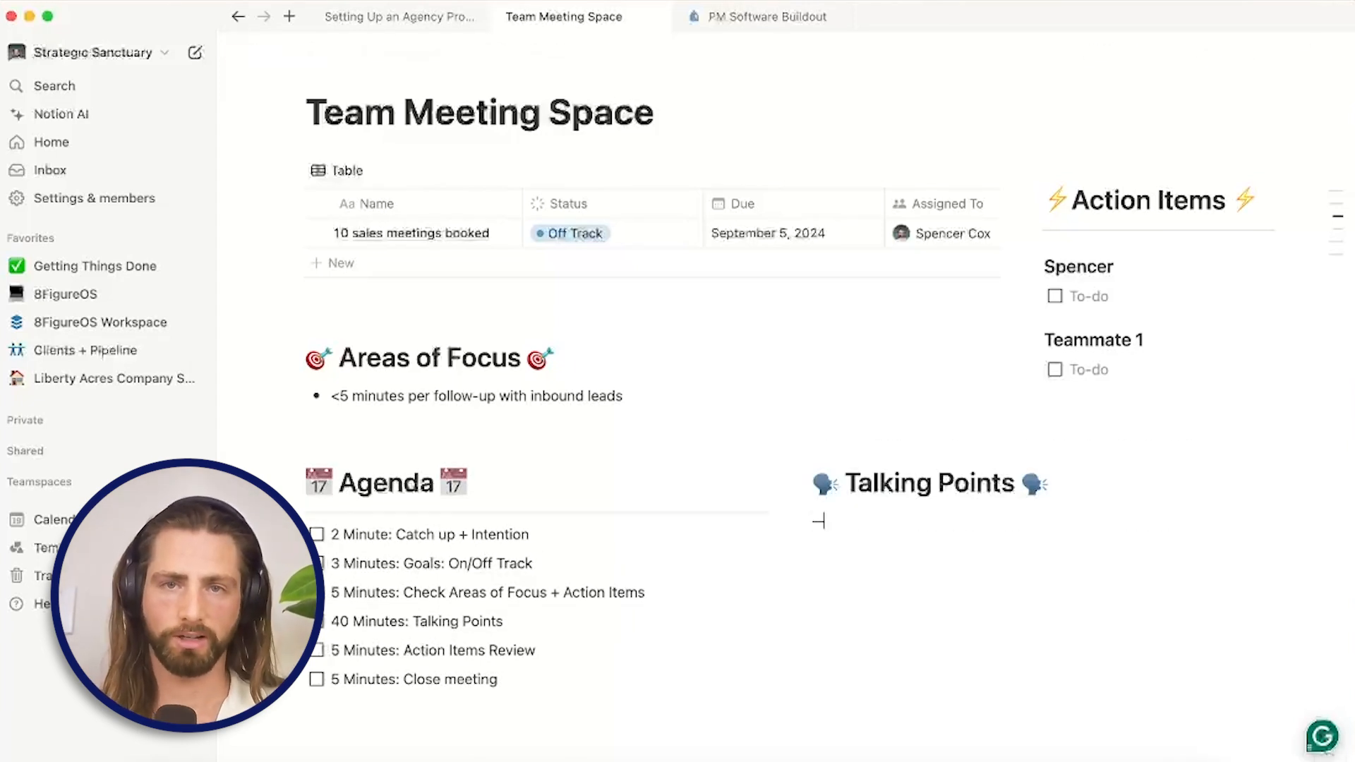
{"action": "type", "text": "--###"}
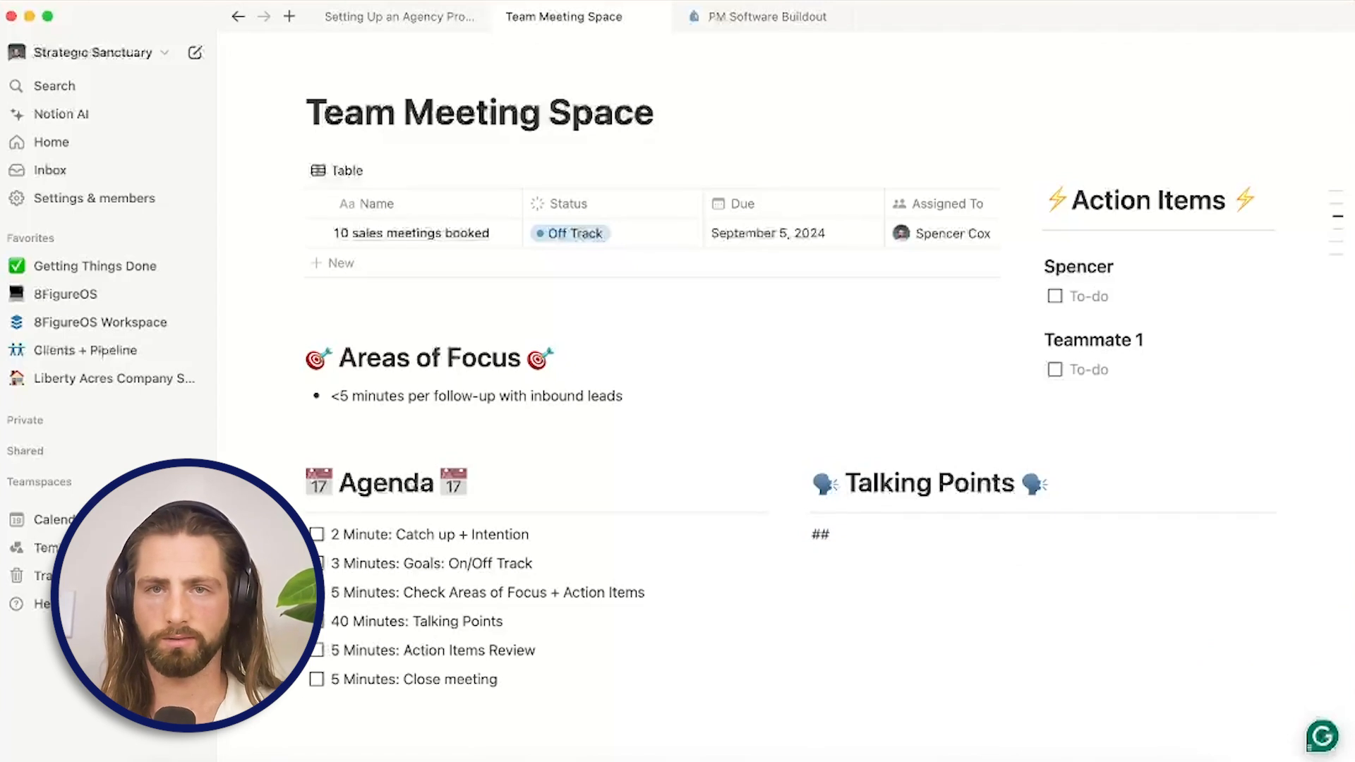
{"action": "type", "text": "Spencer"}
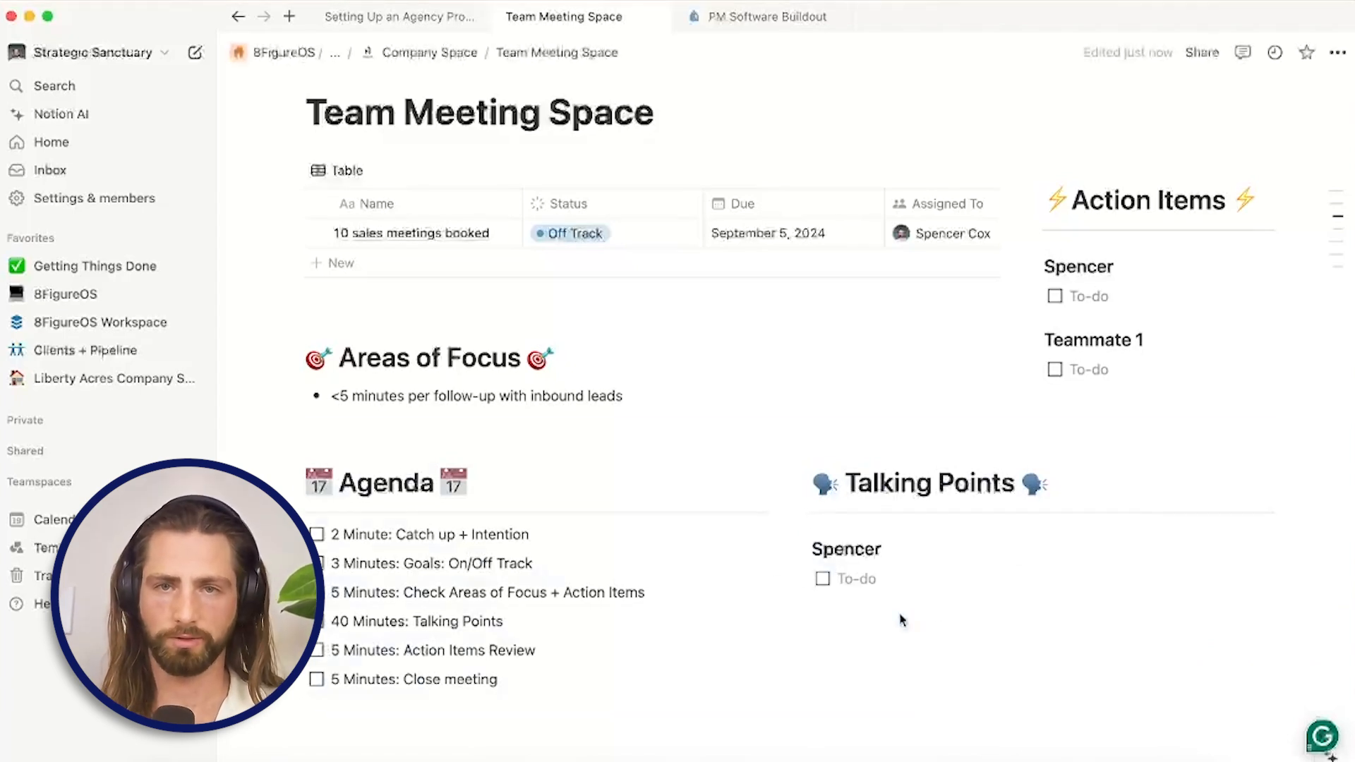
{"action": "left_click", "coordinate": [900, 618]}
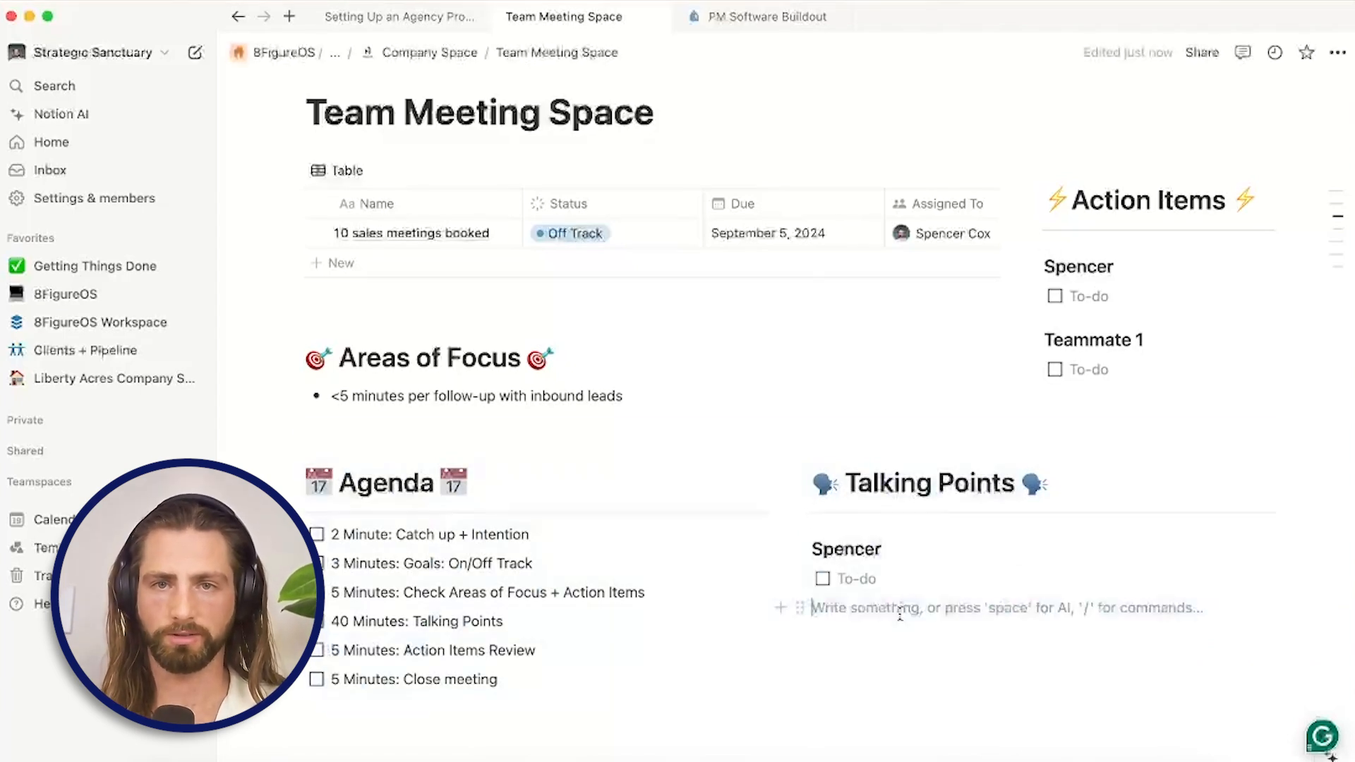
{"action": "type", "text": "#"}
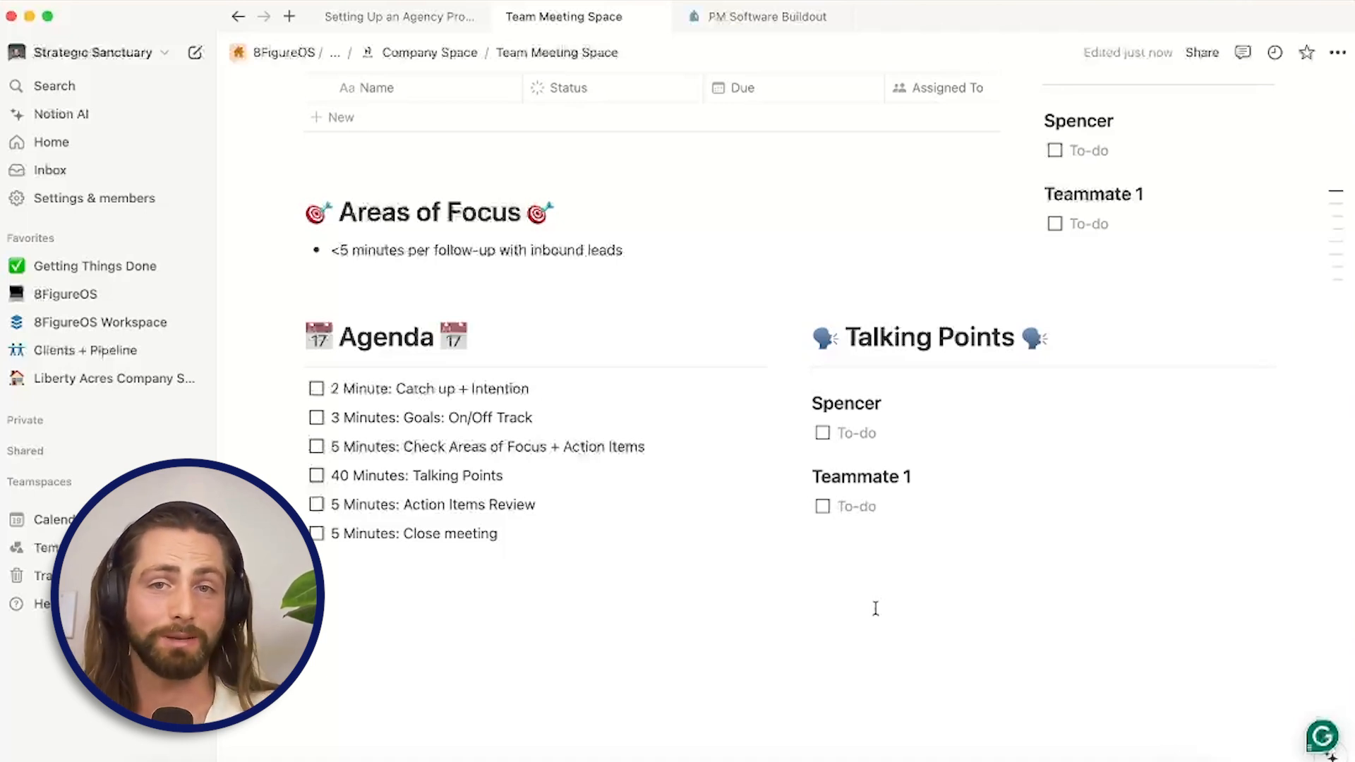
Step: Add a linked table view of the Workspace database below the Agenda and Talking Points columns
{"action": "left_click", "coordinate": [737, 658]}
{"action": "type", "text": "/da"}
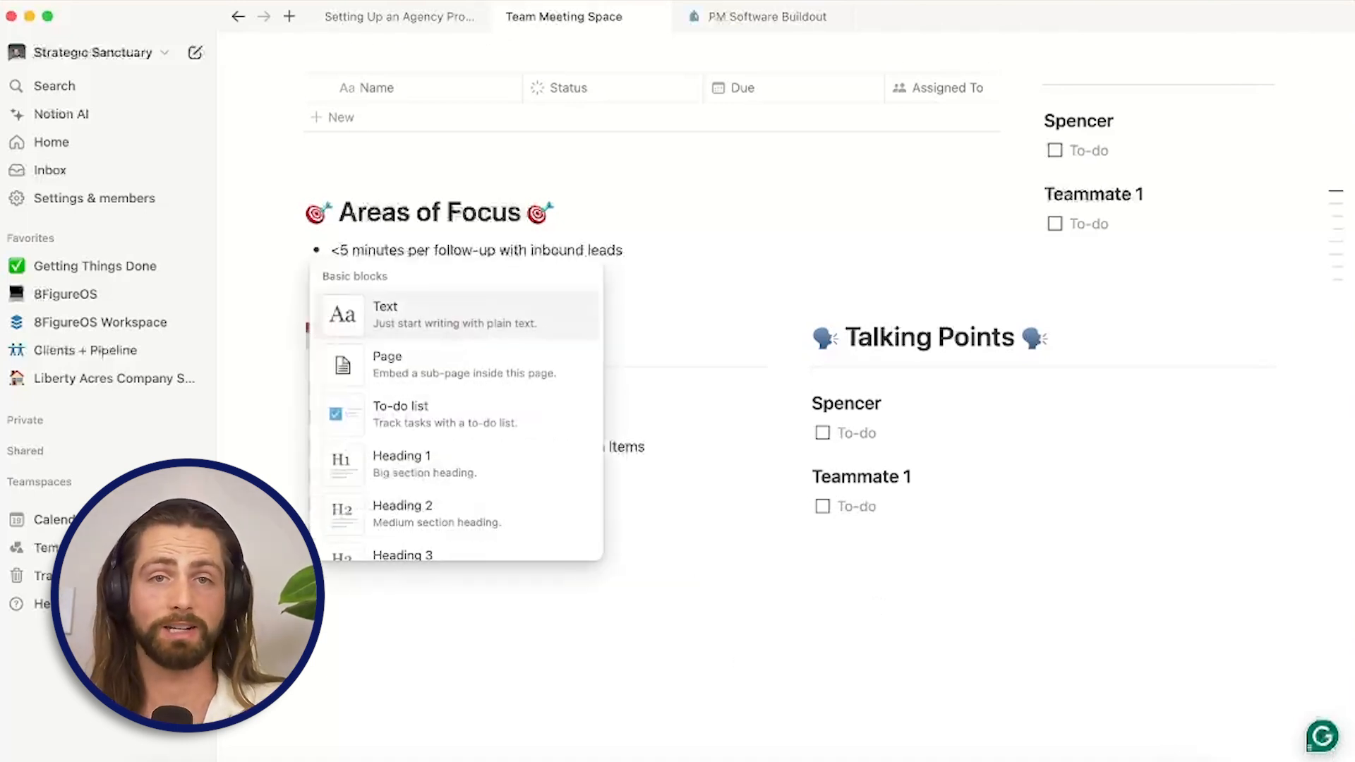
{"action": "key", "text": "Down"}
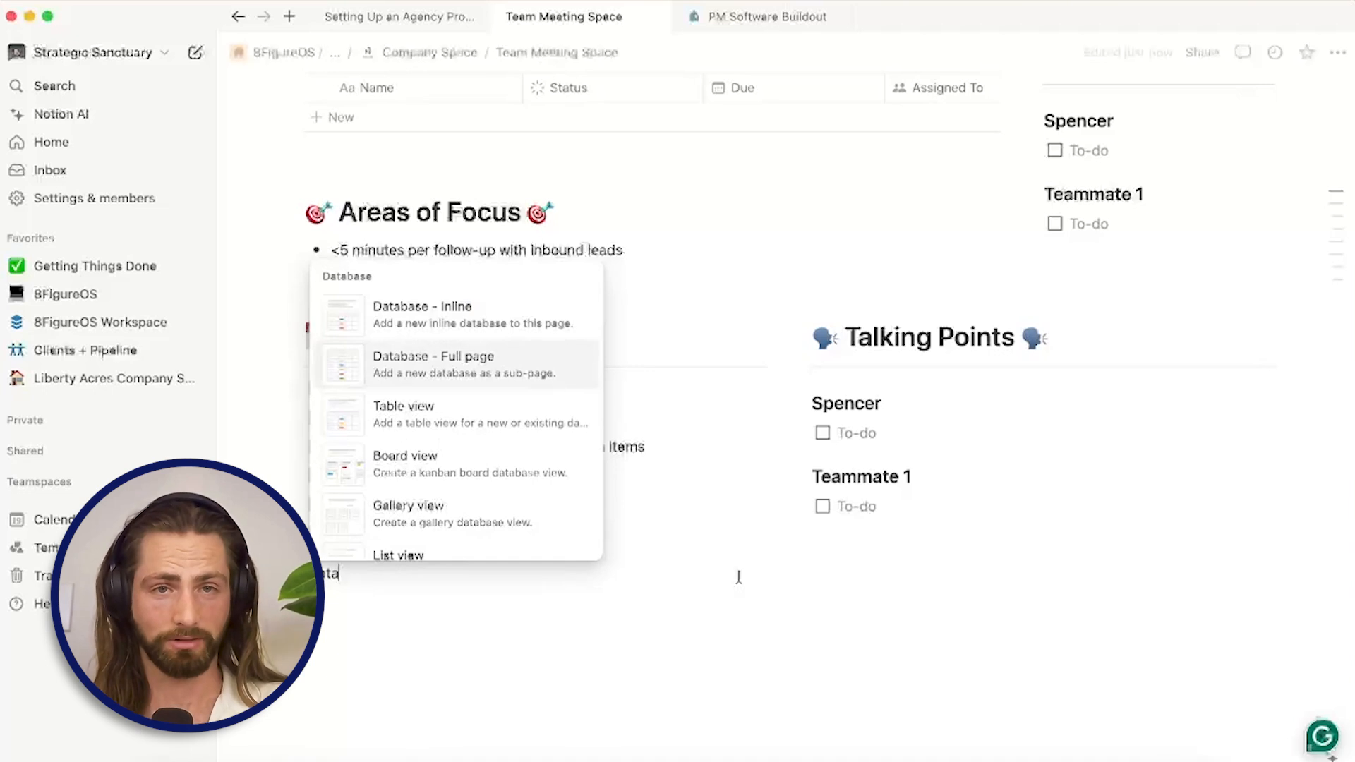
{"action": "scroll", "coordinate": [432, 456], "scroll_direction": "down", "scroll_amount": 3}
{"action": "left_click", "coordinate": [432, 458]}
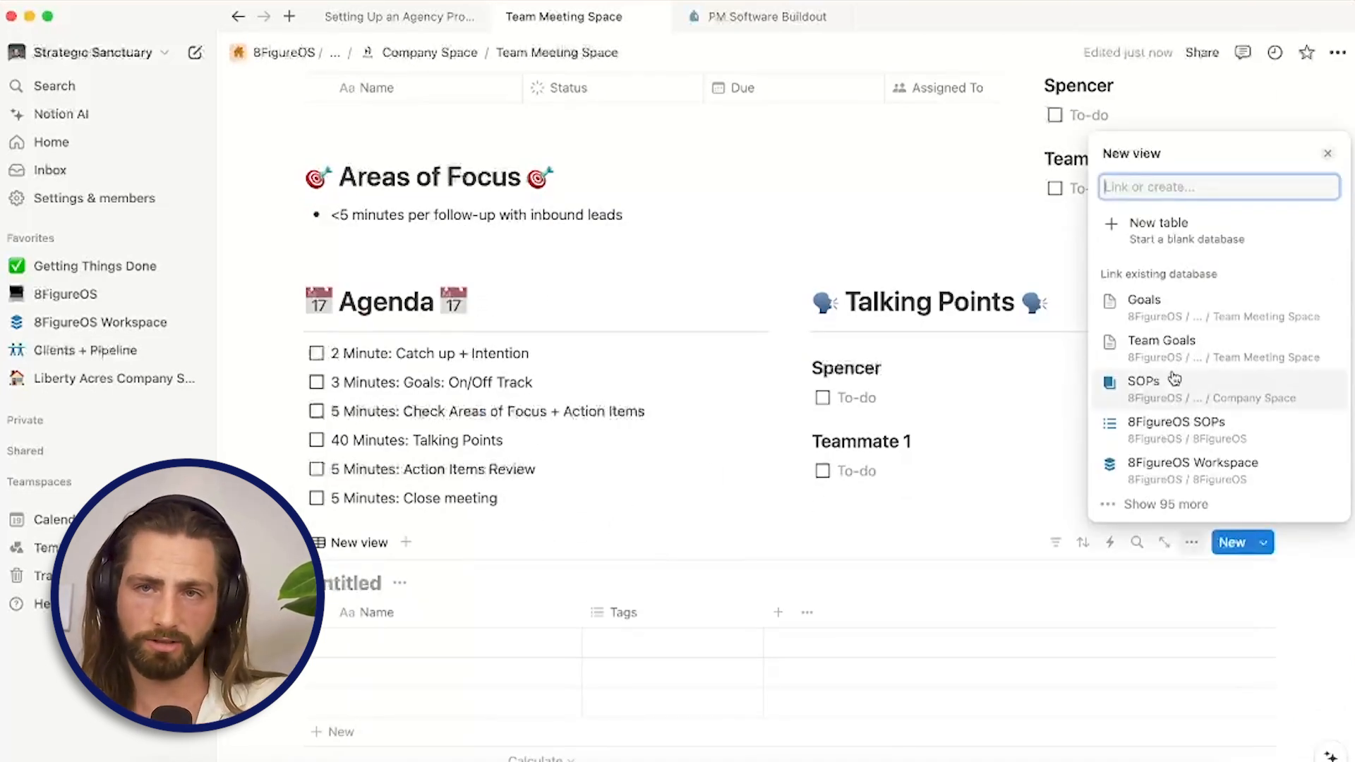
{"action": "left_click", "coordinate": [1192, 462]}
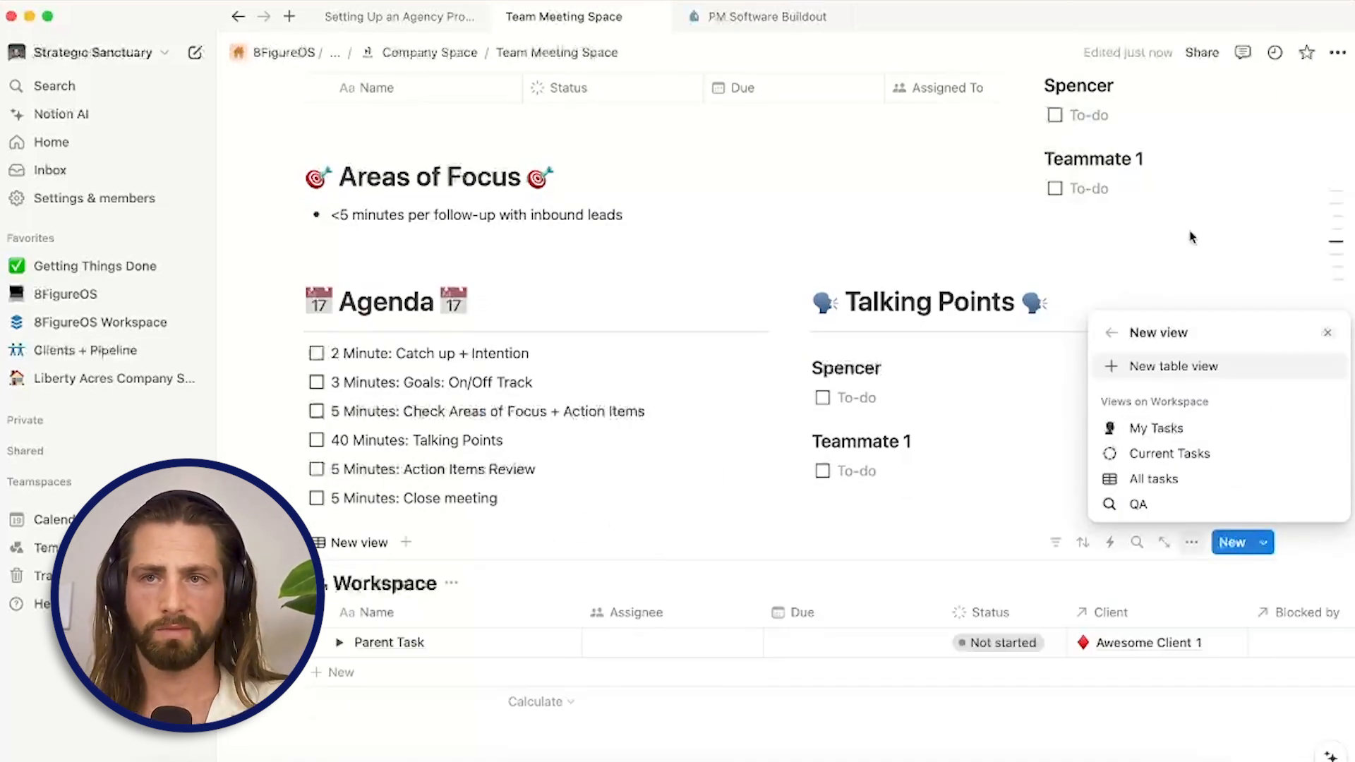
{"action": "left_click", "coordinate": [484, 737]}
{"action": "scroll", "coordinate": [468, 415], "scroll_direction": "down", "scroll_amount": 2}
{"action": "scroll", "coordinate": [468, 415], "scroll_direction": "up", "scroll_amount": 1}
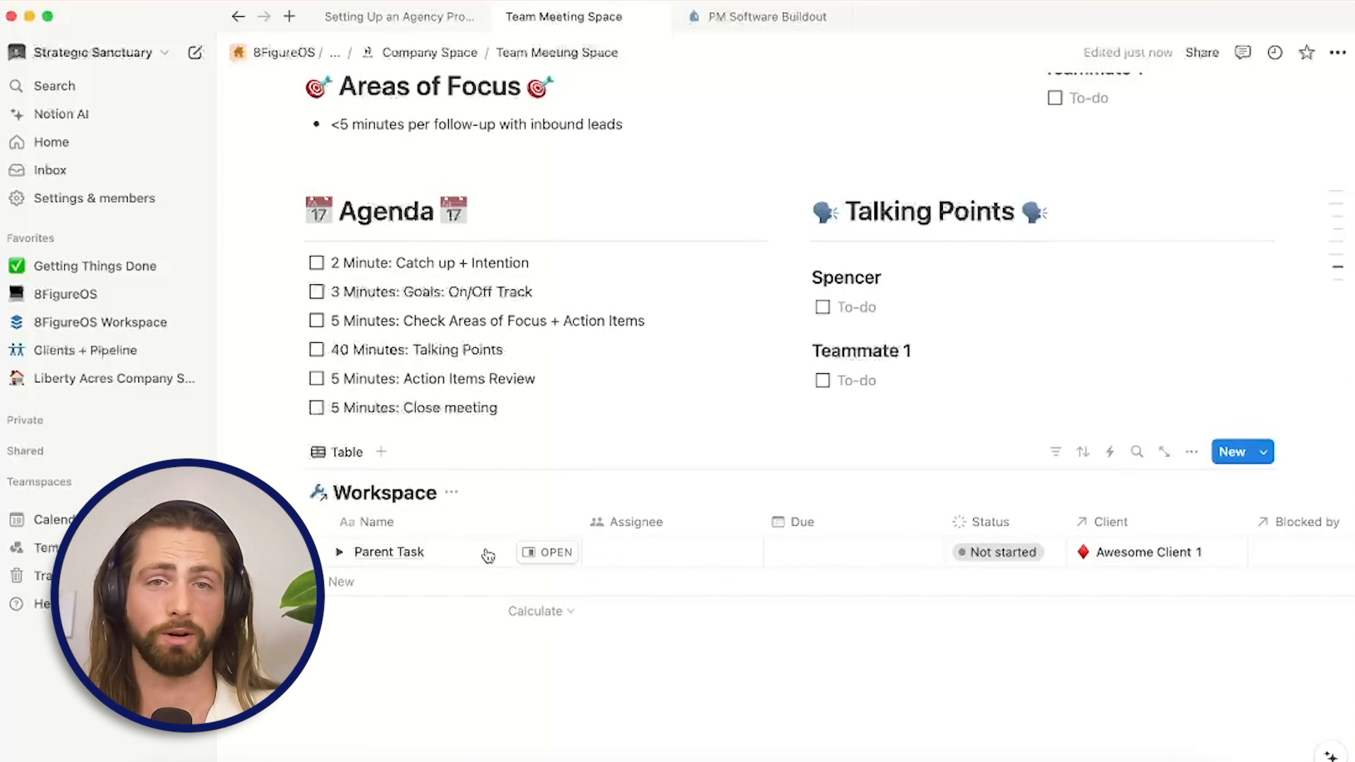
{"action": "scroll", "coordinate": [487, 555], "scroll_direction": "up", "scroll_amount": 5}
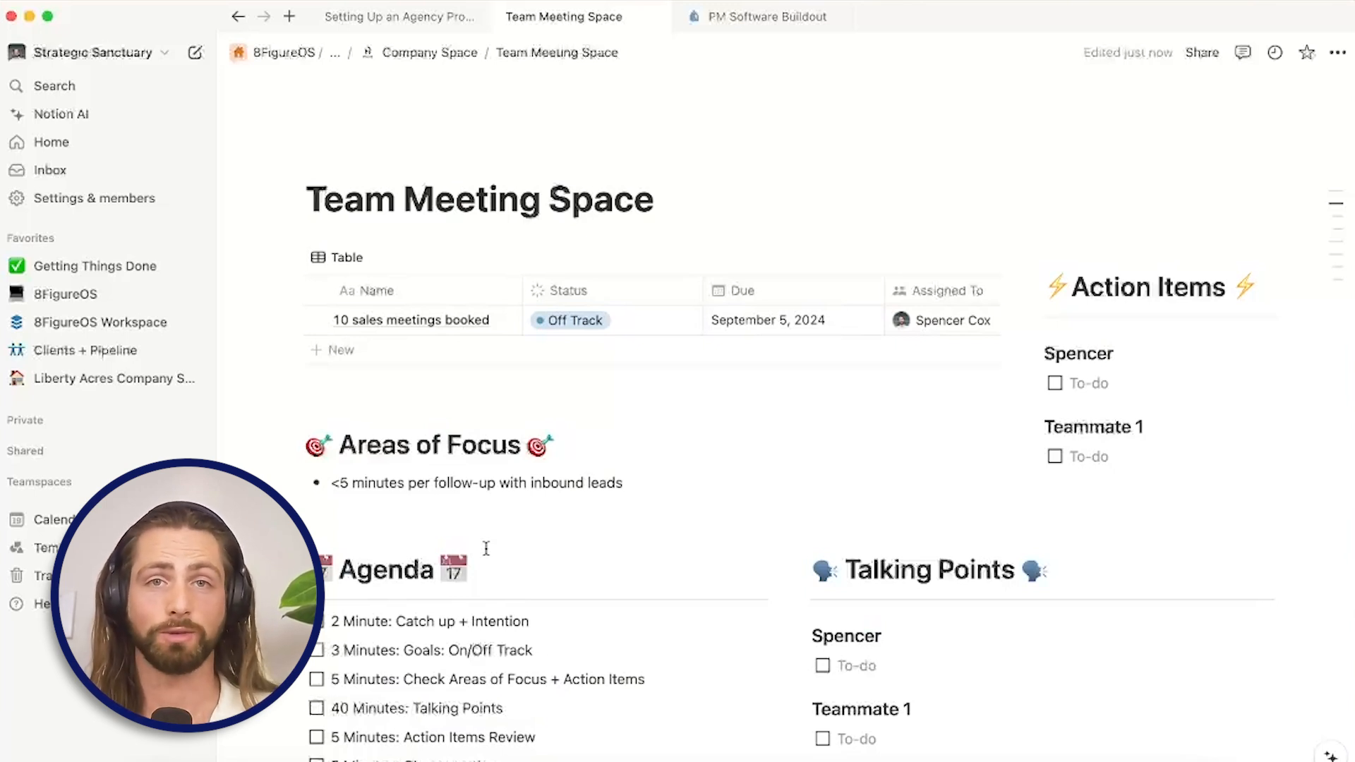
Step: Give the Team Meeting Space page the people-at-a-table icon, found by searching icons for "people", and return to Company Space
{"action": "key", "text": "ctrl+Tab"}
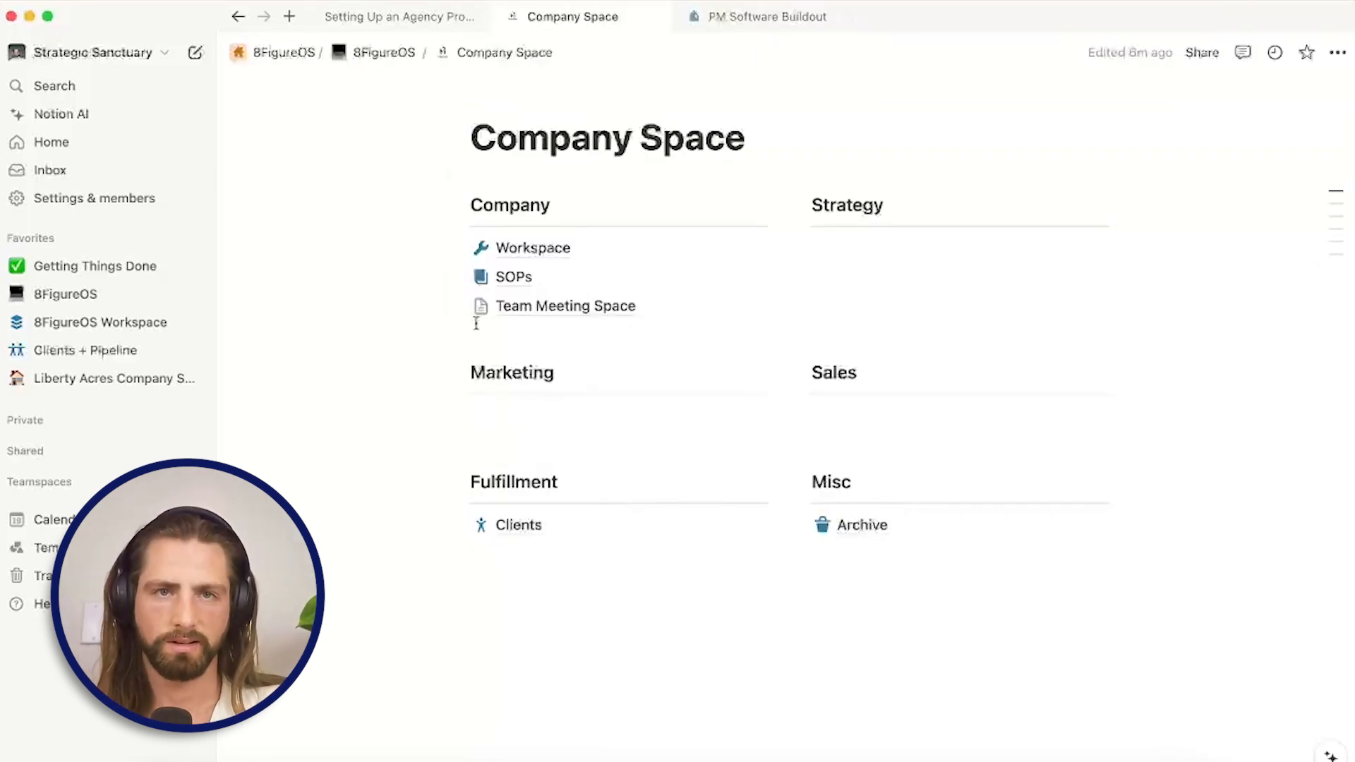
{"action": "left_click", "coordinate": [480, 308]}
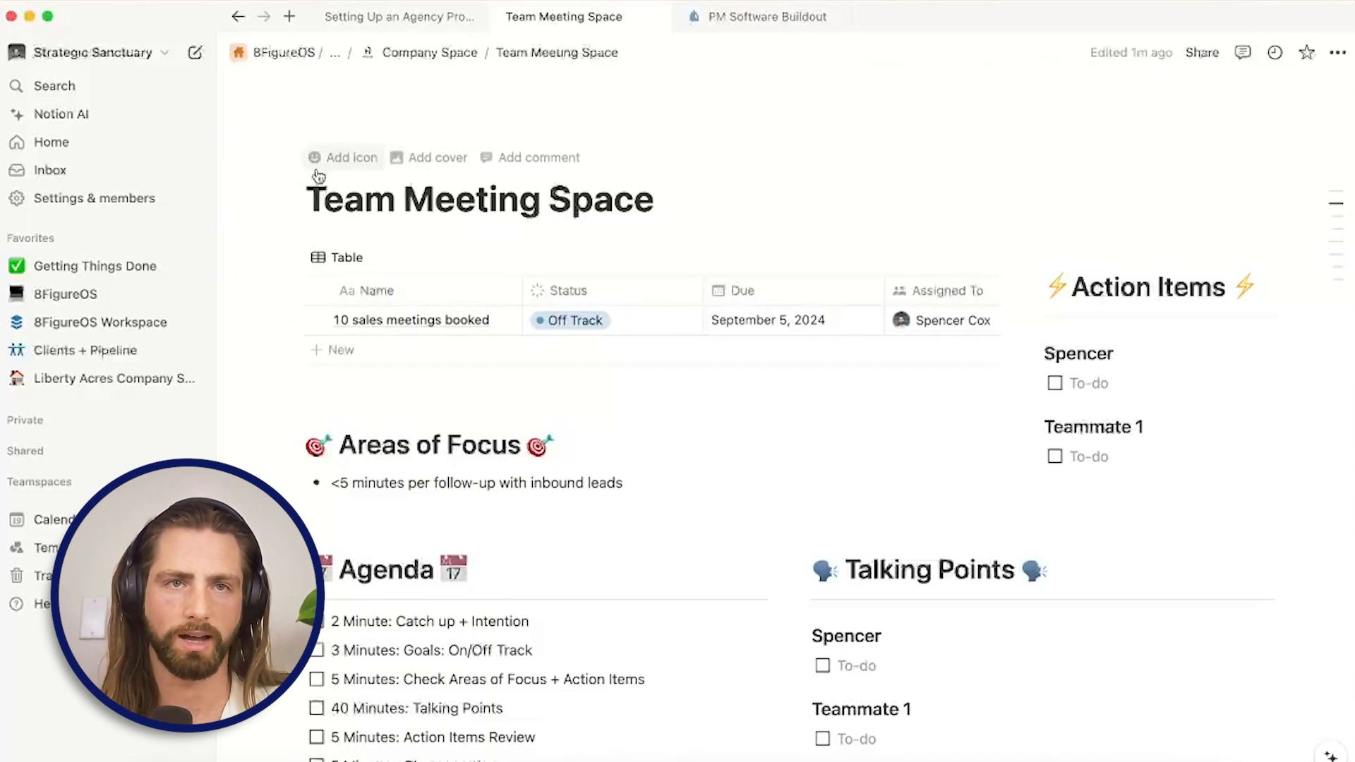
{"action": "left_click", "coordinate": [321, 159]}
{"action": "left_click", "coordinate": [239, 252]}
{"action": "type", "text": "people"}
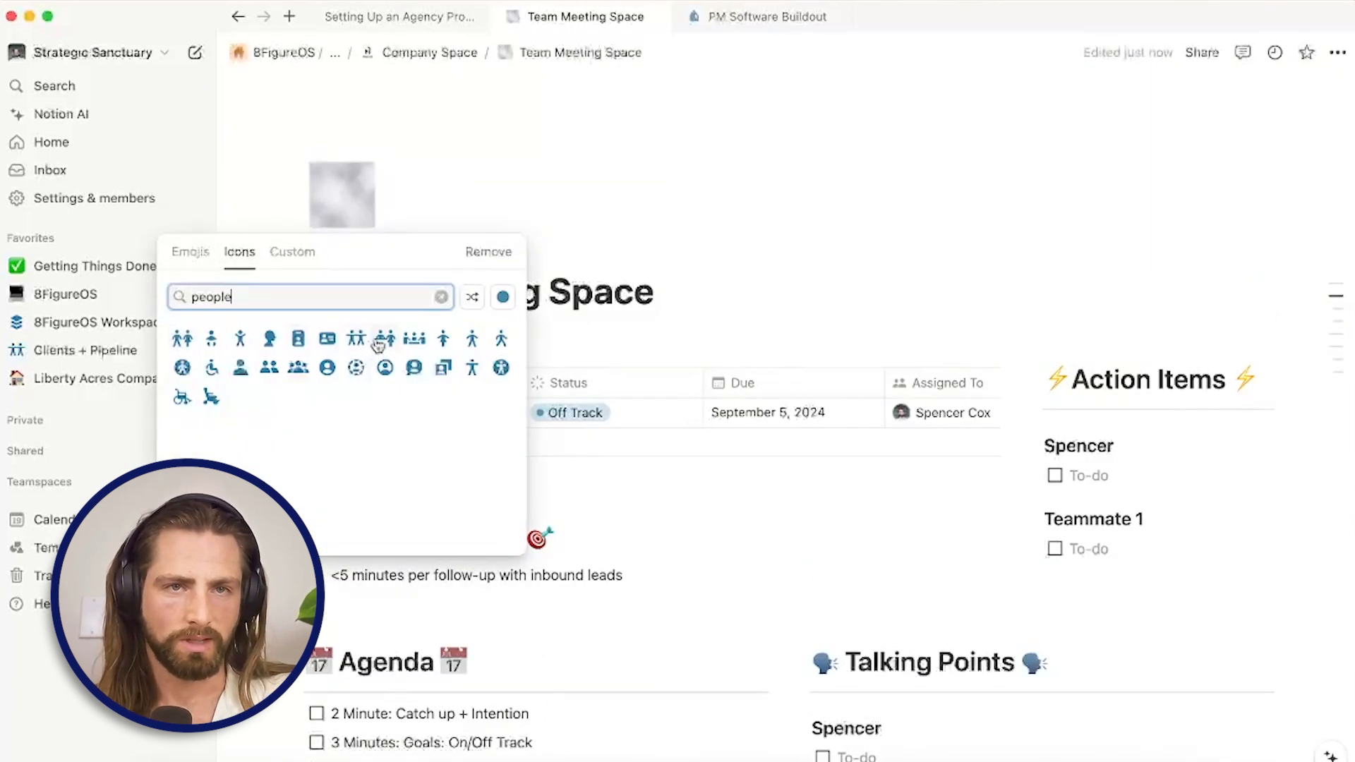
{"action": "left_click", "coordinate": [414, 339]}
{"action": "left_click", "coordinate": [444, 53]}
{"action": "scroll", "coordinate": [588, 385], "scroll_direction": "down", "scroll_amount": 4}
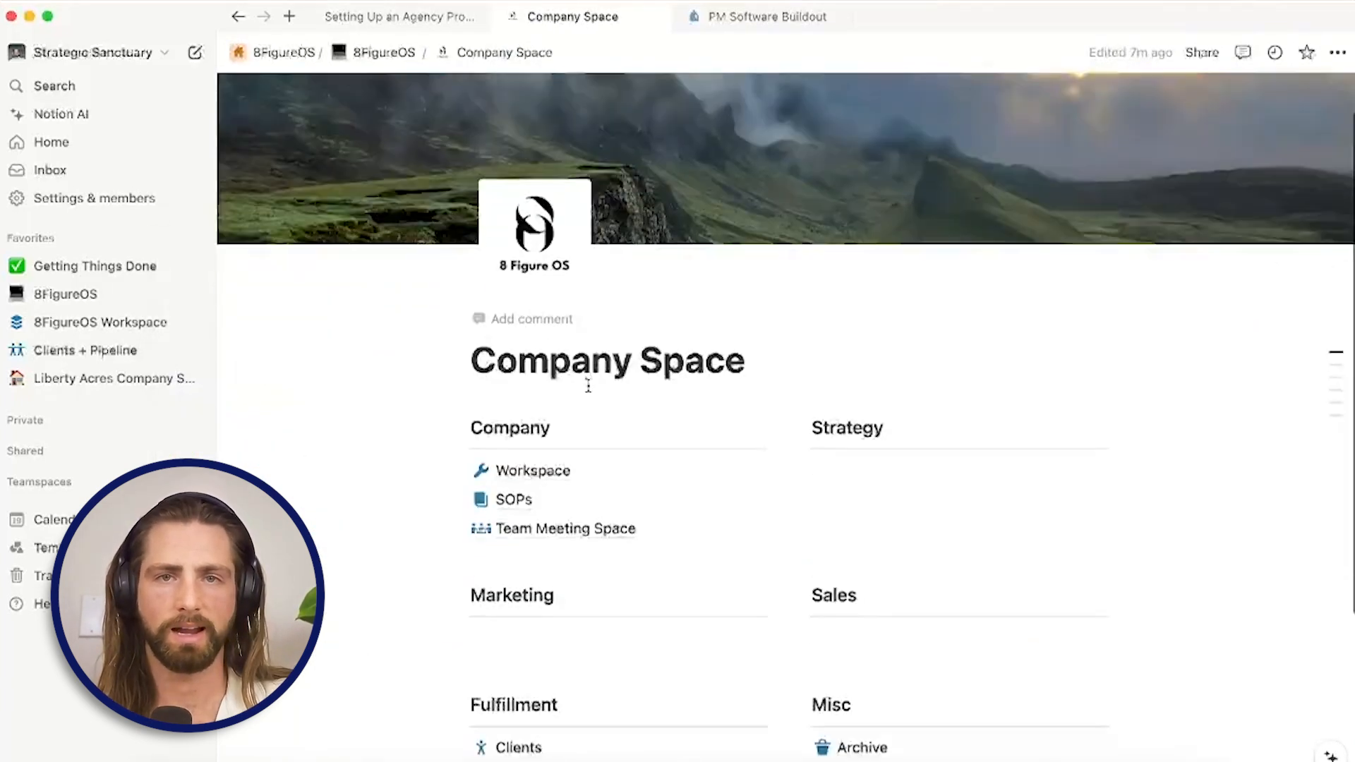
{"action": "scroll", "coordinate": [588, 385], "scroll_direction": "up", "scroll_amount": 1}
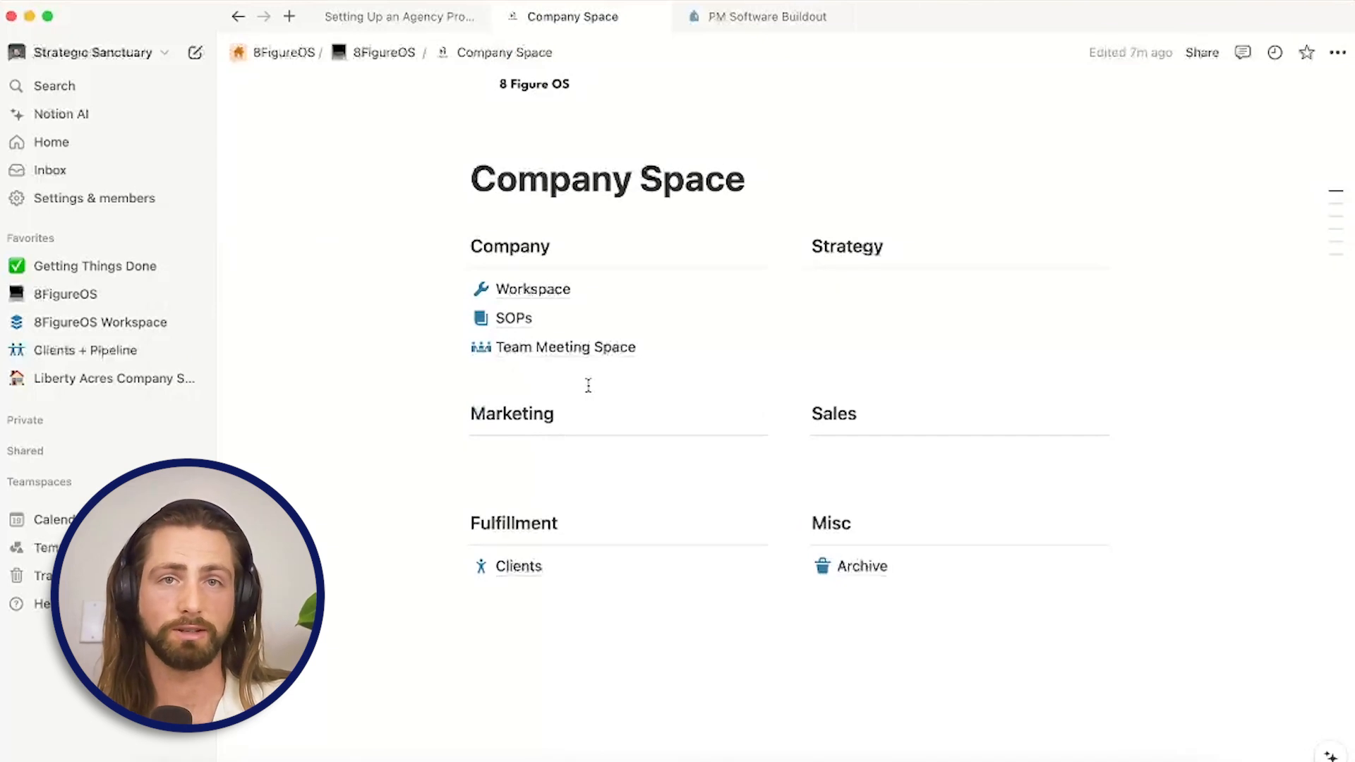
{"action": "scroll", "coordinate": [588, 385], "scroll_direction": "up", "scroll_amount": 1}
{"action": "scroll", "coordinate": [588, 385], "scroll_direction": "down", "scroll_amount": 1}
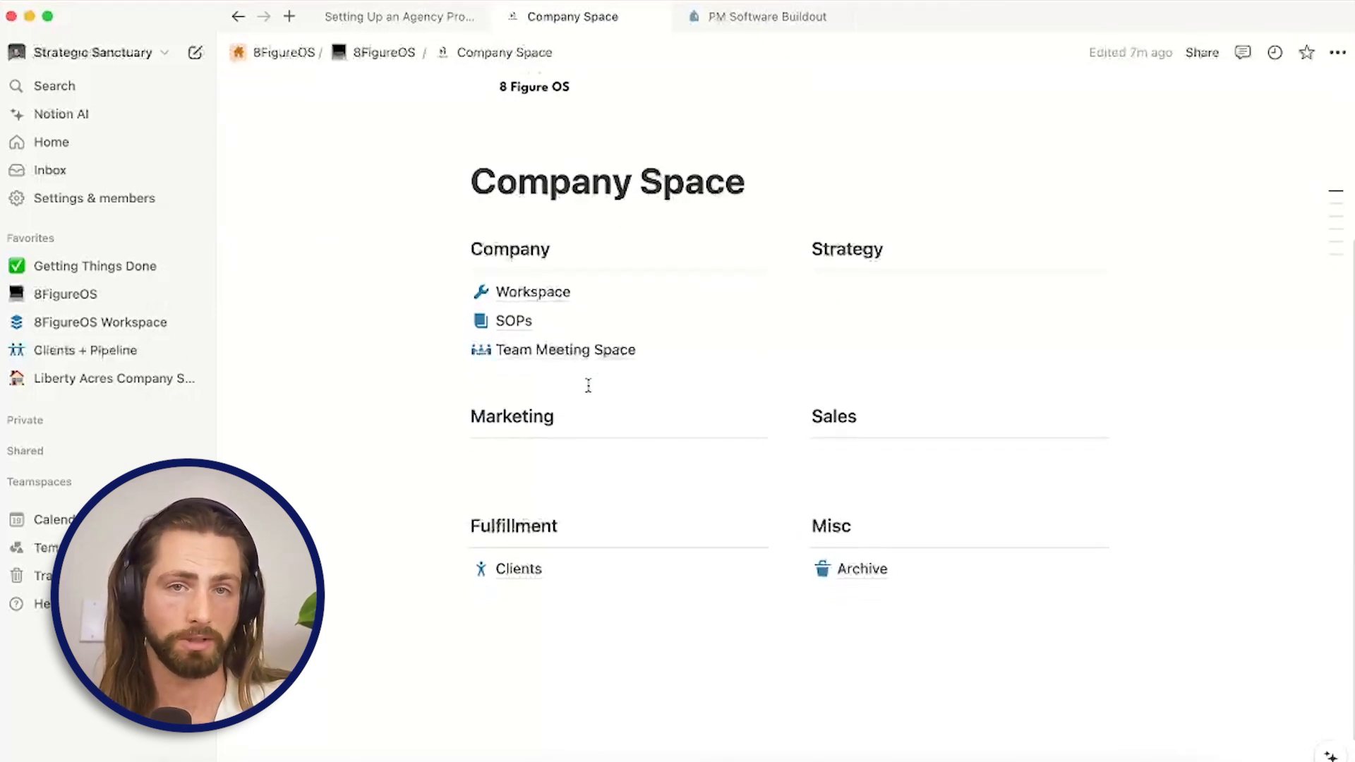